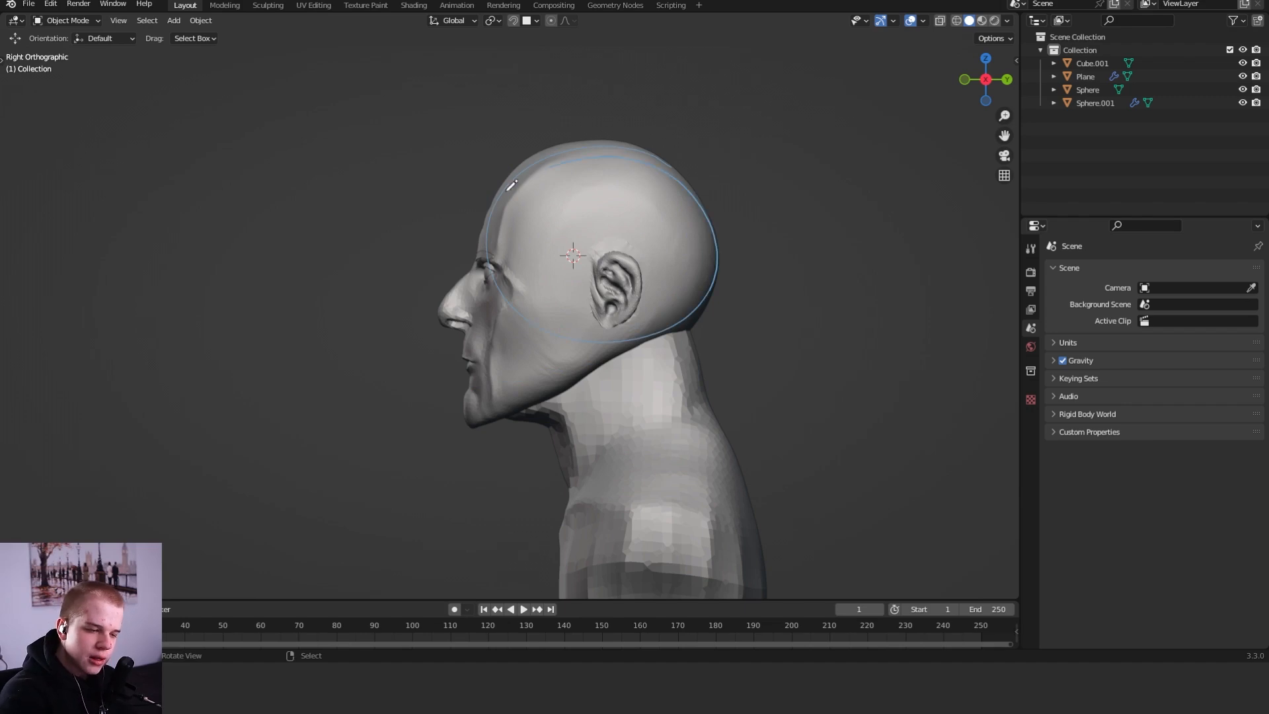
Annotate the skull, jaw, chin and nose contours over the head in side view
left_click_drag(616, 142, 648, 151)
key("ctrl+z")
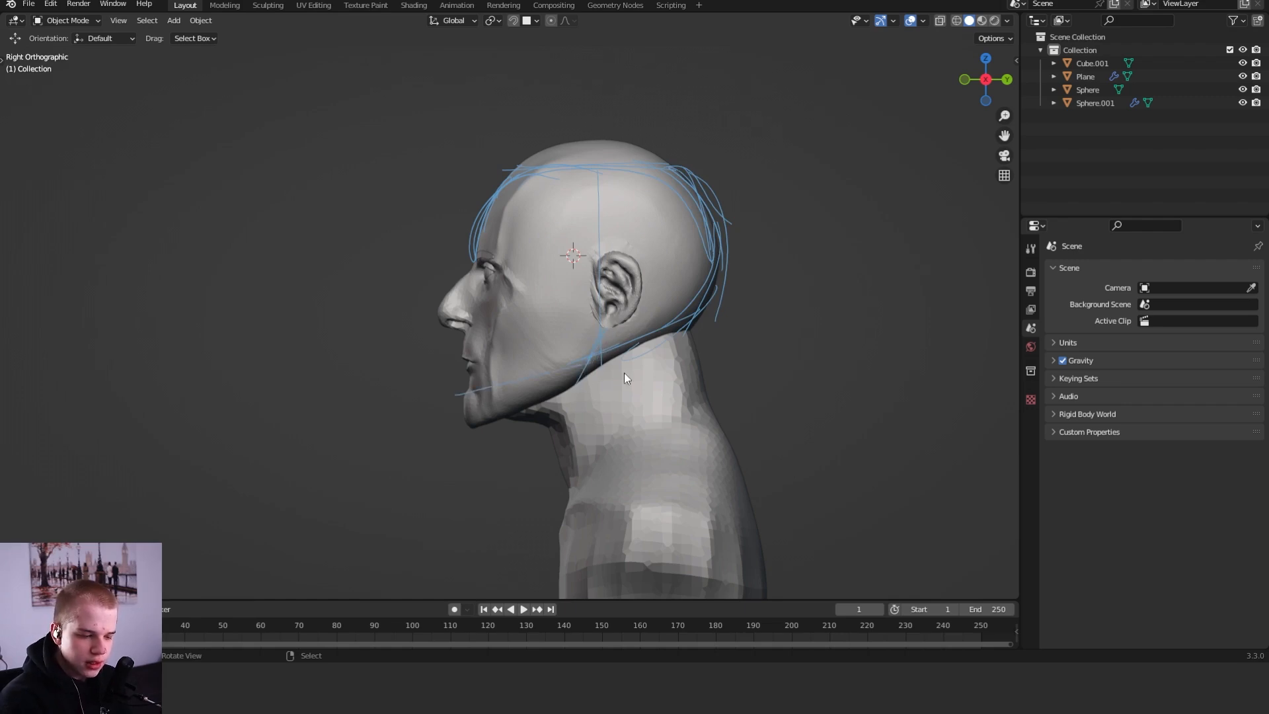
key("ctrl+z")
left_click_drag(600, 339, 598, 354)
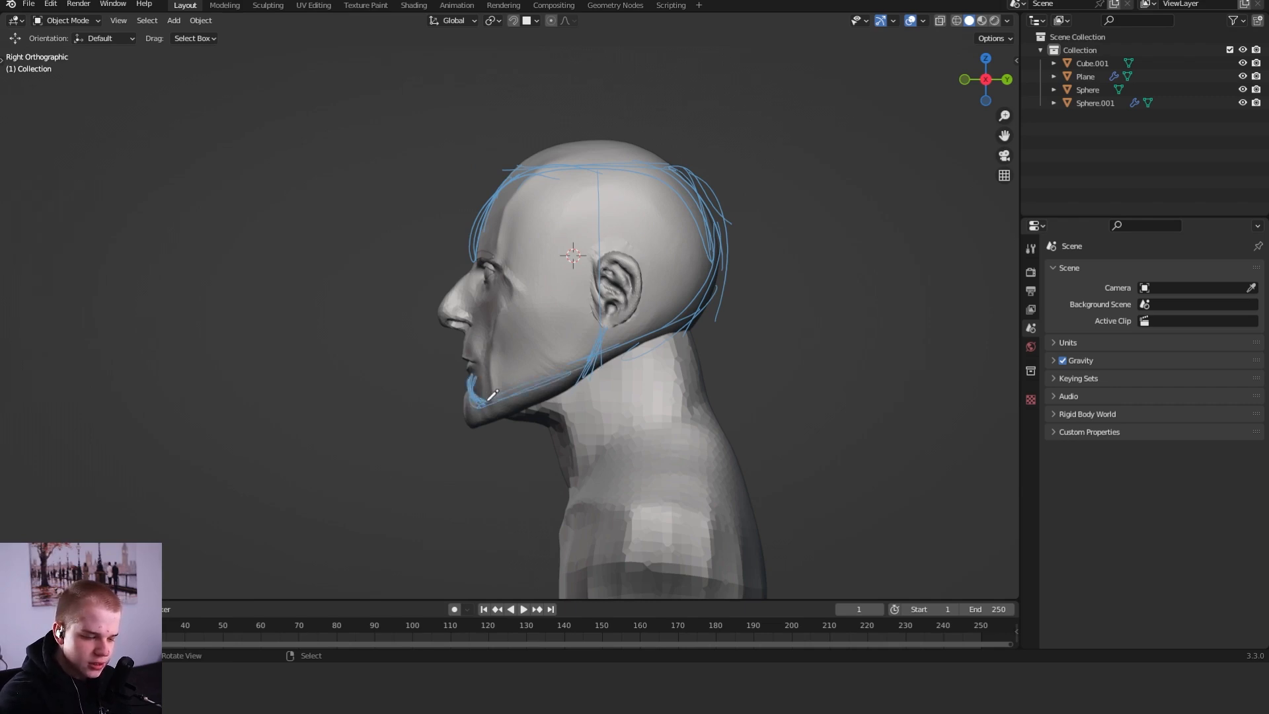
scroll(499, 403, "up", 2)
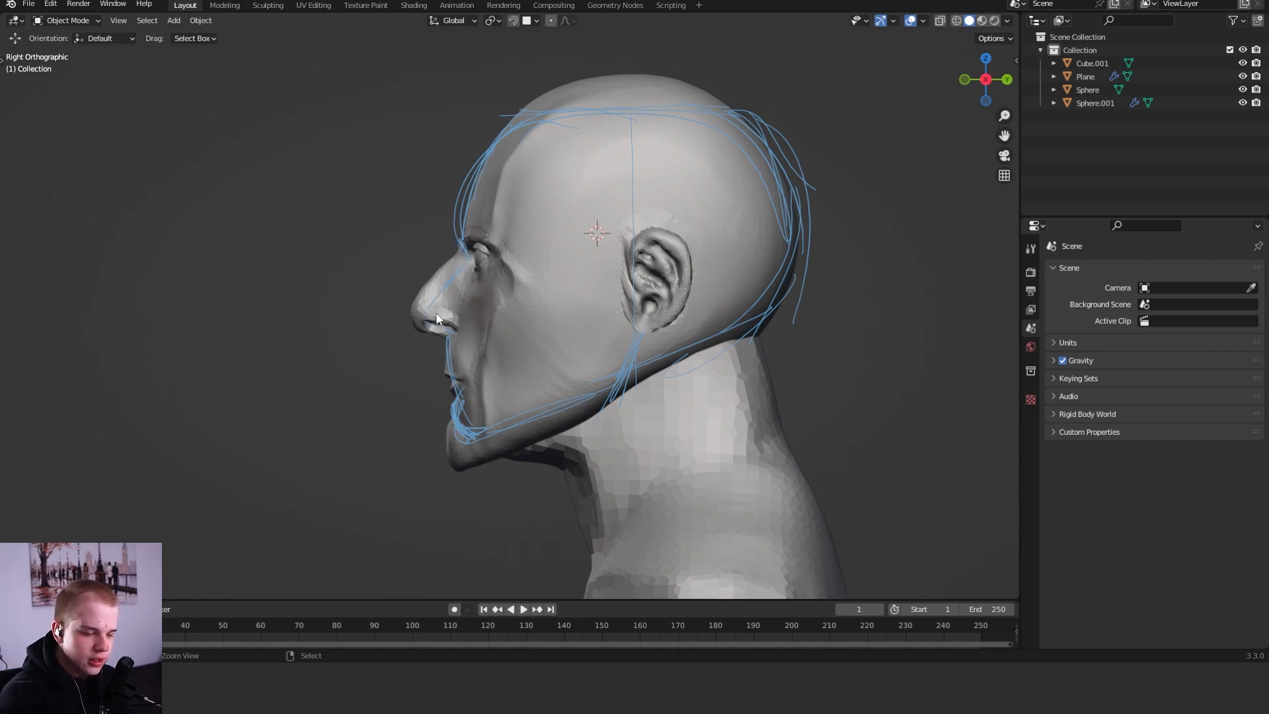
scroll(445, 297, "up", 7)
middle_click_drag(457, 219, 594, 284, "shift")
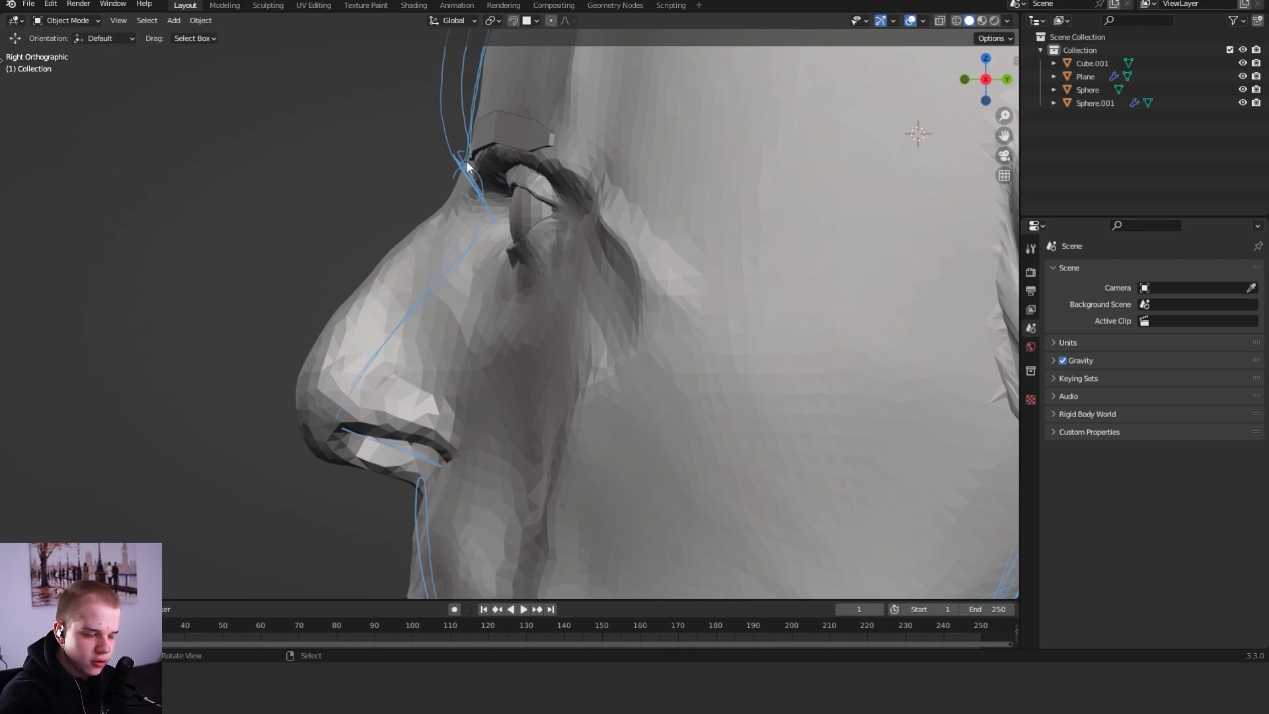
scroll(716, 320, "down", 8)
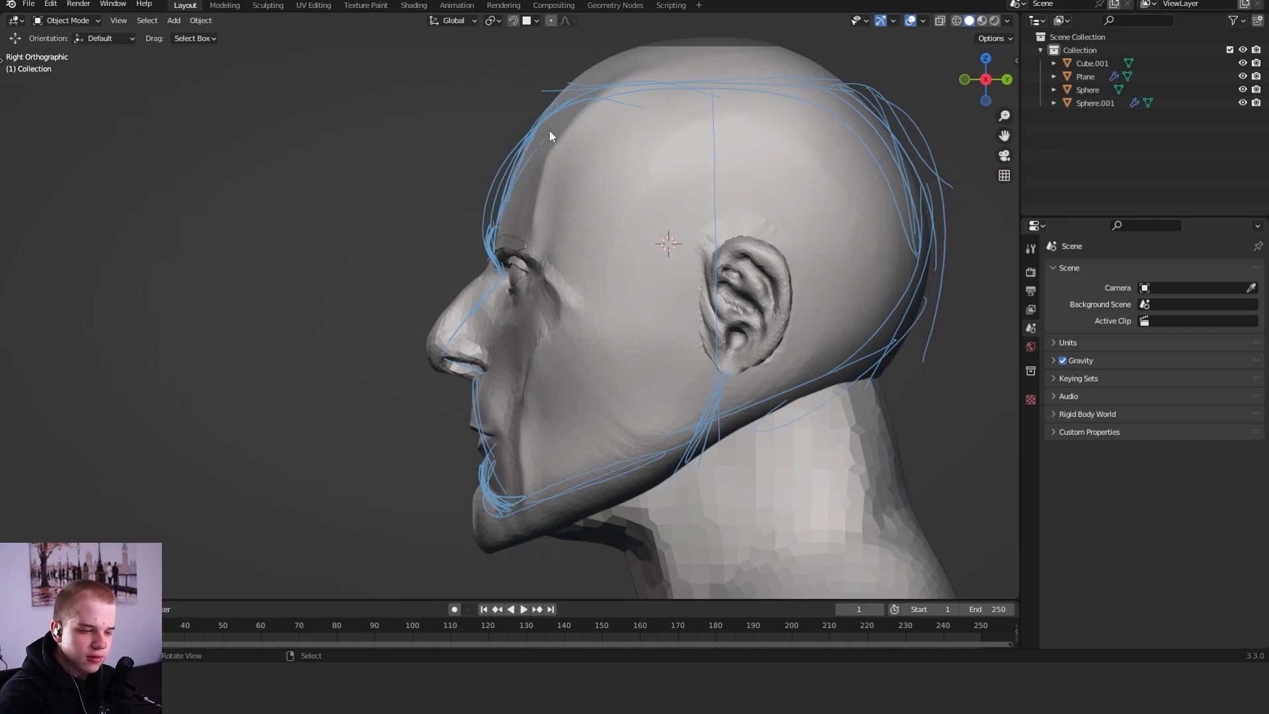
scroll(671, 280, "down", 6)
scroll(699, 228, "up", 4)
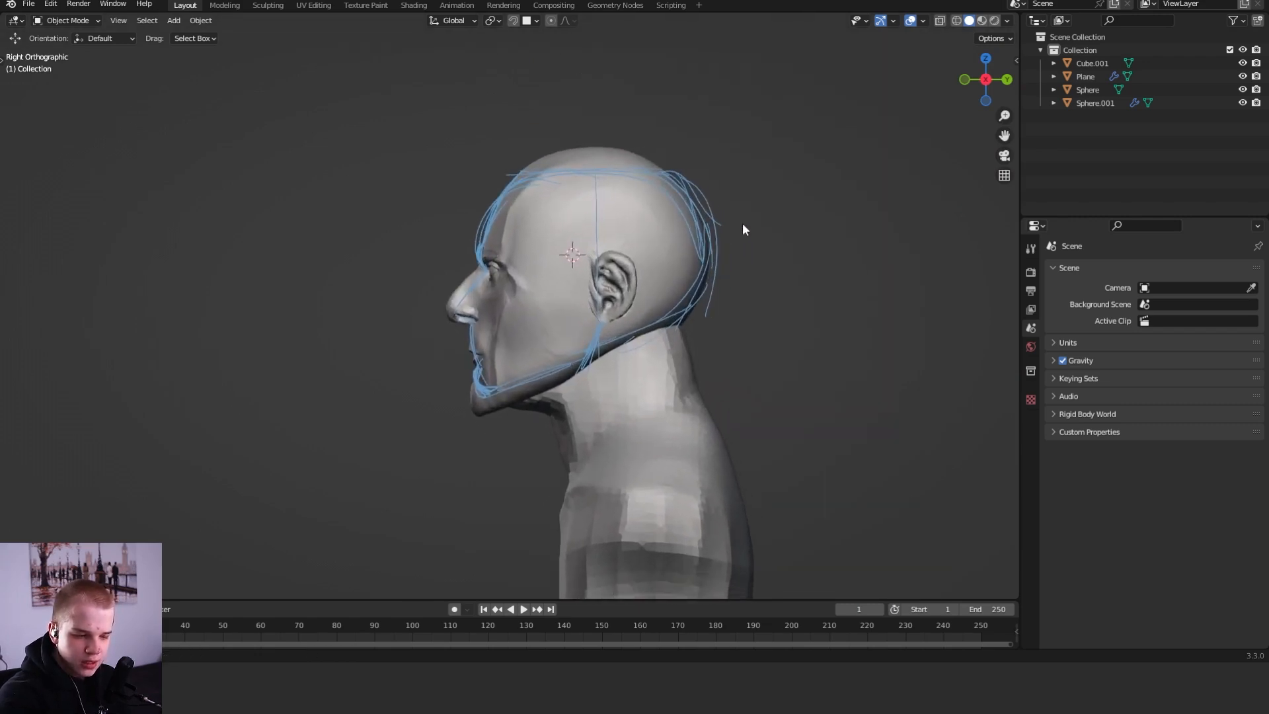
Remove the annotation strokes drawn over the head
scroll(740, 219, "down", 2)
middle_click_drag(855, 263, 708, 363)
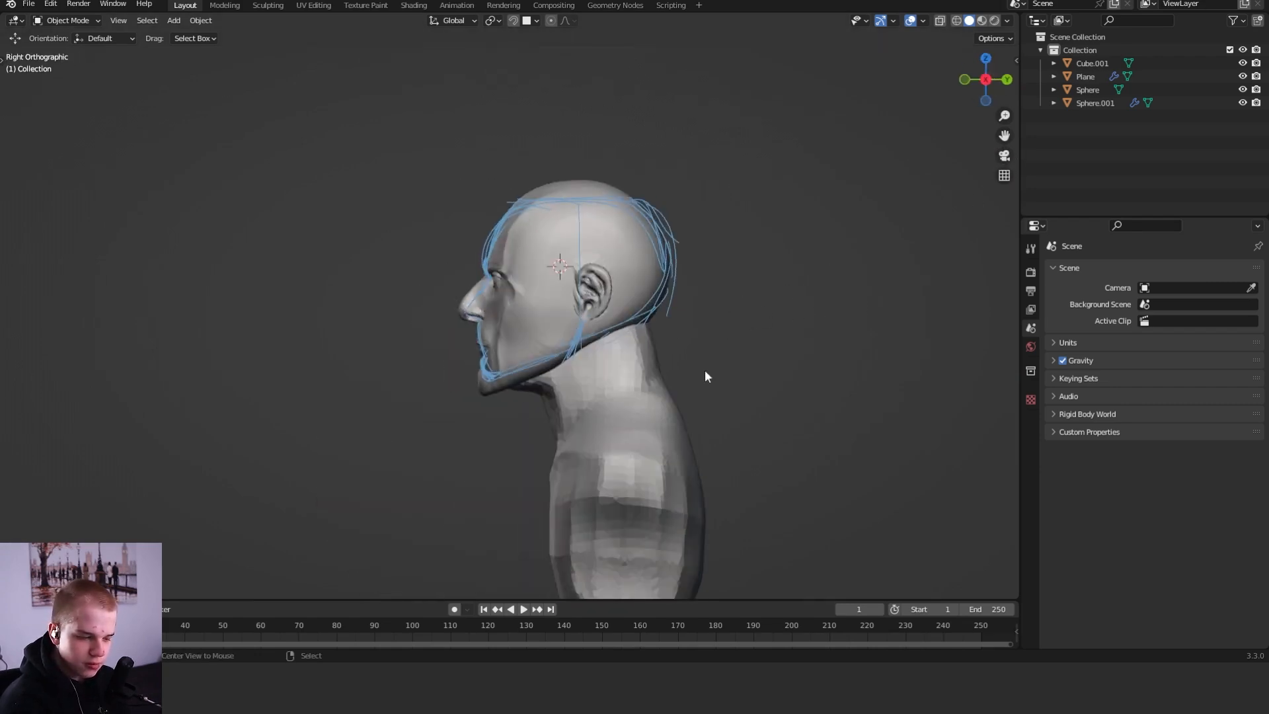
key("n")
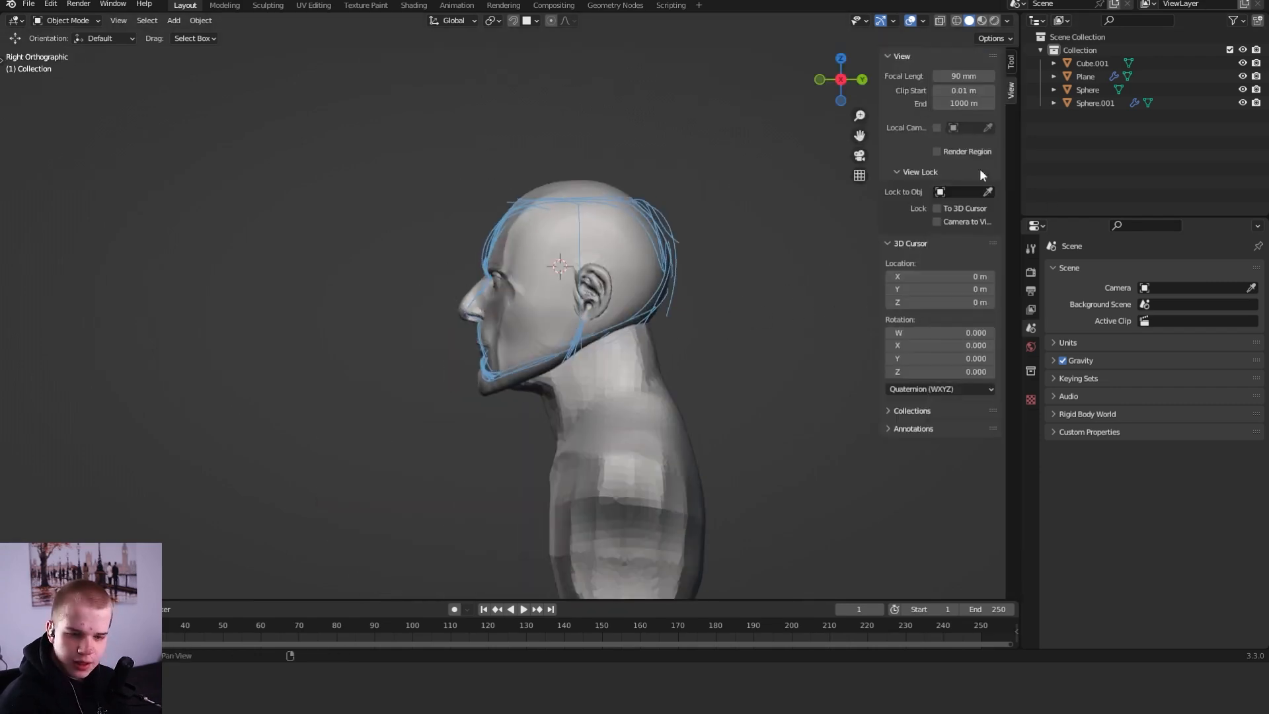
left_click(937, 428)
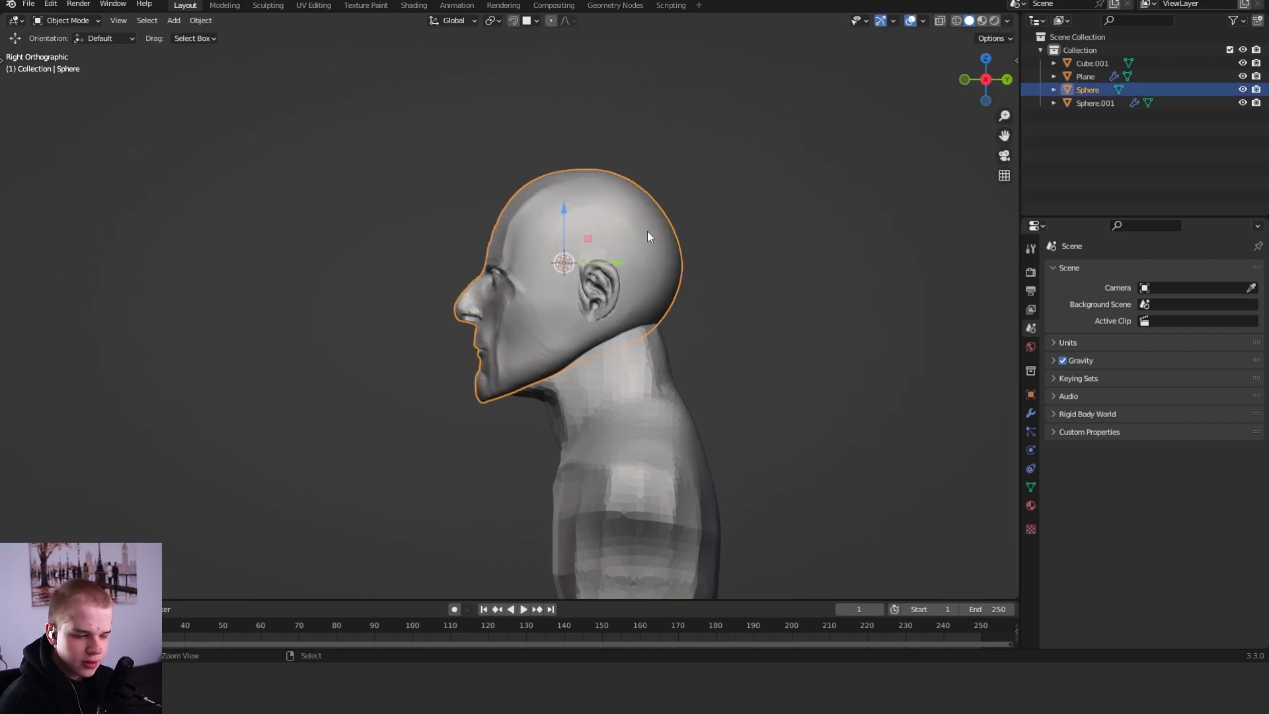
Switch the head mesh to Sculpt Mode and activate the Grab brush with a 119 px radius
key("ctrl+Tab")
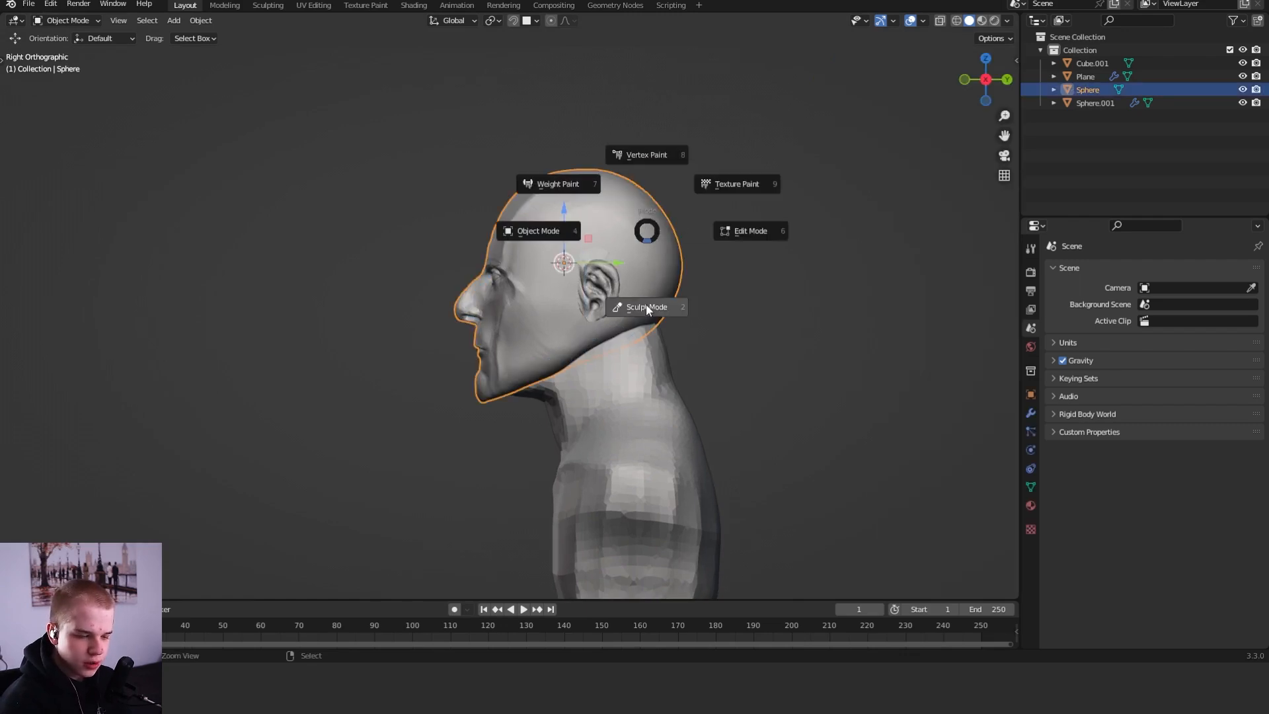
left_click(645, 304)
middle_click_drag(643, 348, 674, 329, "shift")
key("g")
key("f")
left_click(511, 397)
key("m")
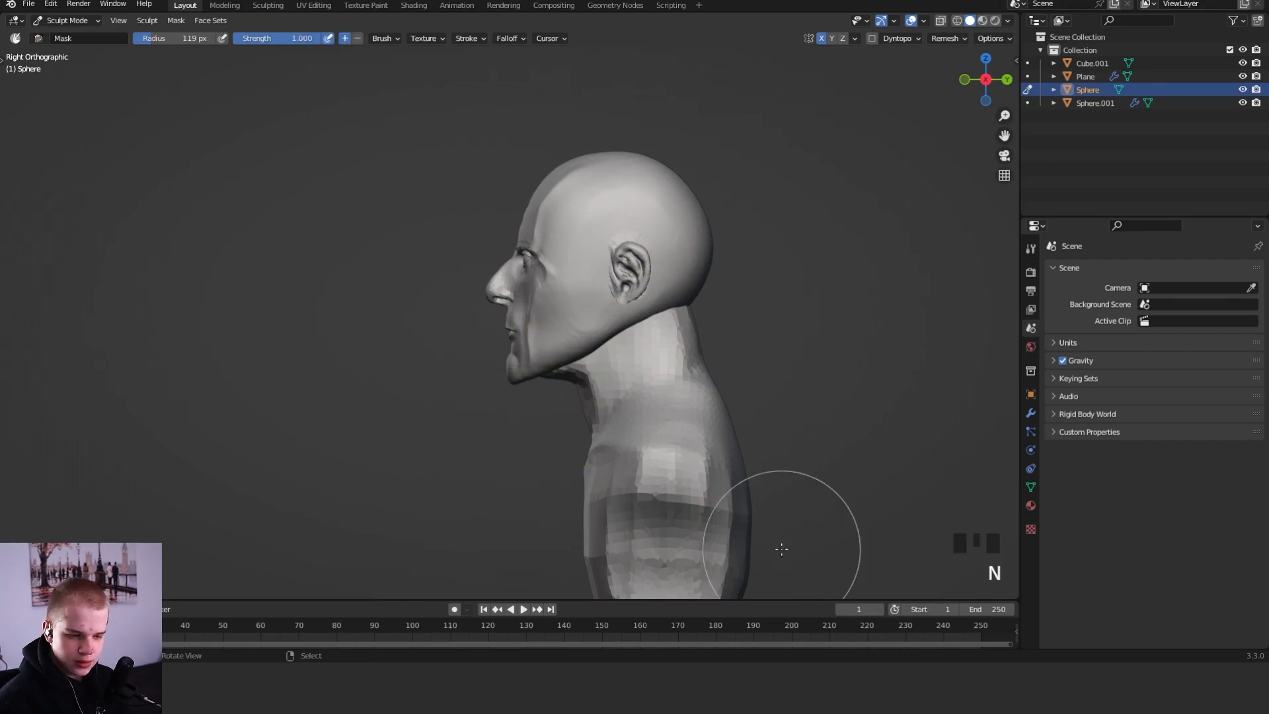
key("g")
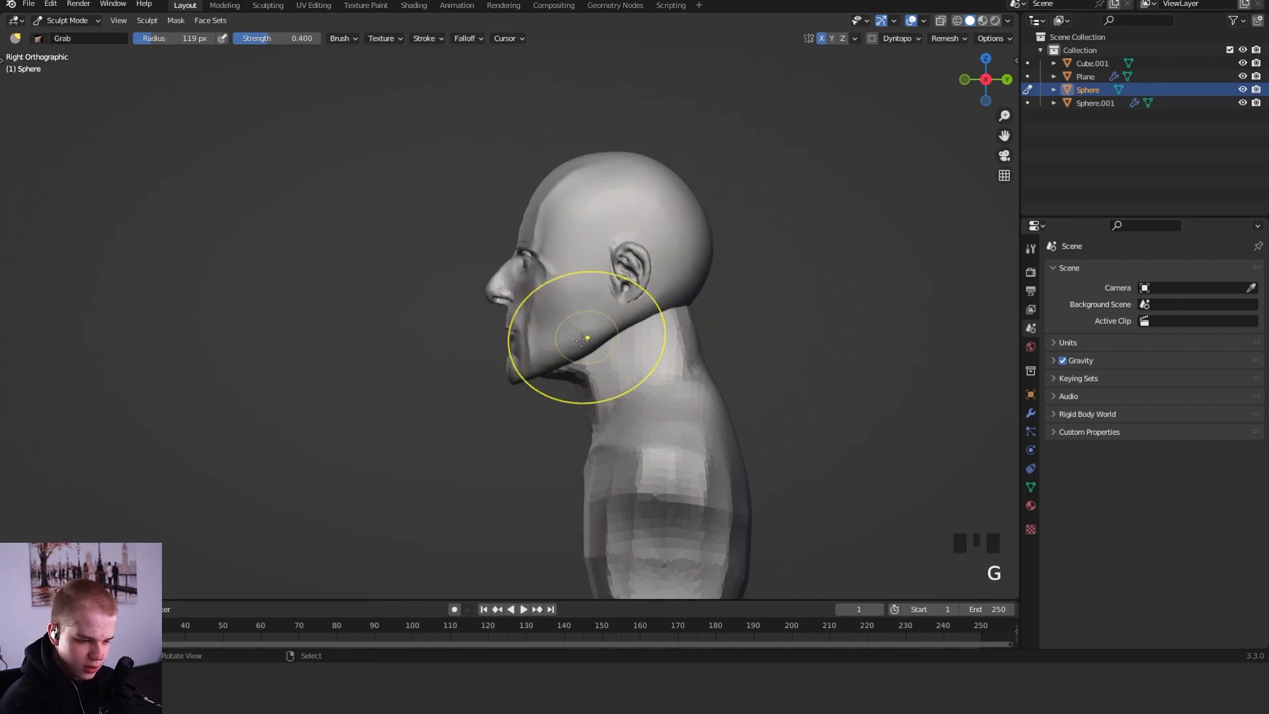
Reshape the chin and front jawline in side view with the Grab brush, varying its radius
key("f")
key("f")
key("f")
key("f")
left_click(528, 375)
key("f")
left_click(549, 352)
key("f")
left_click(559, 348)
key("f")
left_click(538, 361)
left_click_drag(533, 365, 536, 360)
Adjust the rear jawline, nape and back of the skull in side view with the Grab brush
key("f")
left_click(590, 349)
key("f")
left_click(699, 337)
key("f")
left_click(694, 334)
key("f")
left_click(737, 213)
Flatten the crown and reshape the rear contour of the skull in side view with the Grab brush
middle_click_drag(635, 152, 639, 194, "shift")
left_click_drag(613, 192, 664, 204)
key("f")
left_click(746, 184)
key("f")
left_click(722, 259)
left_click_drag(712, 270, 702, 266)
mouse_move(676, 213)
left_mouse_down()
mouse_move(583, 206)
mouse_move(563, 219)
left_mouse_up()
Refine the upper rear part of the skull using the Grab brush with a 119 px radius
key("f")
key("f")
left_click(674, 202)
middle_click_drag(736, 209, 896, 249)
middle_click_drag(896, 248, 831, 248, "alt")
key("f")
left_click(657, 247)
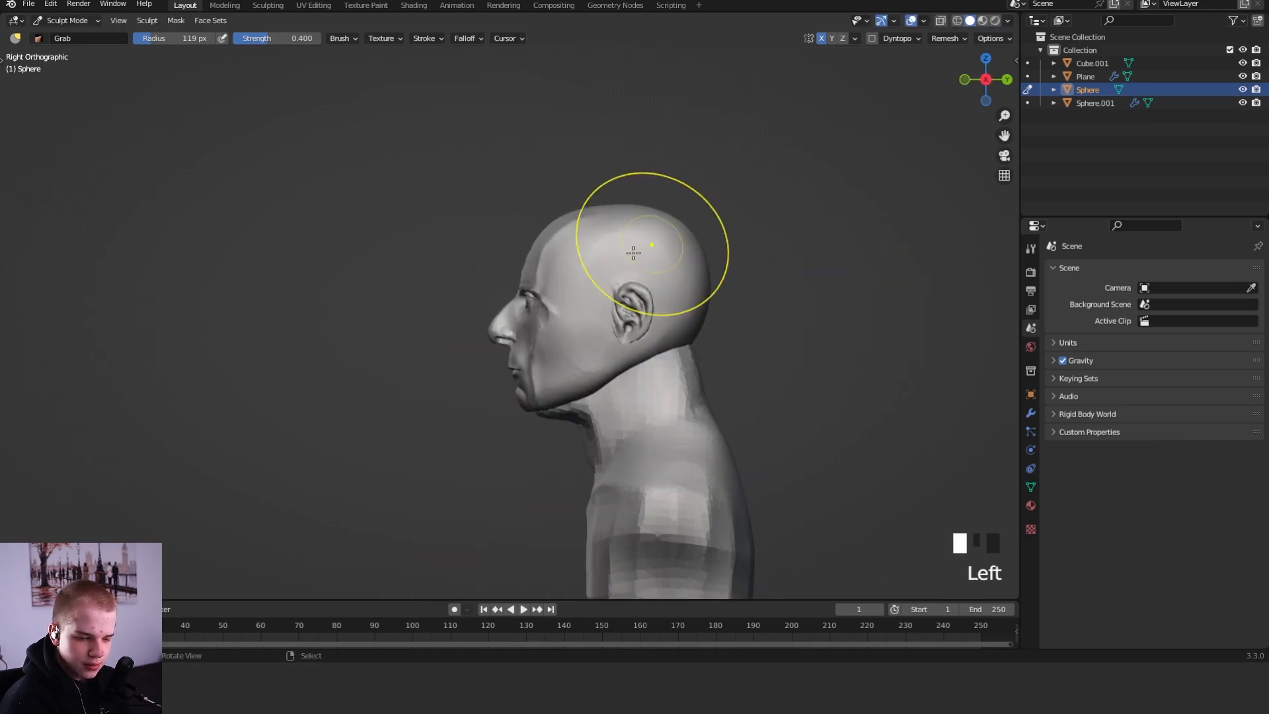
Reshape the forehead and brow profile in side view with the Grab brush
middle_click_drag(495, 317, 545, 264, "ctrl")
key("f")
left_click_drag(530, 263, 540, 285)
key("f")
left_click(548, 269)
key("f")
left_click(543, 283)
key("f")
left_click(590, 245)
Return to Object Mode in front view and hide the Plane object at the eyebrows
middle_click_drag(585, 236, 710, 247)
middle_click_drag(707, 254, 634, 267, "alt")
middle_click_drag(635, 267, 615, 291, "ctrl")
key("ctrl+Tab")
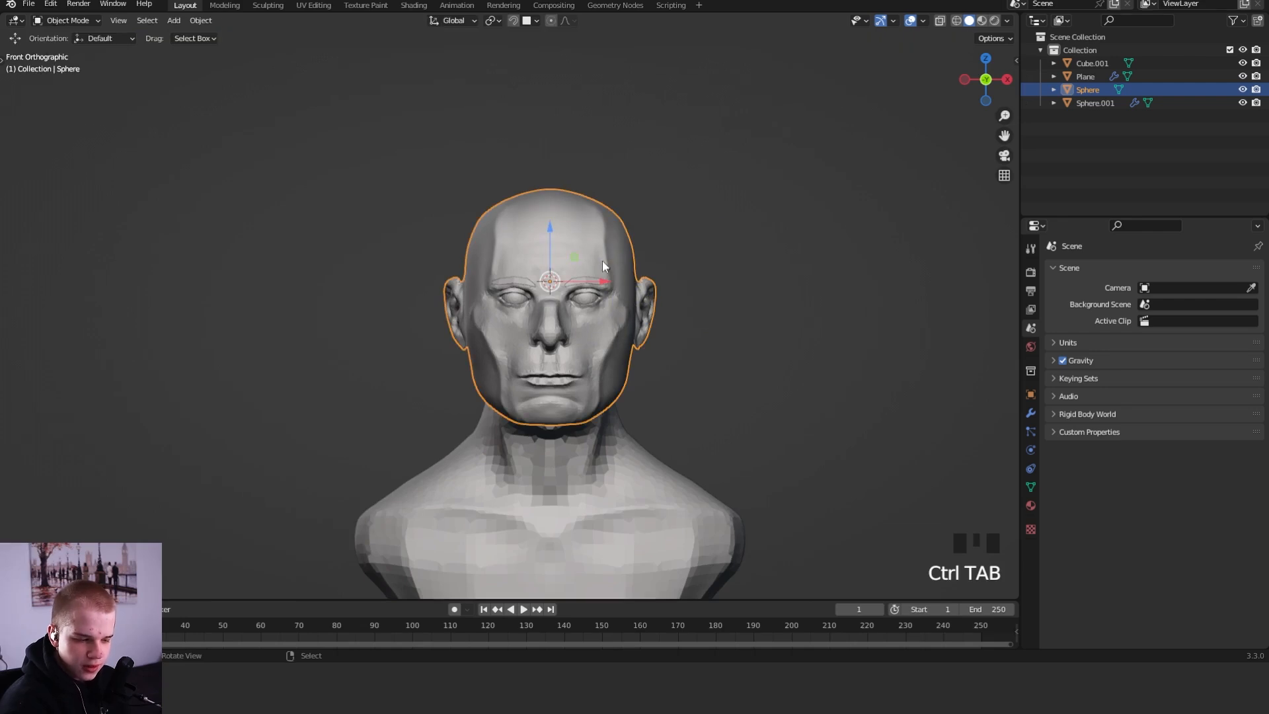
right_click(594, 284)
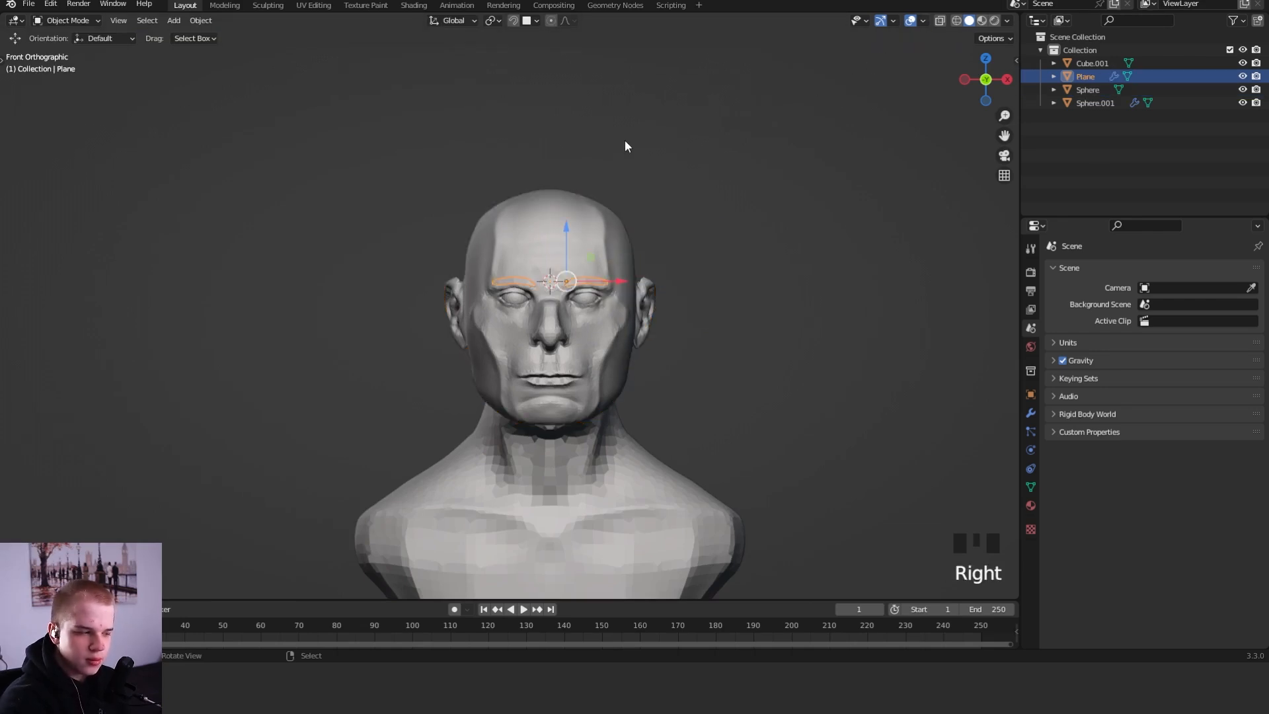
key("h")
Put the head mesh back into Sculpt Mode with the Grab brush
mouse_move(674, 233)
middle_mouse_down("ctrl")
mouse_move(638, 273)
mouse_move(629, 320)
middle_mouse_up("ctrl")
right_click(668, 251)
key("ctrl+Tab")
key("g")
Adjust the sides of the head around the ears in front view using a large Grab brush, about 198 px radius
key("f")
left_click(682, 313)
key("f")
left_click(780, 312)
key("f")
left_click(681, 317)
key("f")
left_click(634, 331)
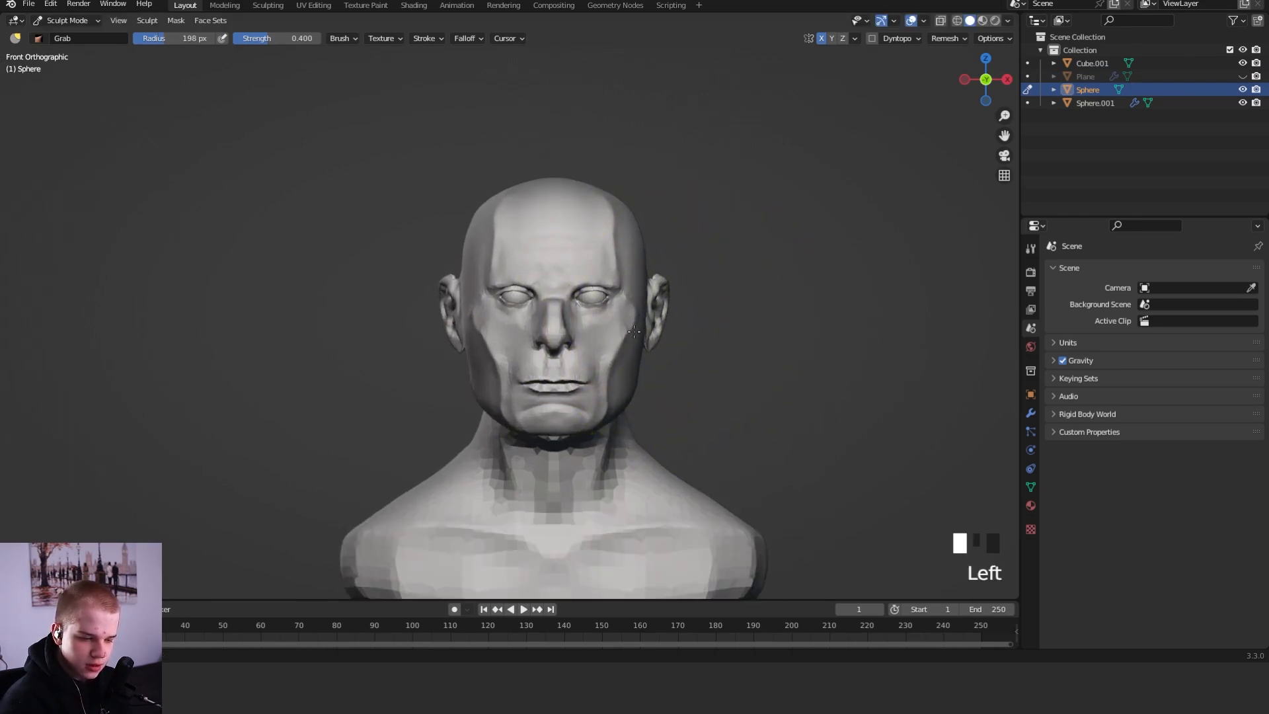
Reshape the cheeks and lower jaw corners in front view using the Grab brush with a 90 px radius
key("f")
left_click(639, 357)
key("f")
key("f")
left_click(592, 413)
mouse_move(592, 413)
left_mouse_down()
mouse_move(611, 391)
mouse_move(616, 405)
left_mouse_up()
Adjust the front corner of the forehead in top view using the 90 px Grab brush
middle_click_drag(704, 339, 728, 408, "alt")
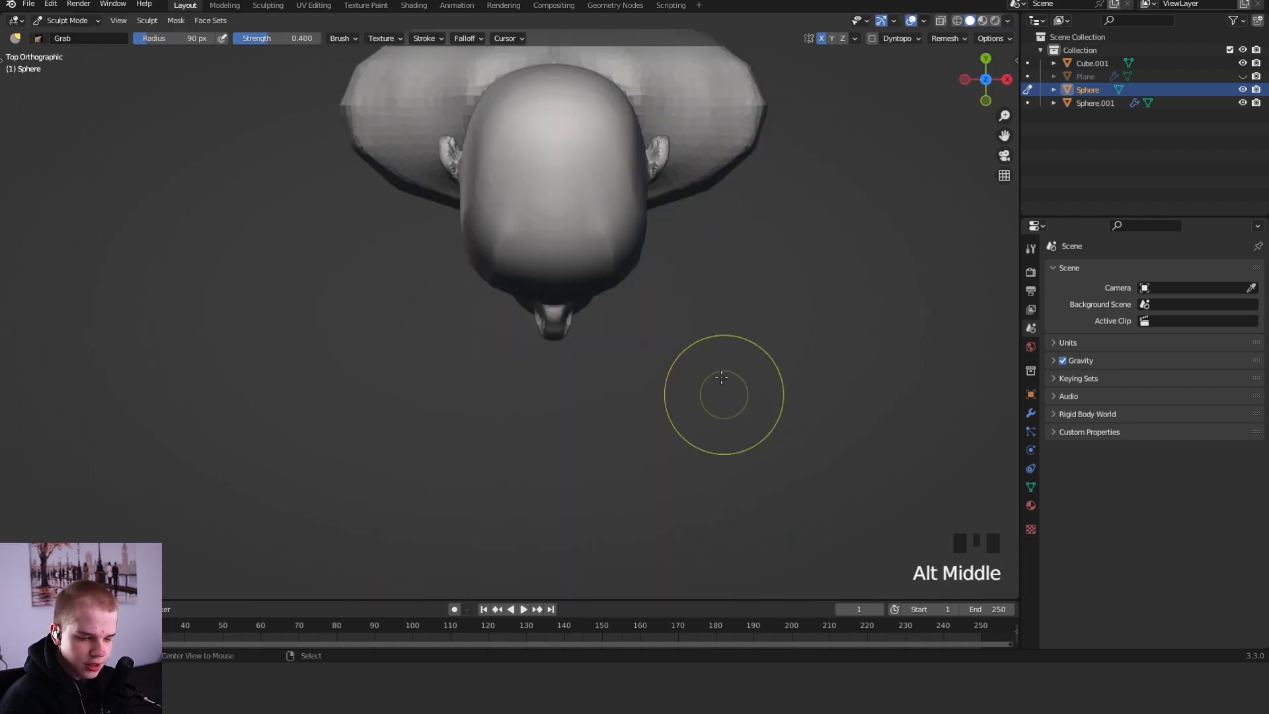
middle_click_drag(742, 204, 702, 340, "shift")
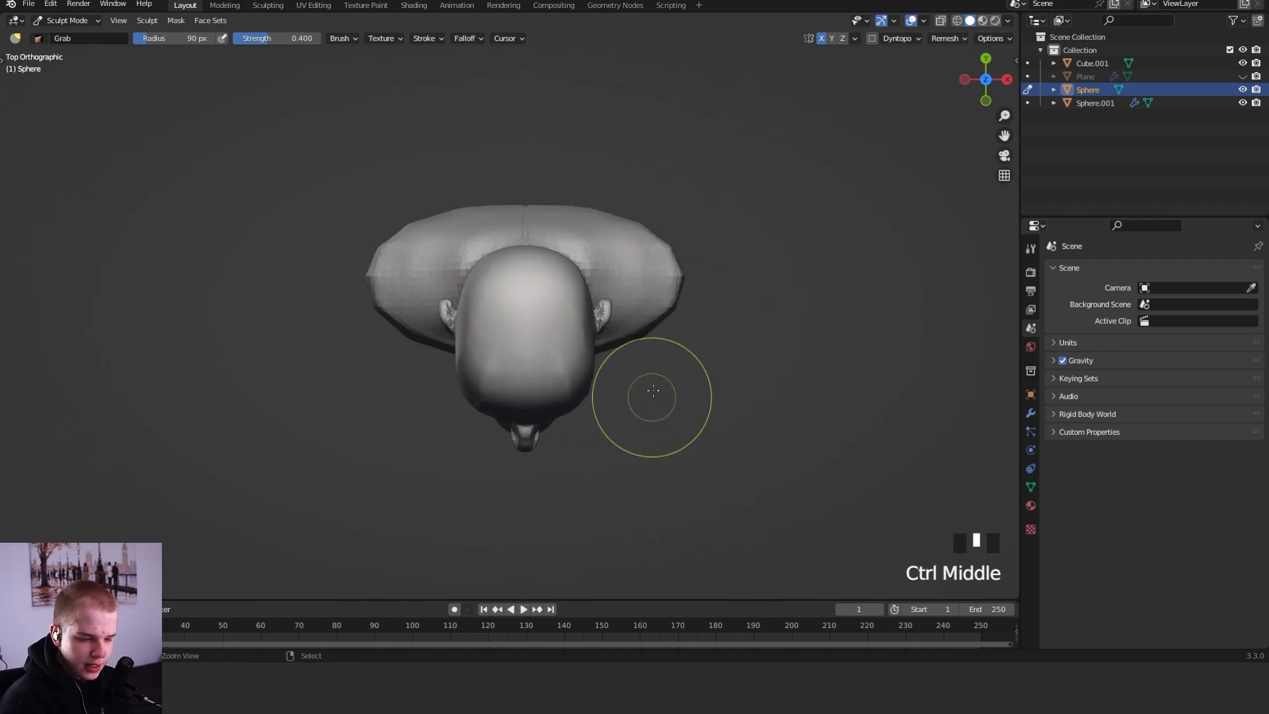
middle_click_drag(650, 397, 645, 335, "ctrl")
left_click_drag(481, 419, 467, 421)
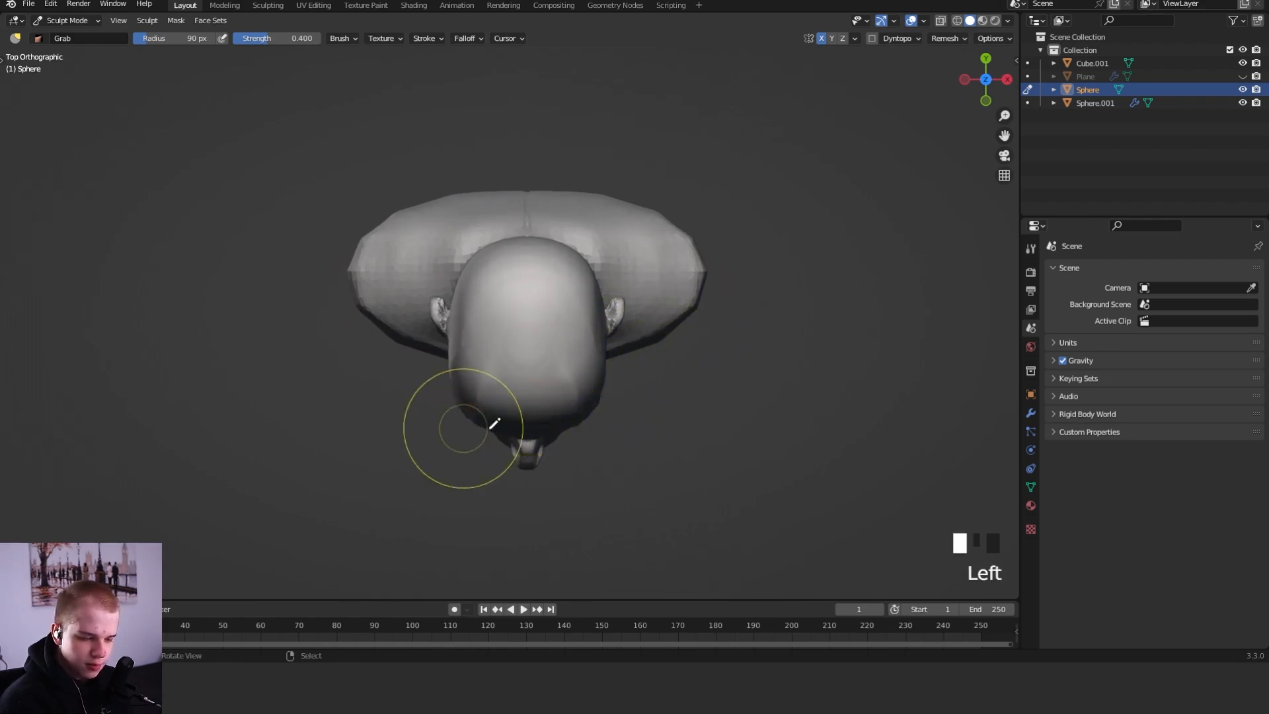
key("d")
key("d")
key("d")
key("d")
key("d")
key("d")
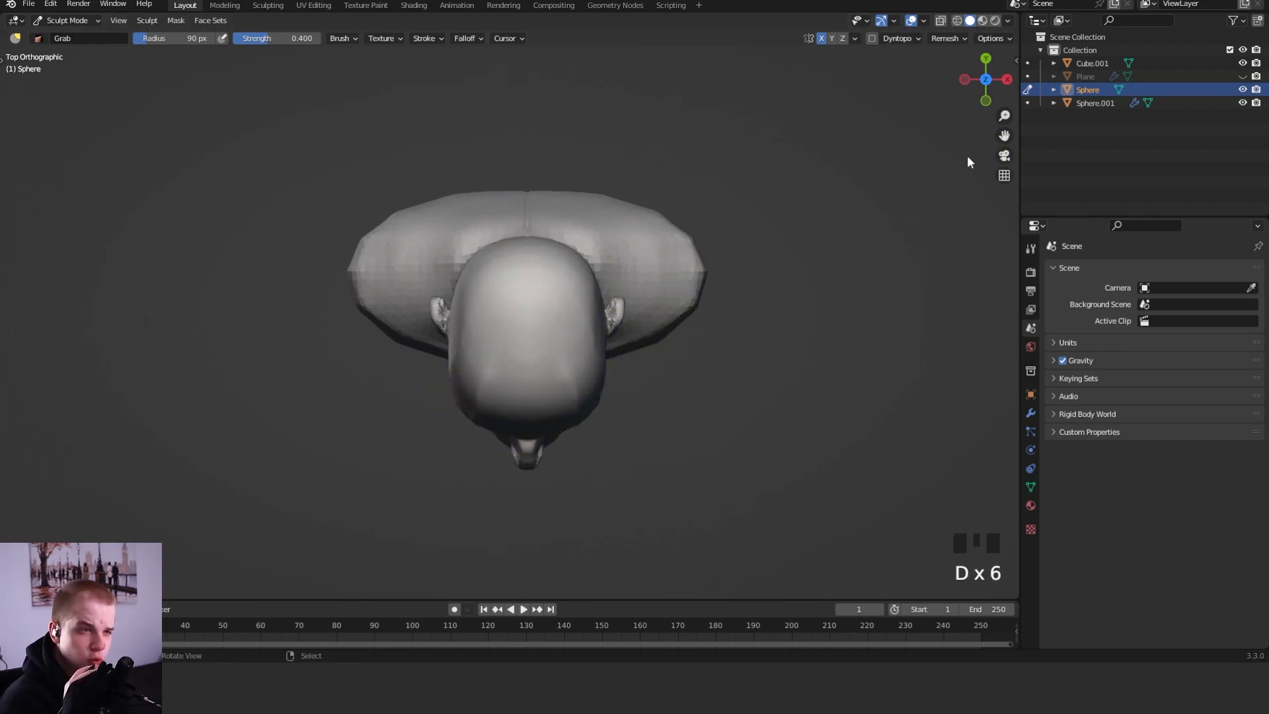
Round the front corners of the forehead in top view using the Grab brush with a 172 px radius
middle_click_drag(716, 192, 575, 321, "alt")
middle_click_drag(575, 320, 638, 378, "alt")
middle_click_drag(638, 377, 632, 314, "alt")
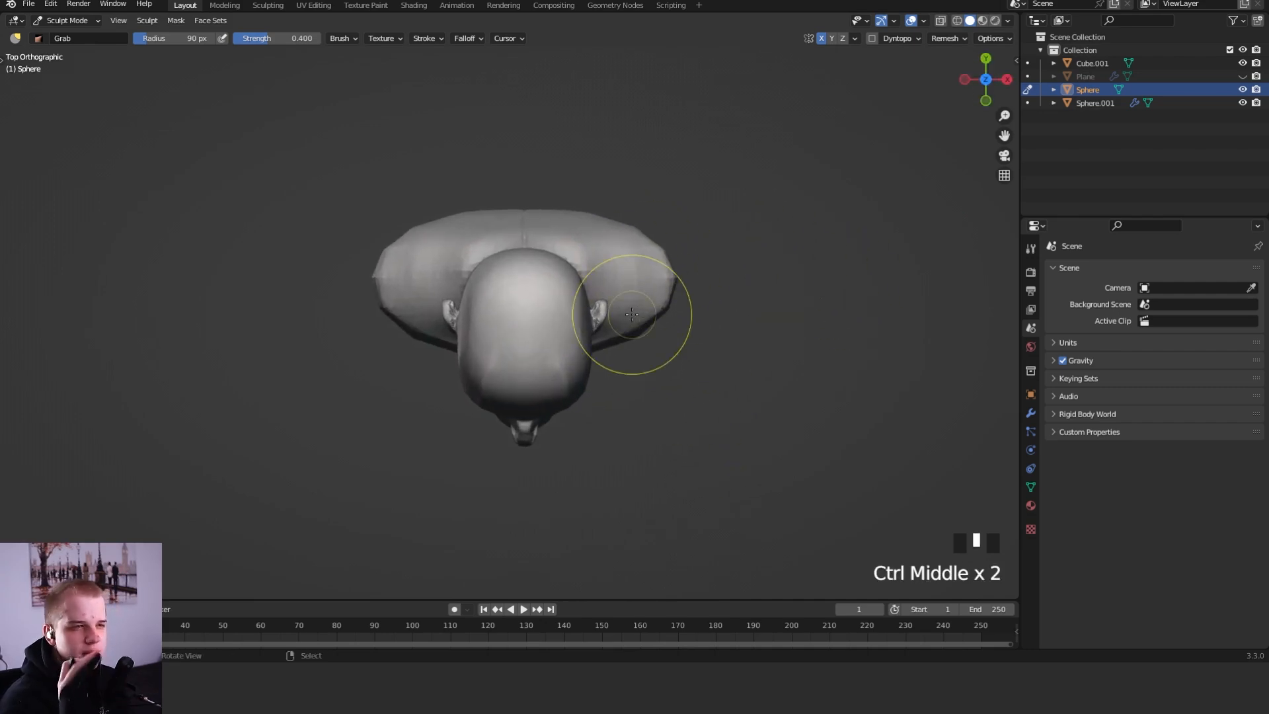
key("f")
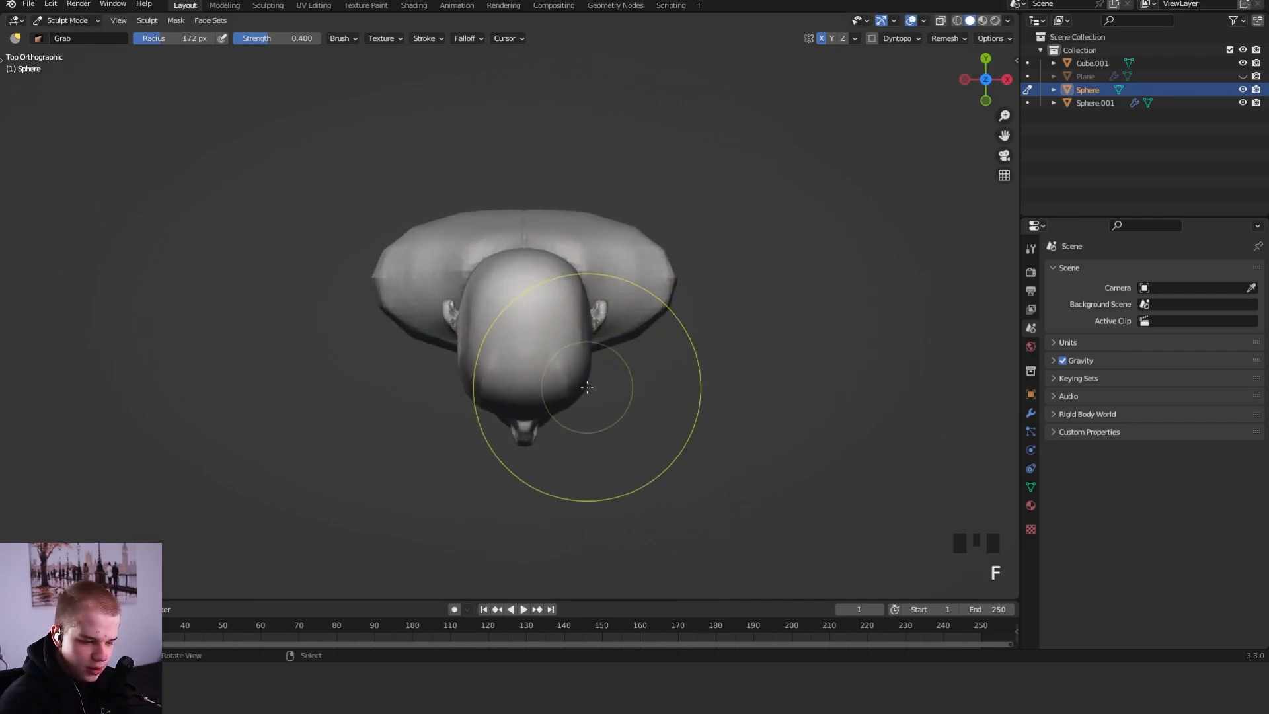
left_click(567, 390)
left_click(542, 396)
Reshape the upper sides of the skull in back view using the Grab brush with a 120 px radius
middle_click_drag(542, 396, 412, 492, "alt")
middle_click_drag(617, 294, 571, 290, "alt")
middle_click_drag(574, 289, 621, 274, "shift")
key("f")
left_click(584, 340)
key("f")
left_click(486, 319)
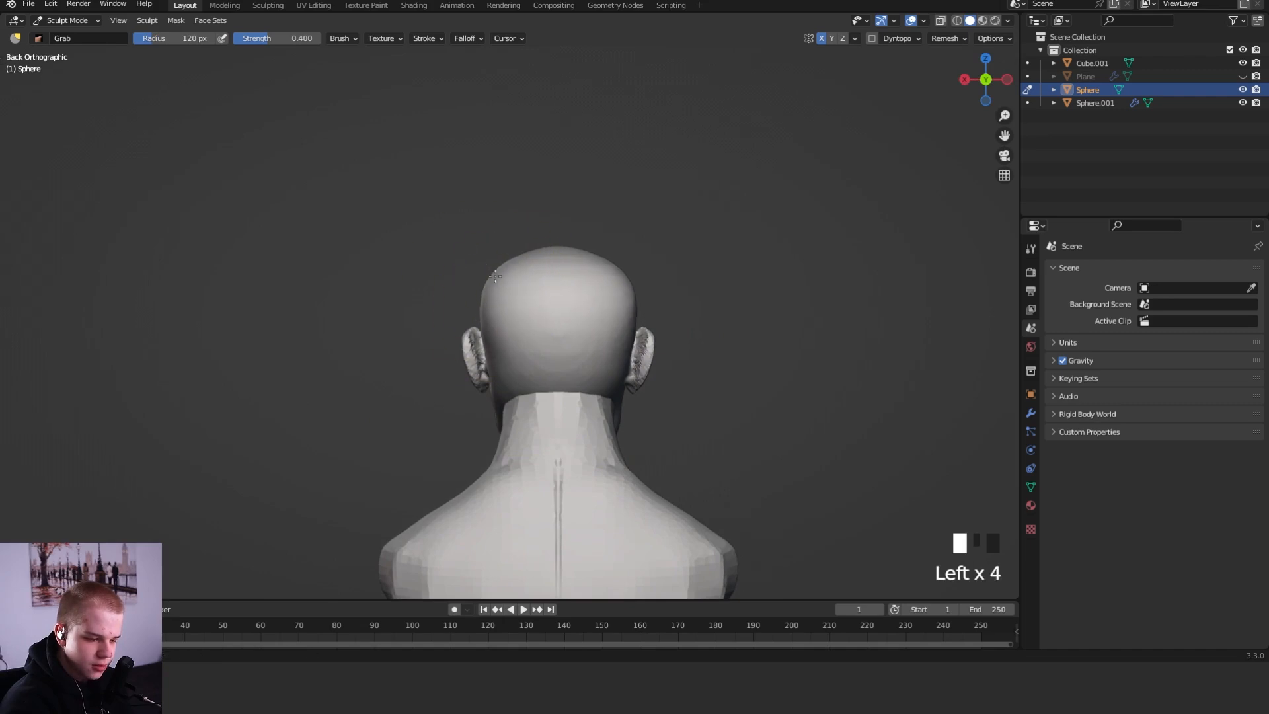
left_click(595, 221)
left_click(595, 225)
left_click(488, 311)
Flatten the upper rear side of the skull using the Scrape/Peaks brush with a 48 px radius
middle_click_drag(488, 312, 725, 263)
key("shift+space")
key("shift+4")
key("f")
left_click(605, 307)
key("shift+space")
key("4")
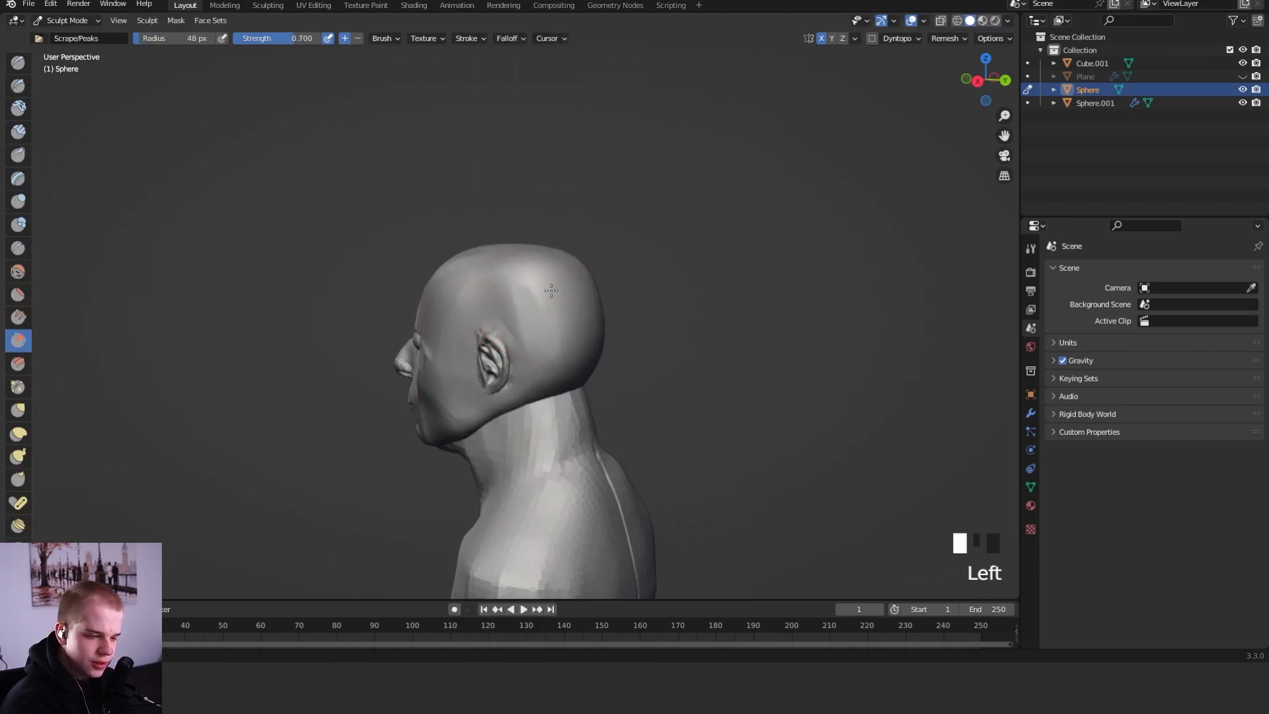
mouse_move(603, 328)
middle_mouse_down()
mouse_move(665, 317)
mouse_move(598, 316)
middle_mouse_up()
mouse_move(581, 304)
left_mouse_down()
mouse_move(561, 292)
mouse_move(573, 291)
left_mouse_up()
middle_click_drag(588, 284, 646, 331)
left_click_drag(557, 294, 538, 284)
Smooth the sides of the forehead and skull in top view, with the Grab brush active
middle_click_drag(643, 275, 756, 286)
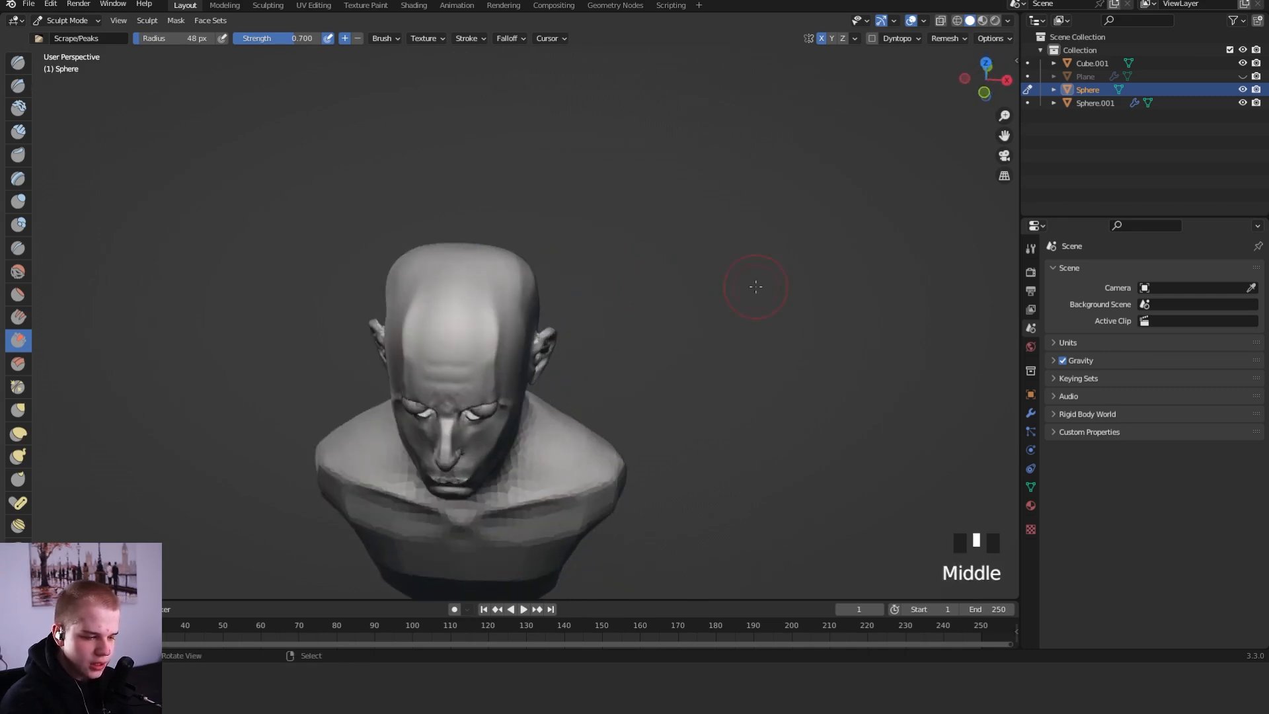
mouse_move(646, 323)
middle_mouse_down("alt")
mouse_move(636, 368)
mouse_move(645, 269)
mouse_move(603, 340)
middle_mouse_up("alt")
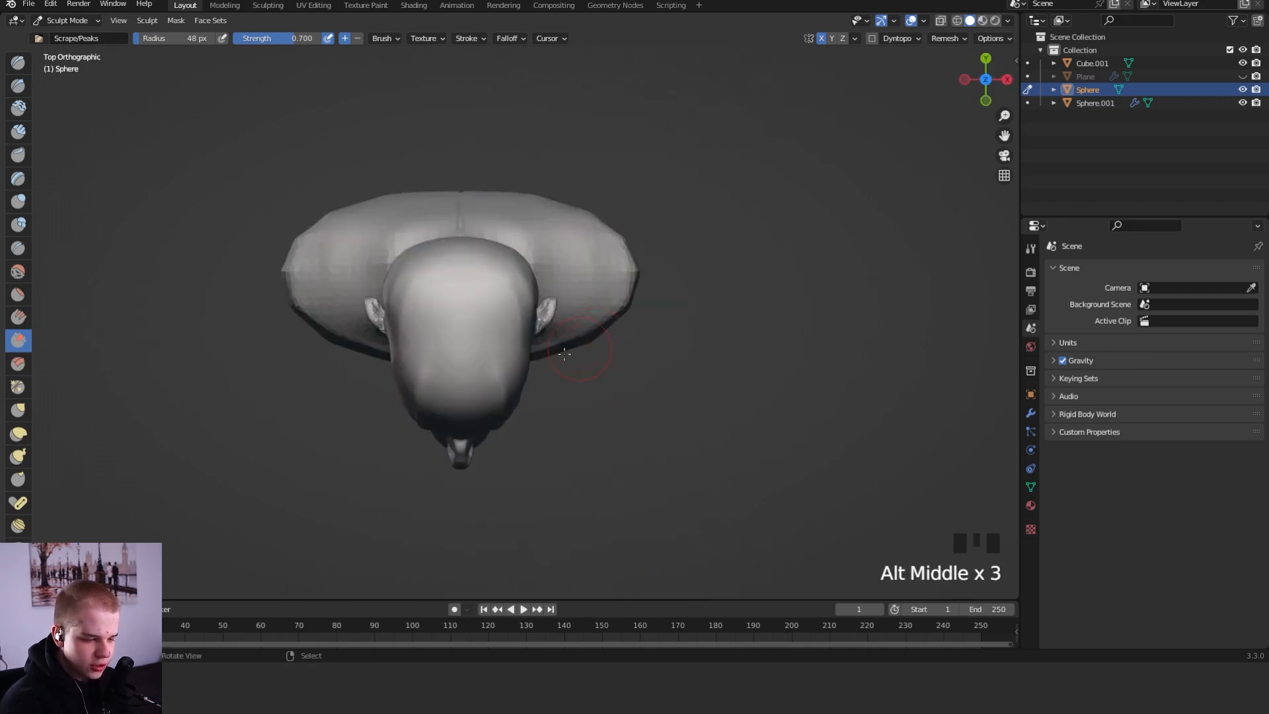
key("g")
key("f")
left_click_drag(517, 378, 506, 397, "shift")
left_click_drag(522, 305, 512, 278, "shift")
Adjust the side contour of the skull in top view, changing the brush radius
key("3")
key("f")
left_click(532, 277)
key("f")
key("f")
left_click(595, 324)
Try to reshape the temple area beside the eye in front view using the Grab brush with a 124 px radius
mouse_move(595, 323)
middle_mouse_down("alt")
mouse_move(562, 343)
mouse_move(672, 312)
mouse_move(580, 378)
mouse_move(594, 360)
middle_mouse_up("alt")
key("f")
left_click(620, 360)
key("f")
left_click(636, 359)
left_click_drag(546, 357, 559, 334)
key("ctrl+z")
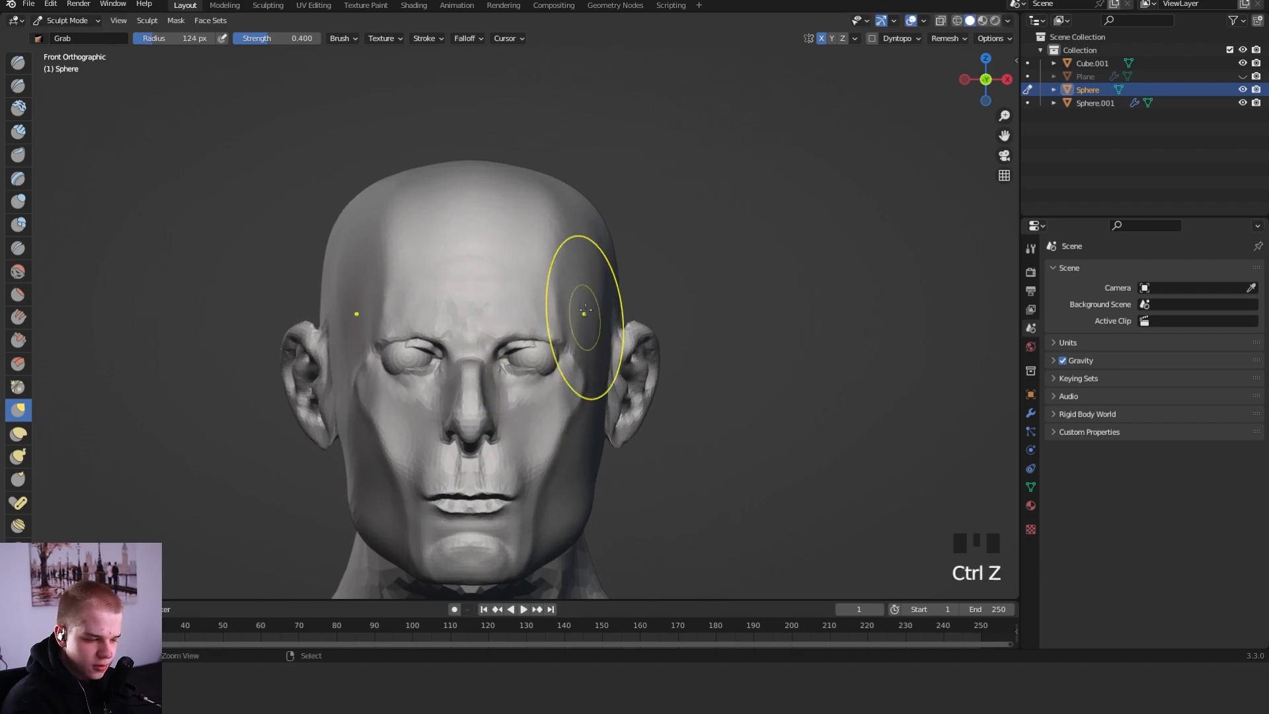
Nudge the cheekbone area beside the outer eye corner using the Grab brush, with radii between 105 and 110 px
key("f")
left_click(568, 359)
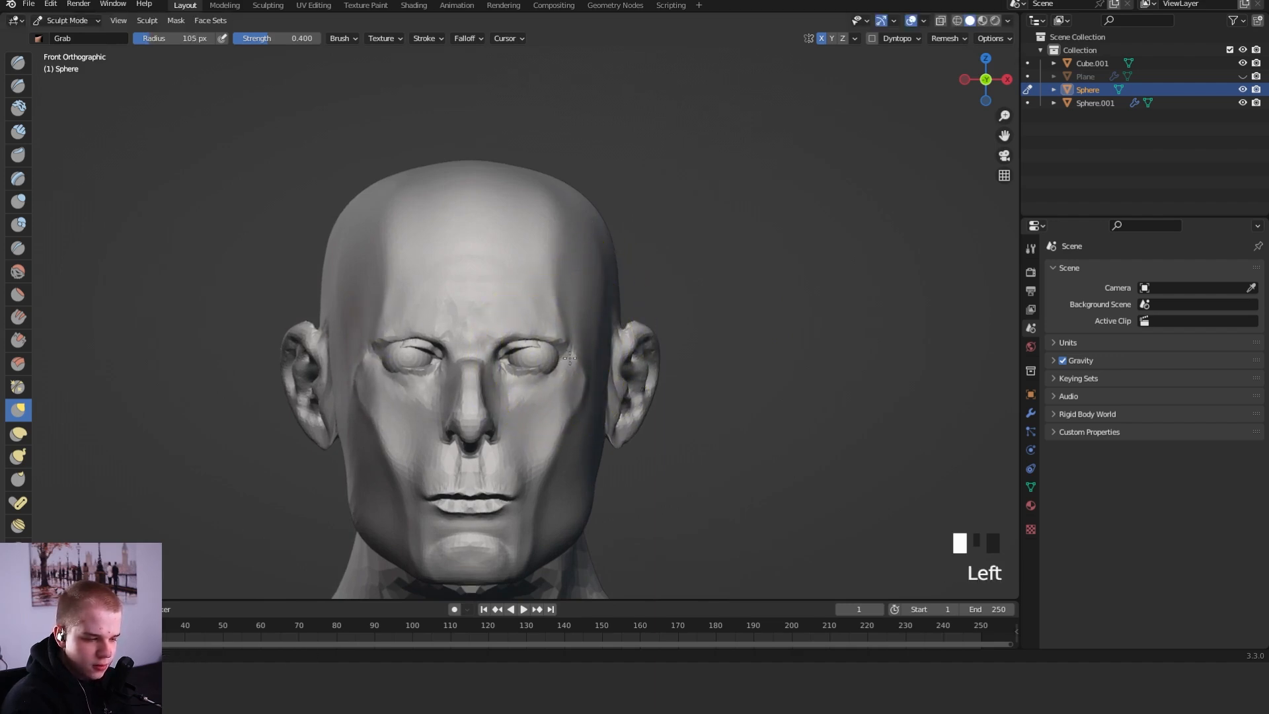
key("f")
left_click(567, 342)
left_click_drag(587, 361, 592, 361)
key("z")
key("f")
left_click(634, 383)
key("z")
mouse_move(635, 372)
middle_mouse_down("shift")
mouse_move(643, 282)
mouse_move(629, 357)
middle_mouse_up("shift")
middle_click_drag(629, 357, 567, 348)
middle_click_drag(602, 330, 621, 390, "ctrl")
middle_click_drag(615, 380, 608, 386, "ctrl")
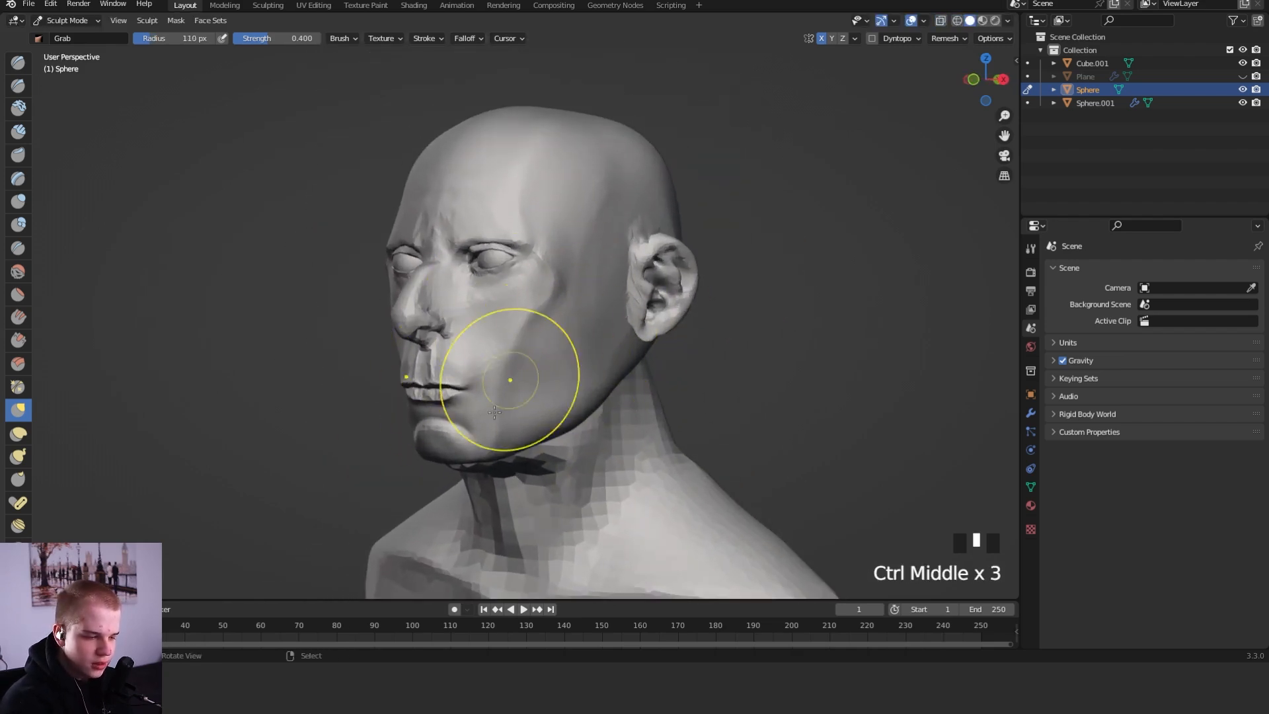
Carve a notch into the head edge below the earlobe in side view, using Clay Strips with a 24 px radius
key("shift+space")
key("2")
key("f")
left_click(668, 356)
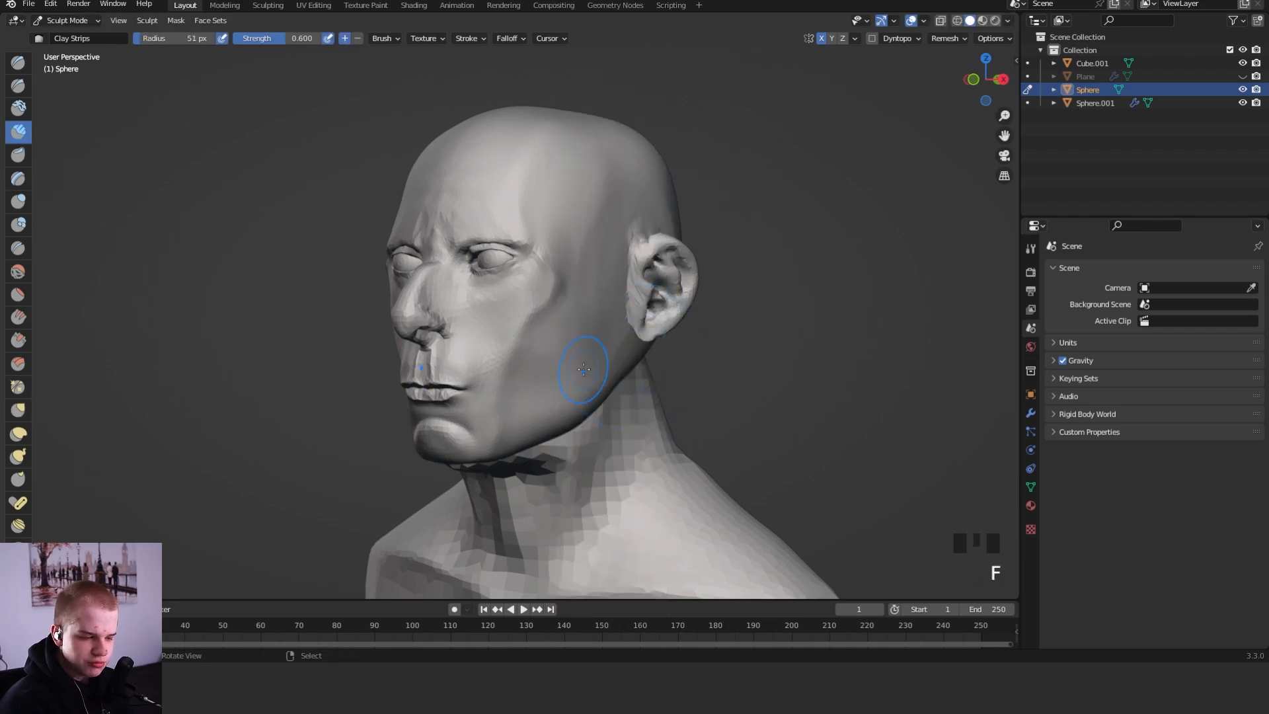
middle_click_drag(583, 369, 679, 288)
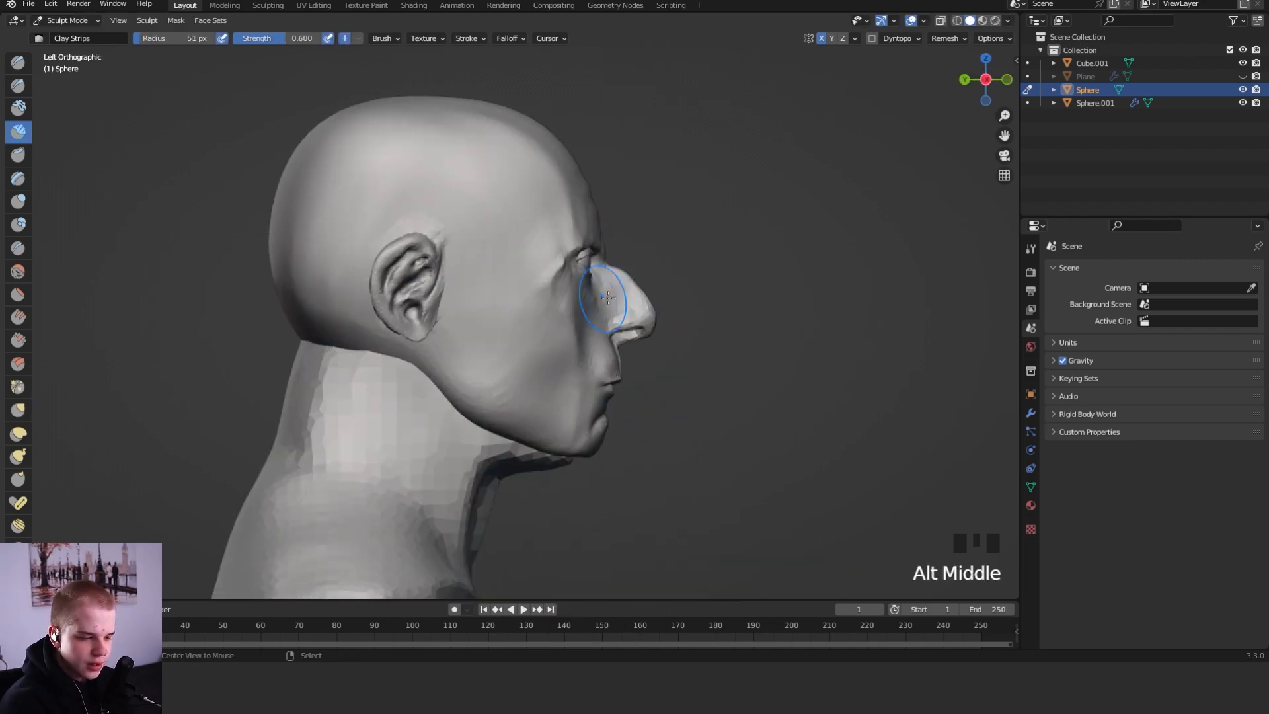
middle_click_drag(624, 389, 652, 392, "alt")
mouse_move(740, 401)
middle_mouse_down()
mouse_move(772, 393)
mouse_move(742, 419)
mouse_move(784, 284)
mouse_move(736, 419)
middle_mouse_up()
key("f")
left_click(614, 408)
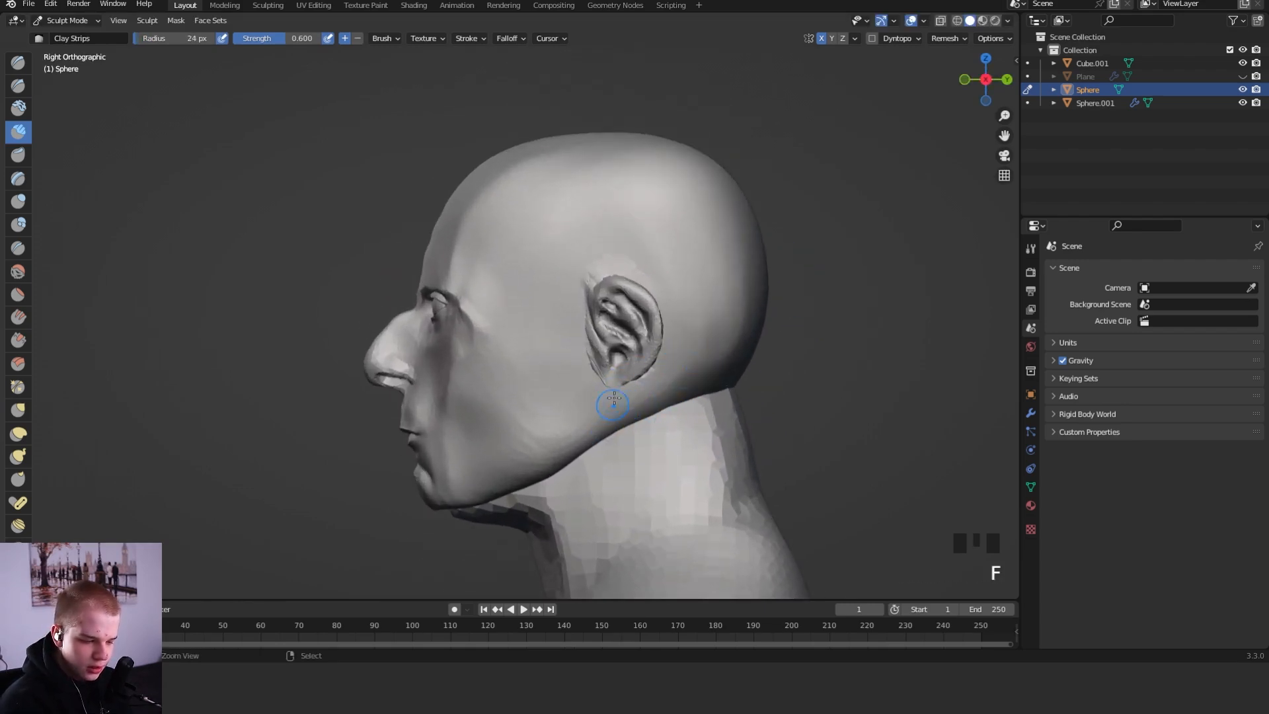
left_click_drag(601, 427, 611, 403, "ctrl")
Build up the jawline between the chin and the jaw corner in side view, using Clay Strips with a 50 px radius
middle_click_drag(612, 471, 654, 404, "shift")
key("f")
left_click(673, 405)
left_click_drag(480, 434, 627, 375)
left_click_drag(626, 375, 496, 430)
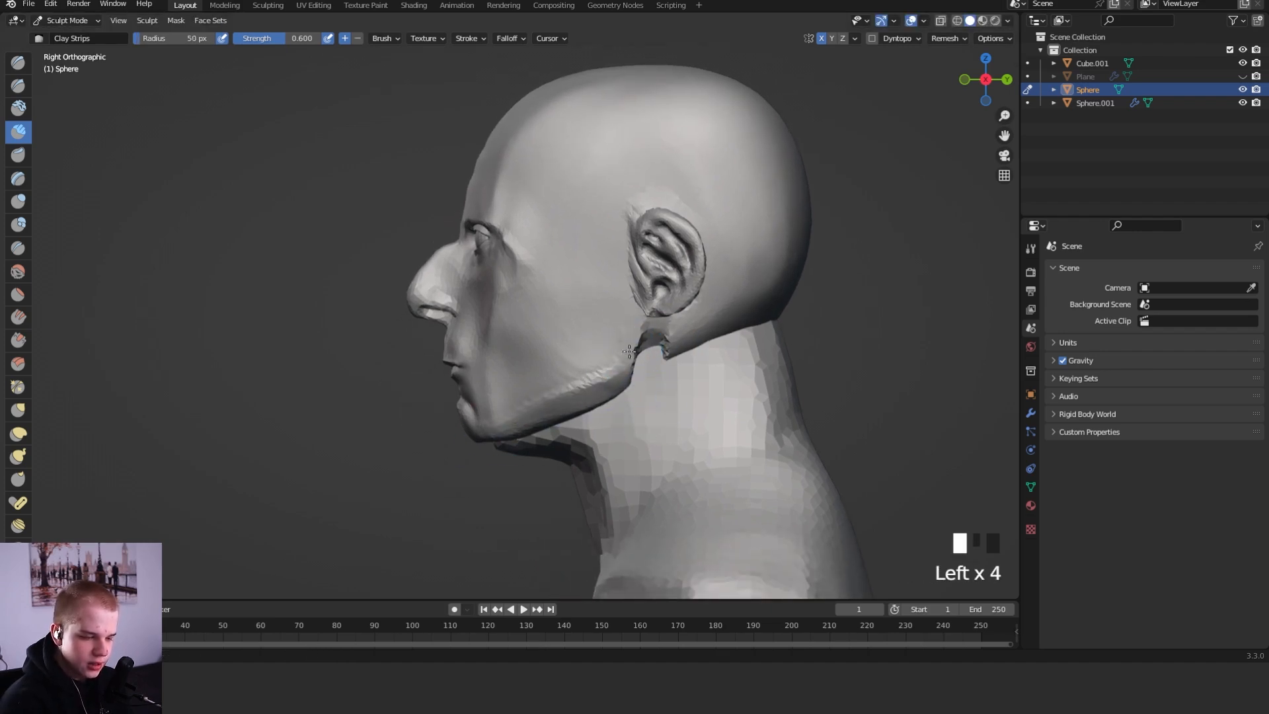
Nudge the ear and the area around the earlobe and jaw corner in side view using the Grab brush
middle_click_drag(706, 218, 678, 340, "shift")
key("g")
key("f")
left_click(699, 303)
left_click_drag(632, 287, 641, 298)
left_click_drag(667, 294, 672, 304)
mouse_move(685, 361)
left_mouse_down()
mouse_move(672, 380)
mouse_move(681, 357)
left_mouse_up()
left_click_drag(686, 345, 685, 340)
Build up the cheekbone from the ear toward the cheek in side view, using the Clay Strips brush
mouse_move(712, 378)
middle_mouse_down("ctrl")
mouse_move(708, 436)
mouse_move(720, 370)
mouse_move(700, 356)
mouse_move(605, 354)
middle_mouse_up("ctrl")
key("c")
key("f")
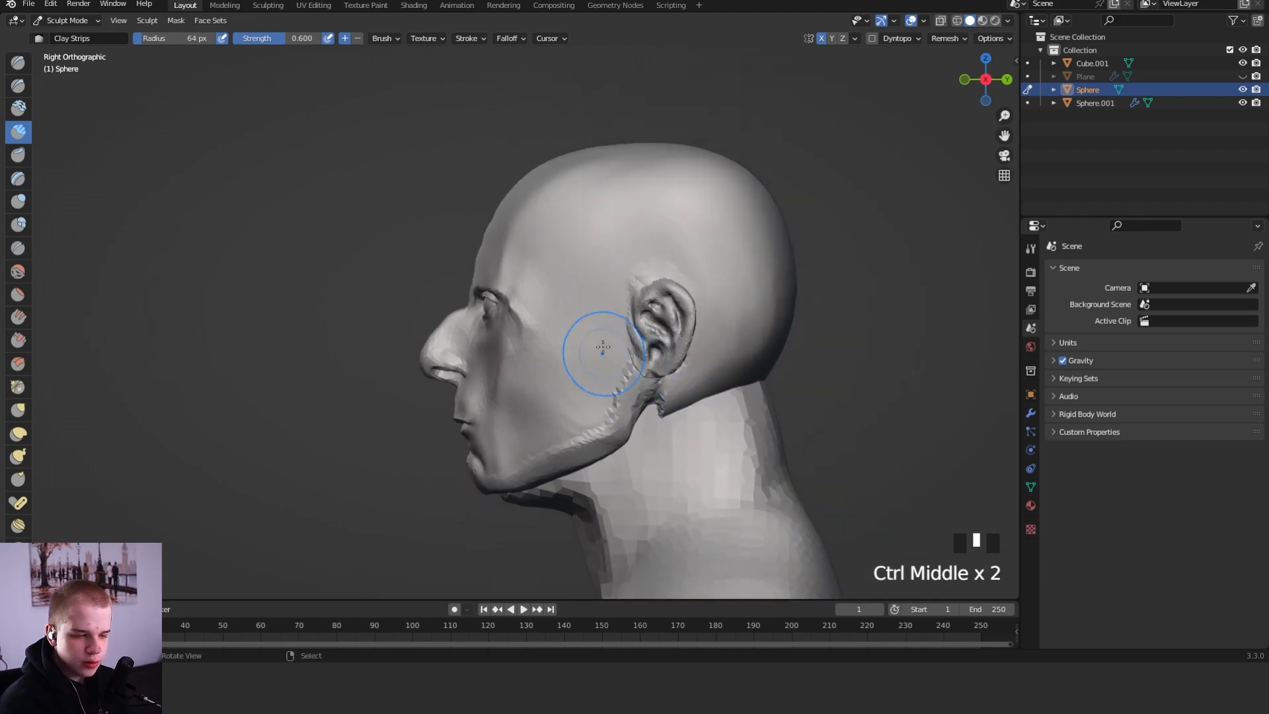
key("f")
left_click(696, 317)
key("ctrl+z")
left_click_drag(608, 323, 538, 357)
Strengthen the cheekbone ridge between ear and cheek from a three-quarter view, using Clay Strips with a 30 px radius
middle_click_drag(649, 353, 720, 366)
left_click_drag(661, 320, 551, 372)
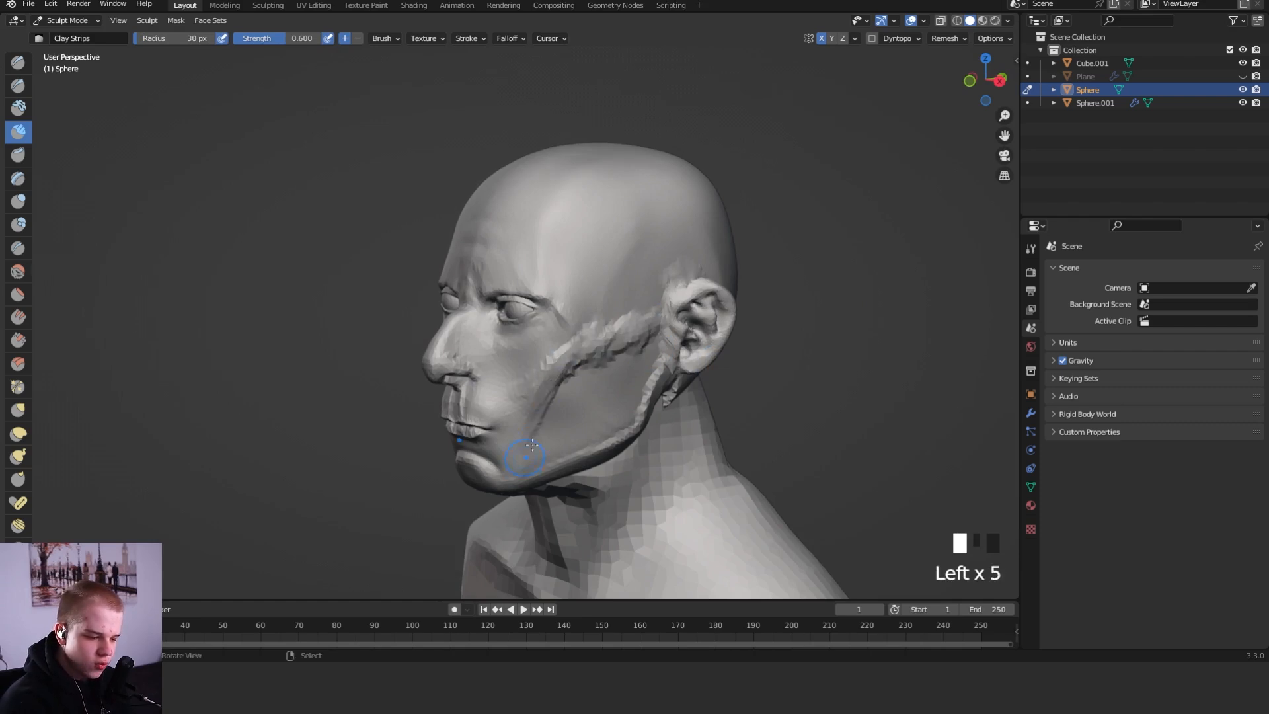
middle_click_drag(667, 370, 722, 374)
left_click_drag(613, 342, 602, 352)
middle_click_drag(636, 380, 570, 381)
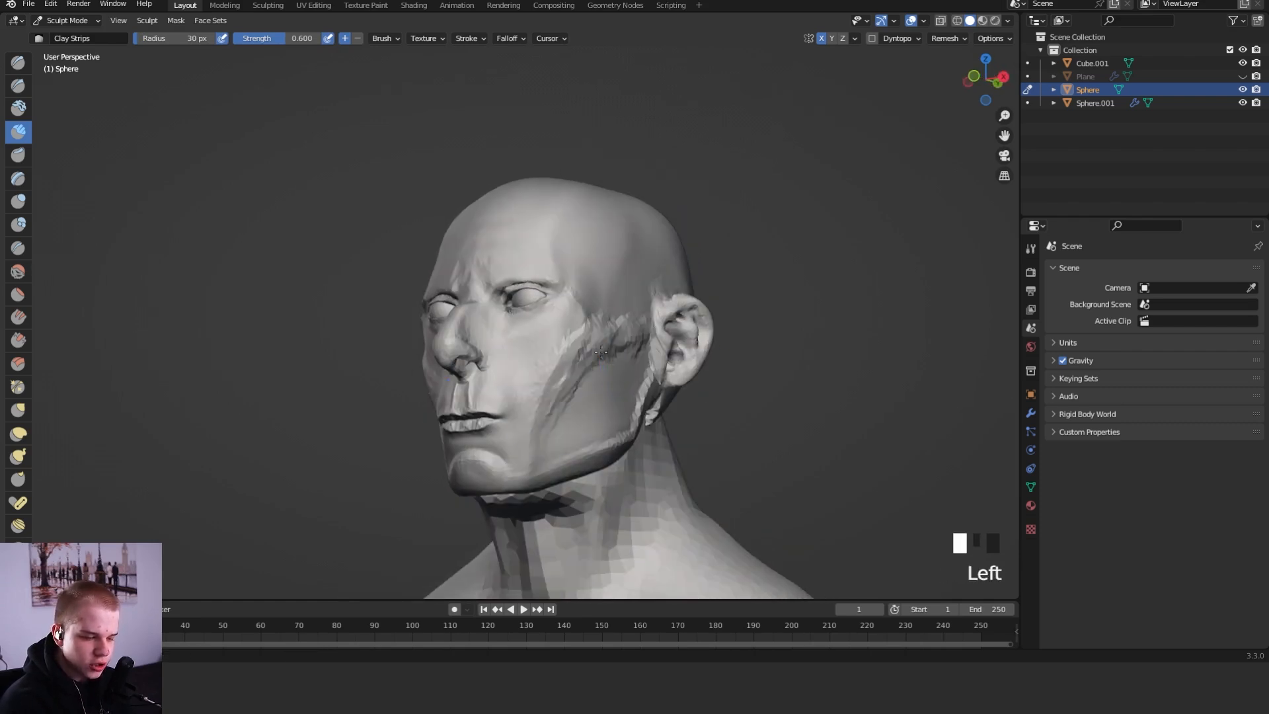
middle_click_drag(659, 352, 609, 403, "alt")
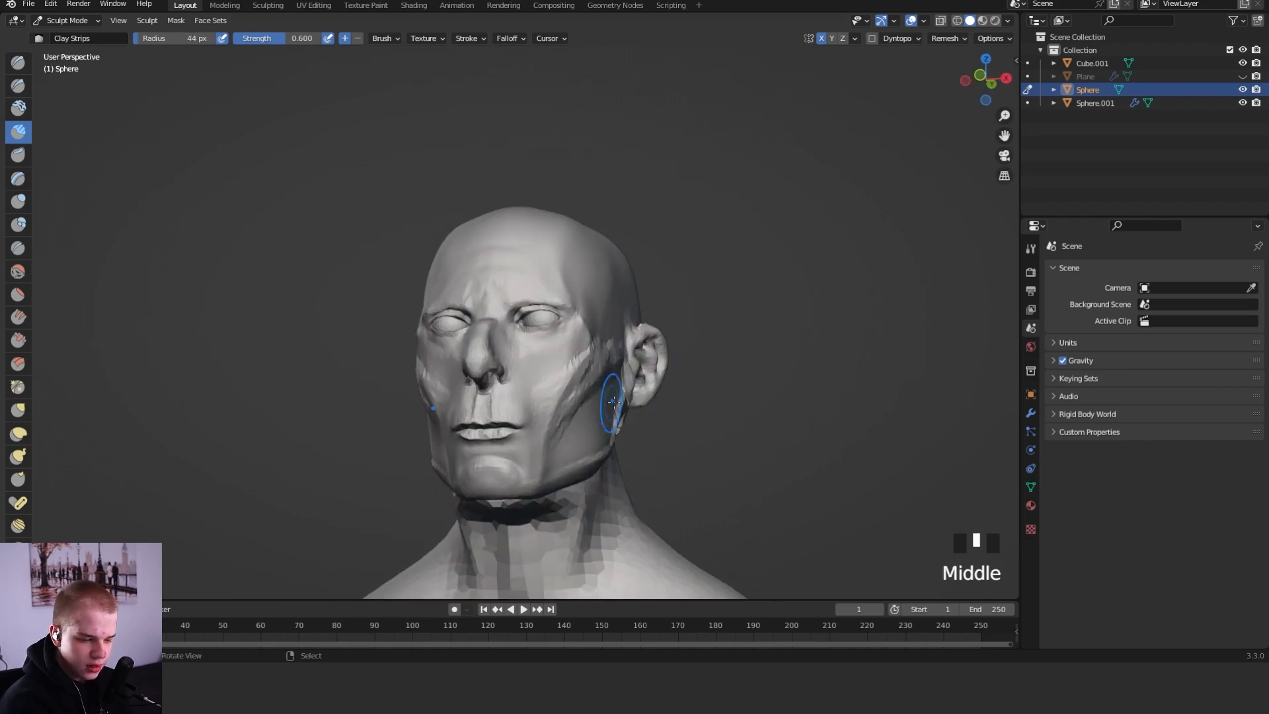
Enable Dyntopo and try a Clay Strips stroke with a 58 px radius up the side of the jaw, undoing the stroke
left_click(883, 39)
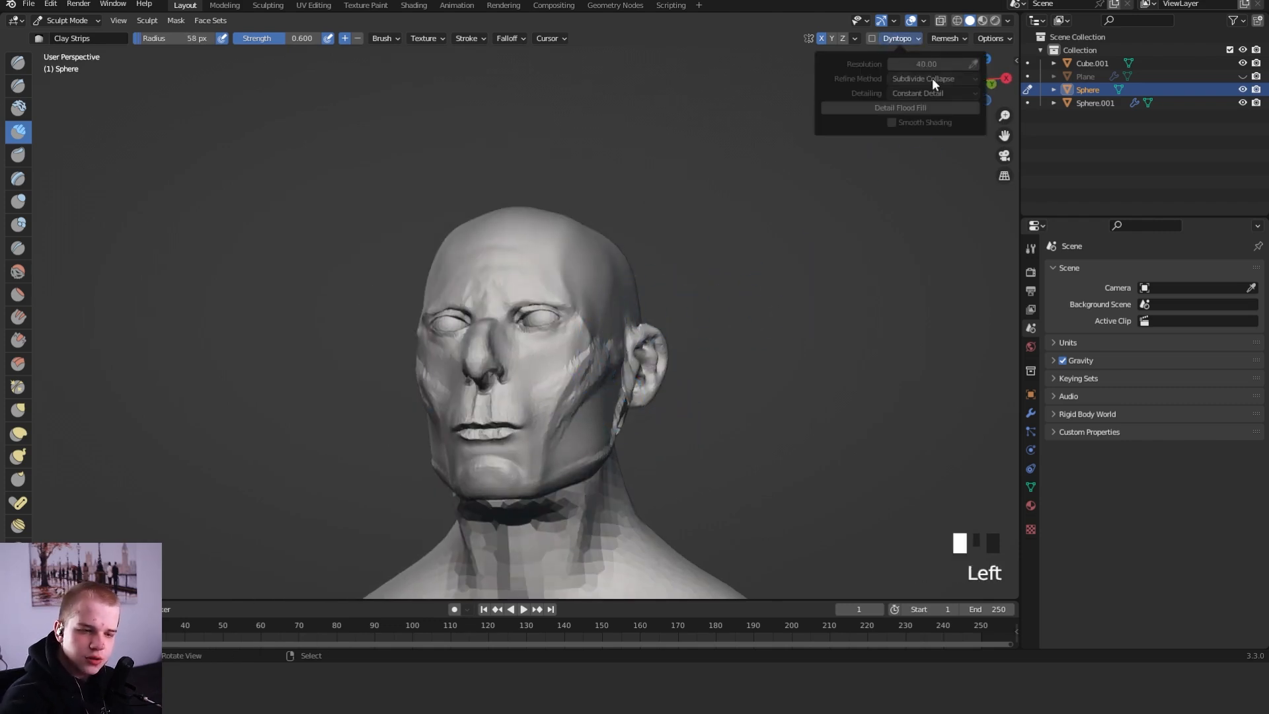
left_click(871, 39)
left_click(871, 39)
middle_click_drag(537, 506, 554, 428, "ctrl")
left_click_drag(625, 456, 634, 380)
key("ctrl+z")
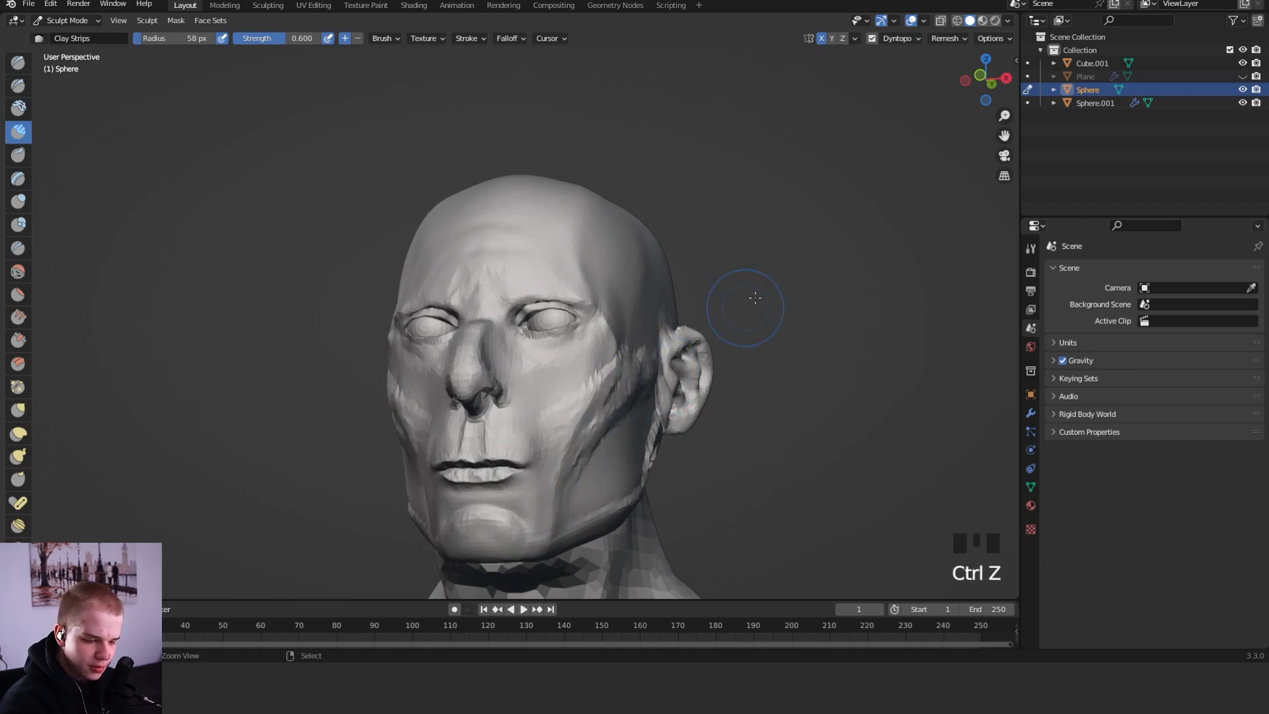
Set the Dyntopo resolution to 30 and flood fill the head with that detail
left_click(909, 40)
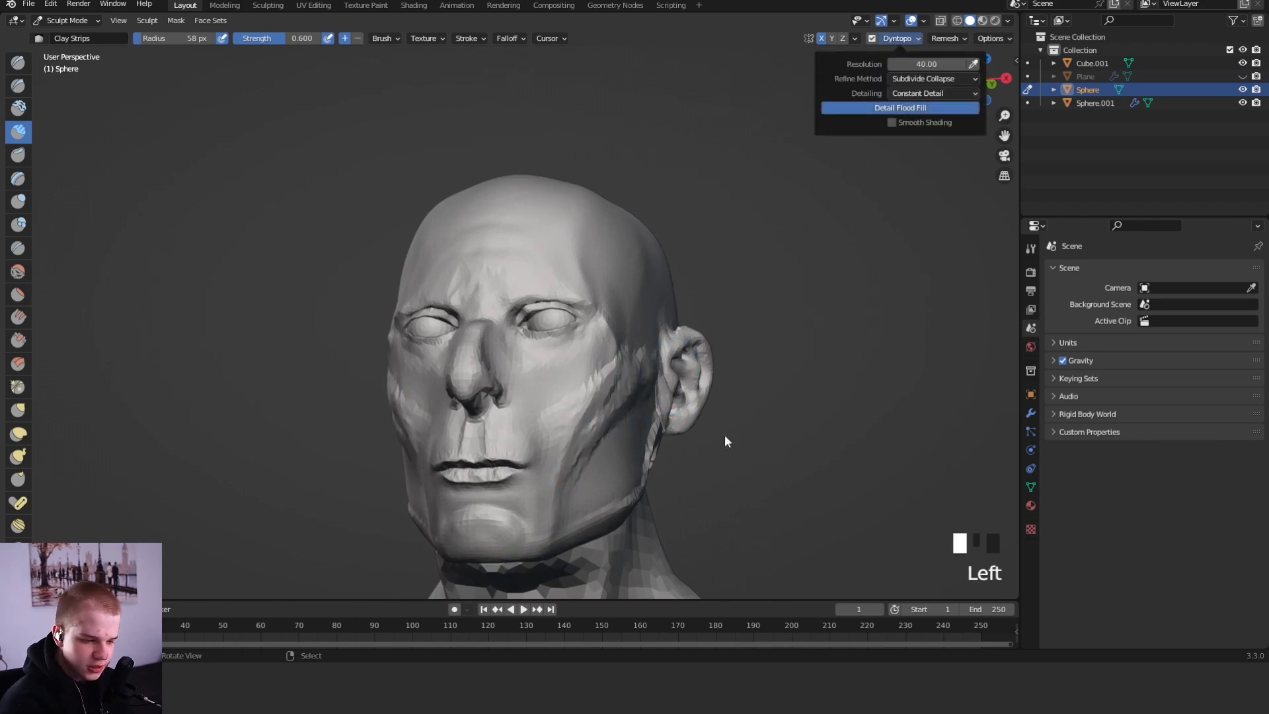
middle_click_drag(771, 430, 615, 431)
key("f")
left_click(615, 431, "shift")
middle_click_drag(701, 425, 759, 280, "alt")
left_click(918, 38)
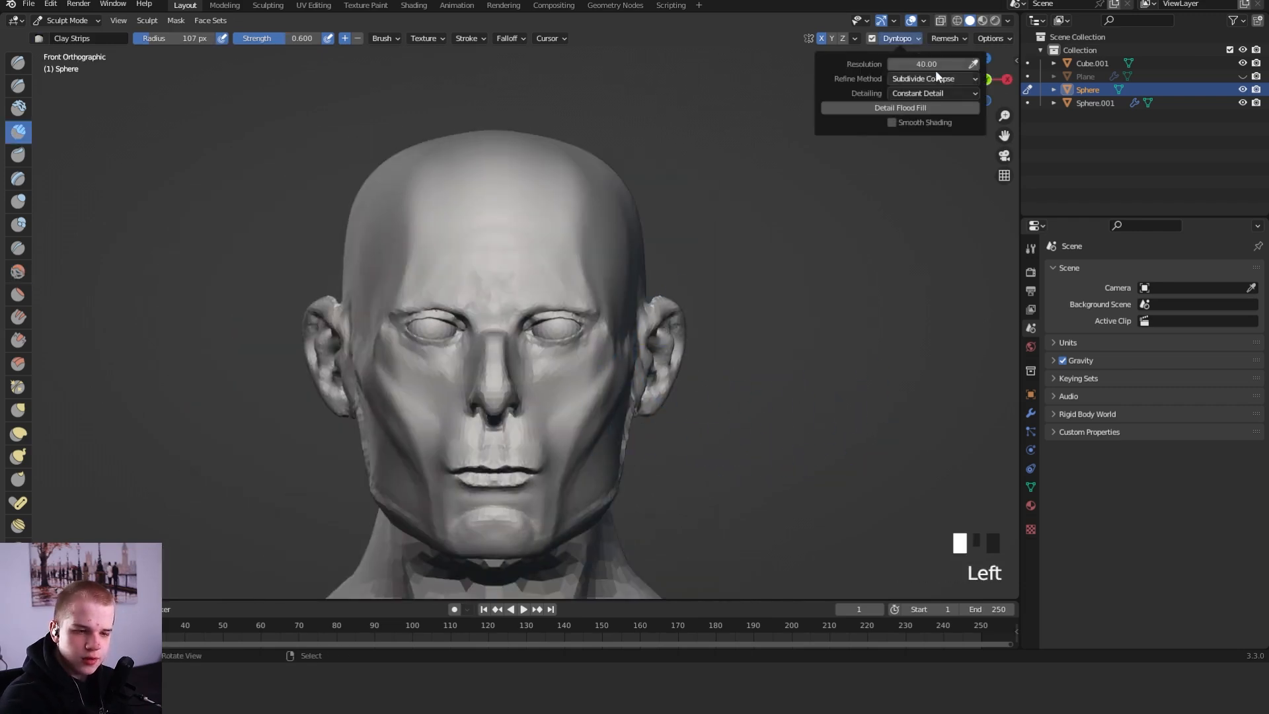
key("Return")
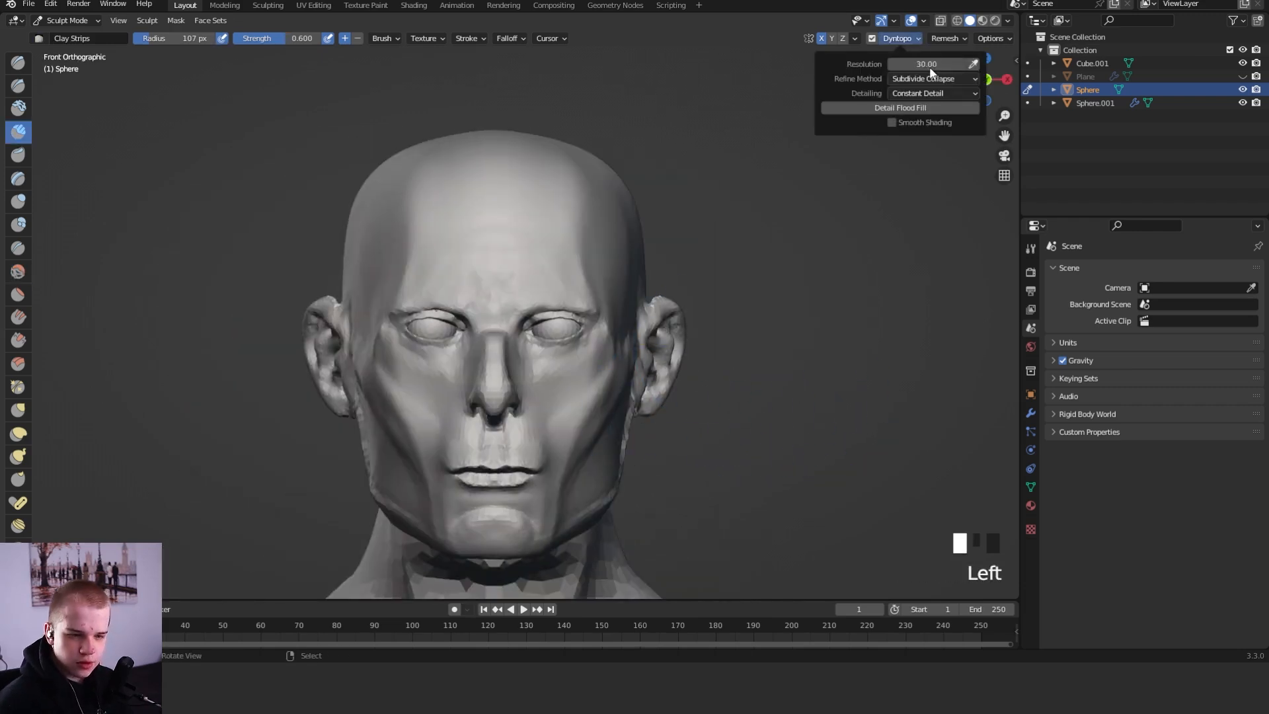
left_click(933, 116)
Reshape the jaw corner and the side of the cheek in front view using the Grab brush
key("f")
key("f")
left_click(666, 384)
middle_click_drag(702, 410, 638, 407)
mouse_move(651, 400)
middle_mouse_down("ctrl")
mouse_move(668, 447)
mouse_move(703, 411)
mouse_move(636, 461)
mouse_move(631, 347)
mouse_move(631, 446)
middle_mouse_up("ctrl")
middle_click_drag(637, 449, 627, 409, "ctrl")
key("g")
key("f")
left_click(670, 471)
left_click_drag(594, 477, 605, 477)
left_click_drag(590, 429, 584, 416)
left_click_drag(593, 370, 589, 328)
key("f")
left_click(628, 350)
key("shift+space")
key("c")
key("f")
left_click(580, 328)
mouse_move(668, 255)
middle_mouse_down("ctrl")
mouse_move(663, 352)
mouse_move(654, 272)
middle_mouse_up("ctrl")
mouse_move(694, 274)
middle_mouse_down("ctrl")
mouse_move(705, 314)
mouse_move(706, 304)
middle_mouse_up("ctrl")
middle_click_drag(706, 330, 709, 264, "ctrl")
key("f")
left_click(654, 417)
Pull the underside of the chin upward in front view using the Grab brush
key("g")
key("f")
left_click(642, 475)
key("f")
left_click_drag(564, 492, 585, 462)
Nudge the corner of the mouth up and outward in front view, using Grab with a 74 px radius
key("f")
left_click(550, 403)
key("f")
left_click(572, 397)
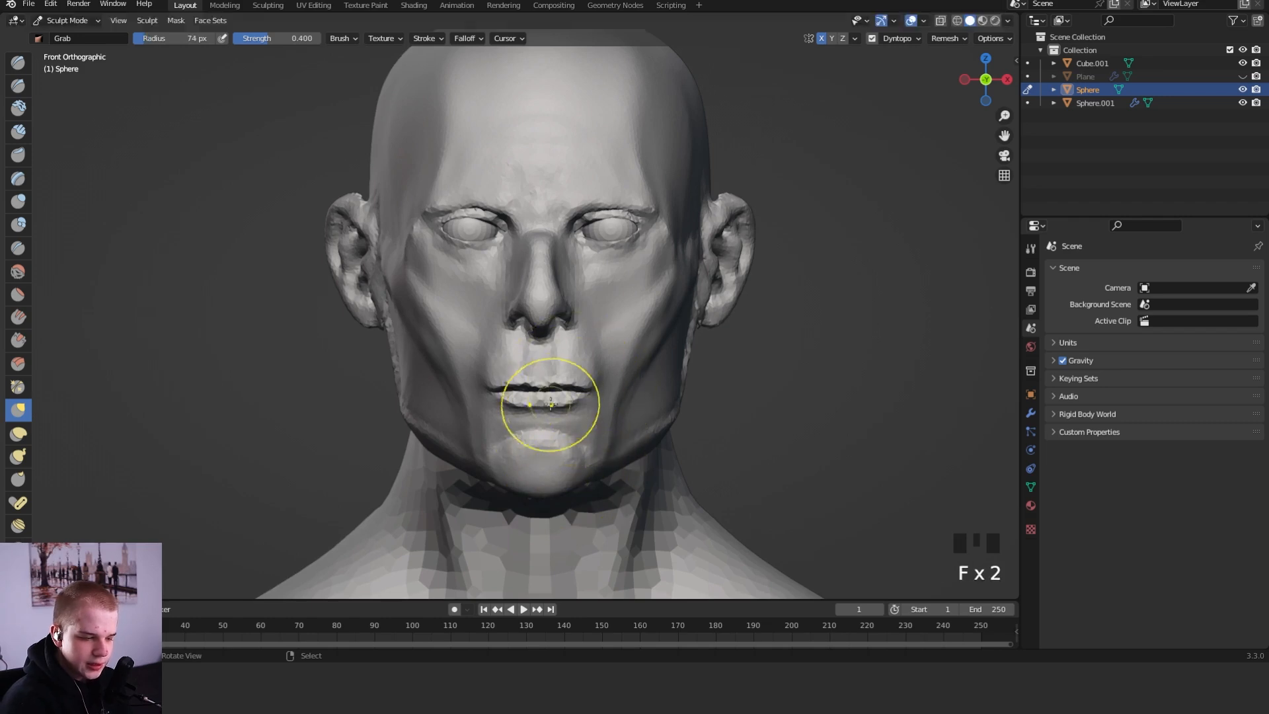
left_click_drag(576, 391, 584, 378)
left_click_drag(578, 383, 581, 378)
mouse_move(644, 314)
middle_mouse_down("ctrl")
mouse_move(649, 465)
mouse_move(654, 362)
mouse_move(609, 410)
middle_mouse_up("ctrl")
key("f")
left_click(618, 373)
middle_click_drag(605, 304, 617, 364, "ctrl")
middle_click_drag(620, 343, 614, 309, "ctrl")
key("f")
left_click(562, 363)
mouse_move(594, 370)
middle_mouse_down("alt")
mouse_move(482, 487)
mouse_move(581, 410)
mouse_move(581, 353)
middle_mouse_up("alt")
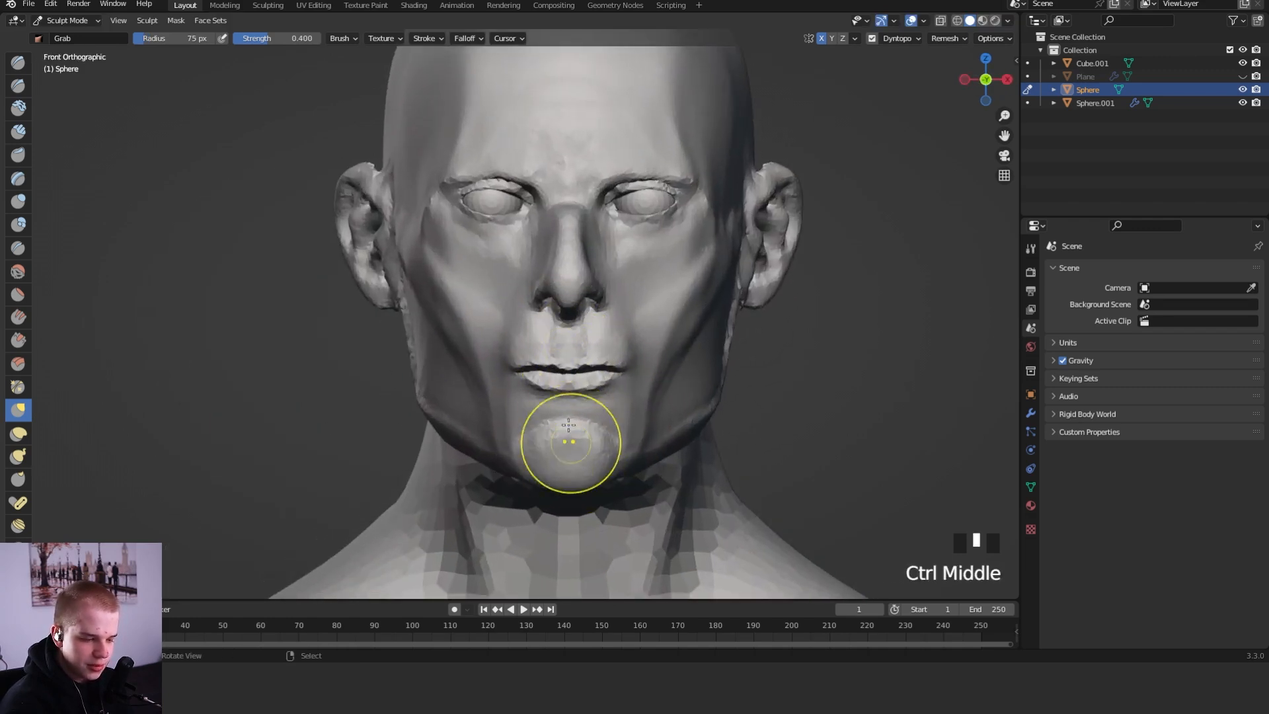
Smooth the cheek surface above the jaw from a three-quarter view
mouse_move(588, 435)
middle_mouse_down("shift")
mouse_move(705, 405)
mouse_move(815, 326)
middle_mouse_up("shift")
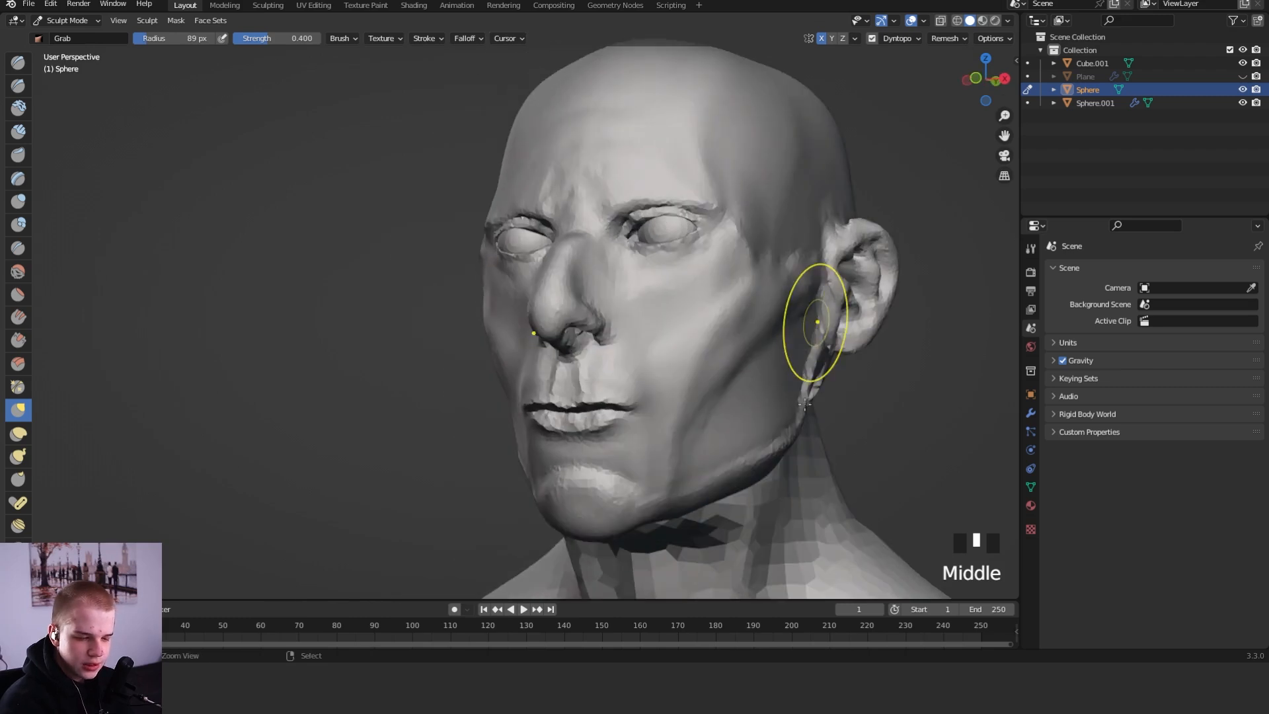
key("f")
middle_click_drag(779, 397, 712, 379)
mouse_move(708, 375)
left_mouse_down("shift")
mouse_move(677, 363)
mouse_move(684, 336)
left_mouse_up("shift")
middle_click_drag(684, 336, 717, 363)
mouse_move(694, 377)
middle_mouse_down("alt")
mouse_move(740, 384)
mouse_move(838, 359)
mouse_move(770, 377)
middle_mouse_up("alt")
middle_click_drag(769, 390, 826, 353, "ctrl")
middle_click_drag(552, 334, 644, 376, "shift")
mouse_move(641, 380)
middle_mouse_down("ctrl")
mouse_move(623, 342)
mouse_move(660, 317)
mouse_move(802, 300)
mouse_move(637, 325)
mouse_move(657, 335)
mouse_move(580, 331)
mouse_move(722, 262)
middle_mouse_up("ctrl")
Build up the brow ridge above the eyes in front view, using Clay Strips with a 45 px radius
key("f")
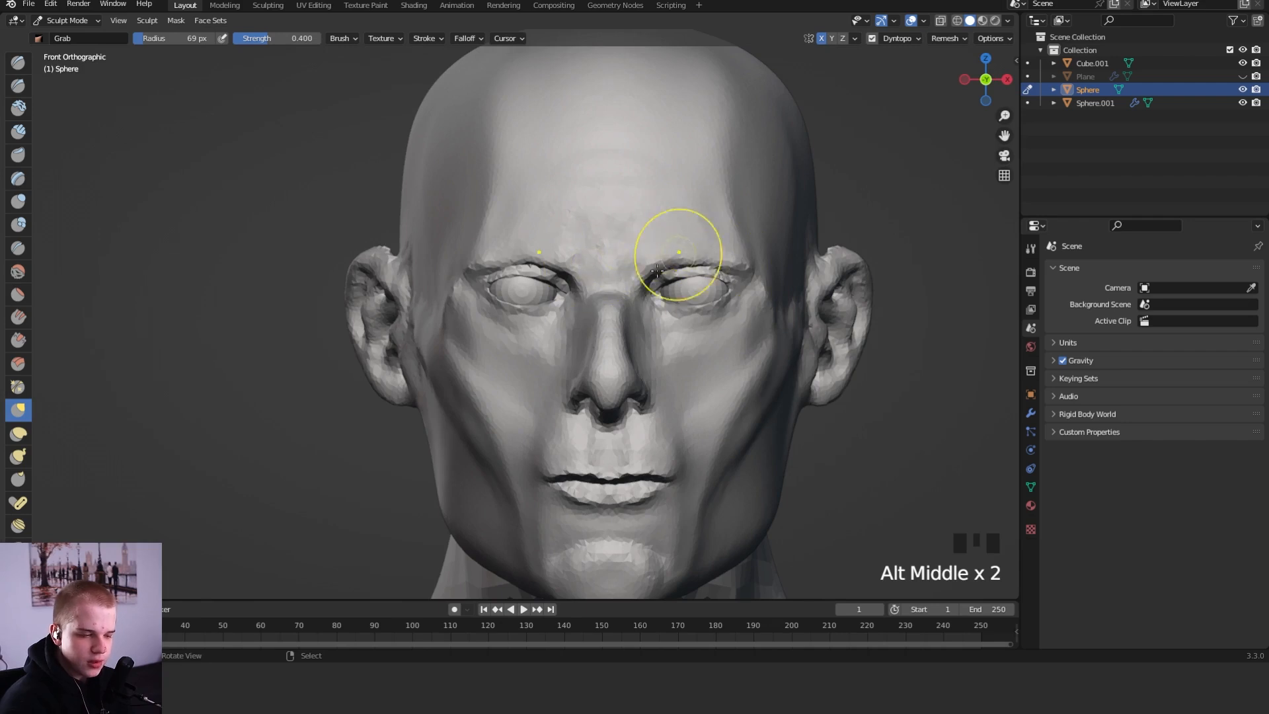
middle_click_drag(591, 277, 694, 368, "shift")
key("shift+space")
key("c")
key("f")
left_click(574, 390)
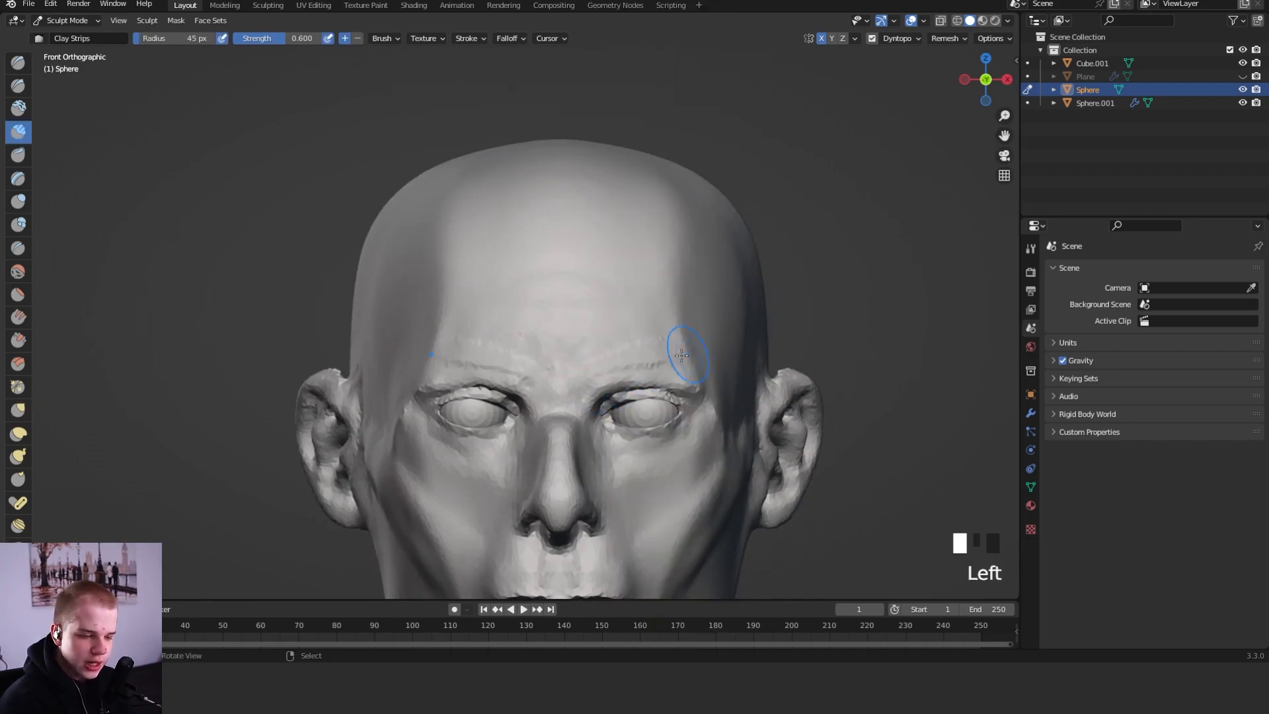
middle_click_drag(736, 418, 703, 419, "shift")
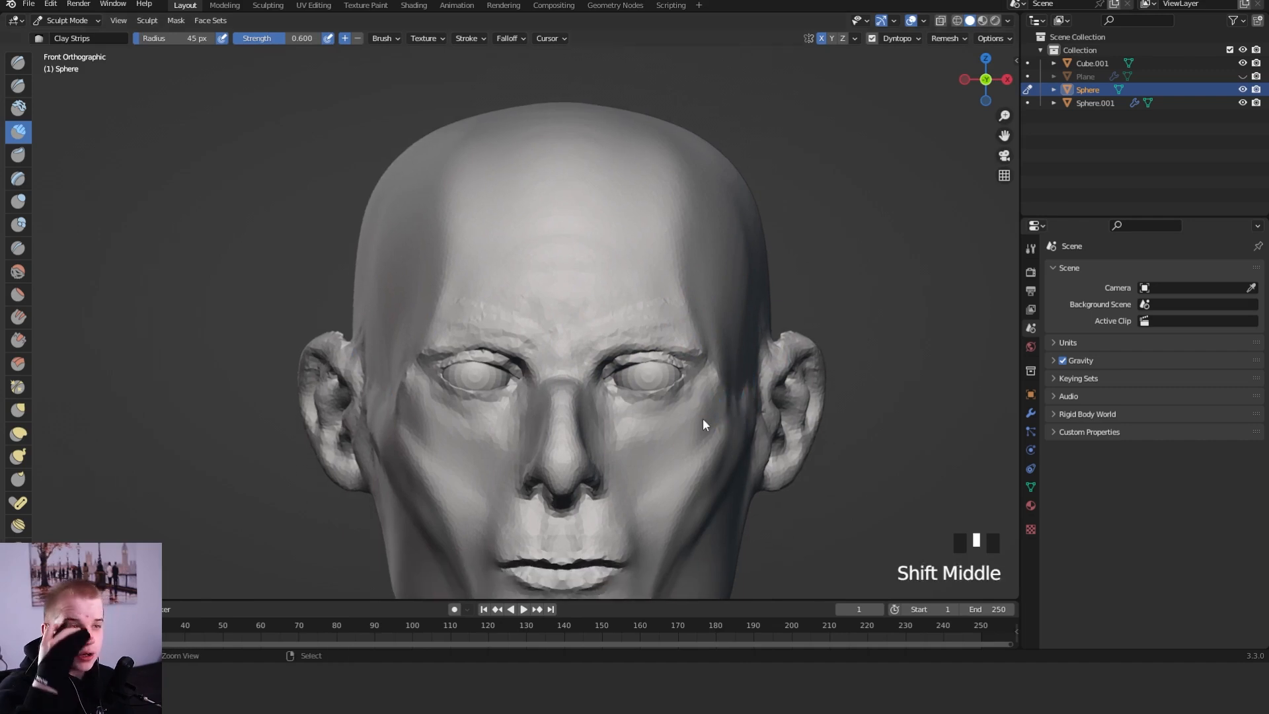
Carve the fold between brow and upper eyelid in a close front view by subtracting with the Clay Strips brush
middle_click_drag(813, 375, 785, 303, "ctrl")
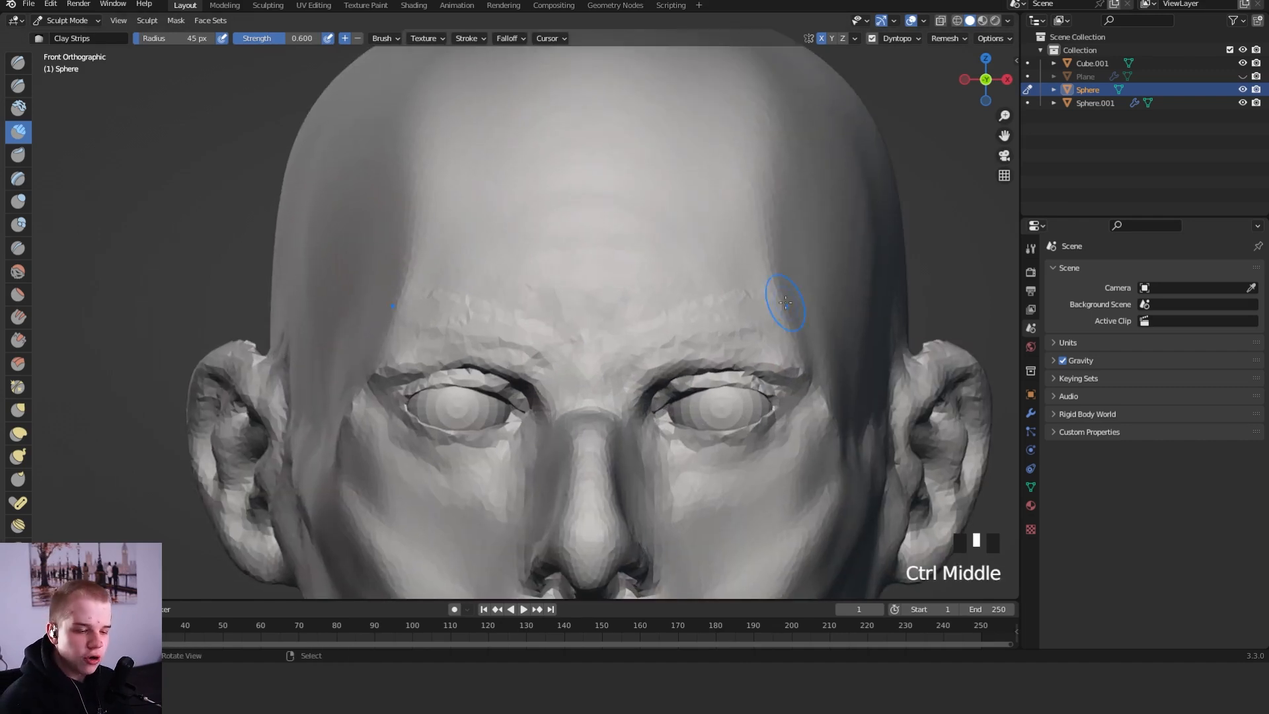
key("f")
left_click(678, 378)
mouse_move(668, 371)
left_mouse_down("ctrl")
mouse_move(645, 386)
mouse_move(666, 368)
mouse_move(786, 362)
left_mouse_up("ctrl")
left_click_drag(681, 352, 767, 344, "ctrl")
mouse_move(641, 396)
left_mouse_down("ctrl")
mouse_move(694, 355)
mouse_move(740, 346)
left_mouse_up("ctrl")
left_click_drag(671, 358, 717, 358, "ctrl")
Sharpen the inner eye corner and the fold under the brow using the Crease brush, with radii of 27 and 24 px
key("1")
key("shift+c")
left_click_drag(661, 389, 641, 407)
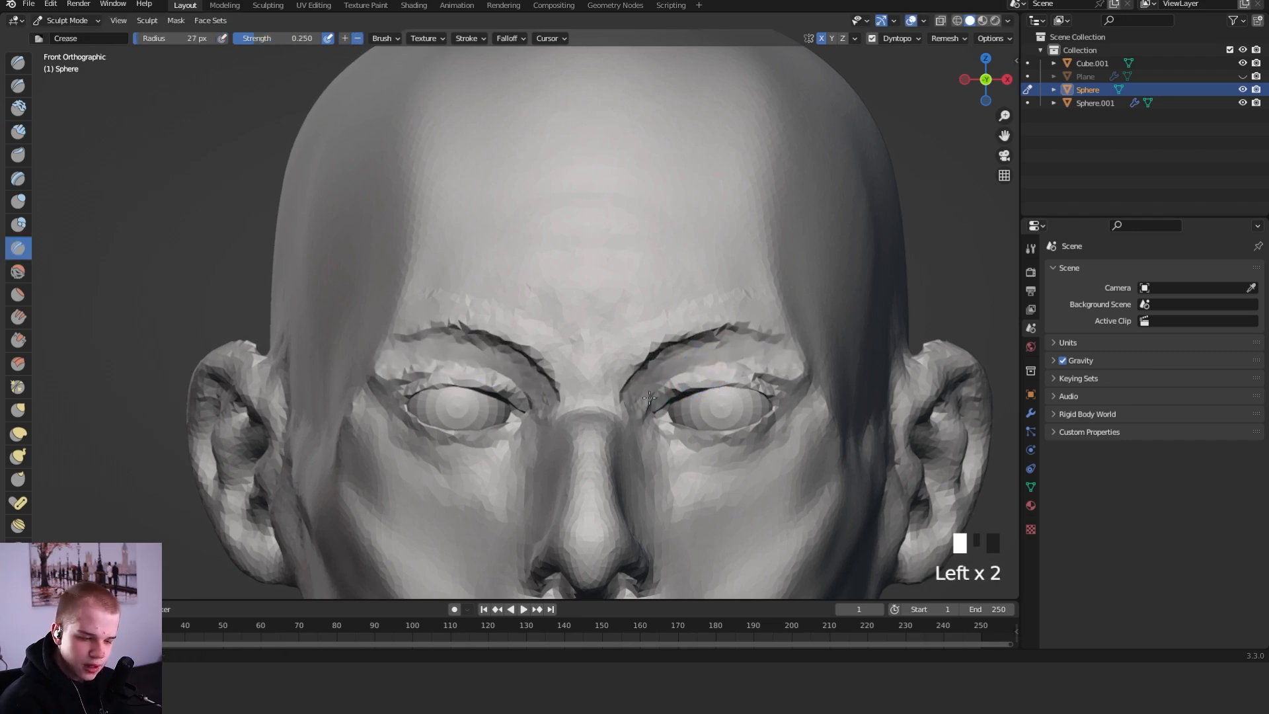
key("shift+space")
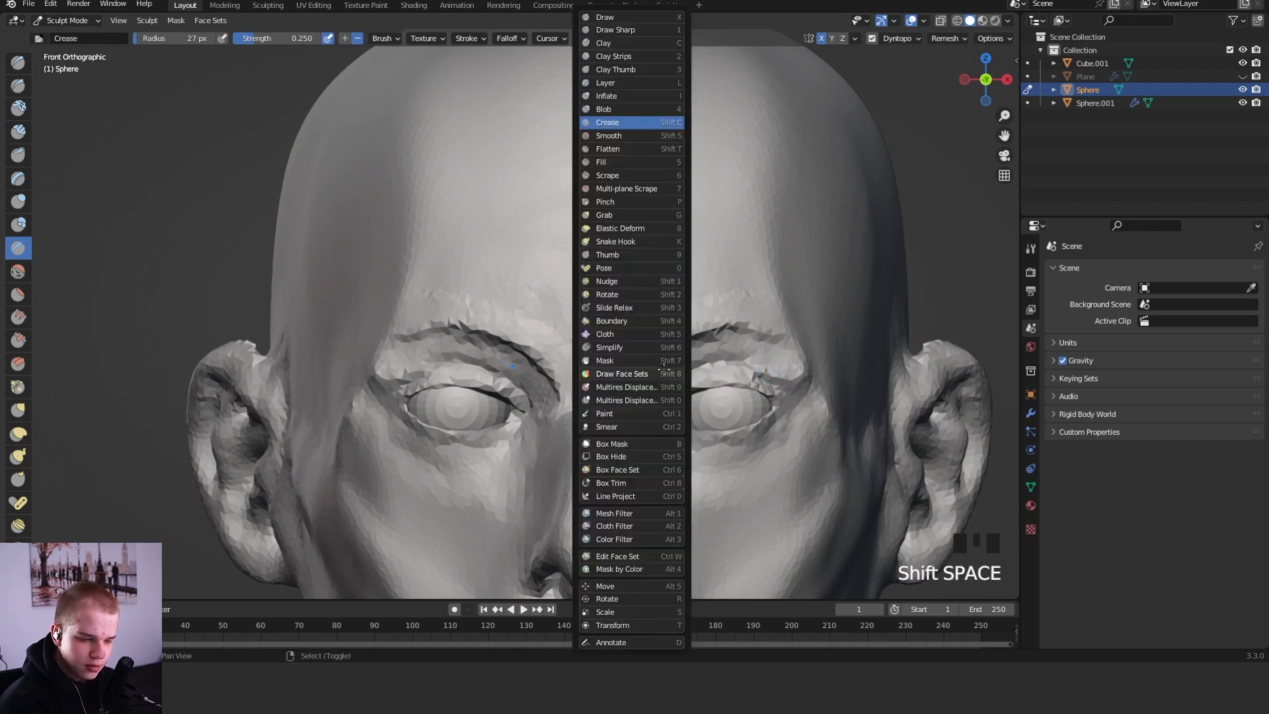
key("f")
key("shift+c")
key("f")
left_click(668, 372)
mouse_move(666, 390)
middle_mouse_down()
mouse_move(661, 369)
mouse_move(664, 409)
middle_mouse_up()
left_click_drag(649, 378, 684, 363)
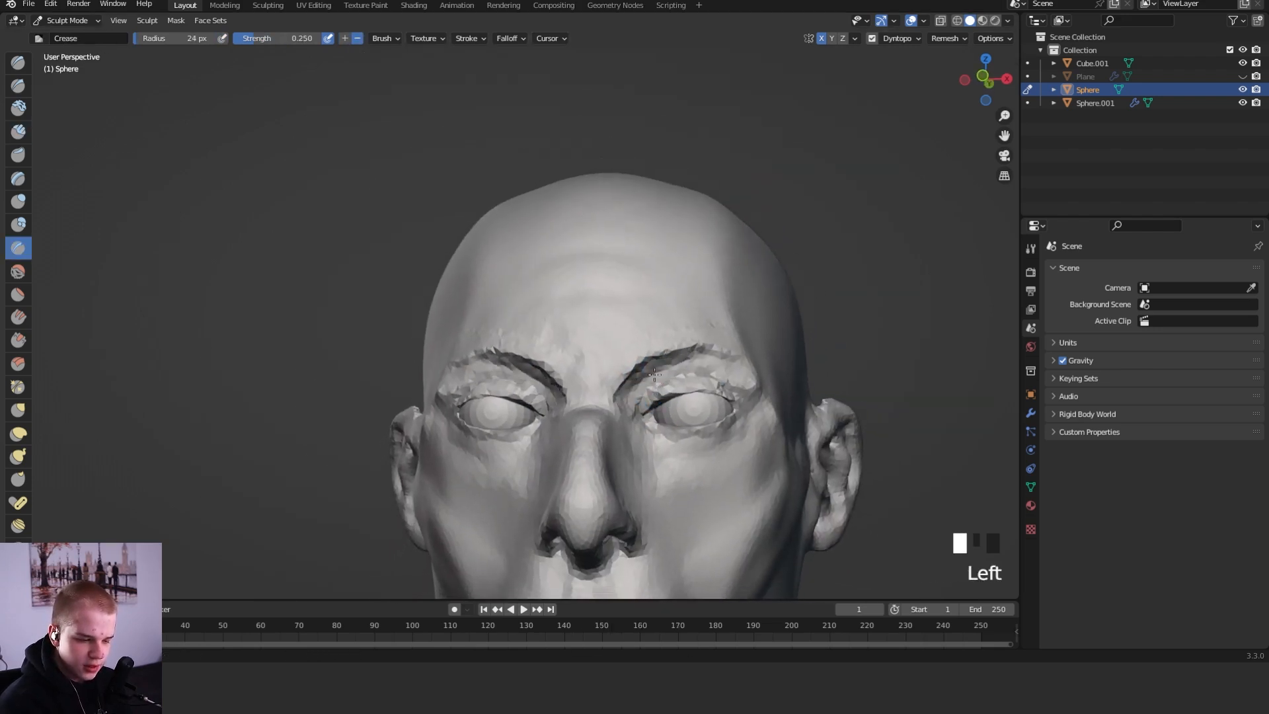
Build up the sides of the nose bridge below the inner eye corners, using Clay Strips with a 37 px radius
key("c")
mouse_move(642, 393)
middle_mouse_down()
mouse_move(615, 432)
mouse_move(579, 444)
middle_mouse_up()
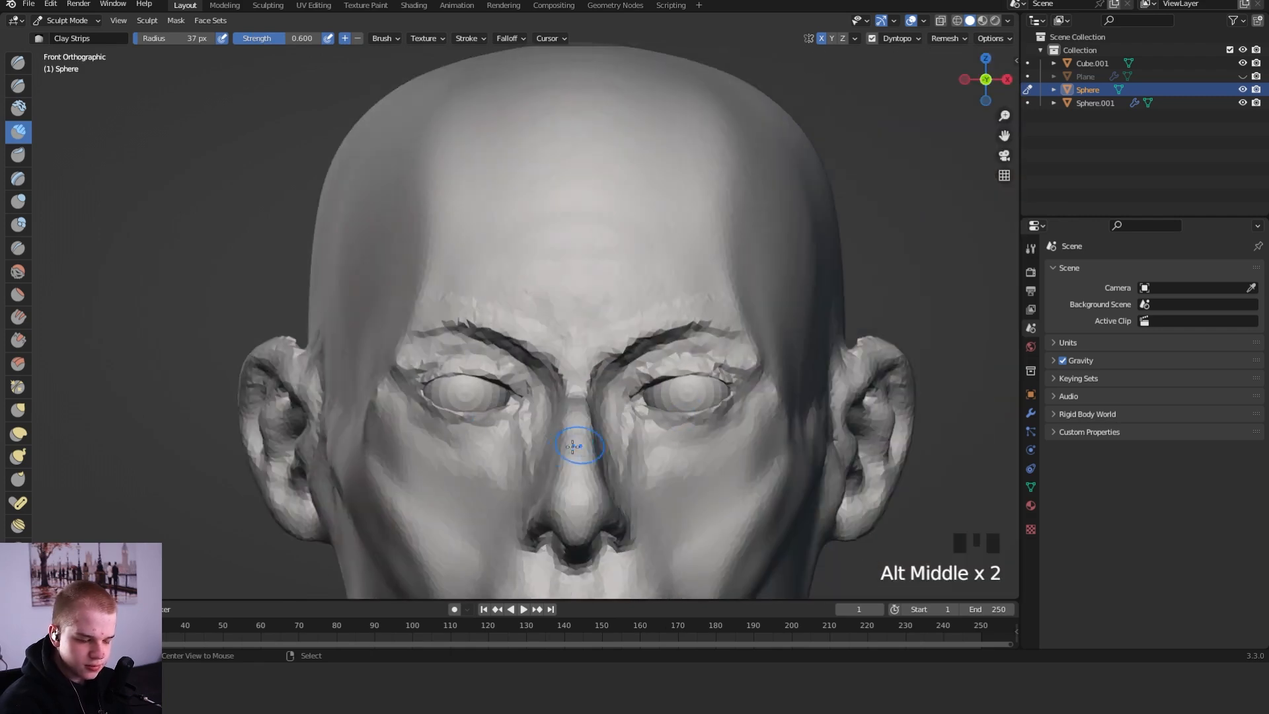
mouse_move(656, 403)
middle_mouse_down("alt")
mouse_move(636, 394)
mouse_move(733, 371)
middle_mouse_up("alt")
key("g")
key("f")
left_click(683, 406)
key("shift+space")
key("f")
left_click(678, 341)
key("shift+space")
key("f")
key("shift+space")
left_click(648, 295)
key("f")
left_click(672, 355)
Add volume to the brow ridge along an arc above the eye, using Clay Strips with a 63 px radius
key("shift+space")
key("2")
left_click_drag(663, 350, 805, 303)
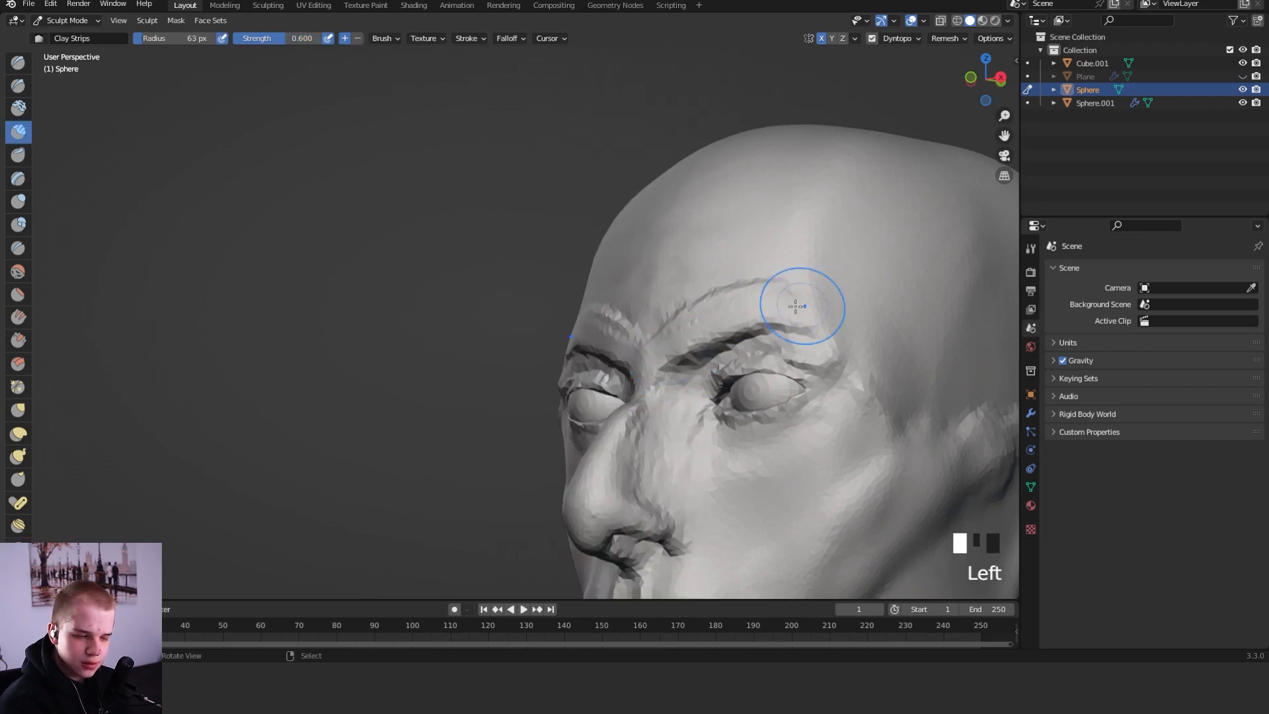
left_click_drag(667, 335, 678, 313)
key("f")
left_click(685, 323)
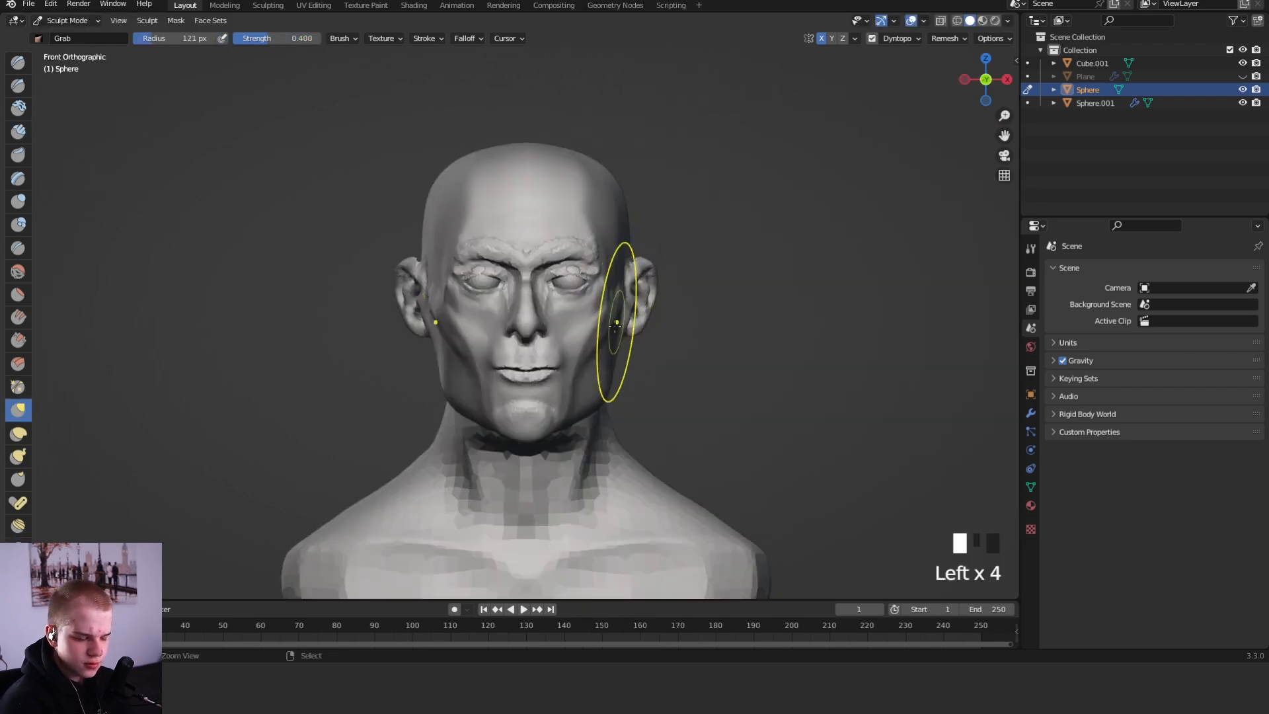
Pull the eye and outer brow area outward in front view using the Grab brush, starting with a 190 px radius
middle_click_drag(624, 330, 627, 304, "ctrl")
middle_click_drag(627, 309, 611, 389, "shift")
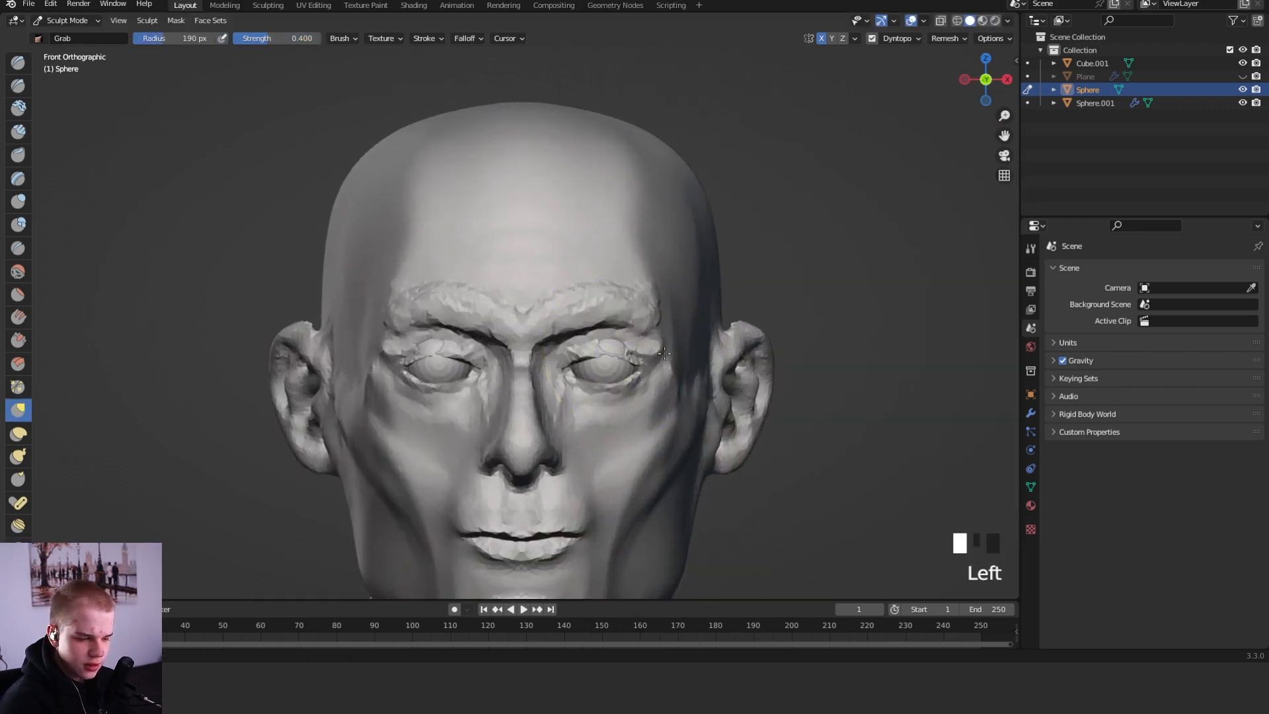
mouse_move(598, 370)
left_mouse_down()
mouse_move(675, 312)
mouse_move(655, 325)
left_mouse_up()
key("f")
left_click(627, 382)
mouse_move(615, 370)
left_mouse_down()
mouse_move(606, 388)
mouse_move(639, 372)
left_mouse_up()
Nudge the outer part of the upper eyelid outward in front view, using Grab with a 112 px radius
mouse_move(642, 371)
middle_mouse_down("shift")
mouse_move(722, 283)
mouse_move(680, 311)
mouse_move(702, 261)
mouse_move(671, 284)
middle_mouse_up("shift")
key("f")
left_click(609, 317)
left_click_drag(671, 284, 682, 283)
Reposition the eyeball inside its socket in front view, working in Object Mode
key("ctrl+Tab")
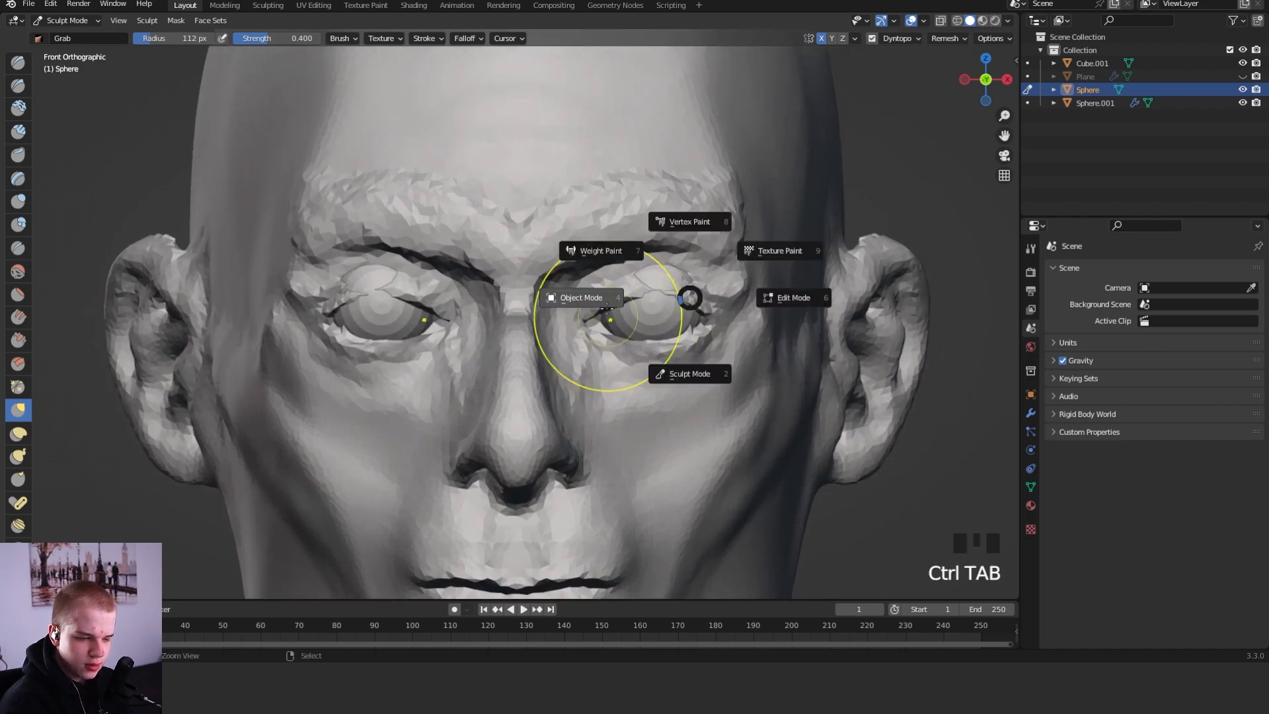
left_click(659, 306)
right_click(659, 307)
key("g")
left_click(705, 290)
Try reshaping the cheek beside the mouth from an underside view using Grab with a 144 px radius, and undo it
mouse_move(571, 383)
middle_mouse_down()
mouse_move(567, 361)
mouse_move(579, 482)
middle_mouse_up()
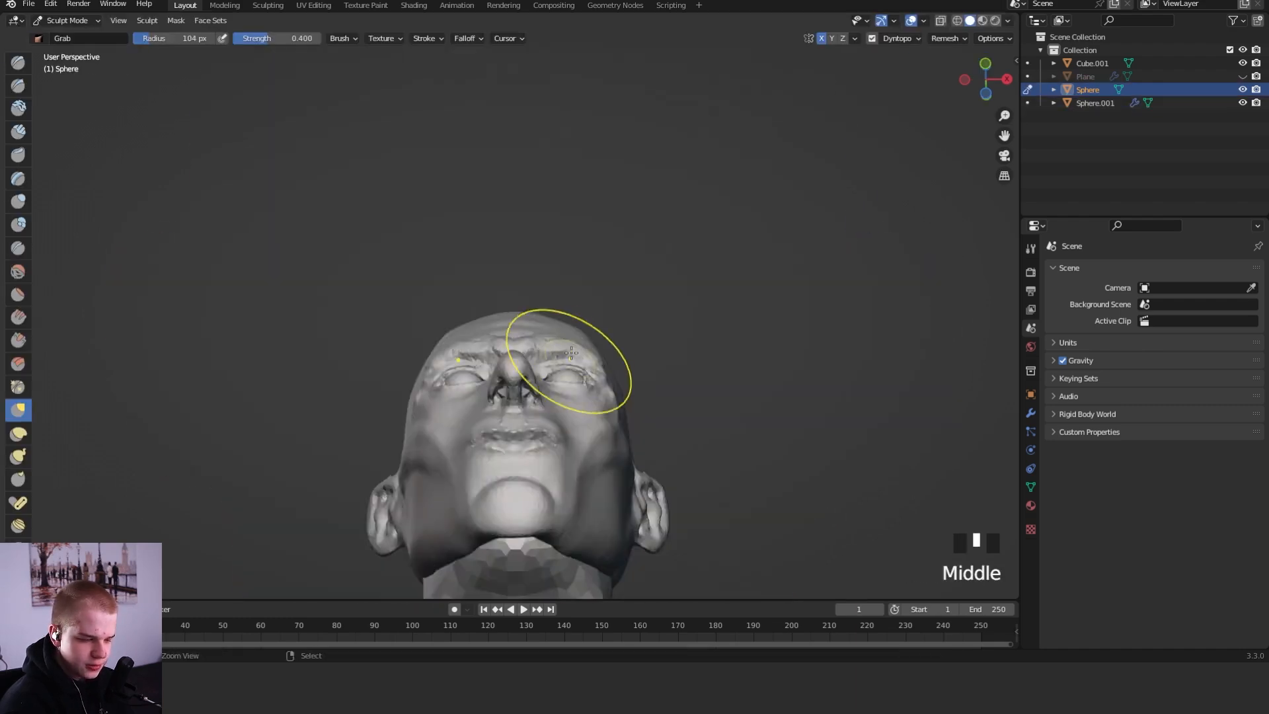
middle_click_drag(578, 483, 578, 406)
mouse_move(578, 407)
middle_mouse_down("ctrl")
mouse_move(614, 331)
mouse_move(638, 403)
middle_mouse_up("ctrl")
key("f")
left_click(644, 350)
mouse_move(638, 403)
middle_mouse_down("ctrl")
mouse_move(635, 435)
mouse_move(660, 363)
middle_mouse_up("ctrl")
key("f")
left_click(653, 363)
key("f")
left_click(603, 374)
left_click_drag(603, 375, 602, 407)
key("ctrl+z")
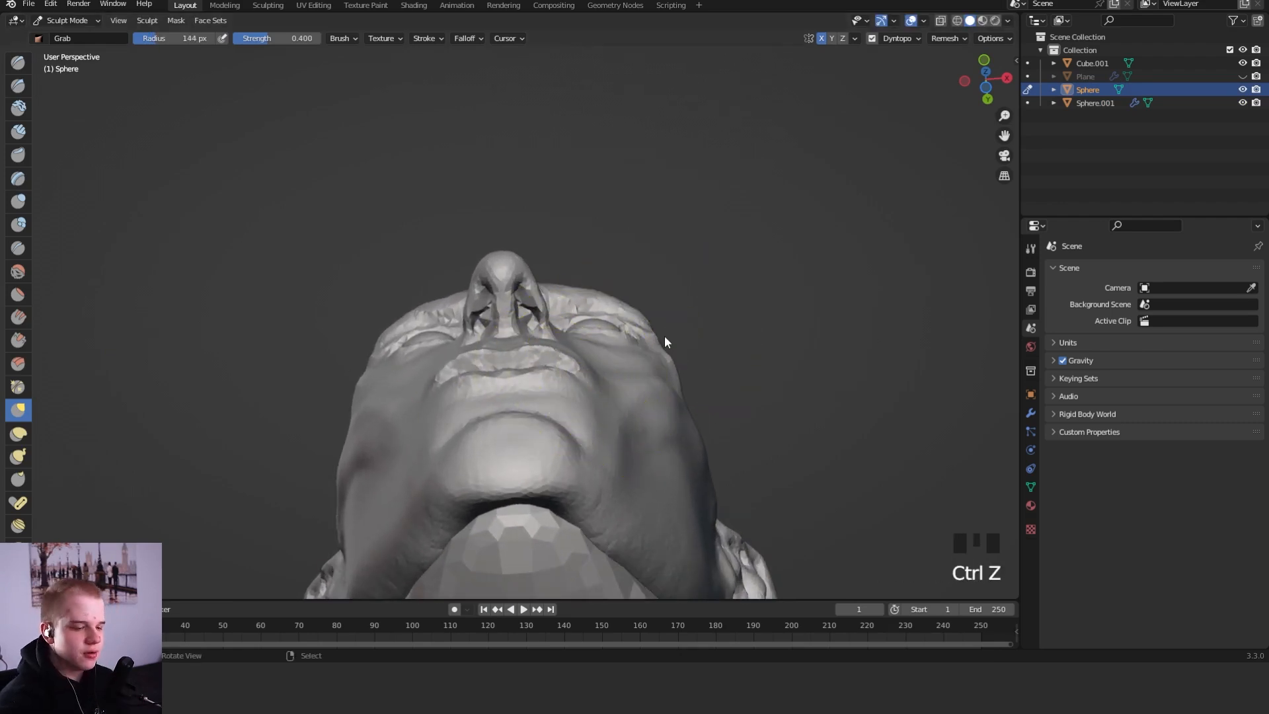
Delete the annotation layer holding the guide lines sketched over the face in the underside view
middle_click_drag(555, 390, 539, 373)
key("f")
left_click(499, 352)
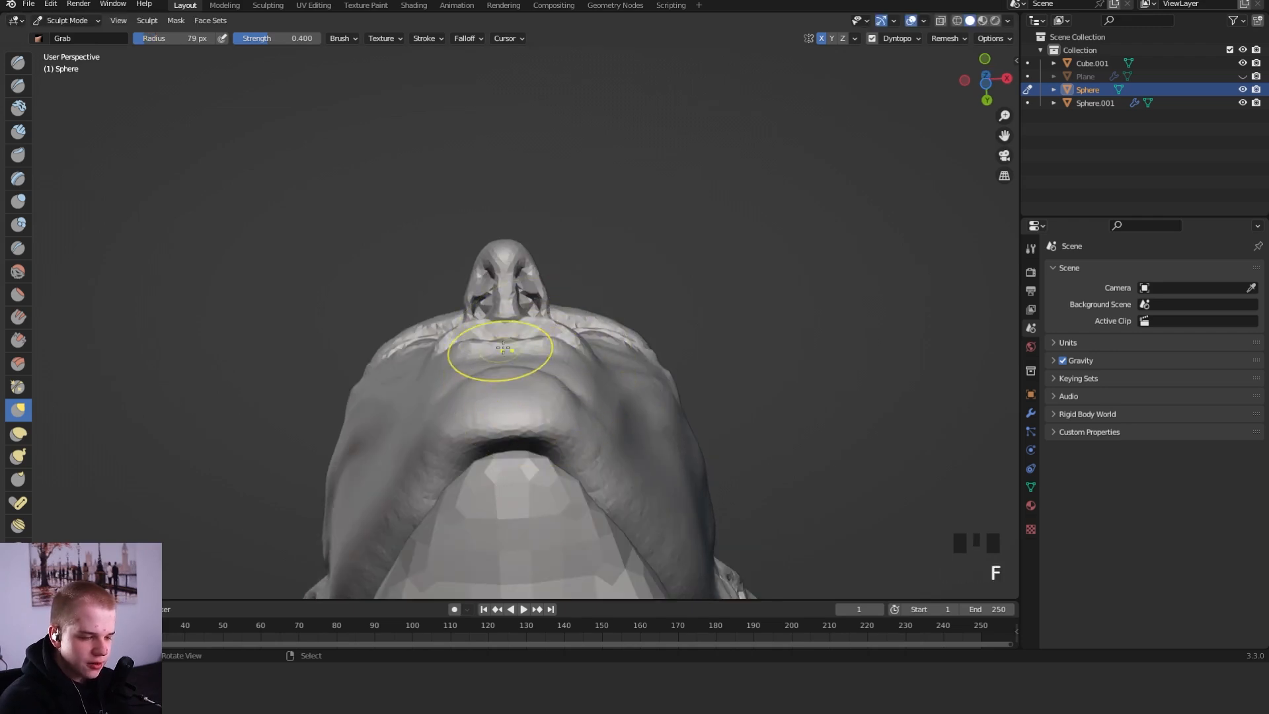
key("n")
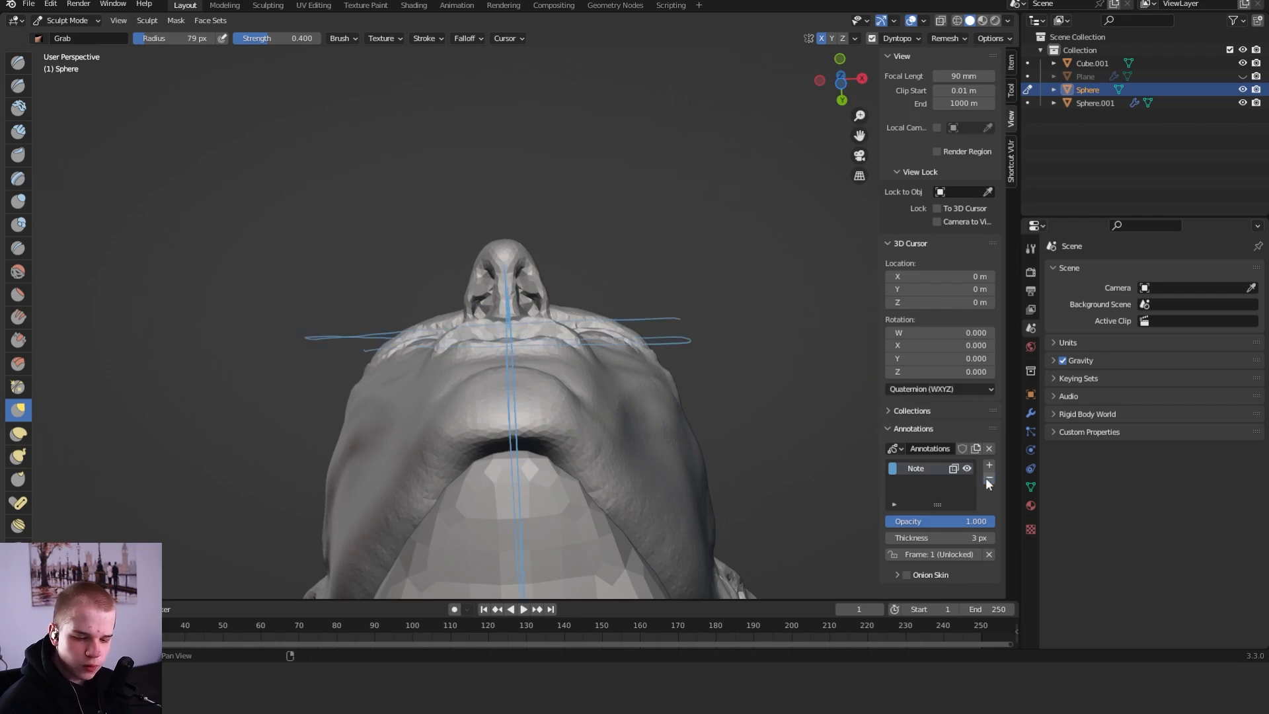
left_click(988, 478)
Sketch trial annotation strokes over the mouth in the underside view and undo them
key("d")
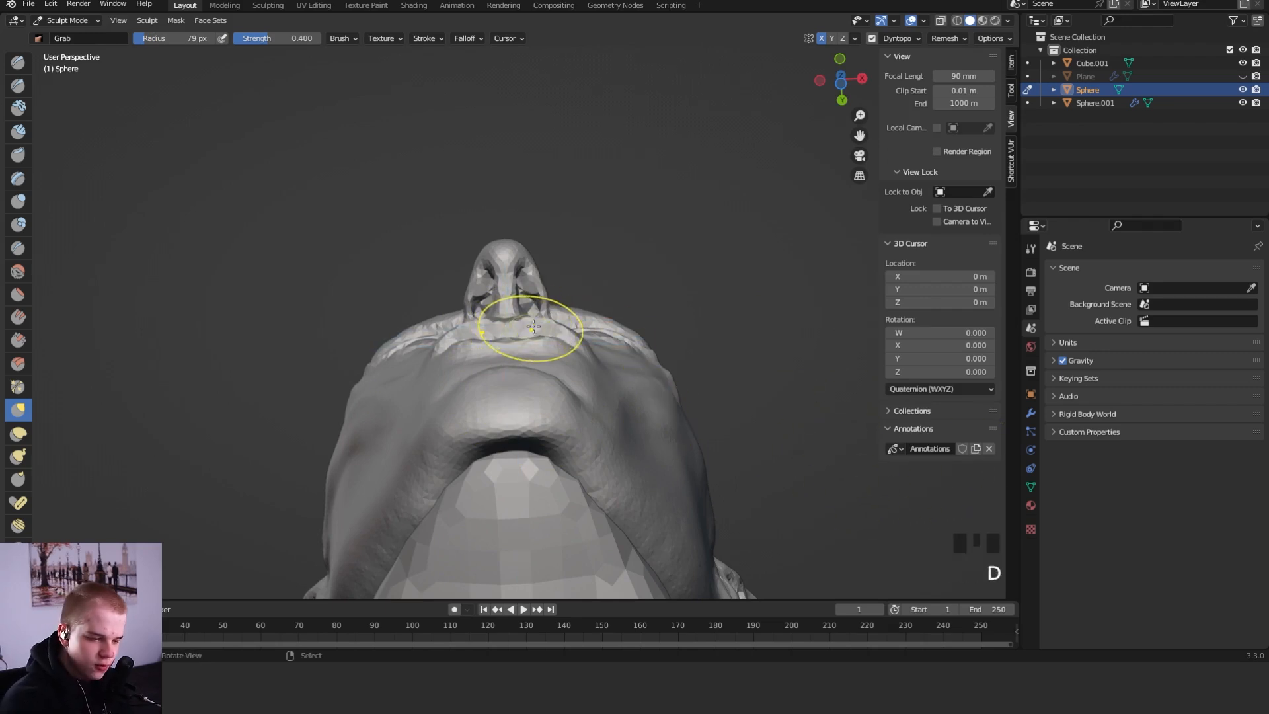
left_click(605, 399)
key("ctrl+z")
key("d")
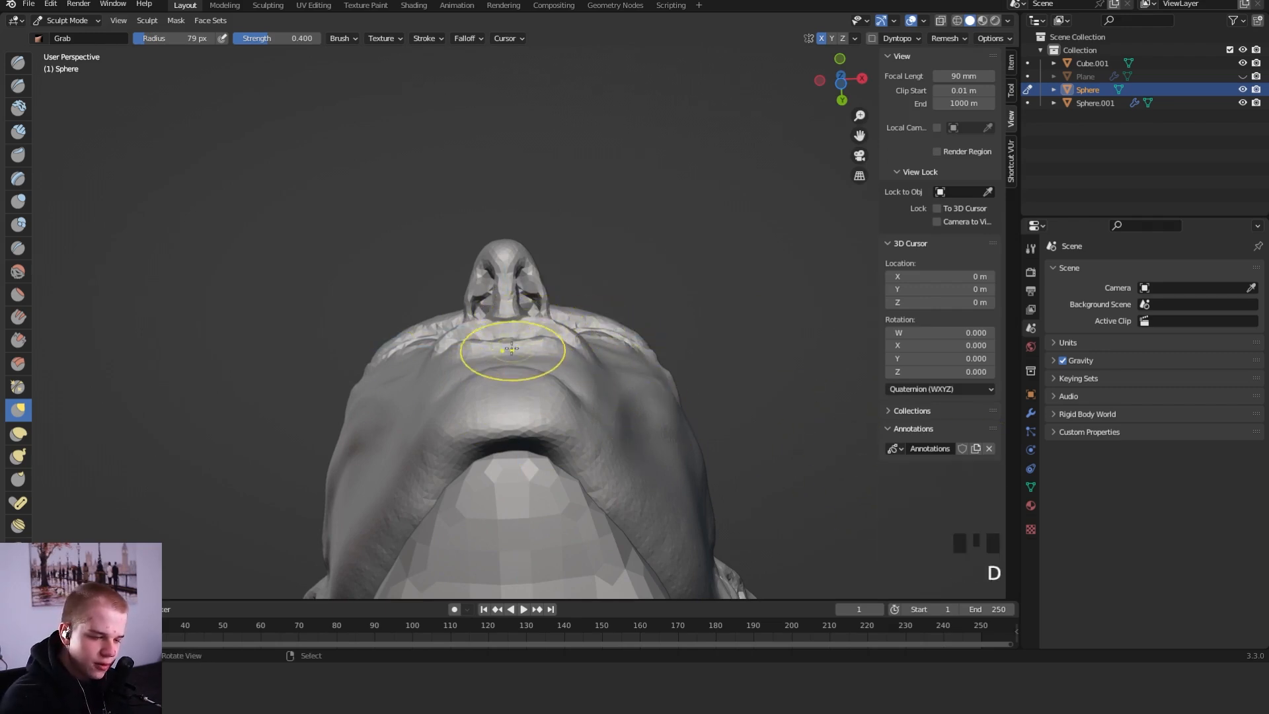
mouse_move(500, 342)
left_mouse_down()
mouse_move(589, 402)
mouse_move(598, 429)
mouse_move(622, 392)
left_mouse_up()
key("ctrl+z")
key("d")
key("ctrl+z")
Curve the sides of the mouth backward from the underside view using Grab with radii of 110 px and 104 px
key("f")
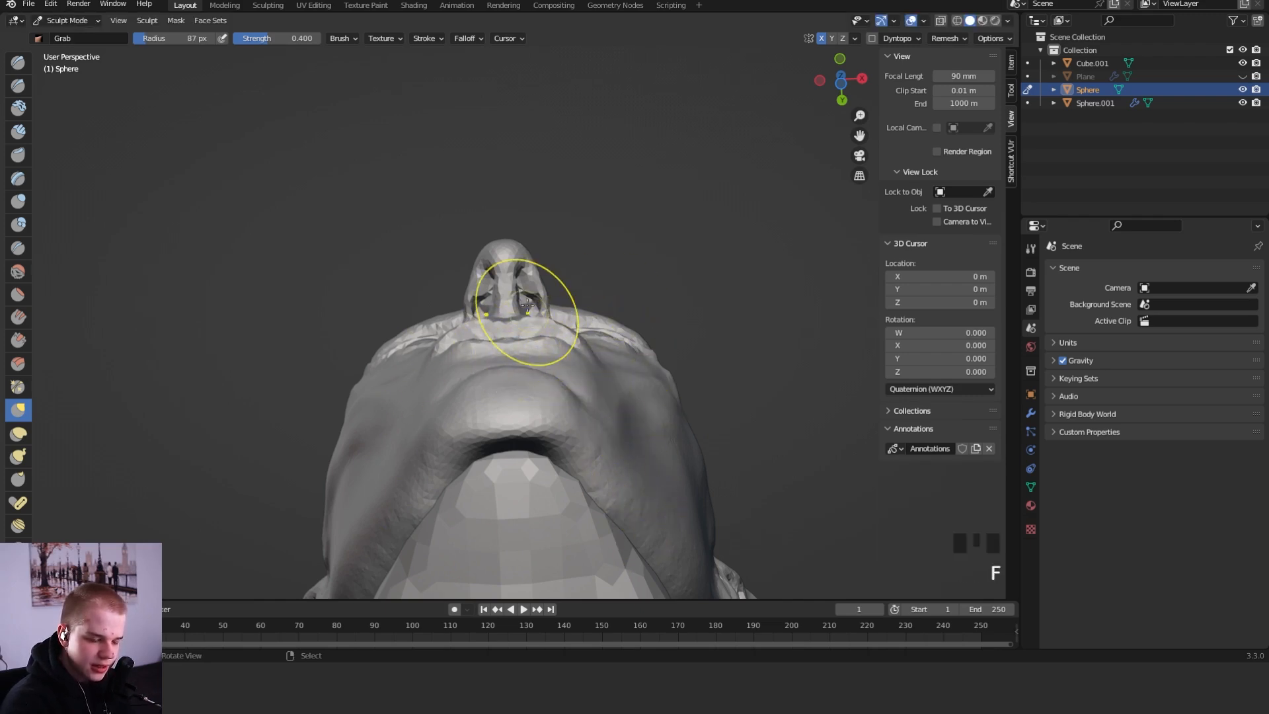
key("f")
left_click(563, 335)
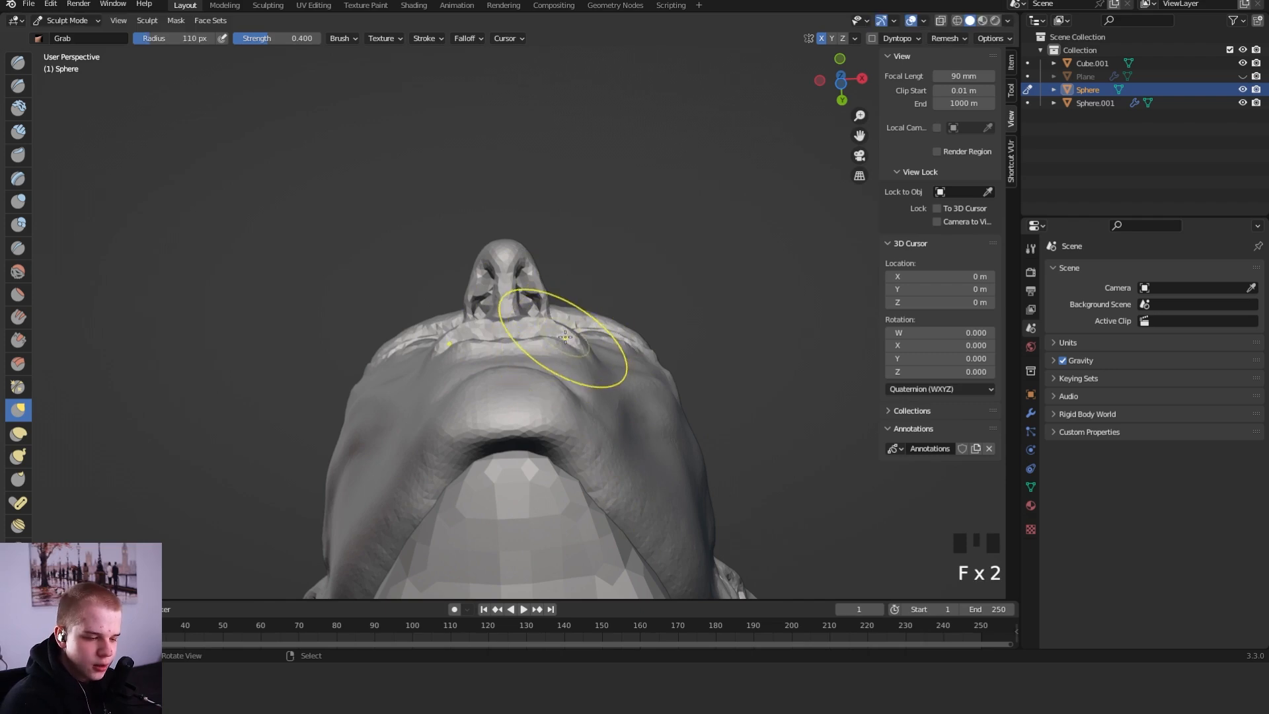
key("f")
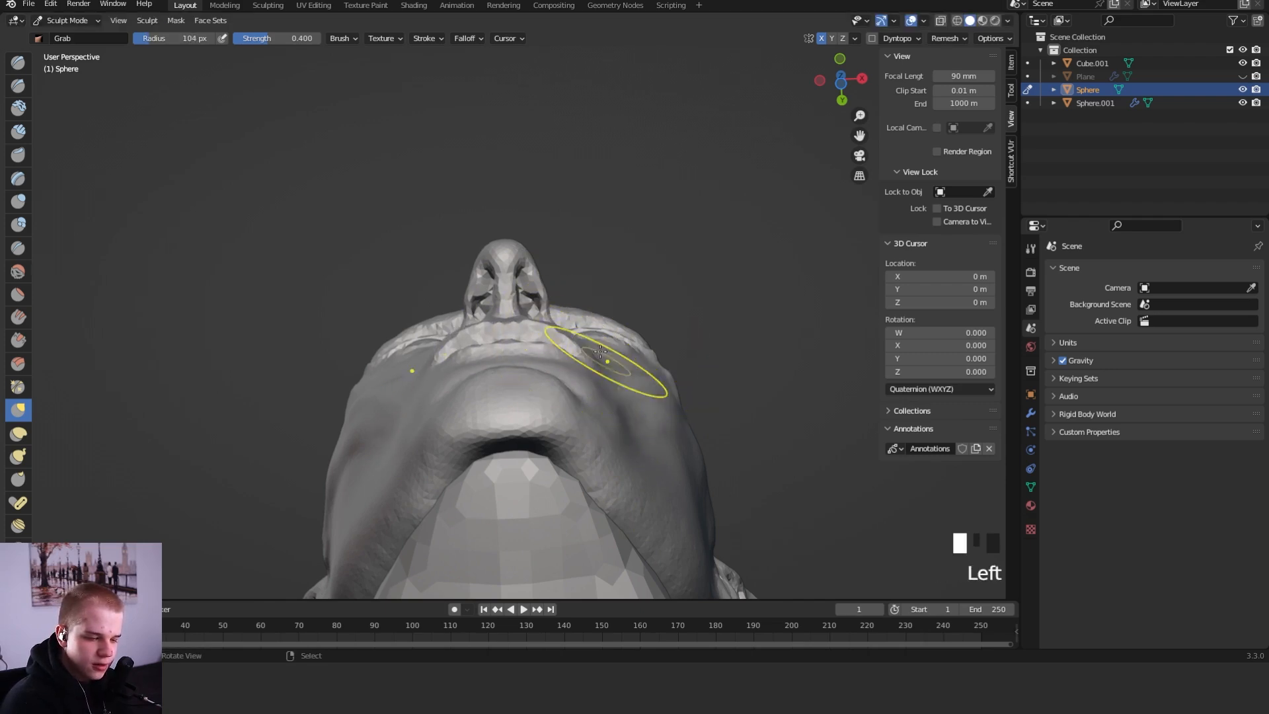
Adjust the brow and eye area in front view using Grab with a 138 px radius
middle_click_drag(601, 334, 611, 479, "alt")
mouse_move(706, 434)
middle_mouse_down("alt")
mouse_move(680, 397)
mouse_move(603, 438)
mouse_move(580, 410)
mouse_move(606, 411)
middle_mouse_up("alt")
key("f")
left_click(588, 414)
key("f")
middle_click_drag(643, 458, 604, 425, "alt")
left_click(601, 393)
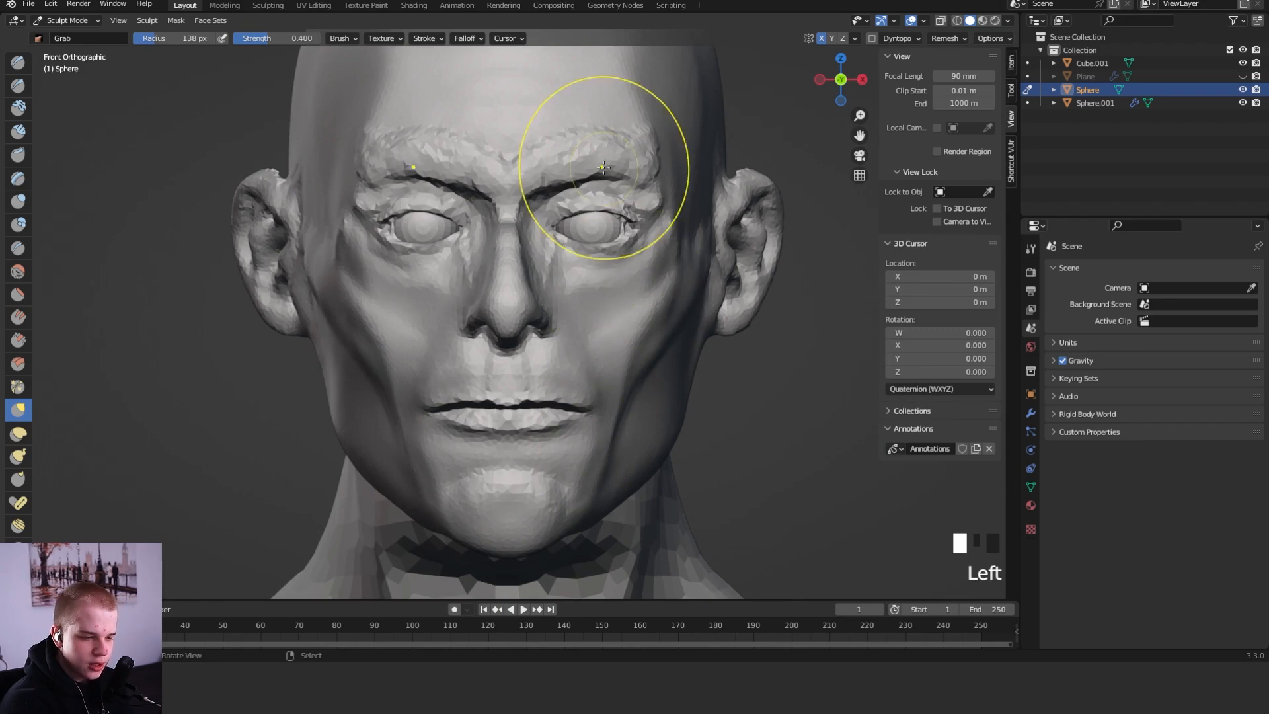
Shape the upper lip into a fuller, curved contour using Grab, with a 71 px radius in the three-quarter view
mouse_move(595, 381)
middle_mouse_down("ctrl")
mouse_move(608, 423)
mouse_move(635, 289)
mouse_move(621, 310)
mouse_move(608, 284)
mouse_move(550, 350)
mouse_move(514, 350)
middle_mouse_up("ctrl")
key("f")
key("f")
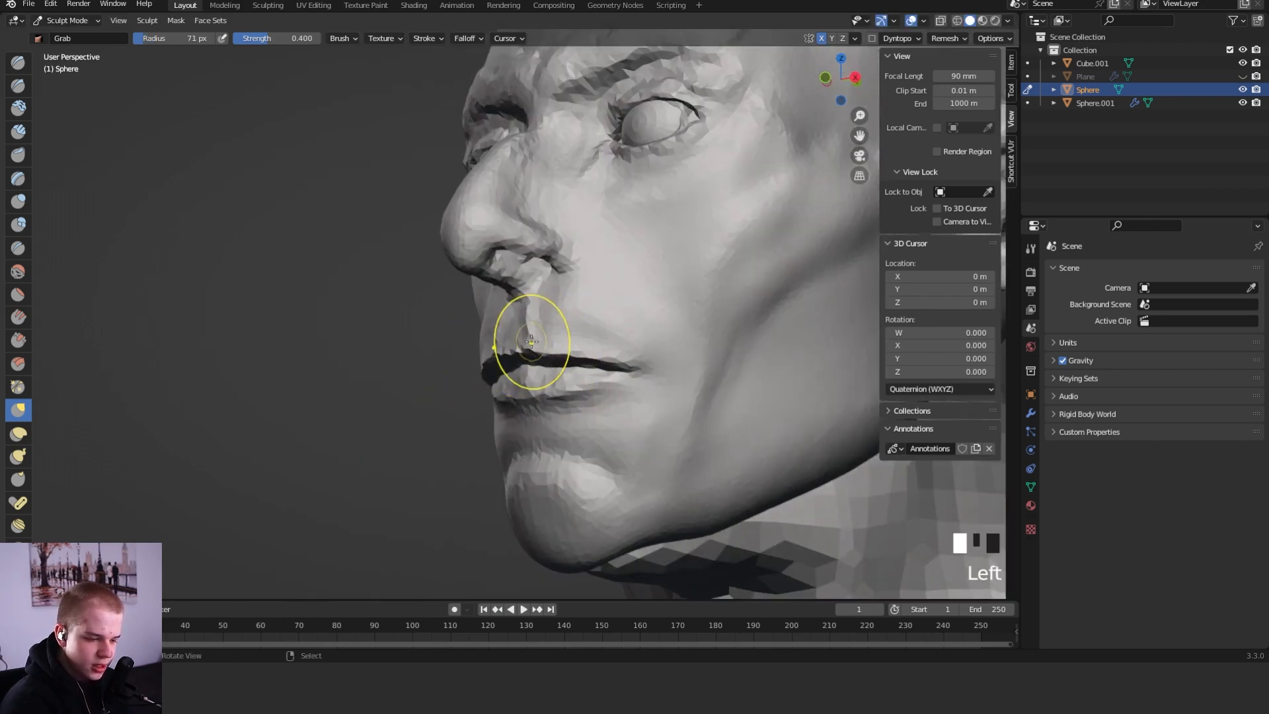
middle_click_drag(616, 346, 555, 408, "alt")
key("f")
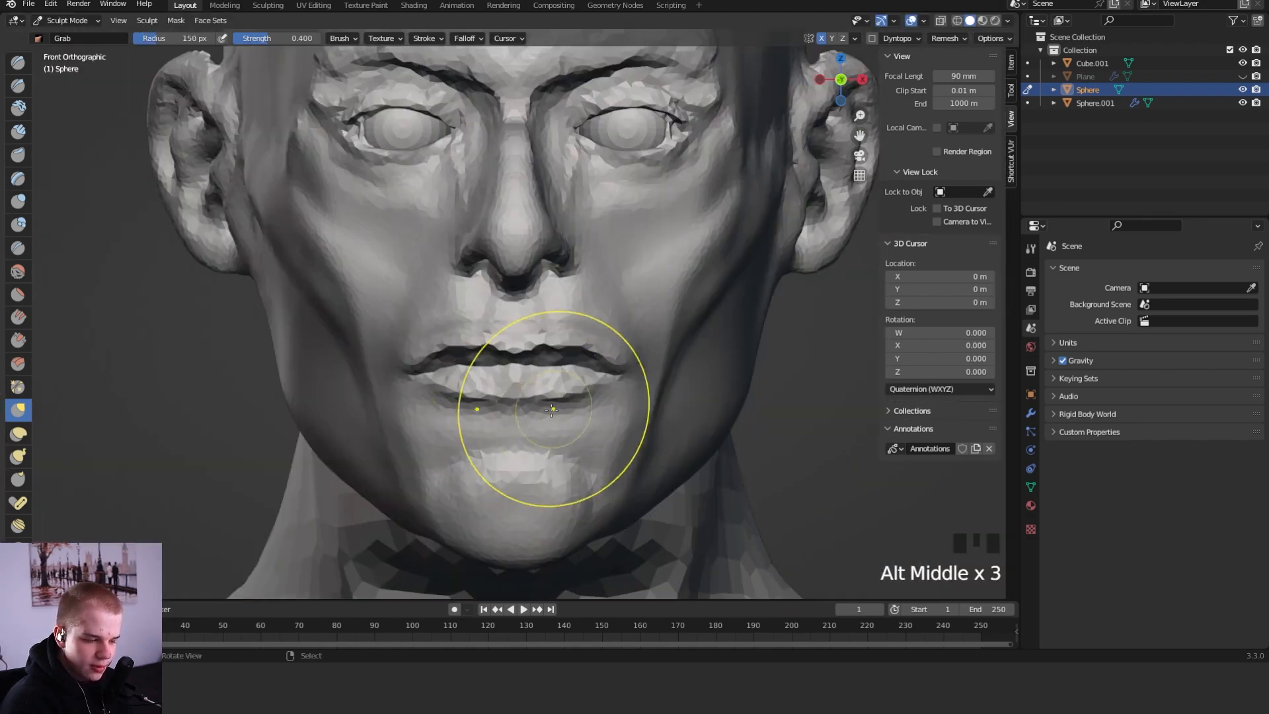
Refine the chin below the lips in front view using Grab with radii of 141 px and 122 px, and smooth it
key("f")
left_click(638, 337)
mouse_move(637, 337)
middle_mouse_down()
mouse_move(637, 454)
mouse_move(629, 370)
mouse_move(654, 357)
middle_mouse_up()
middle_click_drag(654, 356, 575, 387, "alt")
key("f")
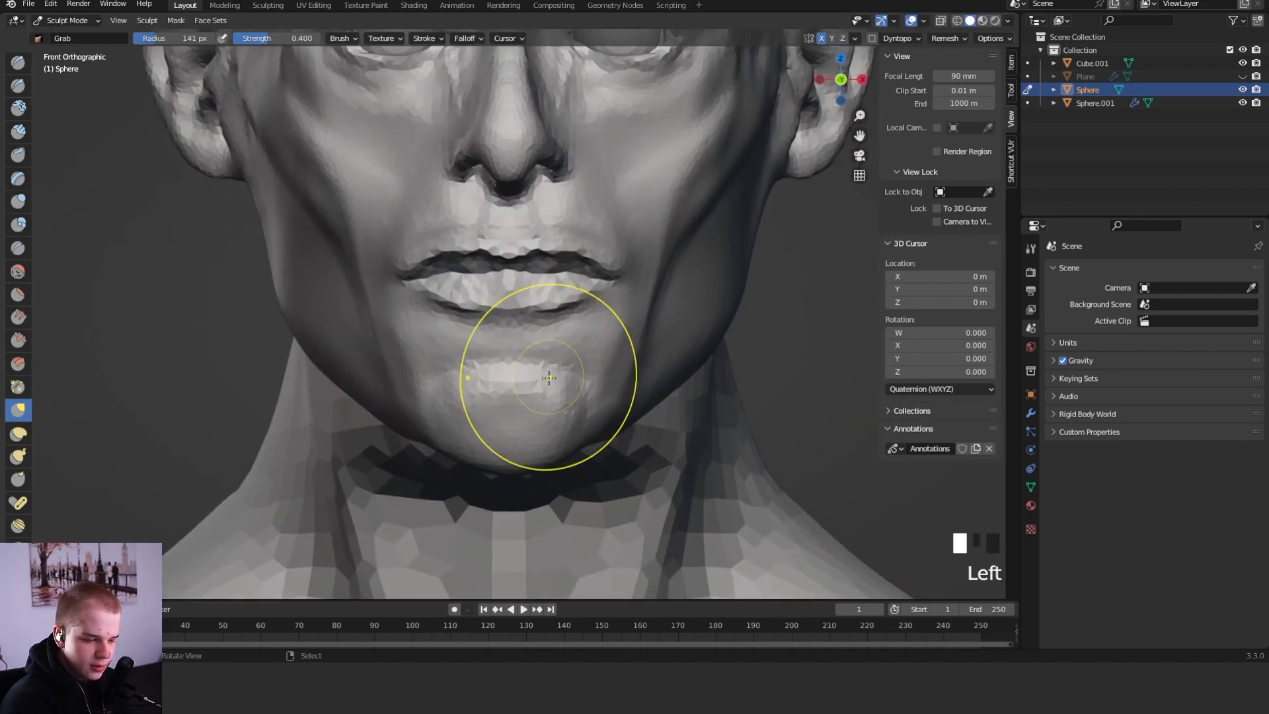
key("f")
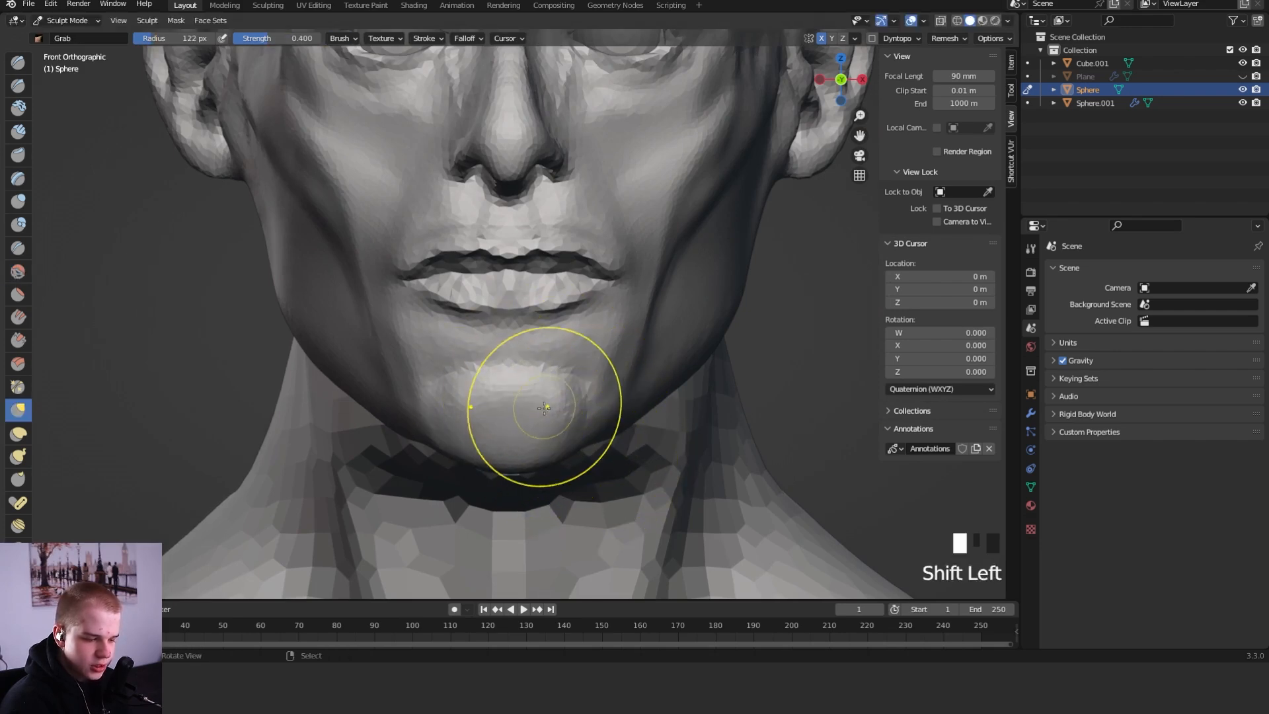
Build up volume on the side of the chin using Clay Strips with a 49 px radius
key("shift+space")
mouse_move(645, 360)
middle_mouse_down("shift")
mouse_move(661, 247)
mouse_move(595, 221)
middle_mouse_up("shift")
scroll(594, 264, "down", 4)
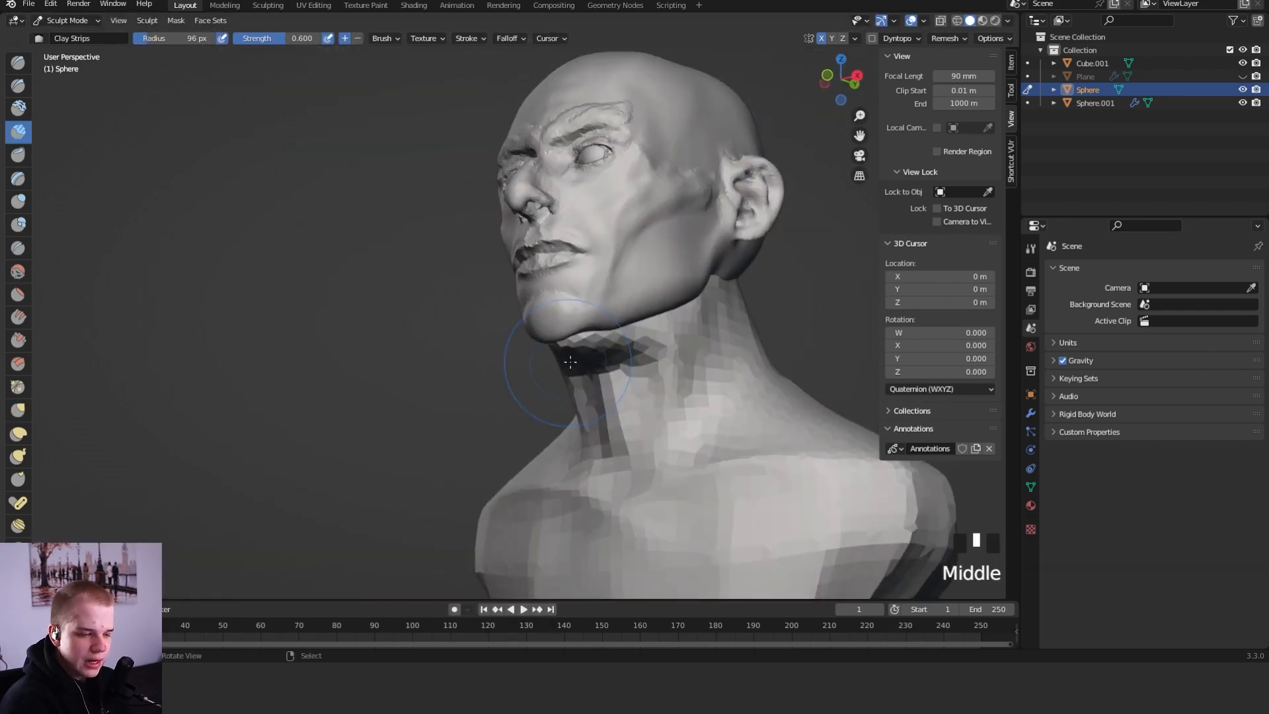
scroll(568, 370, "up", 3)
key("f")
left_click(631, 320)
left_click_drag(588, 288, 583, 323)
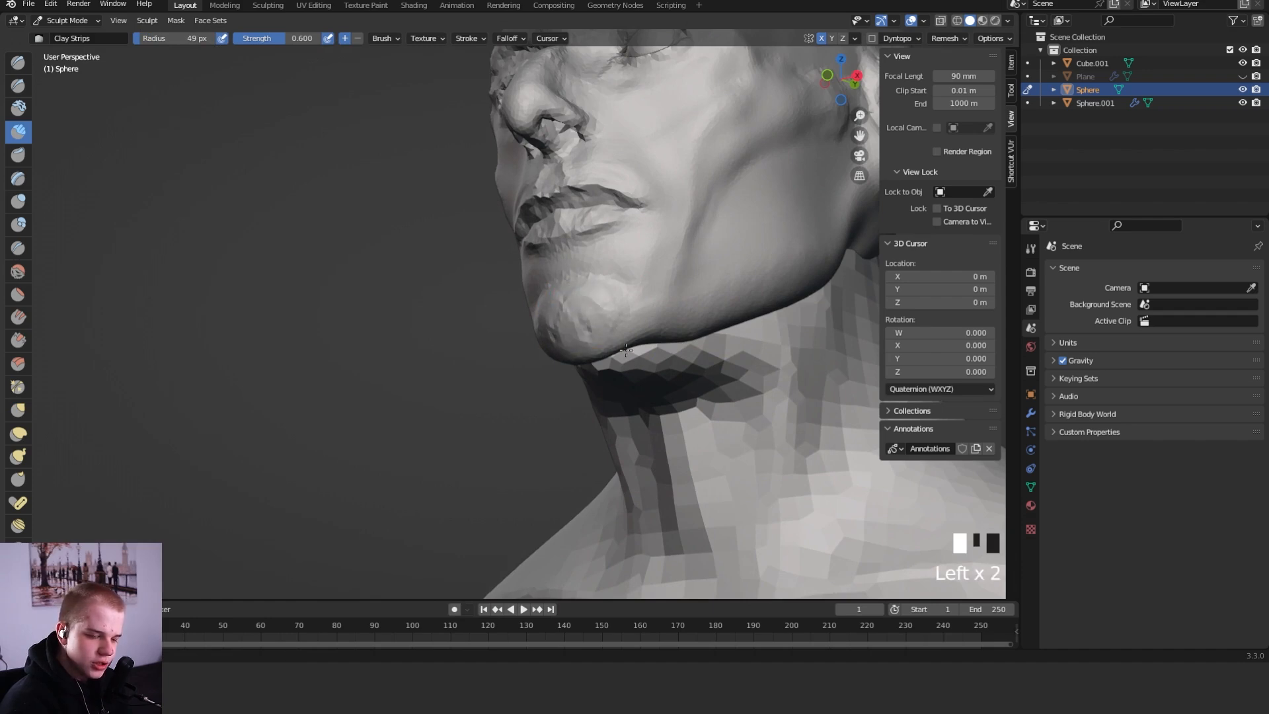
Smooth the clay added to the chin and the area below the lower lip
middle_click_drag(637, 353, 614, 390)
mouse_move(634, 396)
middle_mouse_down()
mouse_move(603, 422)
mouse_move(654, 376)
middle_mouse_up()
key("f")
left_click(624, 304)
mouse_move(601, 296)
left_mouse_down("shift")
mouse_move(595, 268)
mouse_move(585, 307)
left_mouse_up("shift")
Adjust the chin's profile in right side view using Grab with a 94 px radius
middle_click_drag(680, 397, 615, 442)
middle_click_drag(760, 410, 707, 415, "alt")
mouse_move(787, 396)
middle_mouse_down("alt")
mouse_move(753, 391)
mouse_move(710, 434)
mouse_move(661, 423)
middle_mouse_up("alt")
middle_click_drag(651, 350, 646, 467, "shift")
key("g")
key("f")
left_click(686, 415)
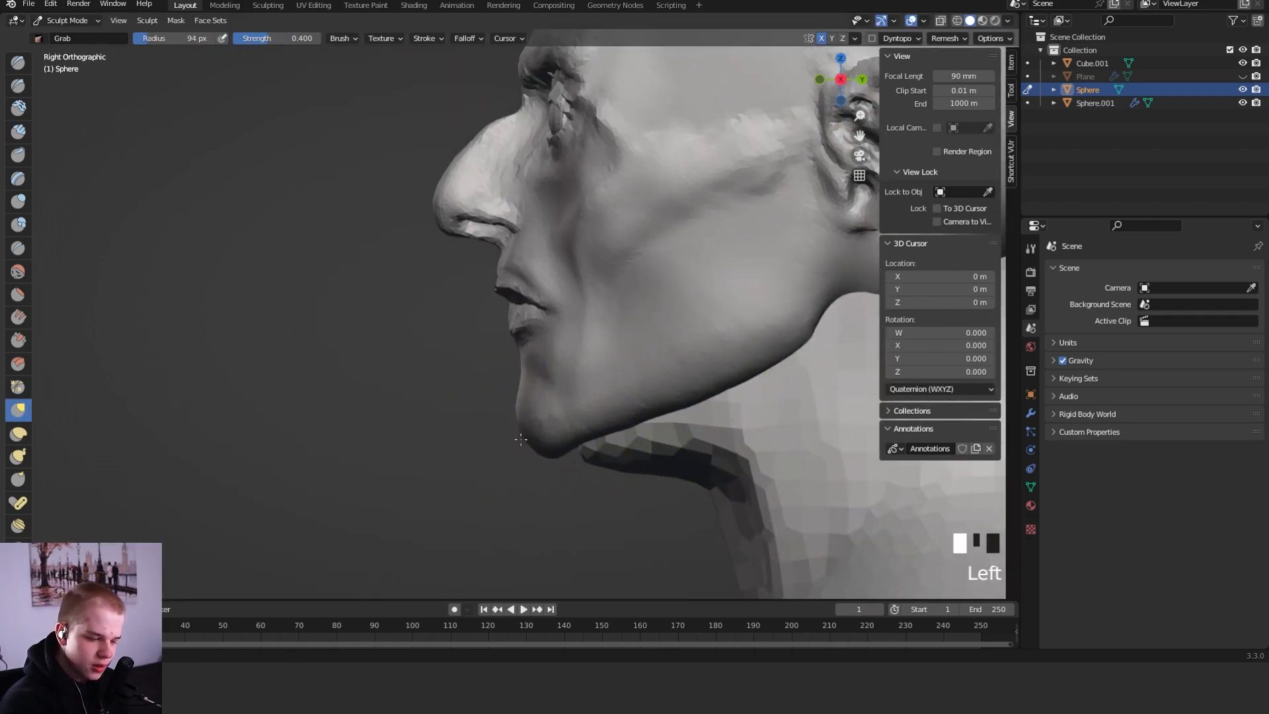
Sharpen the contours around the mouth and chin using the Crease brush with a 28 px radius
key("shift+c")
middle_click_drag(525, 397, 573, 389)
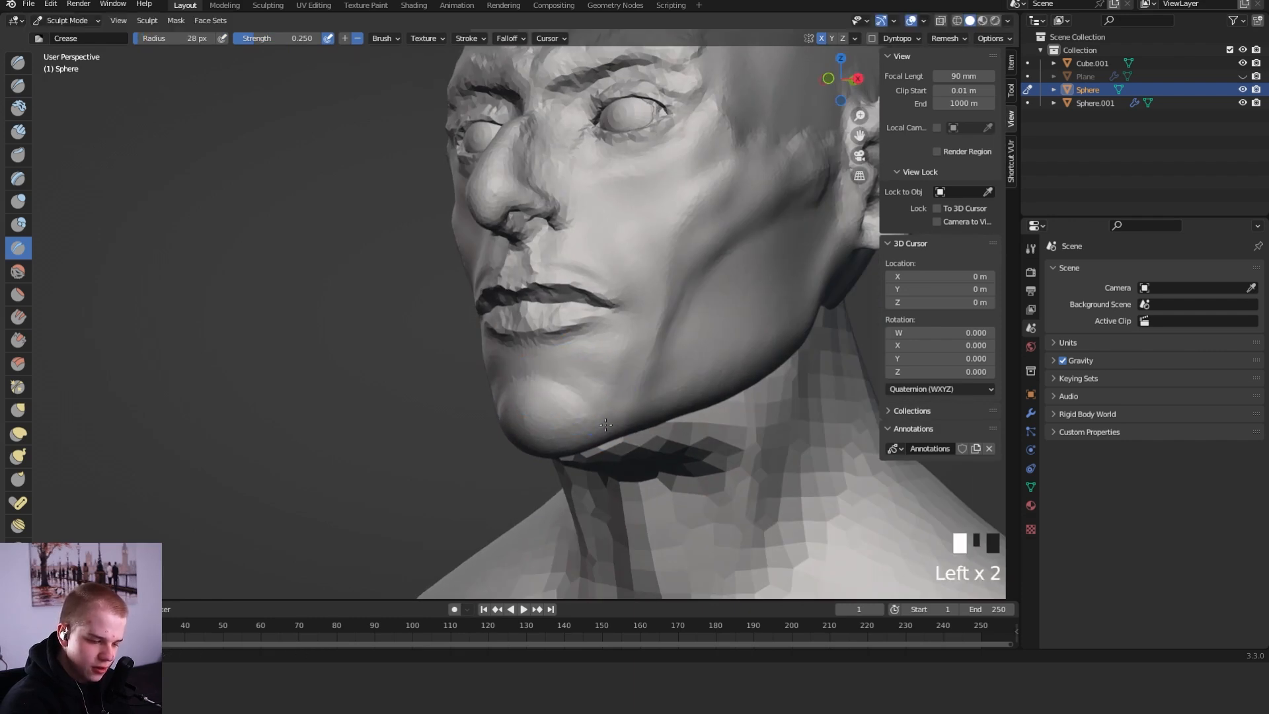
Nudge the side of the mouth slightly downward in a close front view using Grab
middle_click_drag(624, 430, 631, 449, "alt")
mouse_move(631, 450)
middle_mouse_down("ctrl")
mouse_move(634, 475)
mouse_move(652, 349)
middle_mouse_up("ctrl")
key("g")
key("f")
key("f")
left_click(597, 294)
key("f")
left_click(592, 295)
left_click_drag(579, 308, 575, 317)
Add short crease strokes around the lips and lower face using the Crease brush
middle_click_drag(613, 275, 621, 354, "shift")
middle_click_drag(620, 354, 624, 317, "ctrl")
key("shift+c")
key("f")
left_click(600, 391)
key("f")
left_click(552, 419)
left_click_drag(523, 419, 520, 413)
middle_click_drag(561, 458, 673, 412, "shift")
middle_click_drag(676, 370, 583, 299)
middle_click_drag(583, 299, 580, 296)
mouse_move(668, 262)
left_mouse_down()
mouse_move(633, 278)
mouse_move(646, 284)
left_mouse_up()
Try a stroke from the outer brow down to the cheekbone using Clay Strips with a 23 px radius, and undo it
mouse_move(651, 291)
middle_mouse_down("alt")
mouse_move(493, 320)
mouse_move(786, 275)
mouse_move(739, 371)
middle_mouse_up("alt")
mouse_move(739, 372)
middle_mouse_down()
mouse_move(621, 337)
mouse_move(661, 267)
mouse_move(655, 331)
middle_mouse_up()
key("shift+space")
key("2")
key("f")
left_click(640, 330)
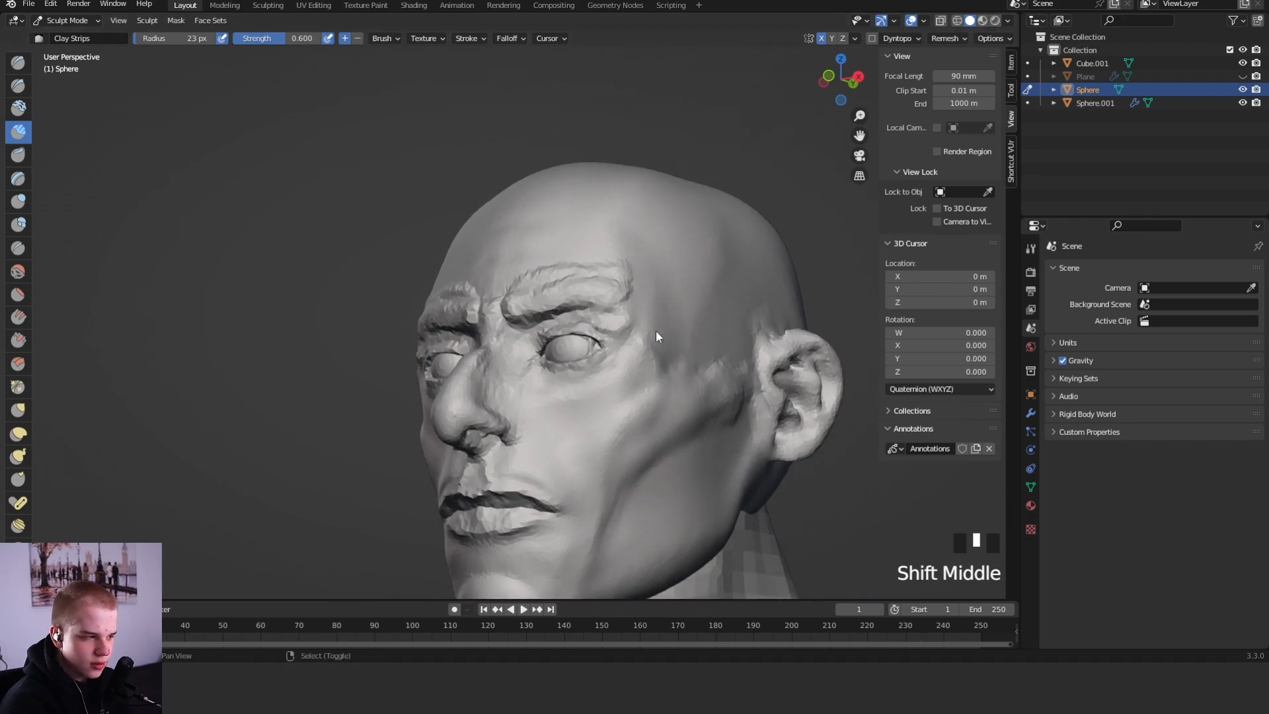
mouse_move(625, 297)
left_mouse_down()
mouse_move(617, 283)
mouse_move(643, 355)
left_mouse_up()
key("ctrl+z")
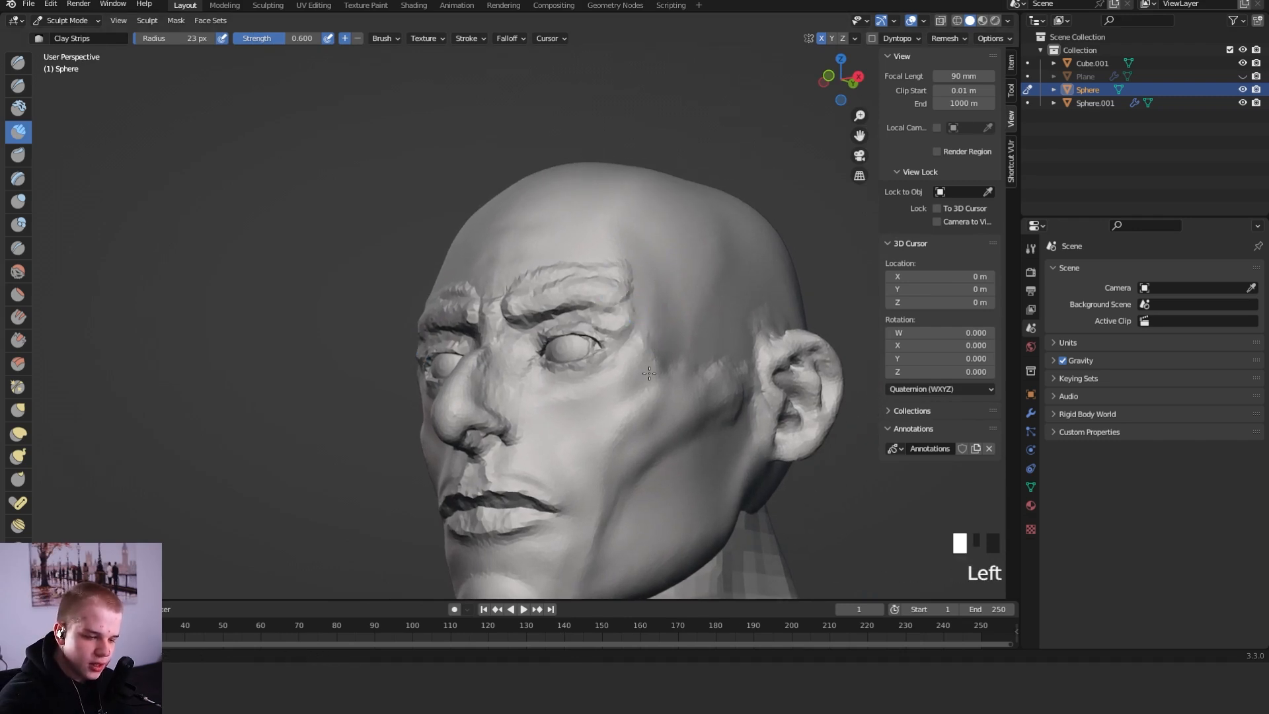
Add a short stroke of volume beside the outer eye, using Clay Strips with a 23 px radius
middle_click_drag(656, 325, 618, 360)
left_click_drag(618, 360, 610, 365)
Pull the outer eye corner area outward using Grab and smooth the surface there
mouse_move(610, 368)
middle_mouse_down()
mouse_move(731, 383)
mouse_move(758, 405)
mouse_move(665, 425)
mouse_move(557, 481)
mouse_move(594, 374)
middle_mouse_up()
key("g")
key("f")
key("f")
left_click_drag(552, 357, 576, 364)
mouse_move(621, 371)
middle_mouse_down("ctrl")
mouse_move(632, 445)
mouse_move(621, 406)
middle_mouse_up("ctrl")
key("f")
left_click(549, 362)
left_click_drag(549, 363, 573, 361, "shift")
Pull the outer eyelid area backward around the eyeball in side view using Grab
middle_click_drag(690, 362, 575, 416)
middle_click_drag(575, 416, 776, 377, "shift")
middle_click_drag(777, 377, 746, 355, "alt")
middle_click_drag(596, 410, 565, 333, "ctrl")
key("f")
left_click(592, 303)
key("f")
left_click(532, 351)
left_click_drag(532, 352, 533, 352)
left_click_drag(530, 352, 549, 350)
Move the eyeball slightly backward along the Y axis in Object Mode, reselect the head and return it to Sculpt Mode
key("ctrl+Tab")
right_click(522, 340)
key("g")
key("y")
left_click(541, 337)
right_click(567, 320)
scroll(569, 324, "down", 4)
middle_click_drag(600, 399, 671, 385)
key("ctrl+Tab")
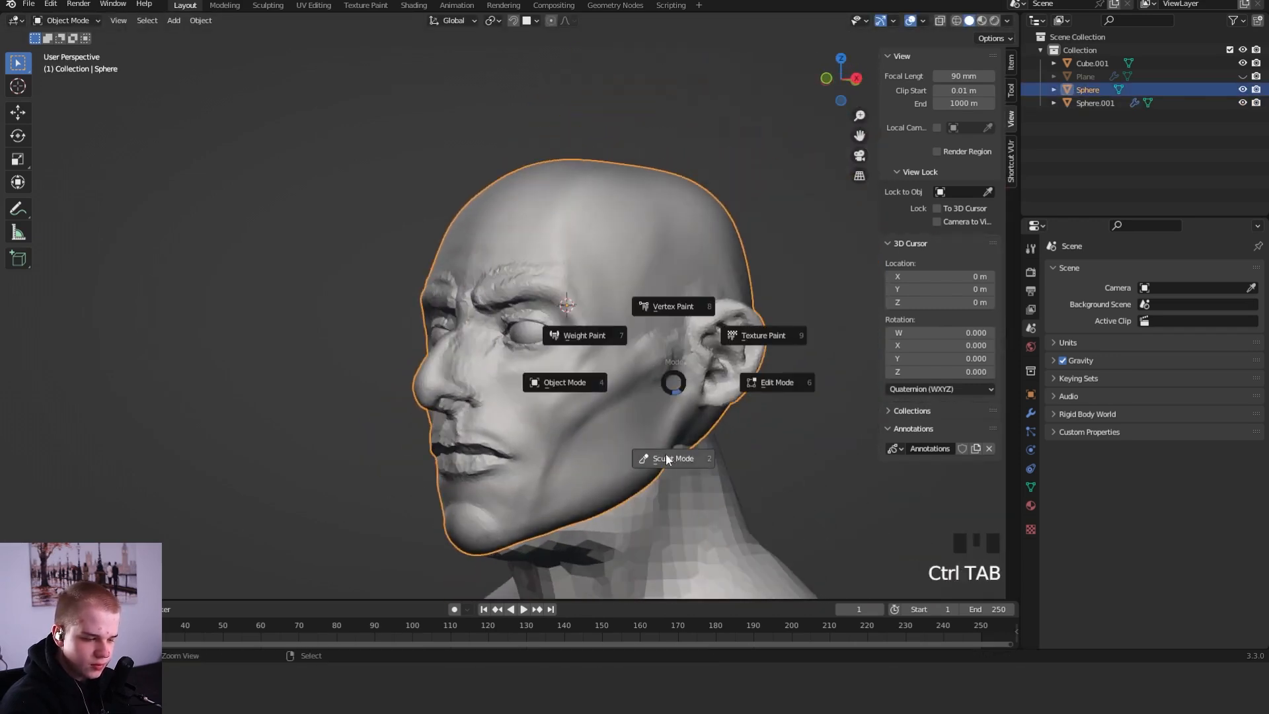
left_click(672, 458)
Define the folds around the eye using the Crease brush with a 37 px radius
middle_click(636, 394)
key("shift+c")
key("f")
left_click(660, 399)
mouse_move(566, 399)
middle_mouse_down()
mouse_move(640, 401)
mouse_move(617, 411)
middle_mouse_up()
key("f")
left_click(609, 402)
middle_click_drag(618, 403, 628, 324, "ctrl")
middle_click_drag(645, 318, 615, 333)
middle_click_drag(470, 400, 470, 368, "ctrl")
key("f")
left_click(548, 368)
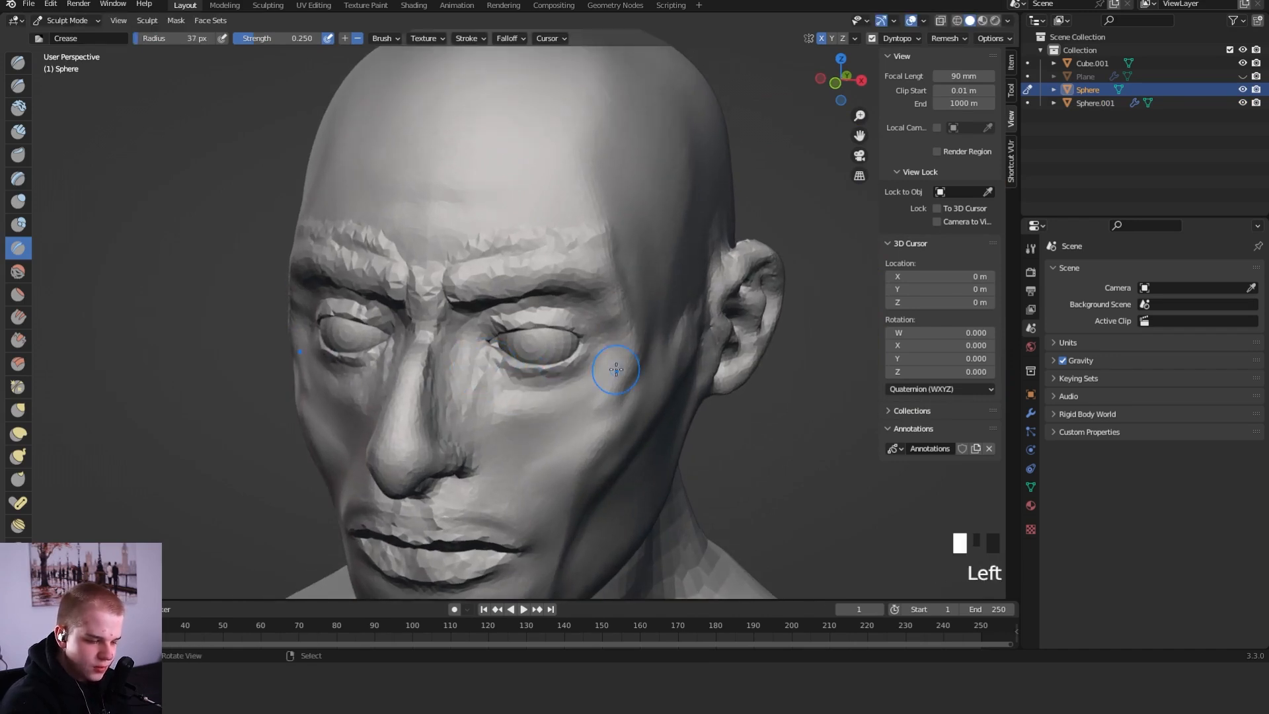
Raise a ridge along the cheekbone from below the eye toward the ear, using inverted Crease strokes at 37 px radius
middle_click_drag(714, 330, 681, 325, "ctrl")
left_click(557, 395, "ctrl")
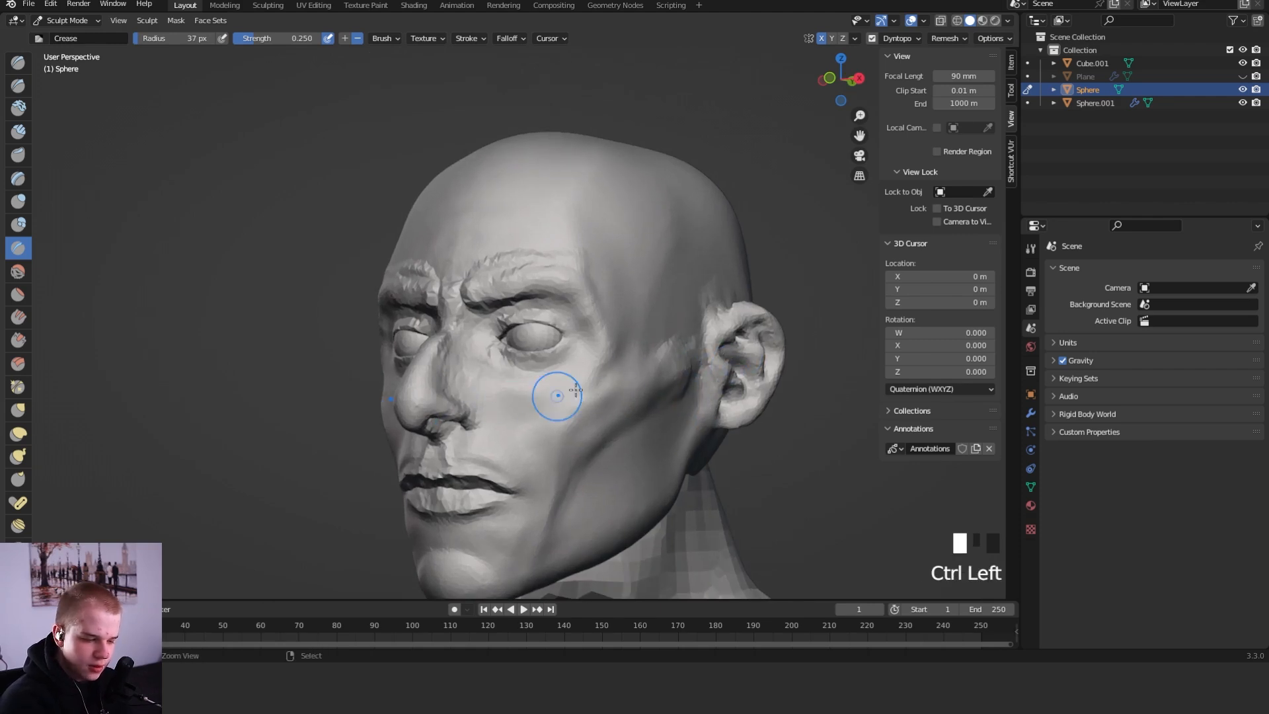
left_click(613, 389, "ctrl")
left_click_drag(502, 403, 619, 399, "ctrl")
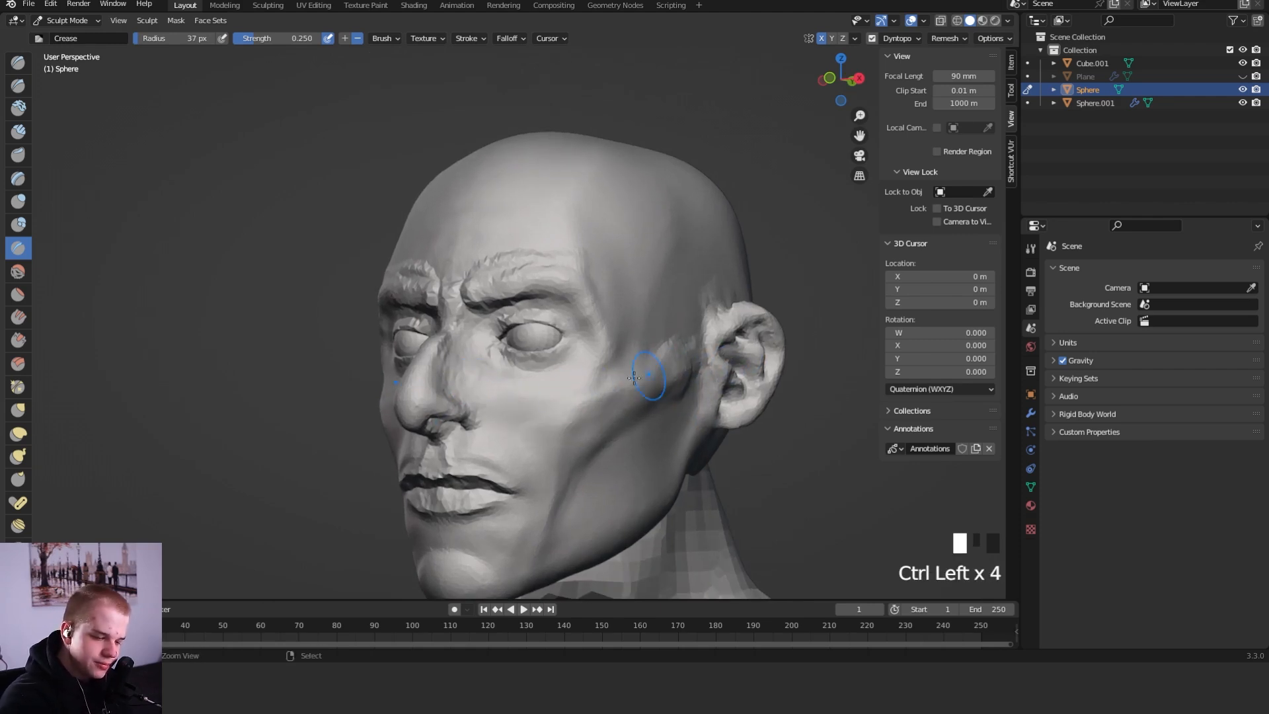
Sharpen the cheekbone's lower edge with an inverted Crease stroke and smooth the cheek below the eye
mouse_move(721, 338)
middle_mouse_down()
mouse_move(696, 386)
mouse_move(637, 331)
middle_mouse_up()
left_click_drag(512, 408, 611, 398, "ctrl")
middle_click_drag(584, 434, 575, 390)
left_click_drag(552, 374, 517, 354, "shift")
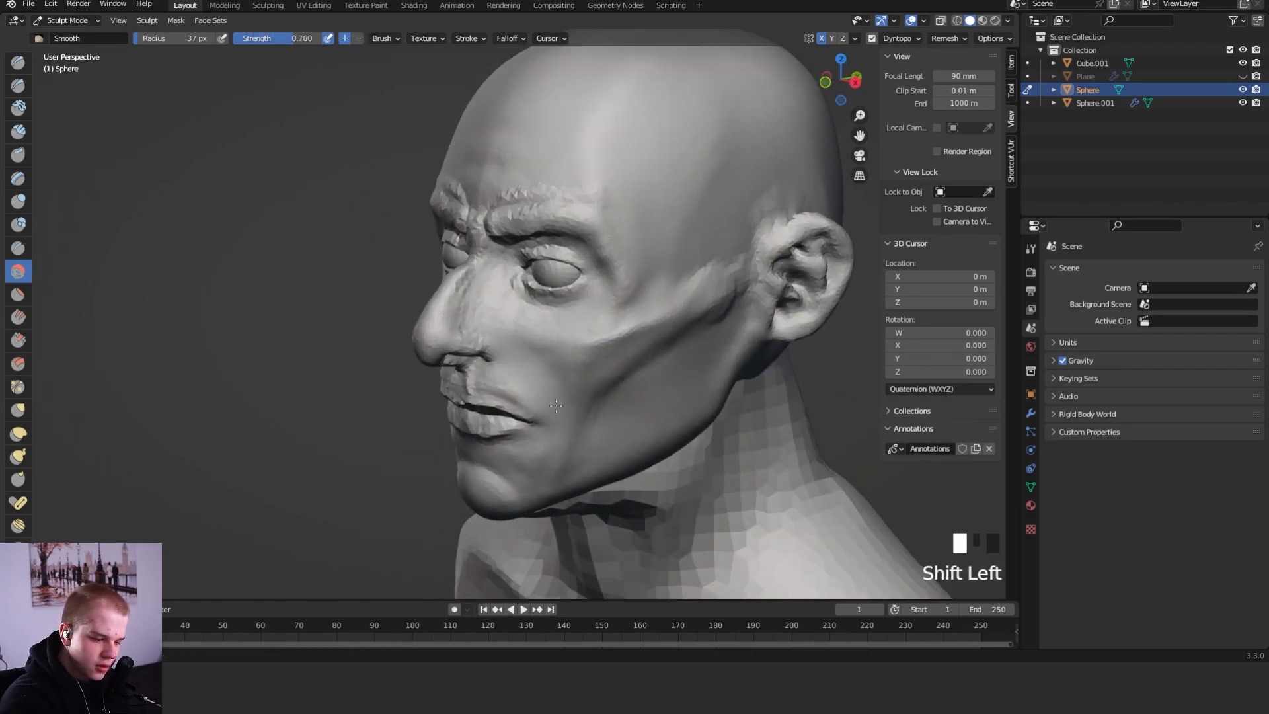
Carve a diagonal groove from below the cheekbone near the ear toward the mouth corner using Crease at 24 px radius
key("shift+c")
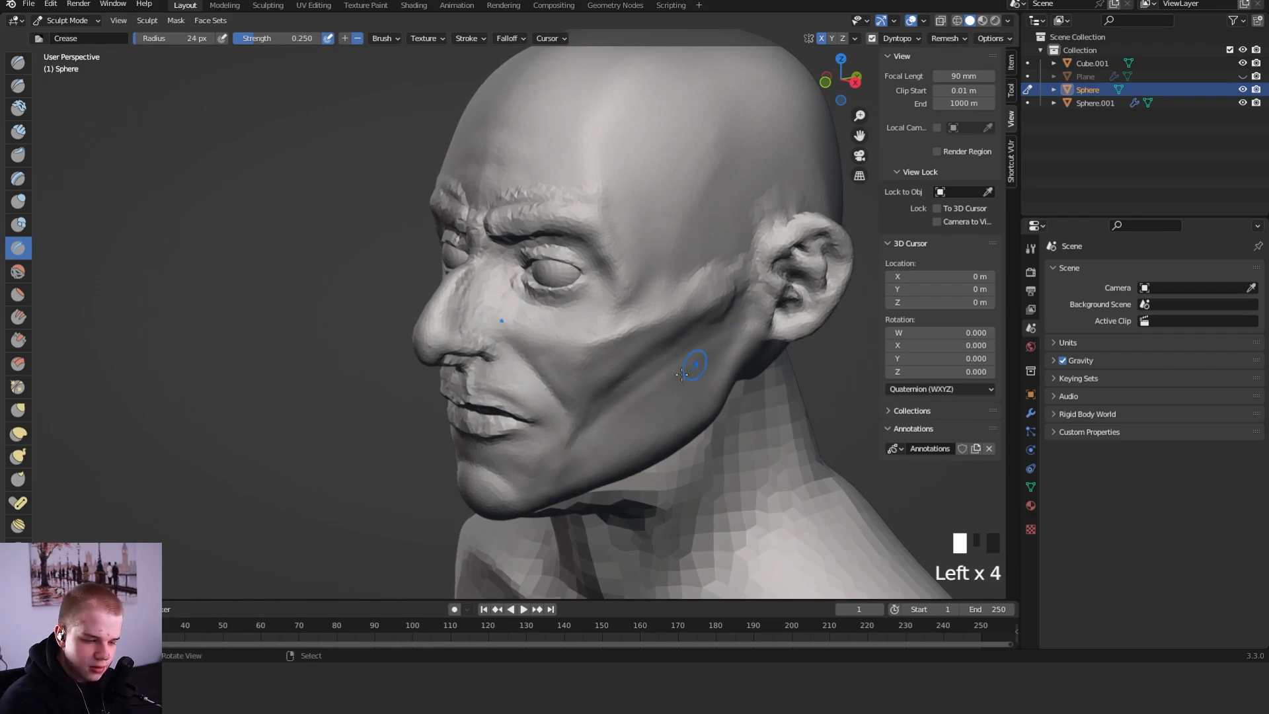
left_click_drag(767, 302, 625, 368, "alt")
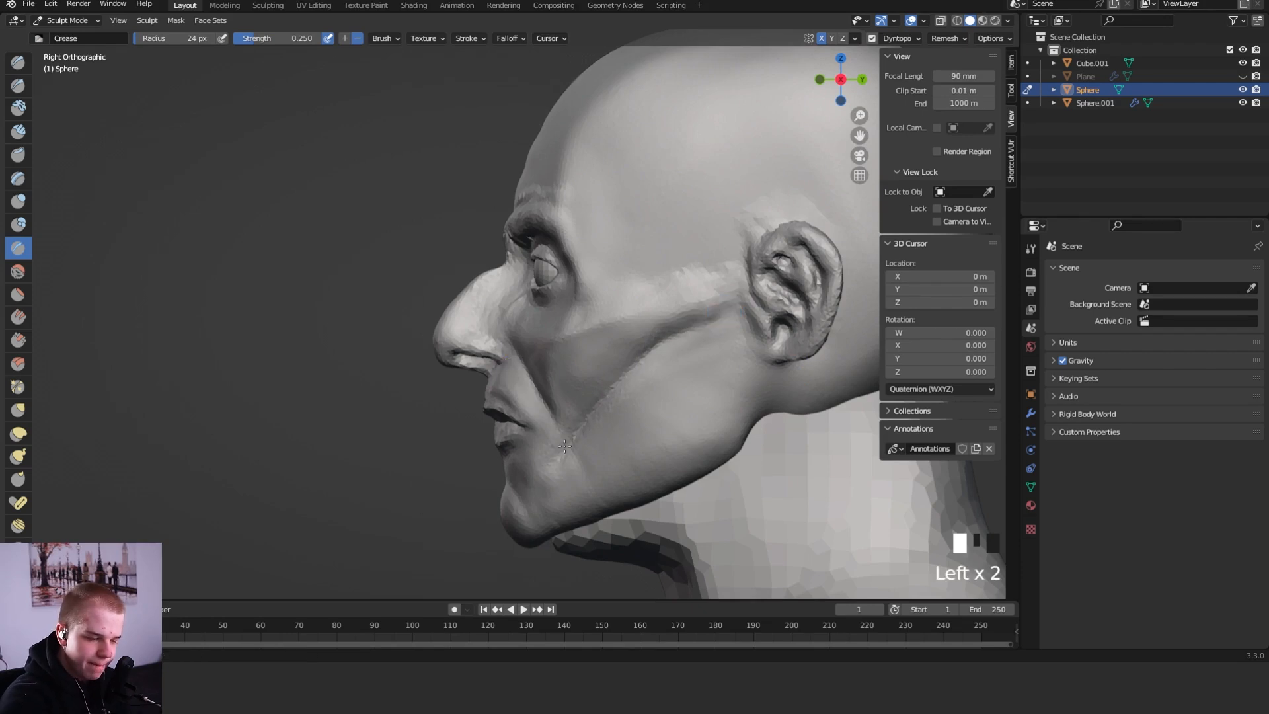
middle_click_drag(552, 352, 645, 391)
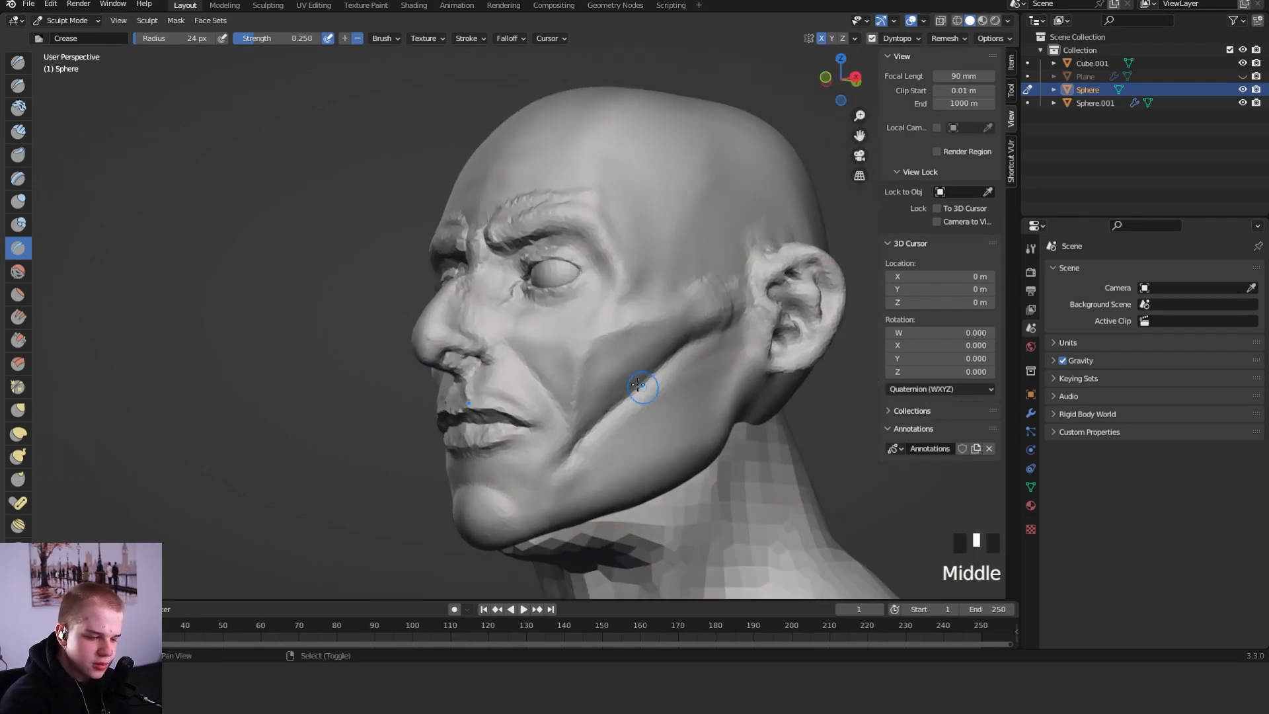
Flatten the front of the cheek using the Scrape/Peaks brush with a 61 px radius
key("shift+space")
left_click(587, 371)
key("f")
left_click(619, 367)
mouse_move(536, 354)
left_mouse_down()
mouse_move(535, 331)
mouse_move(581, 372)
left_mouse_up()
middle_click_drag(526, 363, 580, 360)
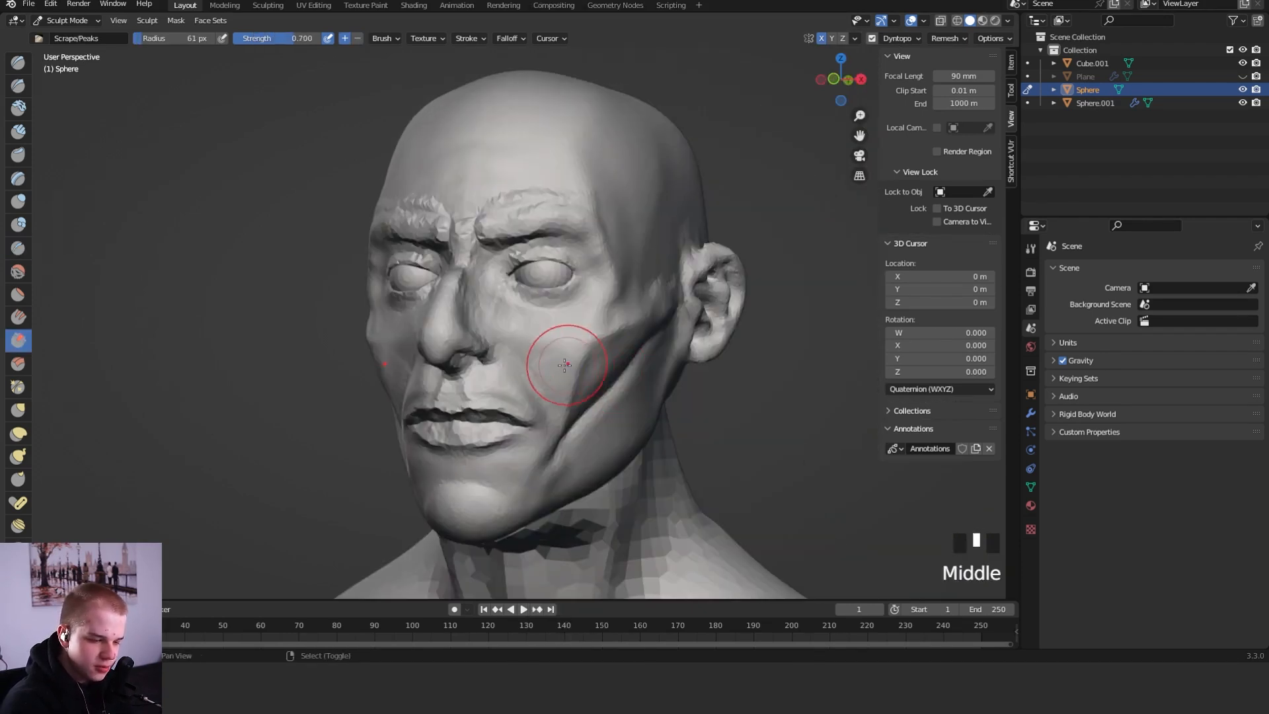
Return to the Crease brush and smooth the cheek hollow beneath the cheekbone
key("shift+c")
key("f")
left_click(582, 371)
left_click_drag(576, 370, 595, 382, "shift")
mouse_move(595, 382)
middle_mouse_down("alt")
mouse_move(552, 405)
mouse_move(614, 368)
mouse_move(605, 355)
mouse_move(625, 362)
mouse_move(599, 352)
middle_mouse_up("alt")
mouse_move(599, 352)
left_mouse_down("shift")
mouse_move(668, 330)
mouse_move(628, 396)
mouse_move(650, 375)
left_mouse_up("shift")
middle_click_drag(662, 351, 665, 256)
Crease the fold where the cheek meets the side of the nose at 40 px radius
key("f")
left_click(680, 351)
key("f")
left_click(537, 311)
mouse_move(532, 307)
left_mouse_down()
mouse_move(643, 291)
mouse_move(600, 307)
mouse_move(504, 300)
left_mouse_up()
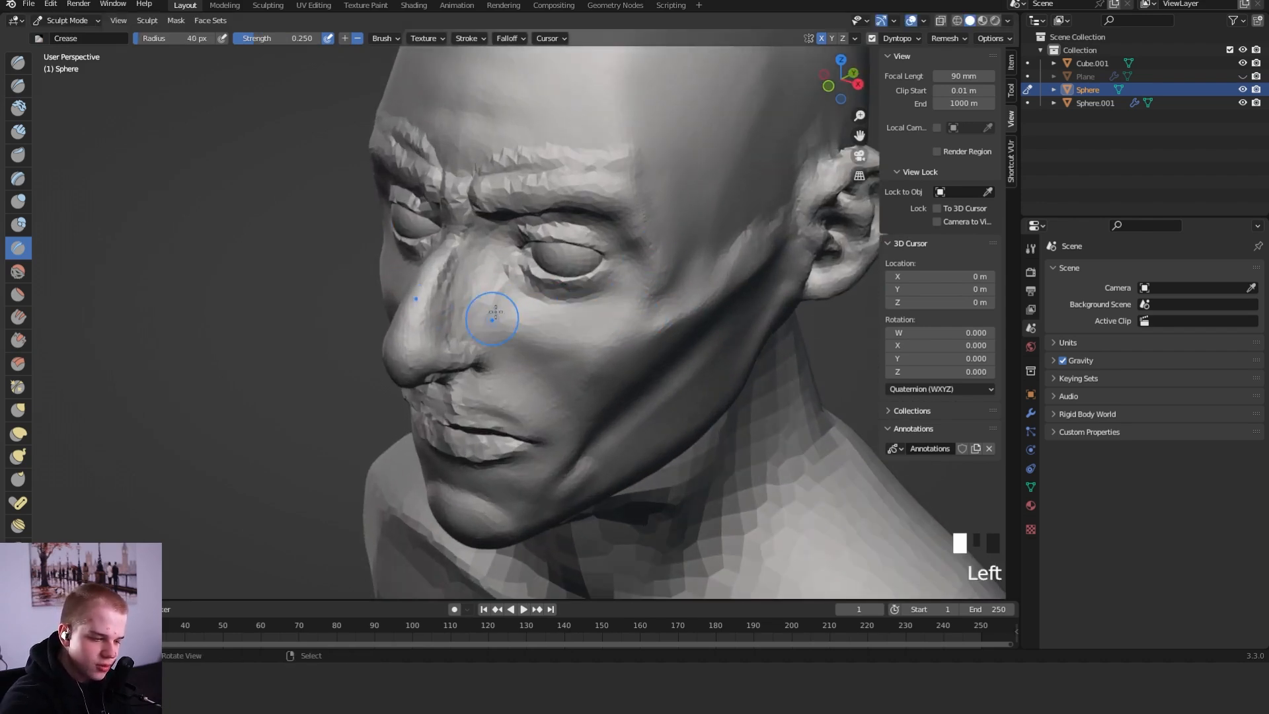
Refine the cheekbone with an inverted Crease stroke at 31 px radius and smooth out the diagonal groove across the cheek
middle_click_drag(529, 343, 652, 283, "alt")
key("f")
key("f")
left_click(625, 319, "ctrl")
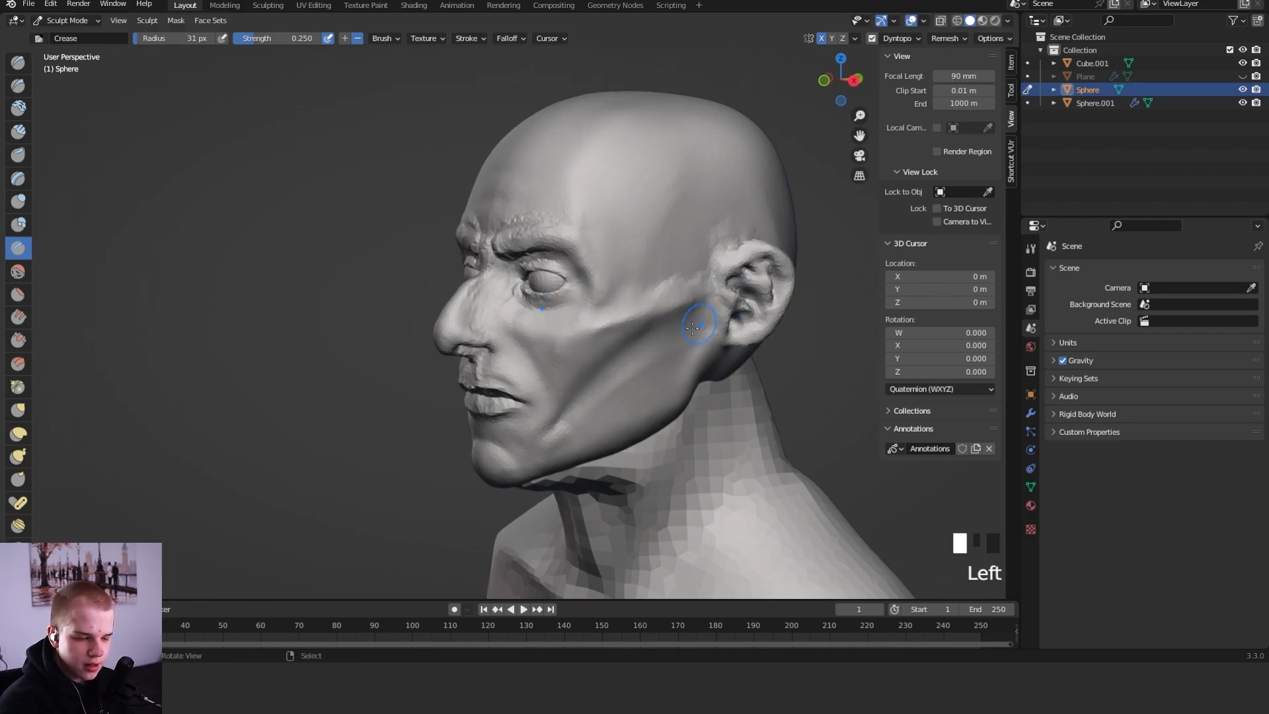
mouse_move(641, 372)
left_mouse_down("shift")
mouse_move(624, 368)
mouse_move(562, 426)
left_mouse_up("shift")
mouse_move(562, 426)
left_mouse_down("shift")
mouse_move(654, 343)
mouse_move(707, 335)
left_mouse_up("shift")
Build up the cheekbone toward the ear using Clay Strips with a 51 px radius and smooth the cheek beneath it
key("shift+space")
key("f")
left_click(643, 366)
key("shift+space")
key("2")
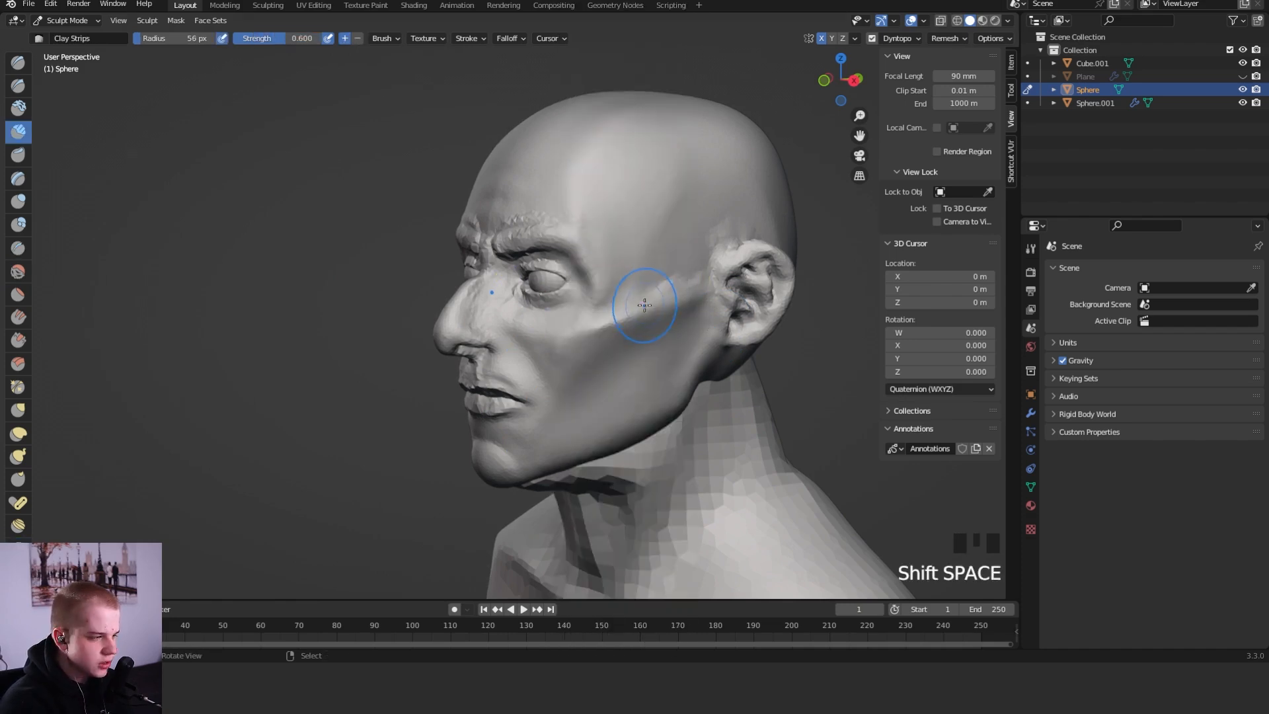
key("f")
left_click(684, 265)
left_click_drag(586, 324, 729, 274, "shift")
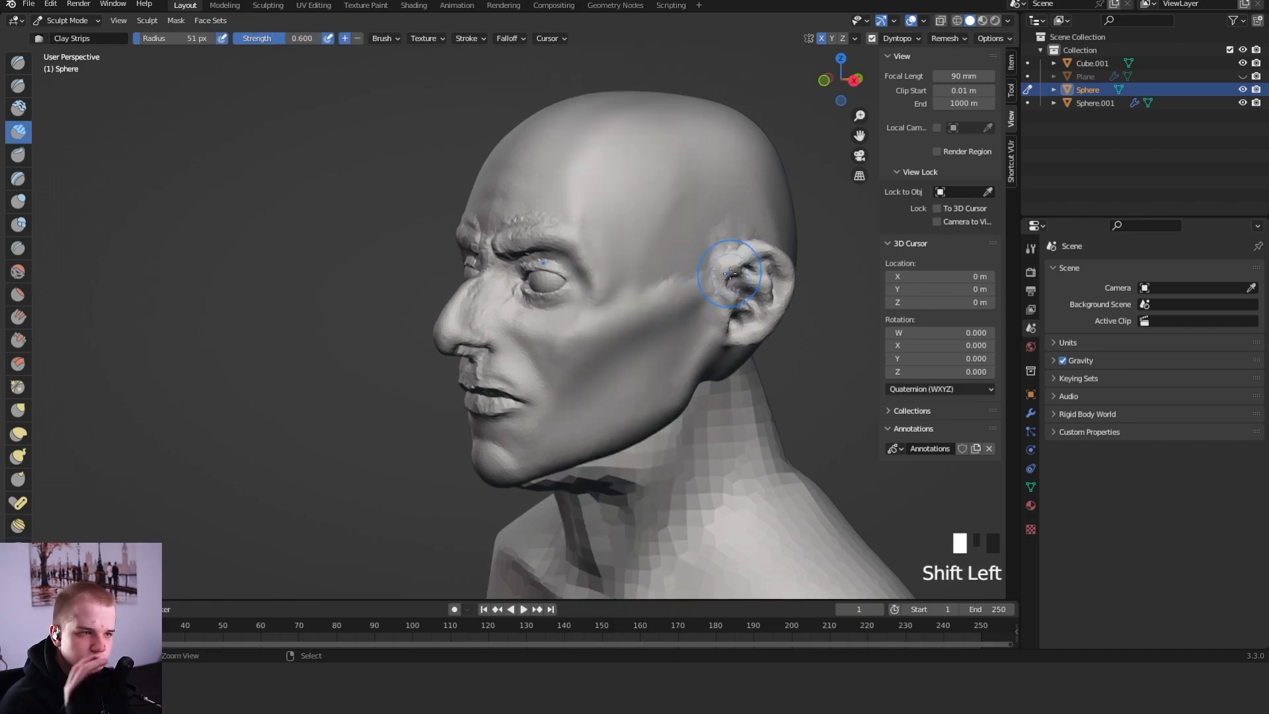
key("ctrl+z")
left_click_drag(639, 324, 685, 301)
key("ctrl+z")
mouse_move(576, 338)
left_mouse_down()
mouse_move(687, 301)
mouse_move(669, 318)
left_mouse_up()
left_click_drag(540, 431, 628, 355, "shift")
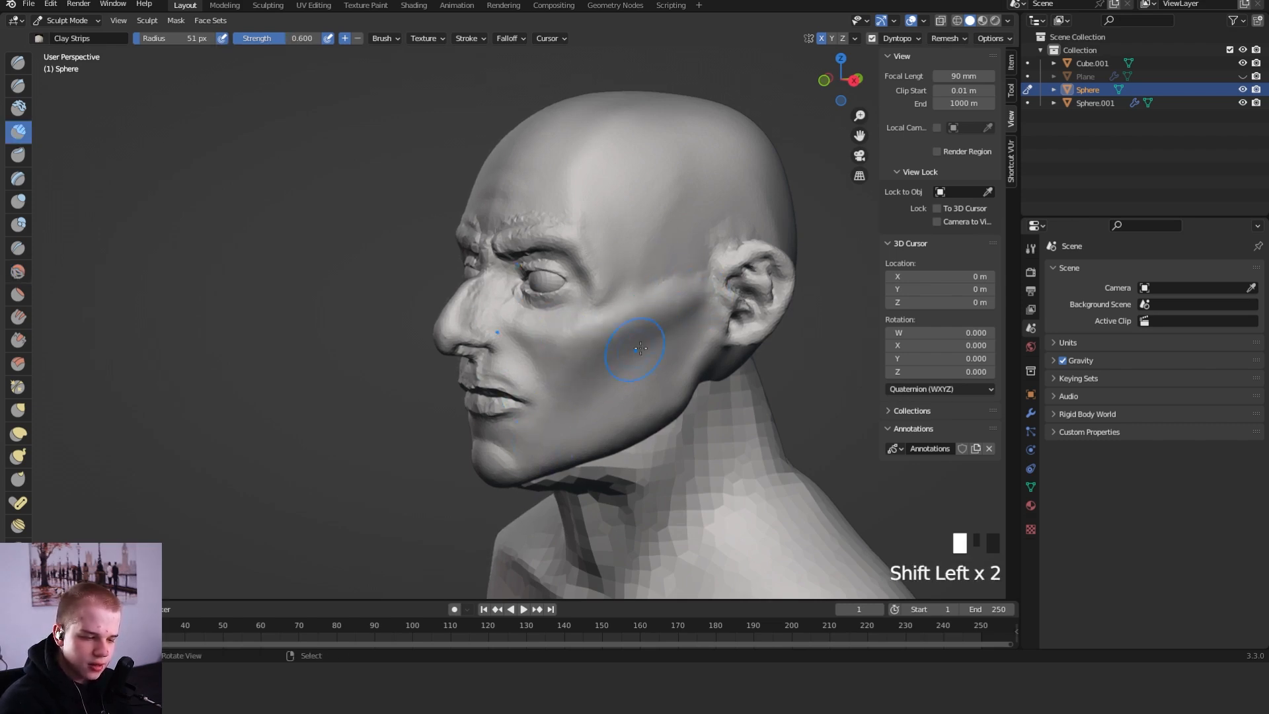
Carve the temple behind the outer brow with inverted Clay Strips strokes at 35 px radius
middle_click_drag(737, 333, 690, 317)
middle_click(527, 407, "alt")
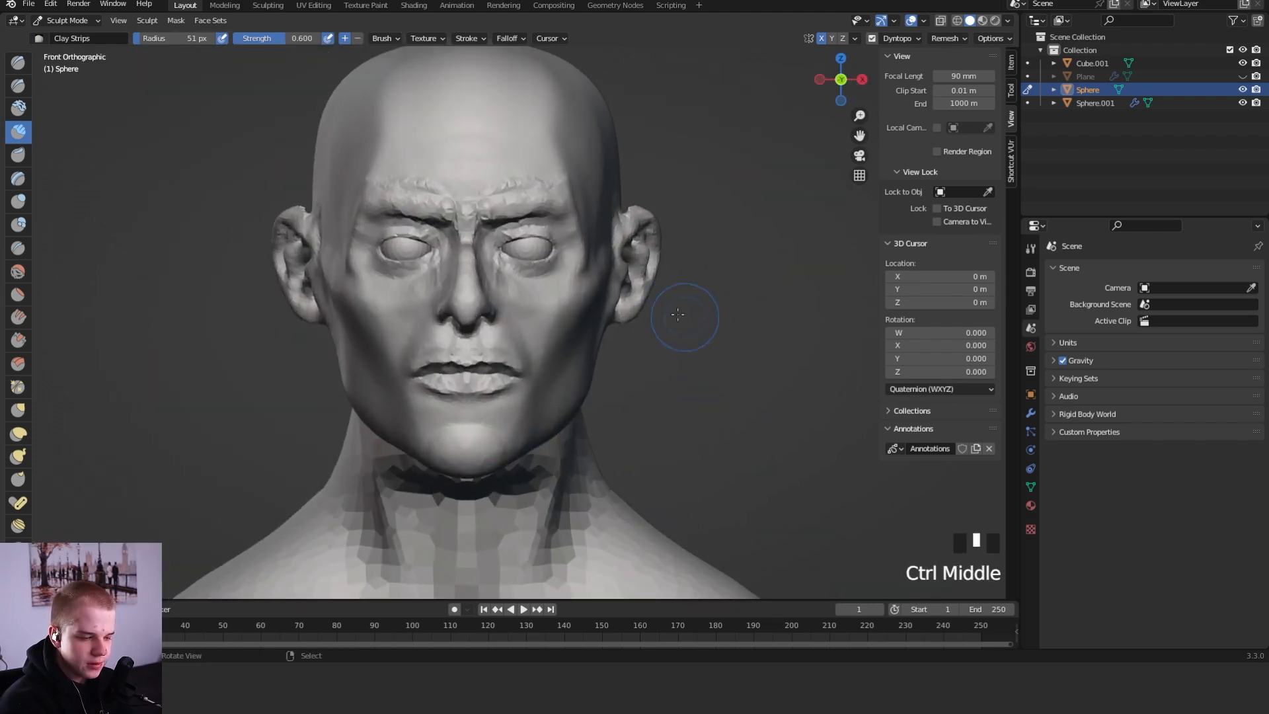
mouse_move(663, 181)
middle_mouse_down("shift")
mouse_move(688, 291)
mouse_move(688, 277)
mouse_move(601, 268)
mouse_move(620, 298)
mouse_move(666, 275)
middle_mouse_up("shift")
key("f")
left_click(649, 297)
left_click_drag(626, 313, 670, 362, "ctrl")
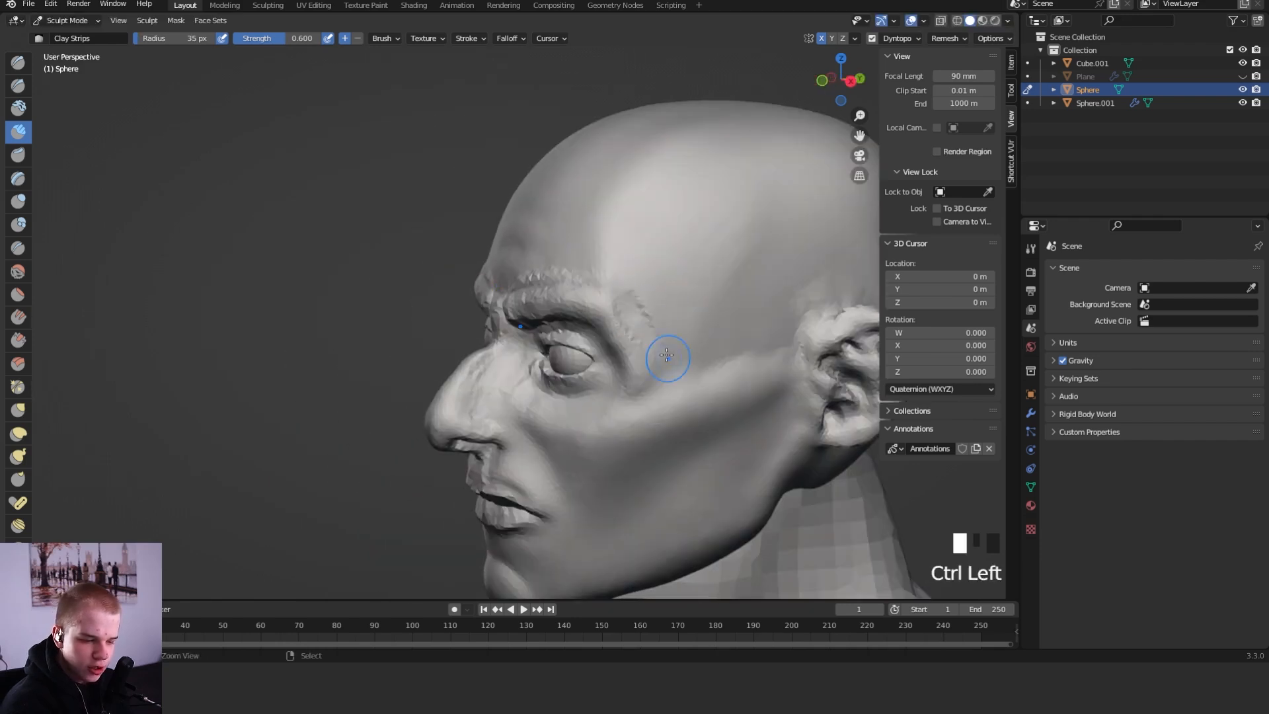
Shape the side of the forehead above the temple with a long downward stroke of a different brush
key("shift+space")
left_click(656, 303)
key("f")
left_click(703, 297)
left_click_drag(667, 198, 674, 289)
mouse_move(681, 245)
middle_mouse_down()
mouse_move(727, 271)
mouse_move(651, 255)
mouse_move(731, 274)
mouse_move(649, 285)
middle_mouse_up()
Raise a ridge from the side of the forehead past the outer brow using inverted Crease strokes at 63 px radius
key("shift+c")
middle_click_drag(649, 287, 633, 382, "ctrl")
middle_click_drag(633, 382, 618, 345, "ctrl")
left_click_drag(572, 271, 600, 390, "ctrl")
left_click_drag(571, 300, 596, 386, "ctrl")
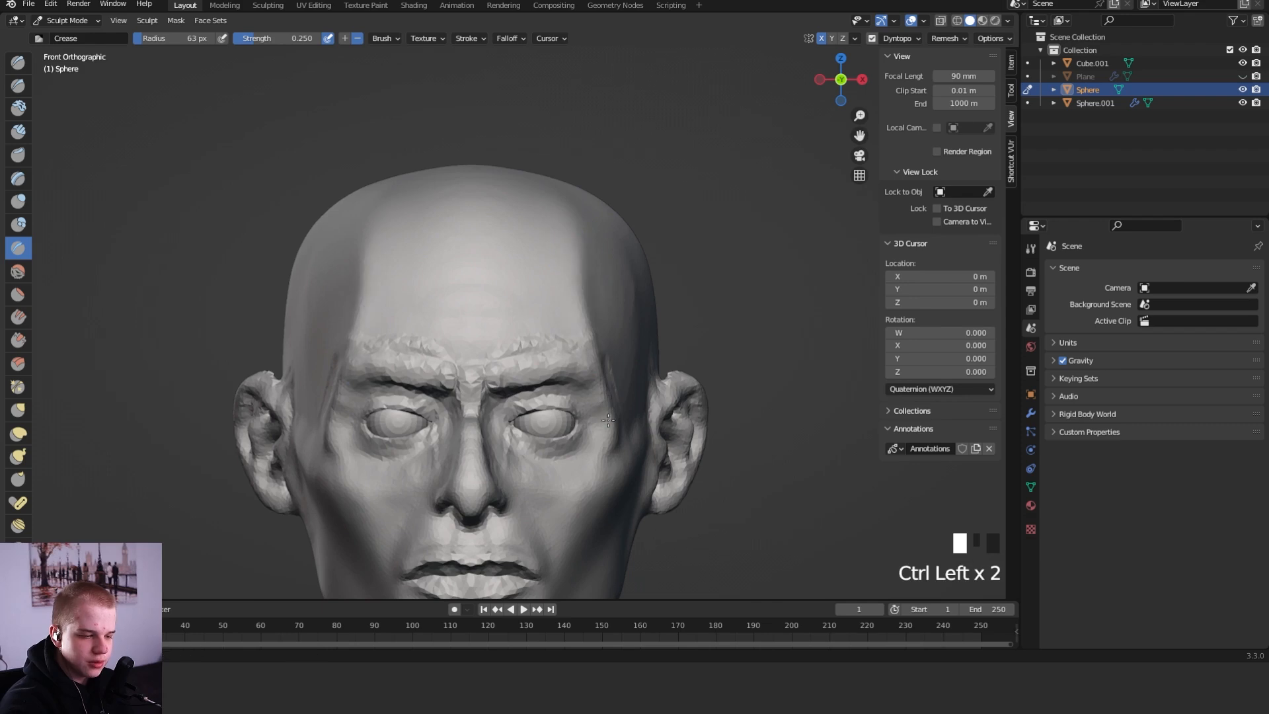
Nudge the area beside the outer eye slightly outward with the Grab brush in front view
middle_click_drag(648, 229, 639, 281, "ctrl")
middle_click_drag(639, 281, 625, 329, "ctrl")
key("g")
key("f")
left_click(611, 334)
key("f")
left_click(576, 356)
left_click_drag(575, 360, 580, 360)
mouse_move(581, 362)
middle_mouse_down("ctrl")
mouse_move(606, 425)
mouse_move(601, 364)
middle_mouse_up("ctrl")
middle_click_drag(601, 364, 615, 292, "ctrl")
mouse_move(614, 292)
middle_mouse_down("shift")
mouse_move(615, 379)
mouse_move(571, 386)
middle_mouse_up("shift")
key("f")
left_click(561, 295)
key("shift+space")
key("6")
mouse_move(544, 263)
middle_mouse_down()
mouse_move(542, 303)
mouse_move(586, 284)
mouse_move(614, 192)
middle_mouse_up()
key("f")
left_click(500, 275)
mouse_move(667, 277)
middle_mouse_down()
mouse_move(595, 306)
mouse_move(742, 411)
mouse_move(755, 388)
mouse_move(697, 351)
mouse_move(705, 272)
mouse_move(727, 255)
mouse_move(674, 350)
middle_mouse_up()
mouse_move(674, 350)
middle_mouse_down("shift")
mouse_move(667, 330)
mouse_move(557, 369)
mouse_move(661, 317)
mouse_move(708, 311)
mouse_move(668, 397)
mouse_move(673, 304)
mouse_move(661, 357)
mouse_move(636, 333)
middle_mouse_up("shift")
Refine the folds around the nose using the Crease brush with a 32 px radius
key("shift+c")
key("f")
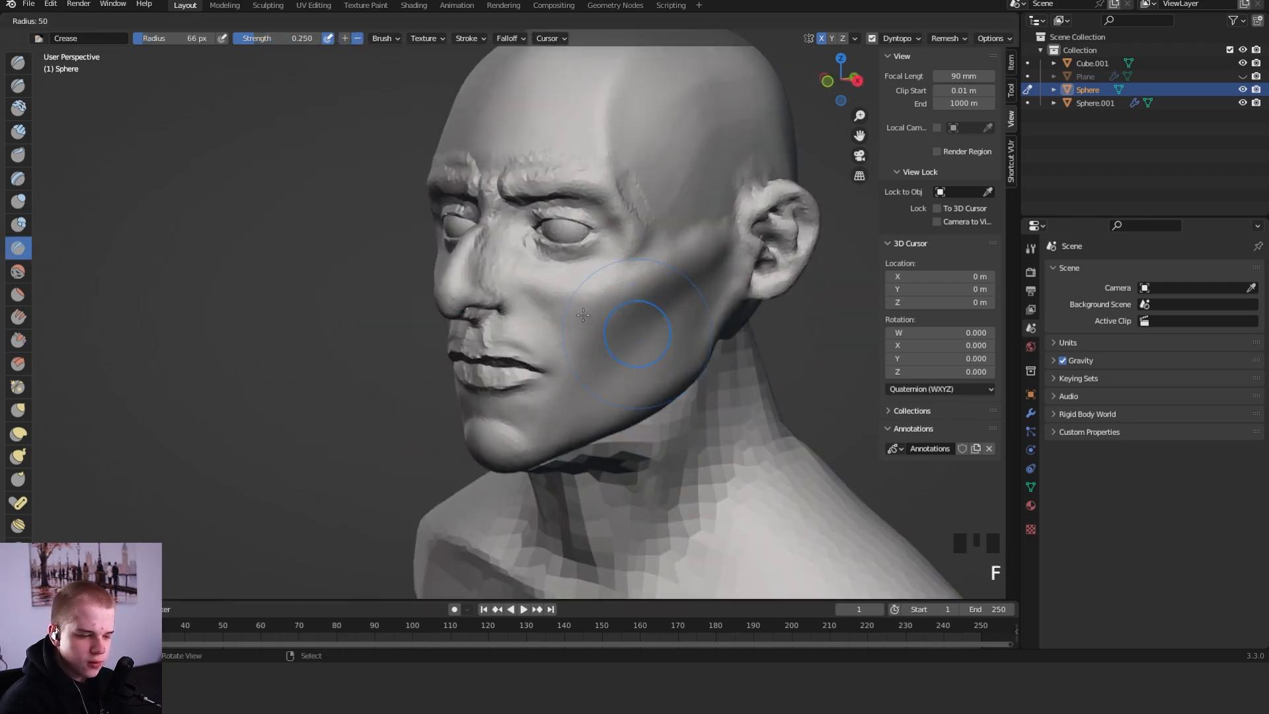
left_click(547, 326)
key("f")
left_click(573, 314)
key("f")
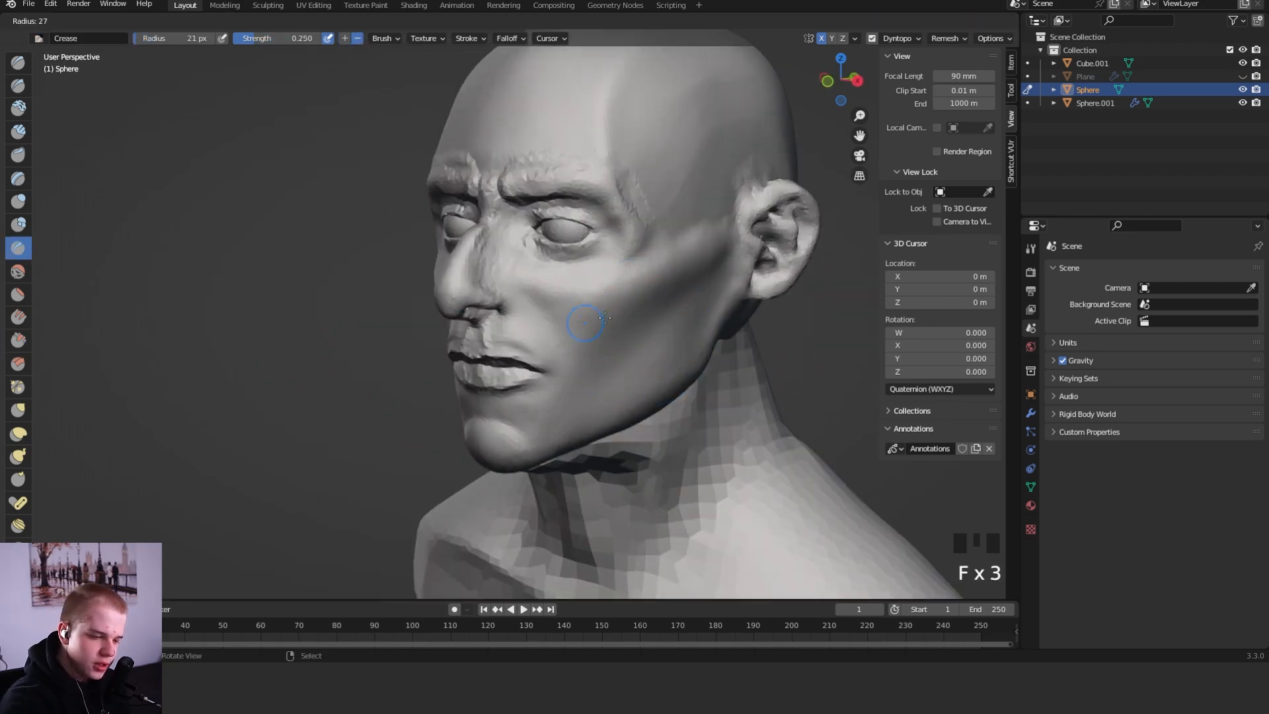
left_click(600, 317)
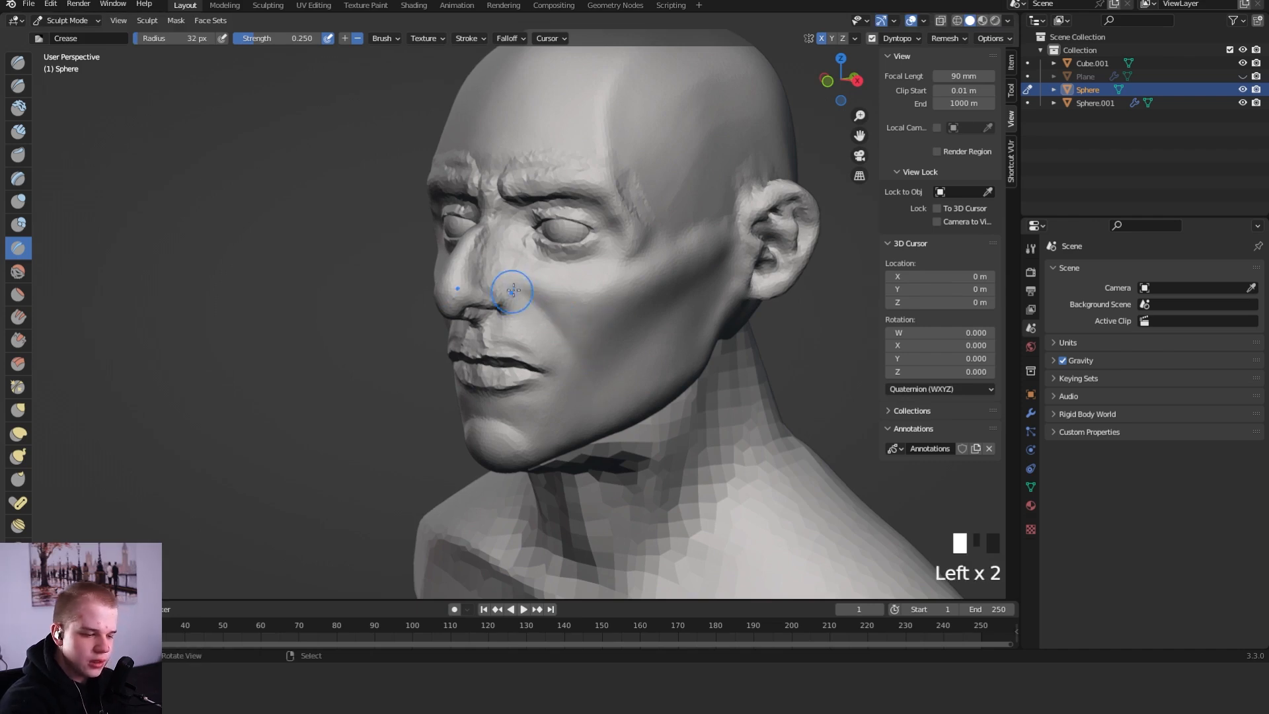
middle_click_drag(609, 299, 577, 322, "alt")
middle_click_drag(577, 321, 561, 377, "ctrl")
left_click_drag(528, 371, 525, 378, "ctrl")
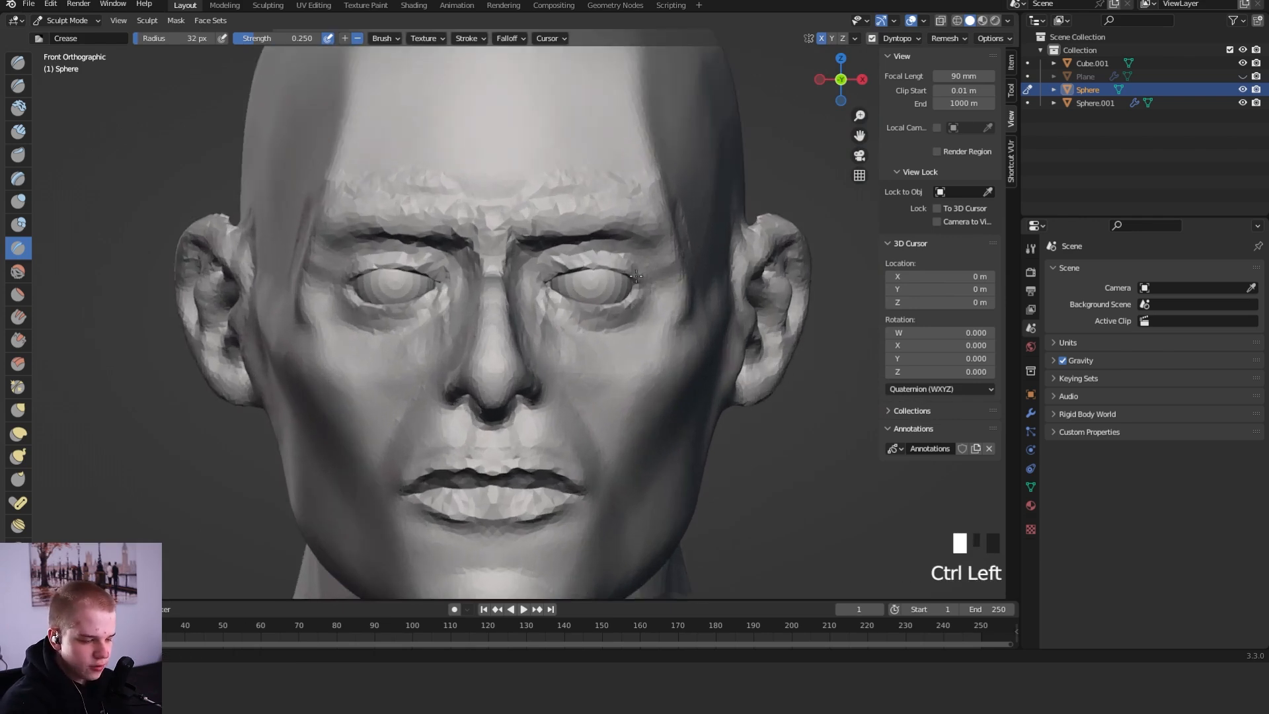
Reshape the nose profile in side view by lifting the tip and pulling the bridge backward with Grab
middle_click_drag(730, 417, 462, 370)
key("f")
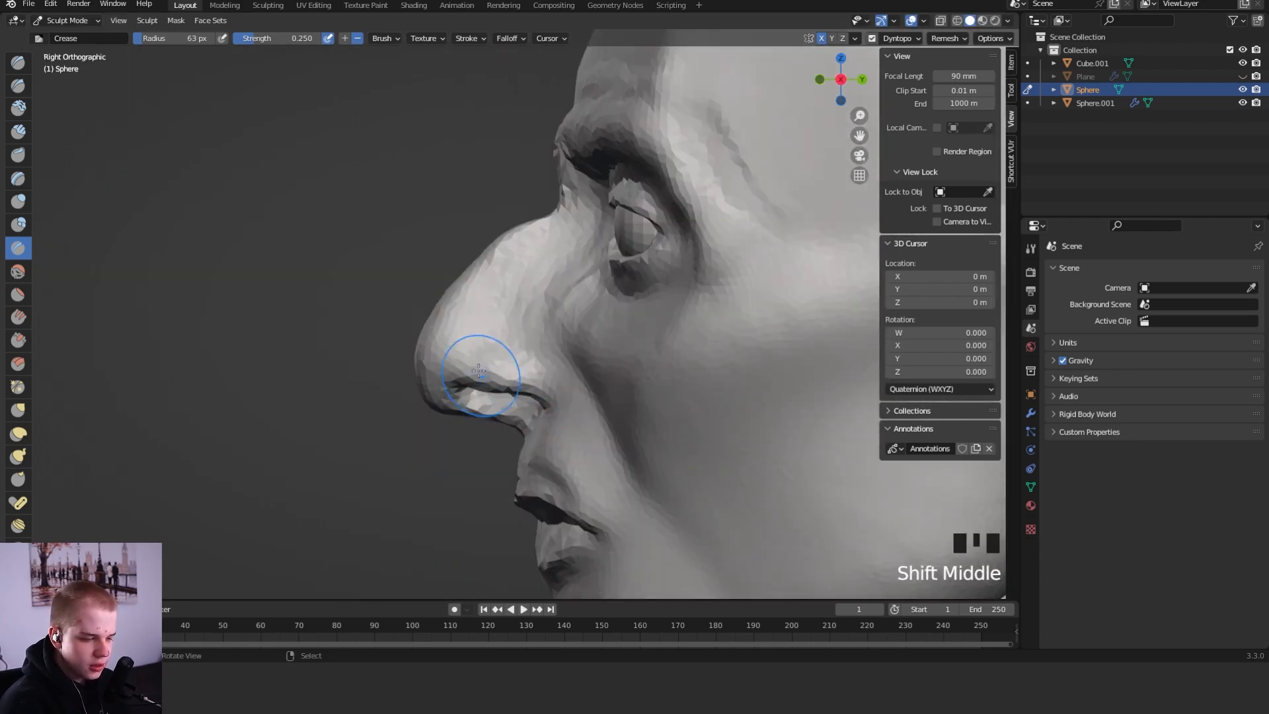
key("g")
key("f")
key("f")
key("f")
mouse_move(507, 409)
left_mouse_down()
mouse_move(476, 378)
mouse_move(488, 367)
left_mouse_up()
key("f")
left_click(484, 336)
left_click_drag(477, 279, 506, 281)
Pull the root of the nose below the brow slightly backward and up using small Grab strokes
key("f")
left_click(457, 288)
key("f")
left_click(546, 217)
left_click_drag(557, 207, 563, 203)
left_click_drag(561, 200, 573, 196)
key("f")
Build up the sides and lower part of the nose with Clay Strips strokes
mouse_move(612, 215)
middle_mouse_down()
mouse_move(674, 227)
mouse_move(616, 259)
mouse_move(637, 261)
mouse_move(575, 280)
mouse_move(550, 266)
middle_mouse_up()
key("shift+c")
key("f")
left_click(606, 262)
key("c")
mouse_move(502, 271)
left_mouse_down()
mouse_move(558, 281)
mouse_move(592, 318)
left_mouse_up()
left_click_drag(543, 418, 542, 371)
left_click_drag(554, 423, 580, 431)
middle_click_drag(581, 430, 547, 390)
left_click_drag(546, 429, 553, 387)
Sharpen the ridge of the nose bridge with lengthwise inverted Crease strokes at 49 px radius
key("shift+c")
middle_click_drag(587, 357, 598, 400)
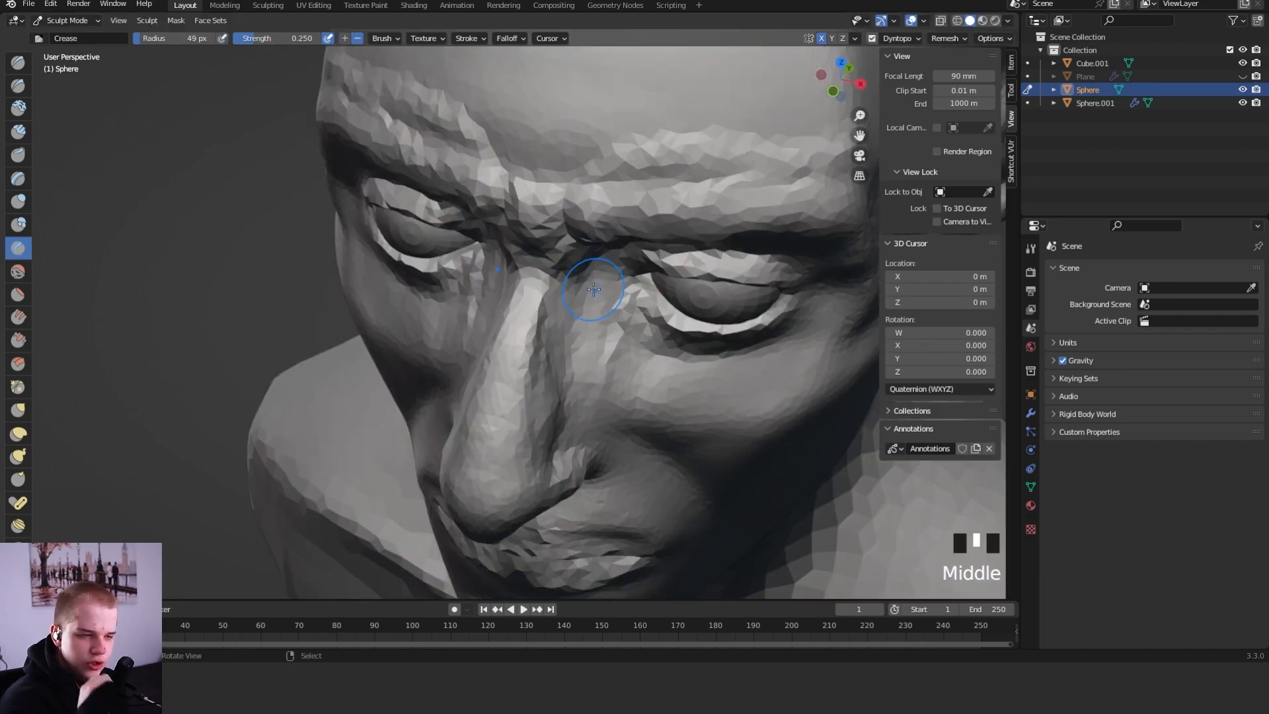
middle_click_drag(594, 290, 590, 389)
middle_click_drag(586, 492, 561, 382)
mouse_move(553, 411)
left_mouse_down("ctrl")
mouse_move(560, 369)
mouse_move(544, 329)
left_mouse_up("ctrl")
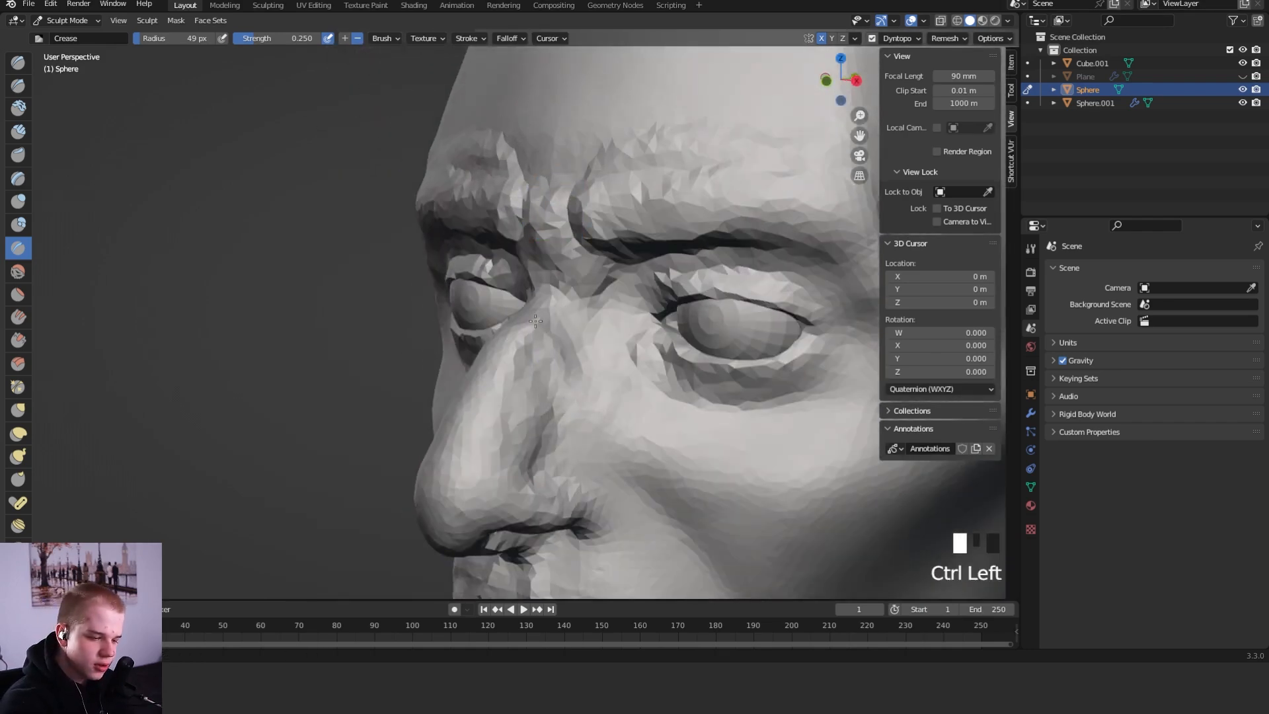
middle_click_drag(584, 424, 629, 423)
left_click_drag(564, 429, 562, 274, "ctrl")
Even out the nose bridge with a lengthwise stroke and refine it with inverted Crease strokes at 40 px radius
key("shift+space")
mouse_move(563, 324)
left_mouse_down()
mouse_move(551, 291)
mouse_move(573, 391)
left_mouse_up()
key("shift+c")
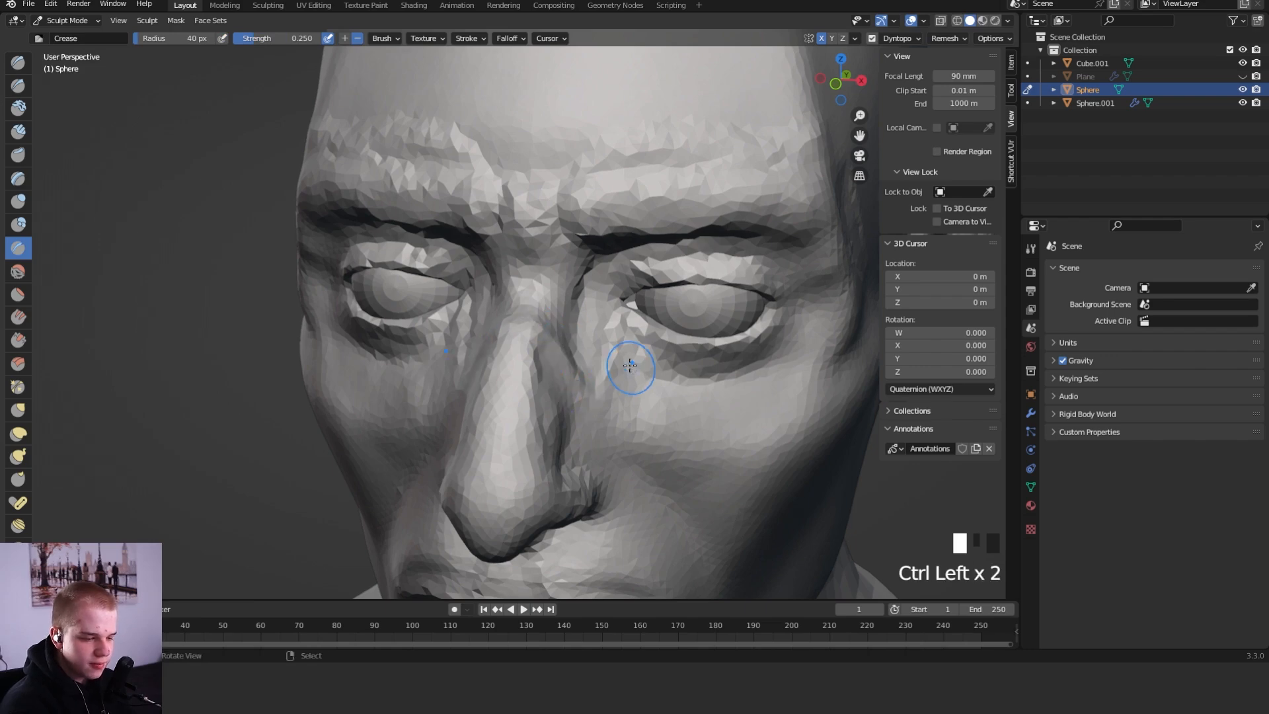
Adjust the nose tip and lower bridge in right side view with small Grab strokes
middle_click_drag(630, 368, 510, 334)
key("g")
key("f")
key("f")
left_click(449, 387)
left_click_drag(456, 404, 448, 399)
left_click_drag(496, 381, 489, 372)
Lift the lower part of the nose upward in side view with the Grab brush
mouse_move(544, 408)
middle_mouse_down("shift")
mouse_move(572, 347)
mouse_move(651, 283)
mouse_move(537, 249)
middle_mouse_up("shift")
key("f")
left_click(512, 287)
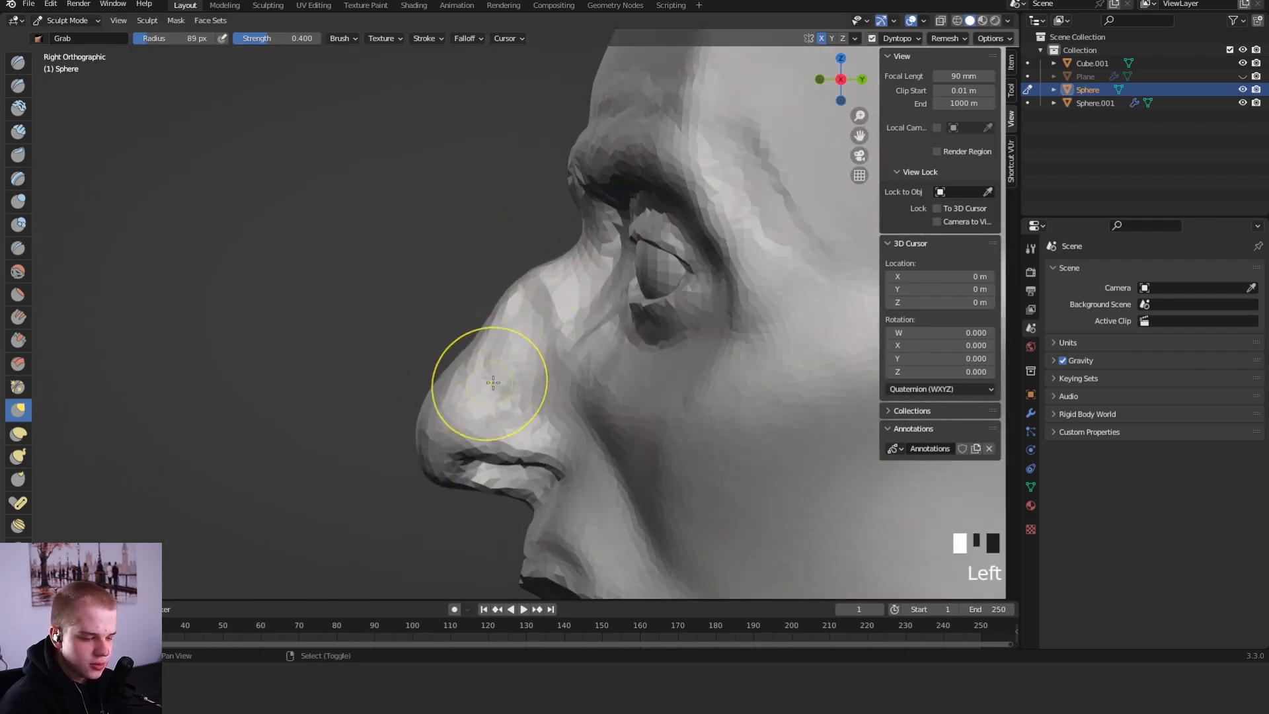
middle_click_drag(496, 386, 538, 329, "shift")
key("f")
left_click(625, 335)
left_click_drag(479, 415, 497, 368)
Adjust the nose in front view with the resized Grab brush
middle_click_drag(488, 390, 436, 455)
mouse_move(436, 455)
middle_mouse_down("alt")
mouse_move(567, 385)
mouse_move(436, 464)
middle_mouse_up("alt")
mouse_move(436, 464)
middle_mouse_down("alt")
mouse_move(588, 378)
mouse_move(770, 397)
mouse_move(688, 397)
mouse_move(695, 491)
mouse_move(650, 284)
middle_mouse_up("alt")
middle_click_drag(650, 284, 623, 348, "shift")
middle_click_drag(615, 456, 593, 348, "ctrl")
key("shift+c")
key("f")
left_click(581, 343)
middle_click_drag(489, 438, 512, 382, "shift")
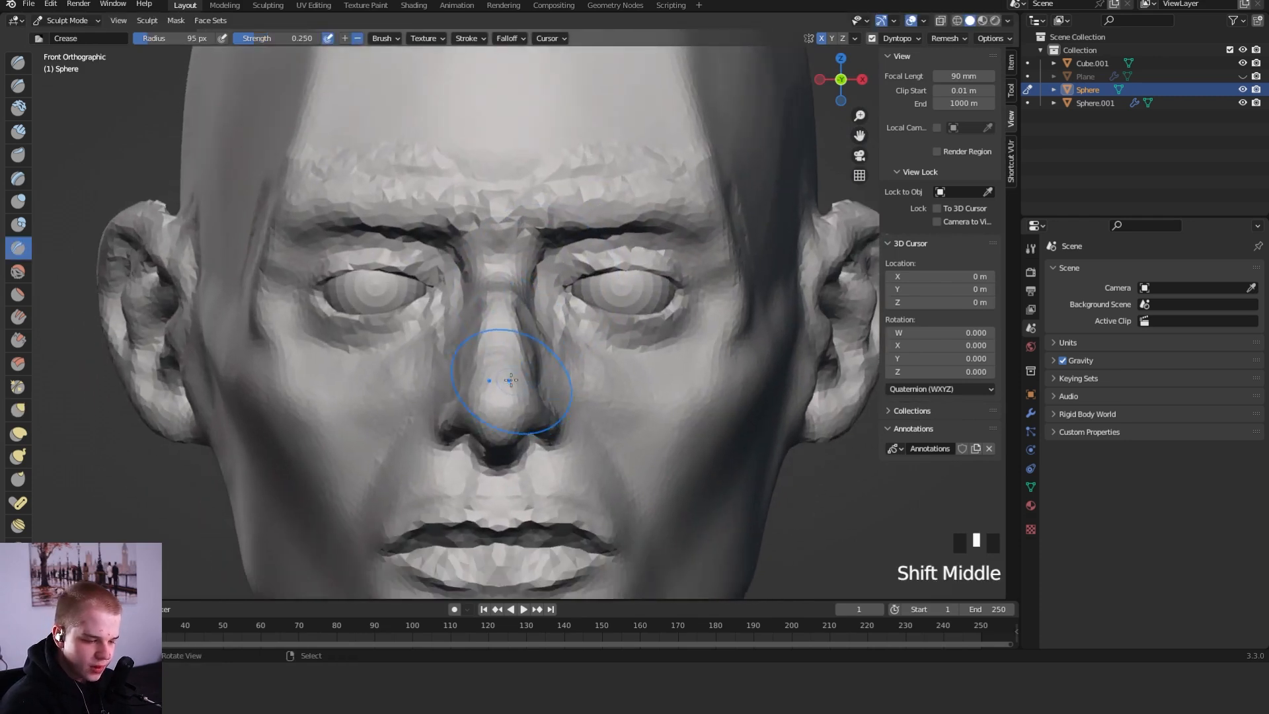
key("g")
key("f")
key("f")
key("f")
left_click(522, 312)
Smooth the side of the nose with short strokes of the resized brush
key("f")
middle_click_drag(564, 337, 565, 416, "ctrl")
mouse_move(565, 396)
middle_mouse_down("ctrl")
mouse_move(567, 456)
mouse_move(575, 384)
mouse_move(539, 383)
middle_mouse_up("ctrl")
middle_click_drag(545, 390, 557, 331, "ctrl")
left_click_drag(556, 332, 545, 357, "shift")
mouse_move(545, 353)
left_mouse_down("shift")
mouse_move(539, 327)
mouse_move(538, 348)
left_mouse_up("shift")
mouse_move(538, 348)
middle_mouse_down("ctrl")
mouse_move(612, 359)
mouse_move(594, 383)
mouse_move(631, 304)
mouse_move(597, 427)
middle_mouse_up("ctrl")
Build up the nostril wing with Clay Strips strokes at 36 px radius
key("shift+c")
middle_click_drag(587, 483, 492, 494, "alt")
middle_click_drag(594, 447, 572, 397, "alt")
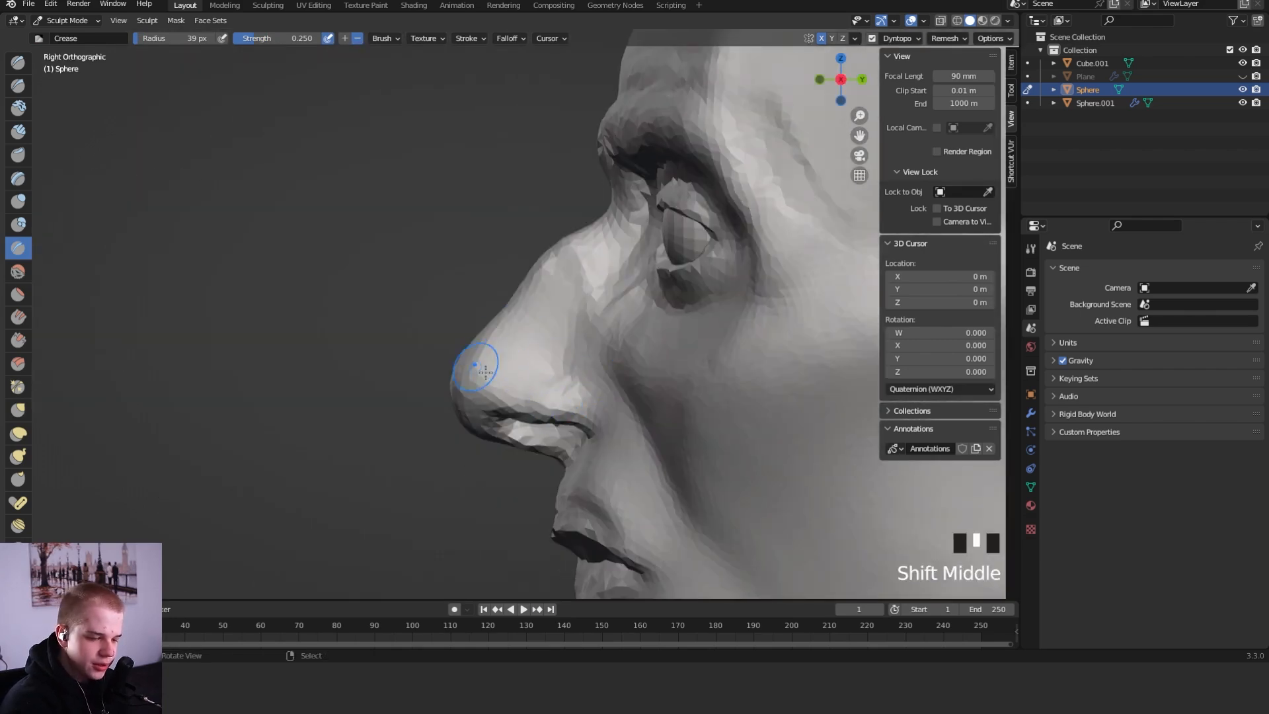
key("shift+space")
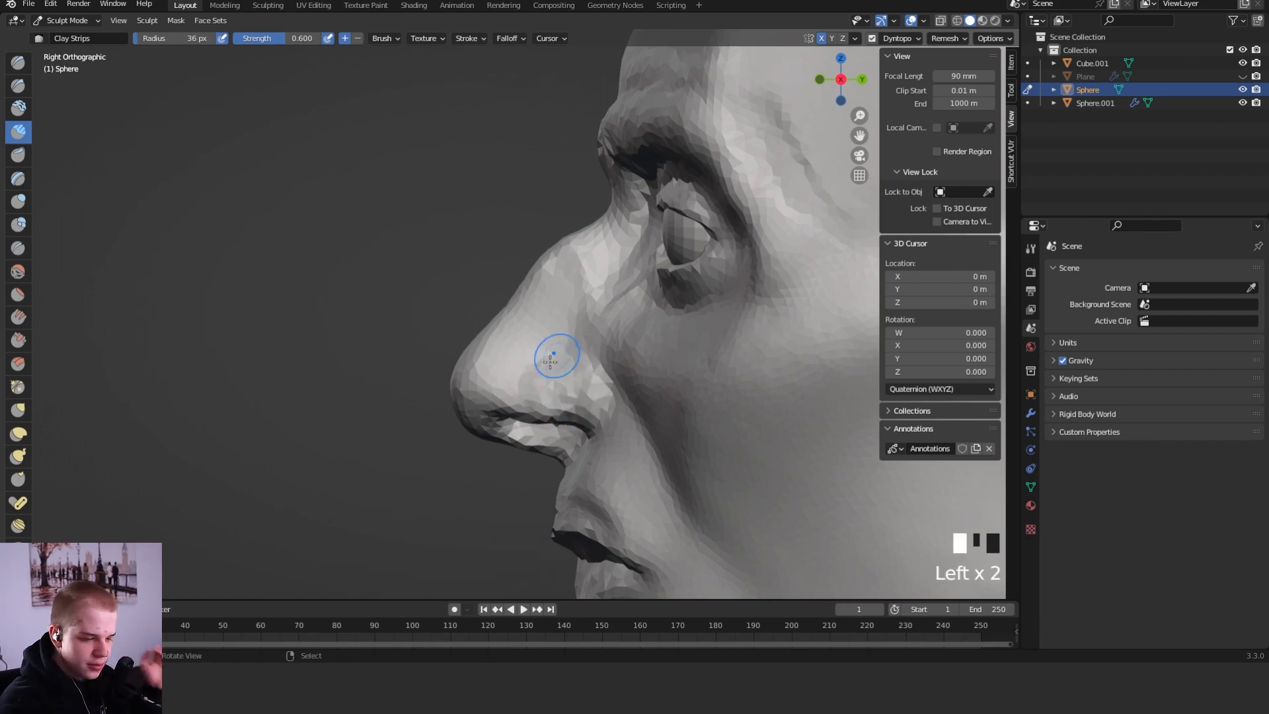
mouse_move(557, 391)
middle_mouse_down()
mouse_move(668, 378)
mouse_move(605, 410)
middle_mouse_up()
left_click(587, 388)
middle_click_drag(635, 350, 553, 331)
mouse_move(601, 370)
left_mouse_down()
mouse_move(615, 394)
mouse_move(577, 370)
left_mouse_up()
Sharpen the form of the nostril wing with inverted Crease strokes at 35 px radius, finishing in front view
key("shift+c")
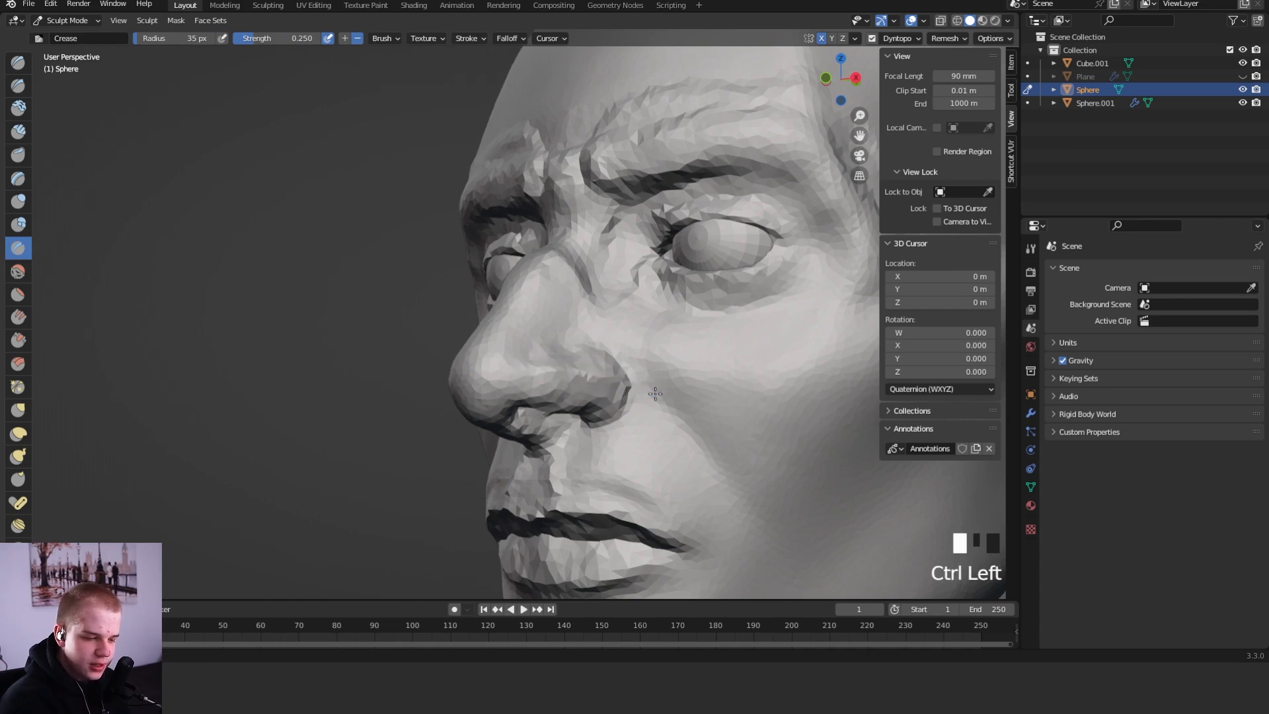
middle_click_drag(646, 379, 611, 408)
middle_click_drag(586, 346, 563, 399)
left_click(563, 399, "alt")
middle_click_drag(569, 492, 571, 331, "shift")
left_click_drag(570, 327, 522, 358, "ctrl")
left_click_drag(519, 360, 536, 350, "ctrl")
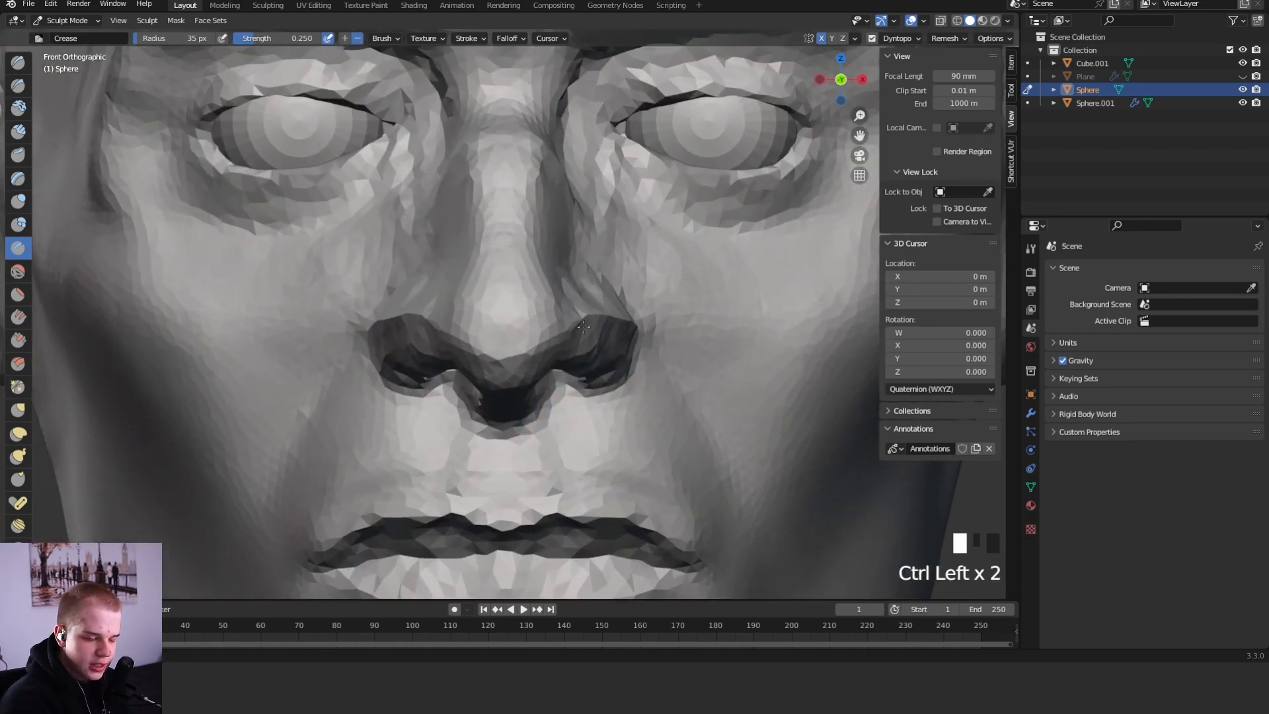
Define the lower edge of the nose tip with Crease strokes from a three-quarter view
middle_click_drag(614, 343, 553, 316)
left_click_drag(559, 318, 553, 316)
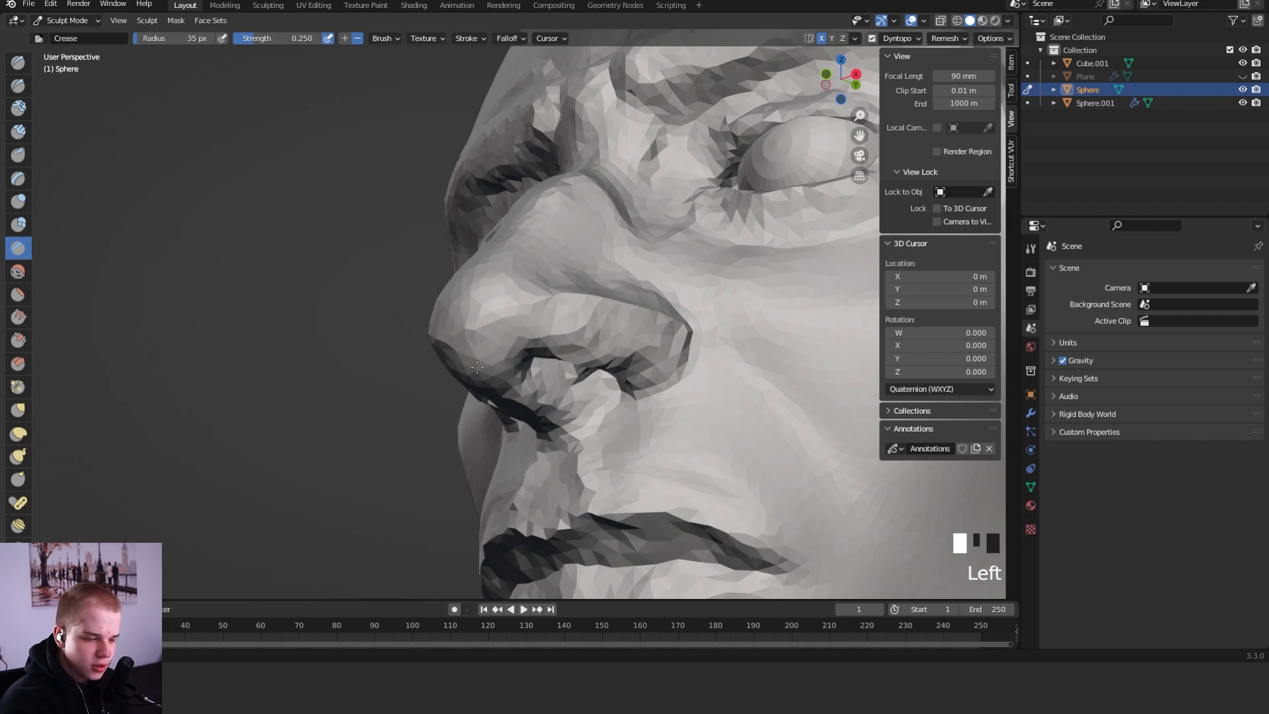
left_click_drag(440, 377, 519, 373)
Refine the area around the nostril wing with Crease strokes at 52 px radius
middle_click_drag(651, 336, 696, 348)
key("f")
left_click(721, 348)
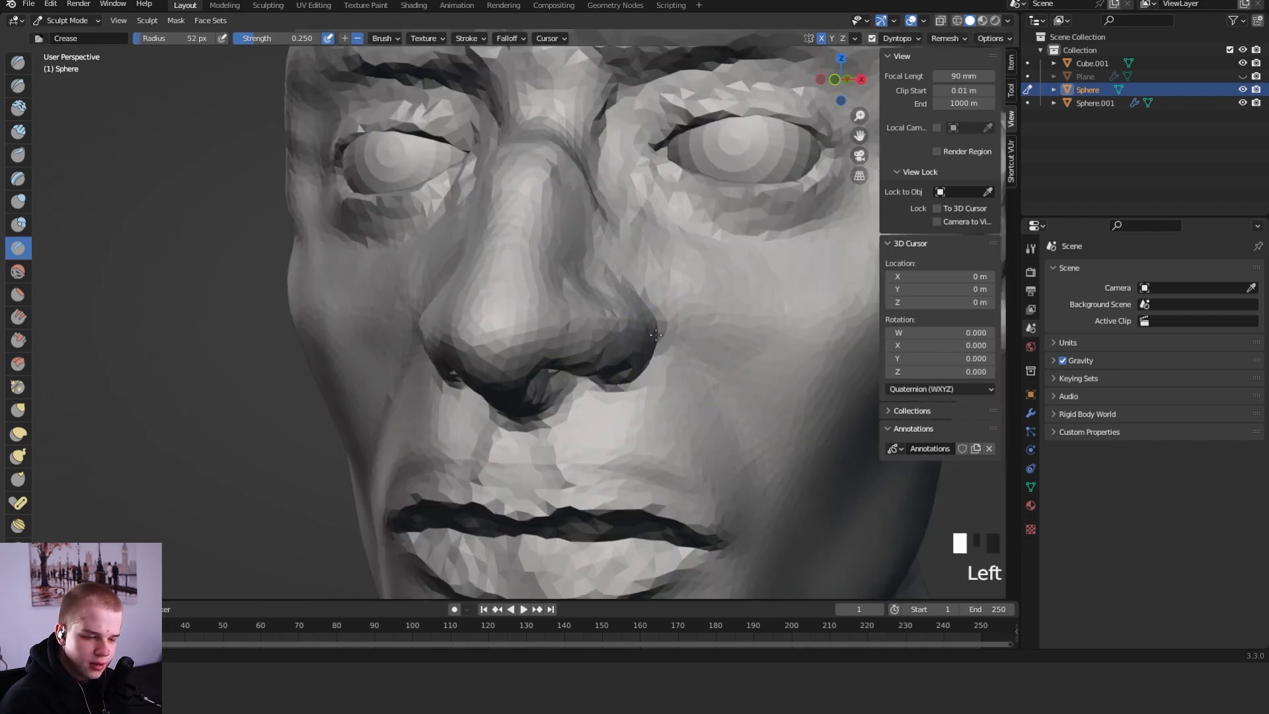
mouse_move(639, 264)
middle_mouse_down()
mouse_move(598, 271)
mouse_move(572, 304)
middle_mouse_up()
left_click_drag(568, 300, 570, 297)
Accent the groove above the nostril wing with a short Crease stroke at 35 px radius
middle_click_drag(708, 333, 654, 331, "alt")
mouse_move(654, 331)
middle_mouse_down("ctrl")
mouse_move(641, 308)
mouse_move(546, 320)
mouse_move(553, 313)
middle_mouse_up("ctrl")
key("f")
left_click(567, 313)
key("f")
left_click(570, 312)
left_click_drag(559, 302, 561, 299)
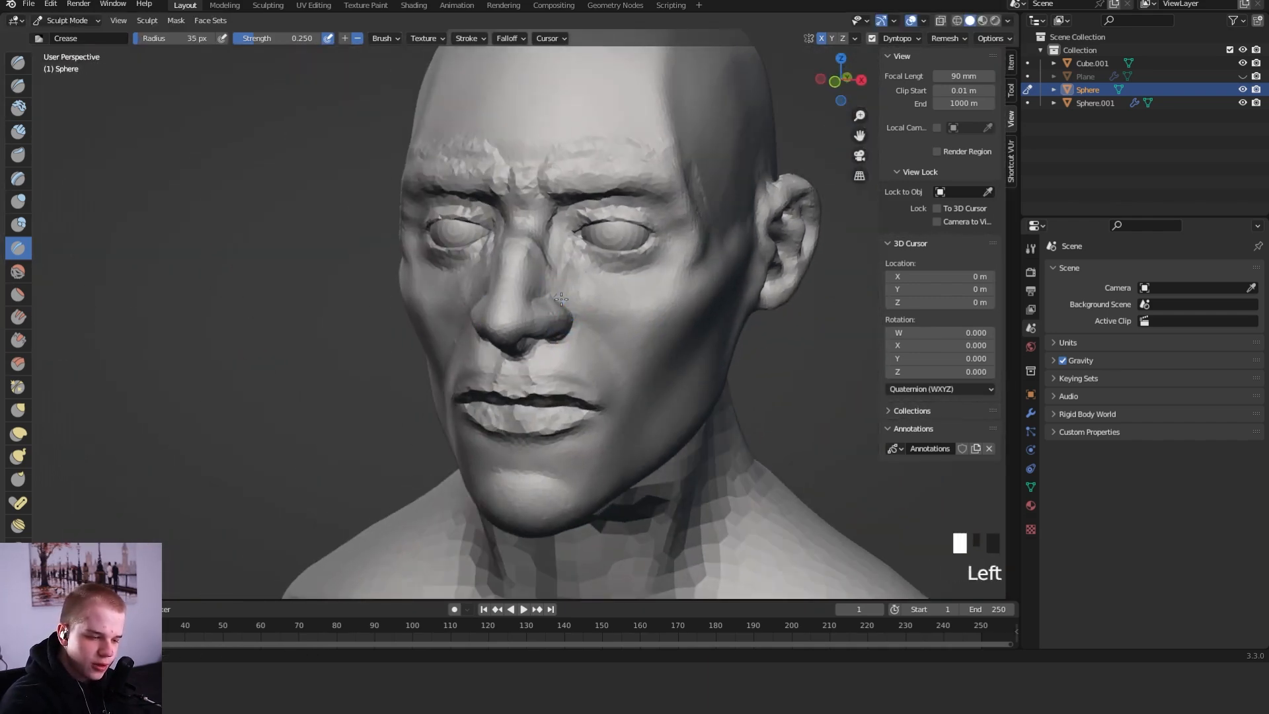
Smooth the lower part of the nose around the nostril with the resized brush
middle_click_drag(641, 386, 768, 378, "alt")
mouse_move(665, 307)
middle_mouse_down("ctrl")
mouse_move(675, 263)
mouse_move(704, 303)
middle_mouse_up("ctrl")
mouse_move(705, 303)
middle_mouse_down("shift")
mouse_move(668, 371)
mouse_move(661, 349)
mouse_move(641, 435)
middle_mouse_up("shift")
mouse_move(640, 434)
middle_mouse_down("shift")
mouse_move(699, 448)
mouse_move(635, 462)
middle_mouse_up("shift")
mouse_move(634, 462)
middle_mouse_down("ctrl")
mouse_move(617, 459)
mouse_move(606, 405)
mouse_move(668, 339)
mouse_move(634, 356)
mouse_move(602, 315)
middle_mouse_up("ctrl")
middle_click_drag(627, 392, 616, 378, "ctrl")
mouse_move(600, 393)
left_mouse_down("shift")
mouse_move(615, 407)
mouse_move(611, 397)
left_mouse_up("shift")
key("f")
left_click(627, 377)
mouse_move(664, 331)
left_mouse_down("shift")
mouse_move(624, 396)
mouse_move(646, 411)
left_mouse_up("shift")
Shape the nostril area under the nose with Clay Strips strokes at 40 px radius
key("f")
left_click(621, 371)
key("shift+space")
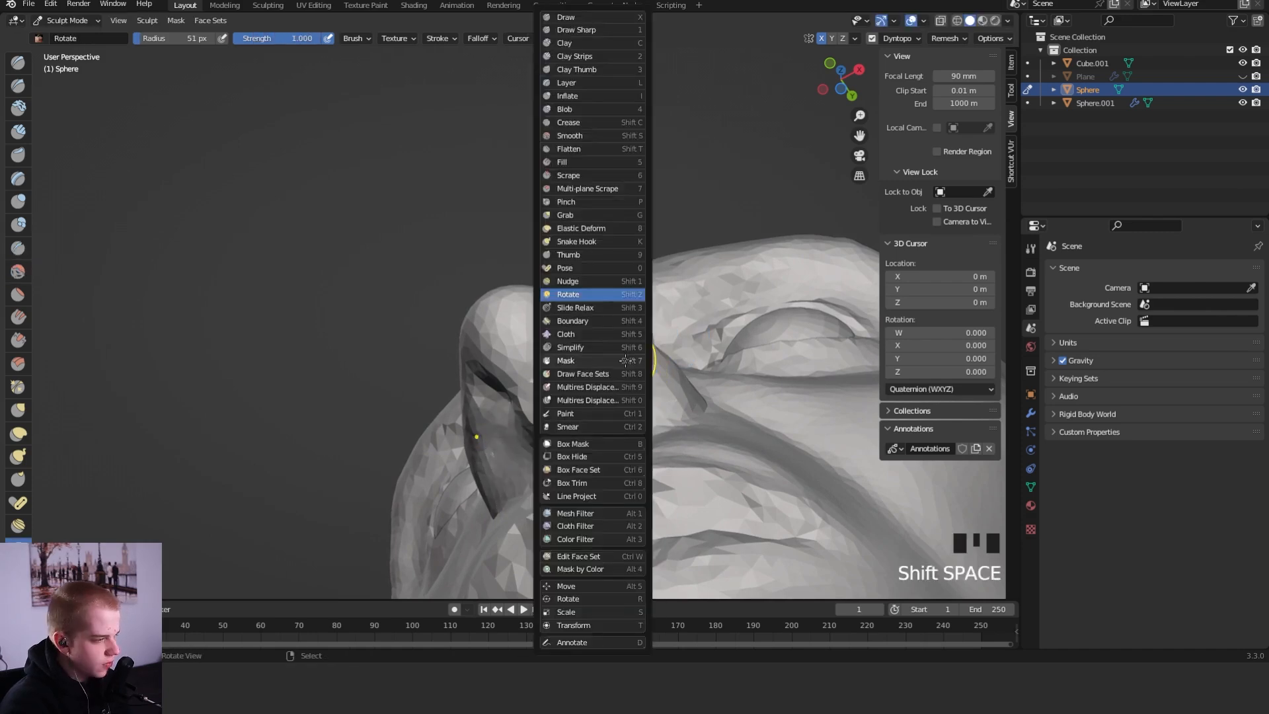
left_click(622, 345)
left_click_drag(651, 407, 659, 411)
mouse_move(594, 397)
left_mouse_down()
mouse_move(600, 415)
mouse_move(635, 429)
left_mouse_up()
mouse_move(603, 426)
middle_mouse_down()
mouse_move(623, 465)
mouse_move(645, 378)
middle_mouse_up()
left_click(945, 37)
left_click(598, 396)
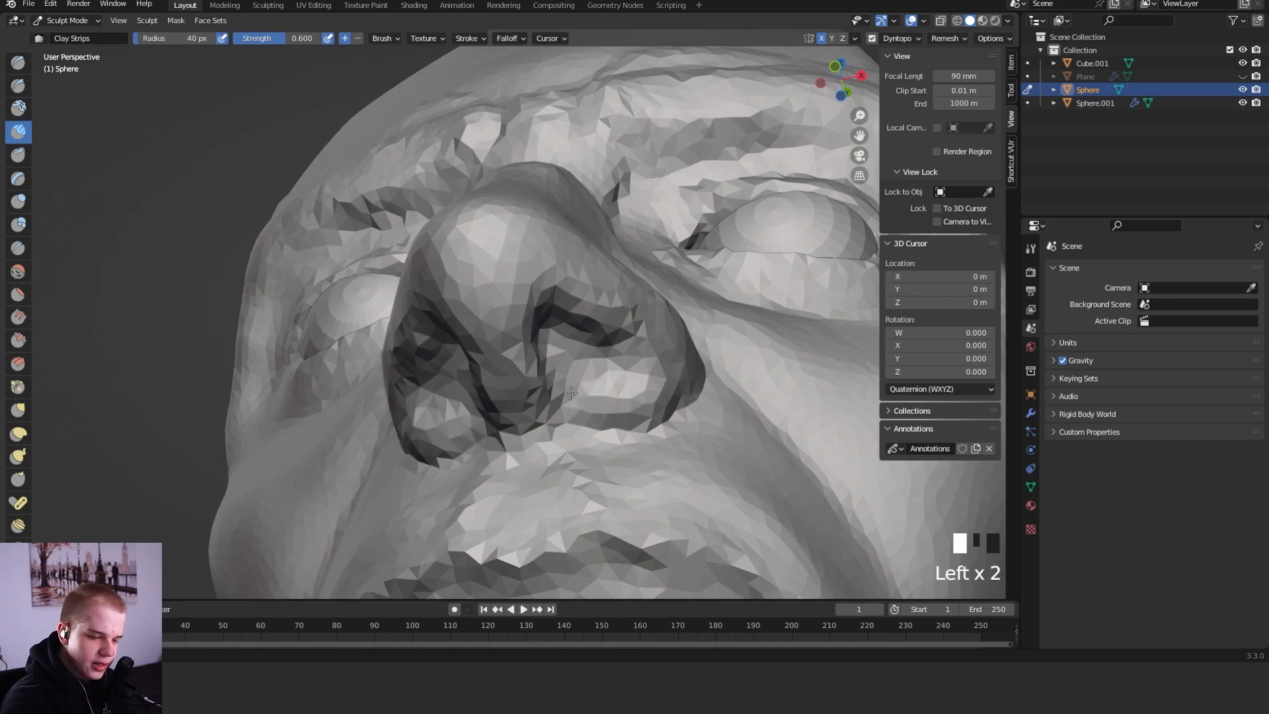
Build up the strip between the nostrils with Clay Strips at 50 px radius and pull it upward with the Grab brush
key("shift+c")
mouse_move(584, 411)
middle_mouse_down()
mouse_move(502, 425)
mouse_move(575, 453)
mouse_move(590, 423)
middle_mouse_up()
key("shift+space")
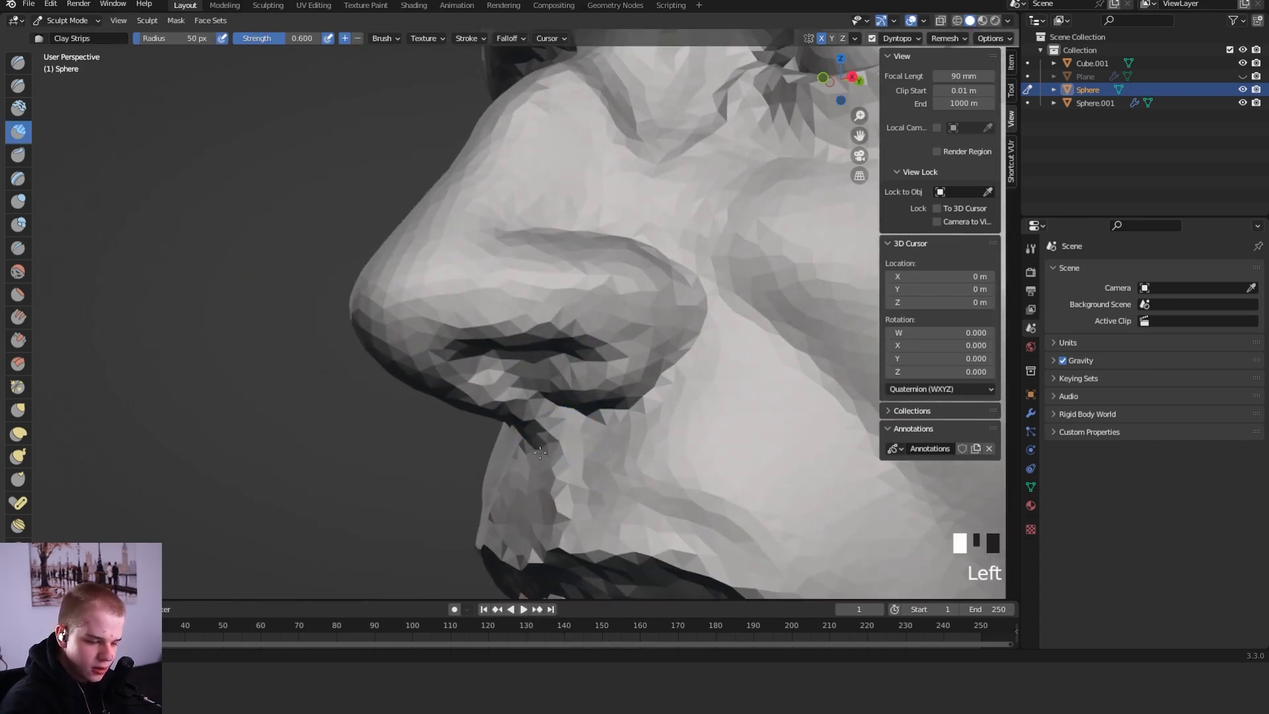
left_click_drag(477, 403, 492, 380)
key("g")
left_click_drag(508, 428, 505, 399)
middle_click_drag(586, 397, 548, 416, "alt")
middle_click_drag(548, 416, 509, 436, "alt")
middle_click_drag(550, 349, 597, 323, "alt")
Crease the nostril opening with a stroke at 47 px radius
key("shift+c")
key("f")
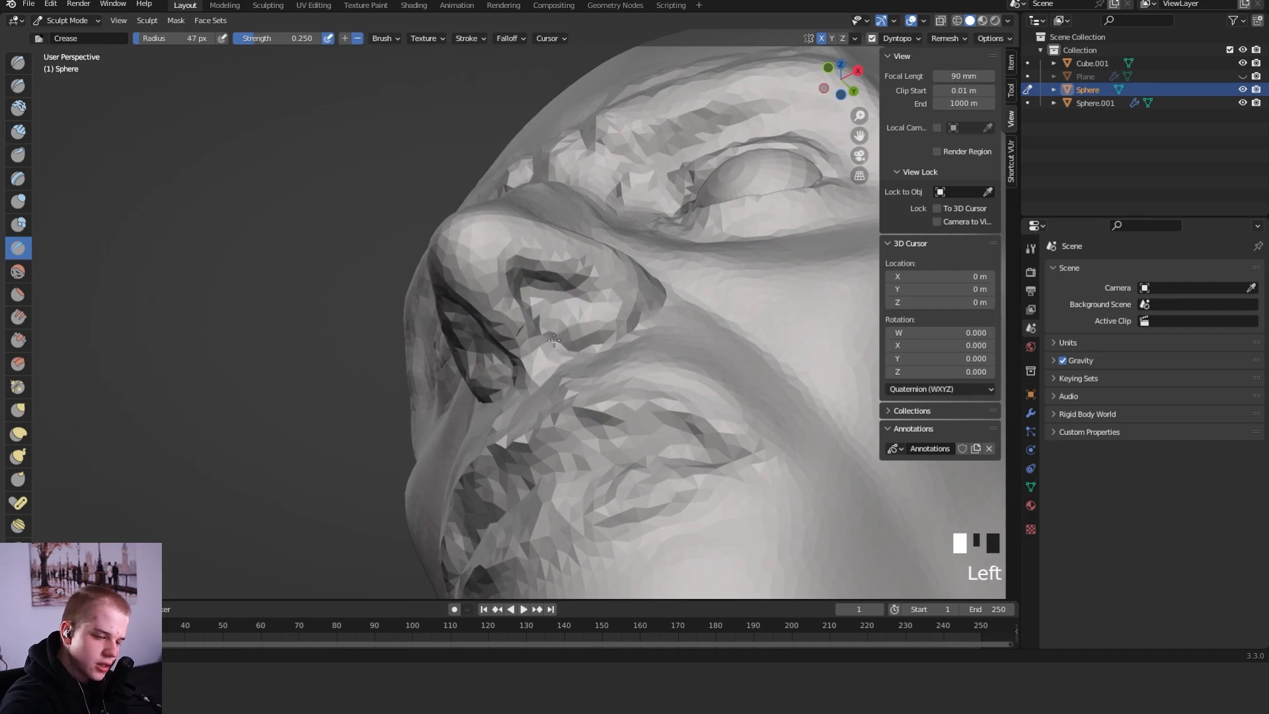
left_click_drag(524, 275, 552, 288)
Hollow out the nostrils from below with inverted Clay Strips strokes at 33 px radius
key("shift+space")
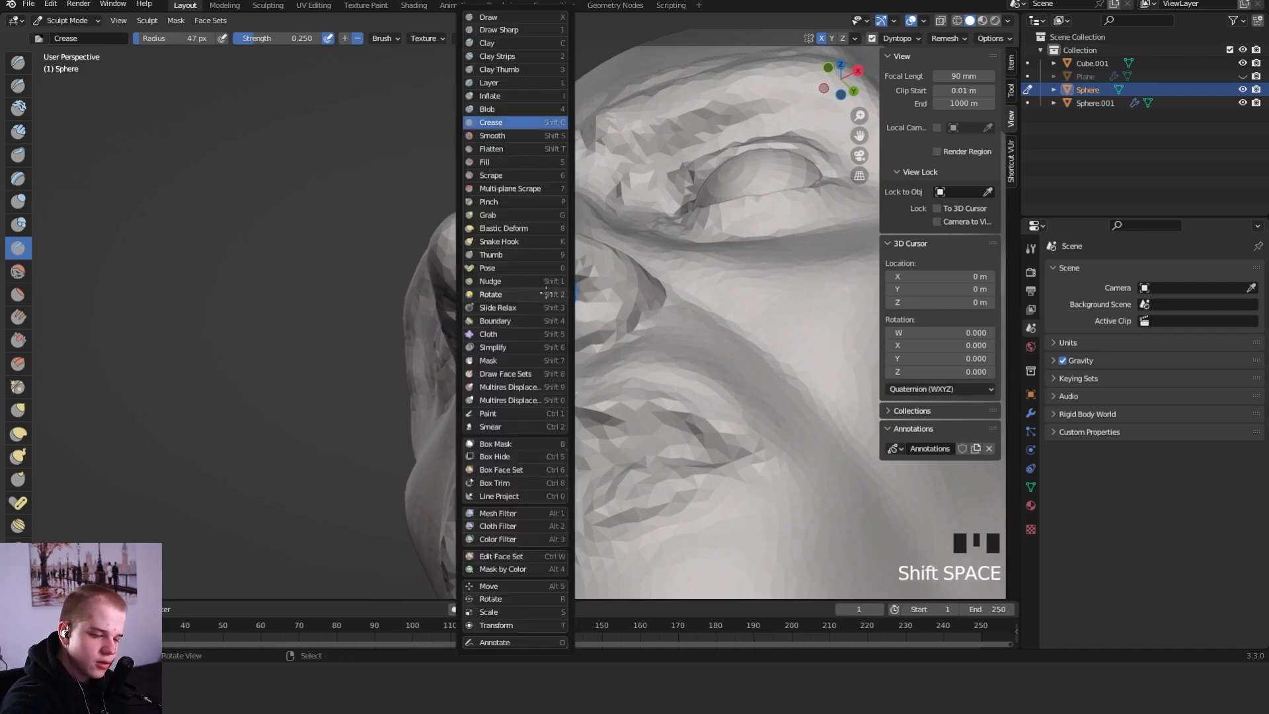
key("2")
key("f")
left_click(539, 280)
key("f")
left_click(511, 269)
middle_click_drag(520, 265, 529, 251)
key("f")
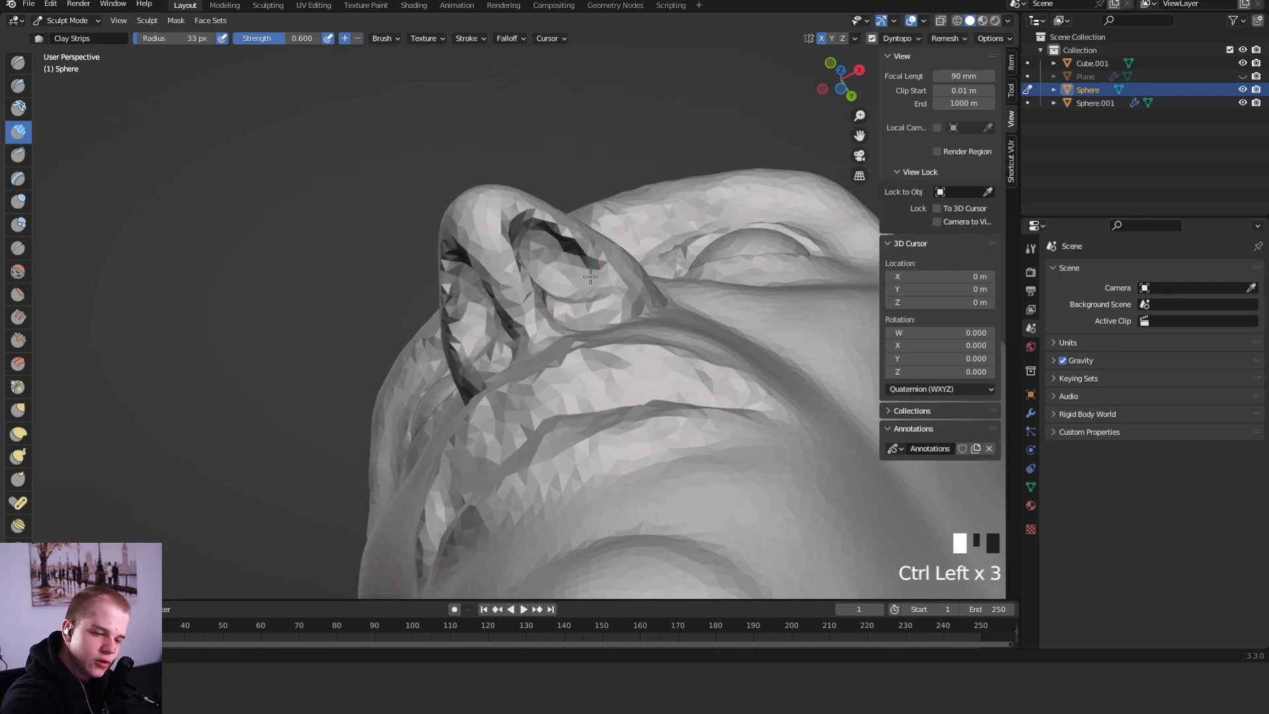
left_click_drag(582, 276, 593, 280, "ctrl")
middle_click_drag(601, 279, 664, 275)
Adjust the nostril wings in front and right side view with the Grab brush, setting its radius to 125 px
key("shift+c")
key("f")
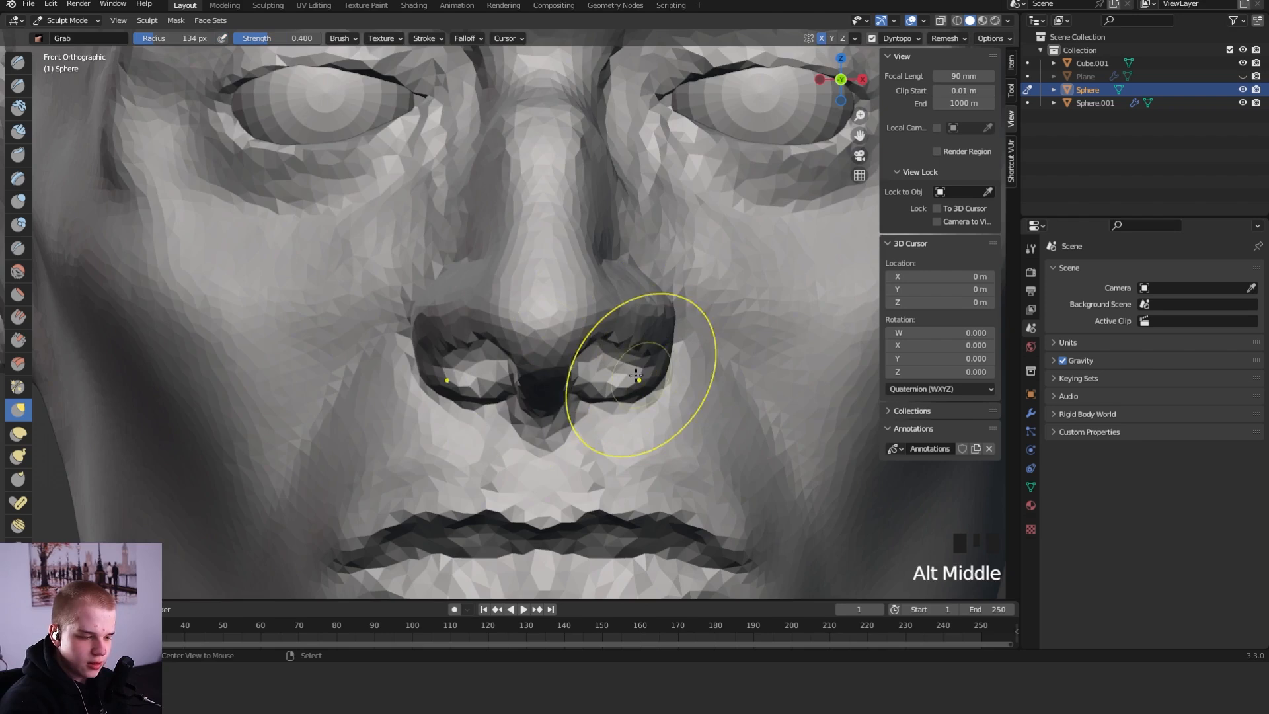
middle_click_drag(635, 375, 677, 304, "alt")
key("f")
left_click(734, 320)
key("f")
left_click(632, 308)
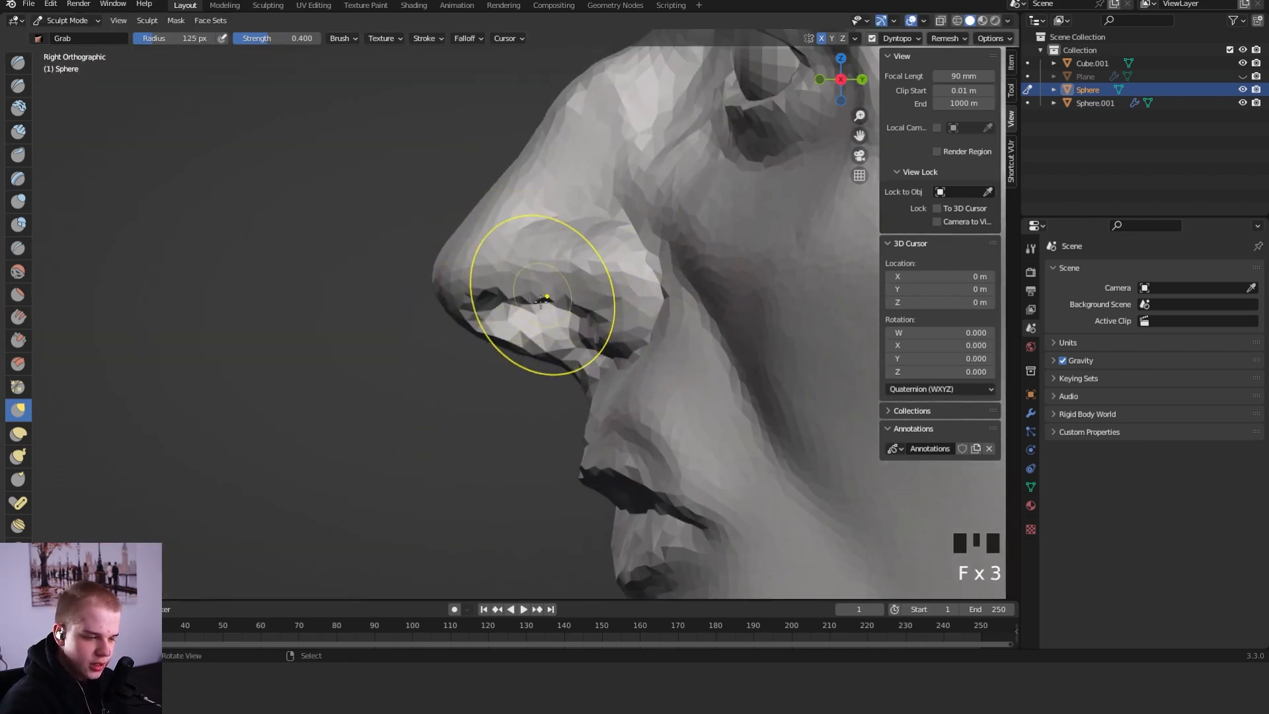
key("f")
left_click(549, 306)
Reposition the rear of the nostril wing with a short stroke of the resized Grab brush
middle_click_drag(621, 281, 634, 318, "alt")
key("f")
left_click(569, 326)
key("f")
left_click(660, 348)
mouse_move(661, 353)
left_mouse_down()
mouse_move(655, 335)
mouse_move(627, 329)
left_mouse_up()
middle_click_drag(701, 330, 652, 334)
middle_click_drag(516, 356, 487, 255, "alt")
Refine the nostril openings from below with Clay Strips strokes at 48 px radius
key("shift+c")
key("f")
key("c")
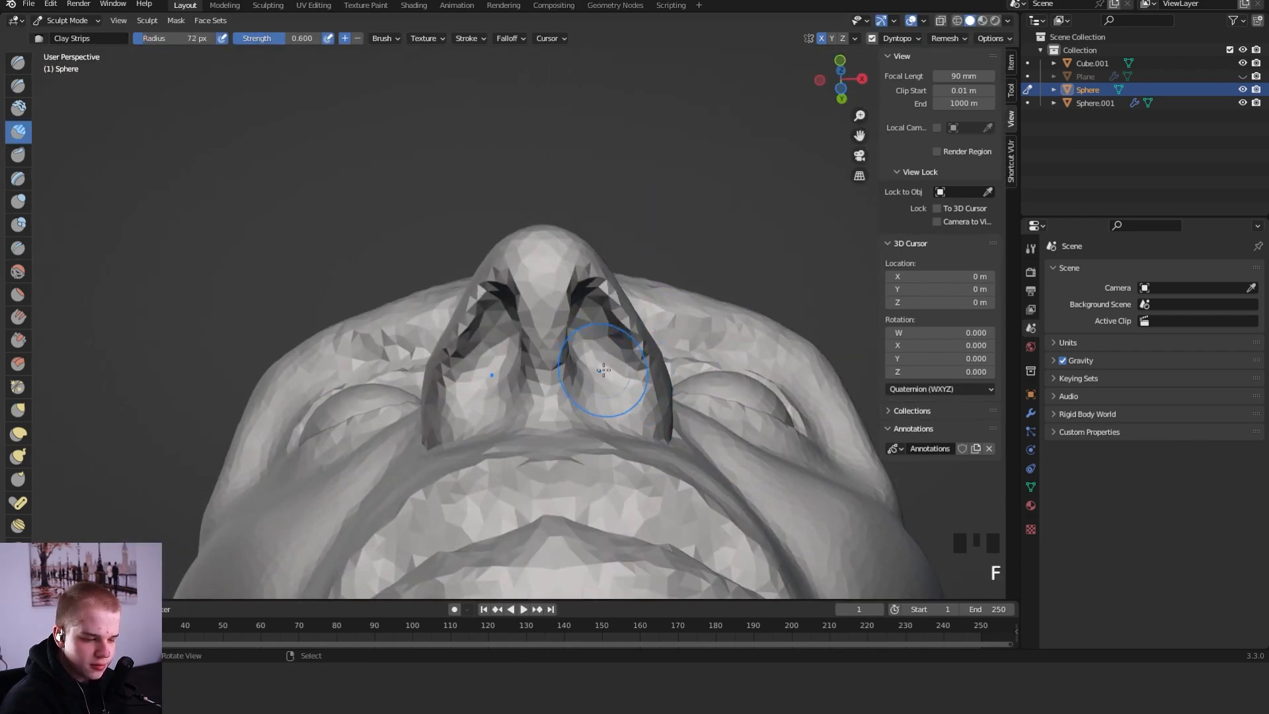
middle_click_drag(598, 386, 595, 267)
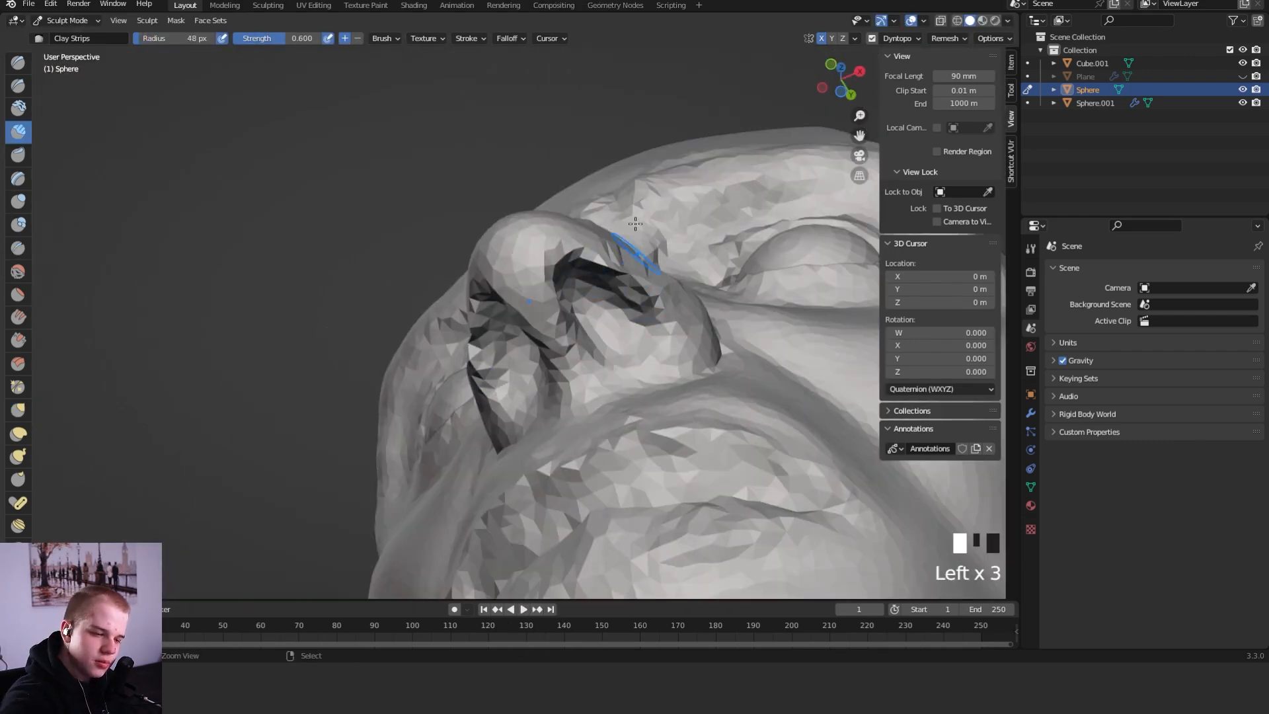
Sharpen the nostril wing with inverted Crease strokes at 31 px radius and smooth the side of the nose
left_click(20, 196)
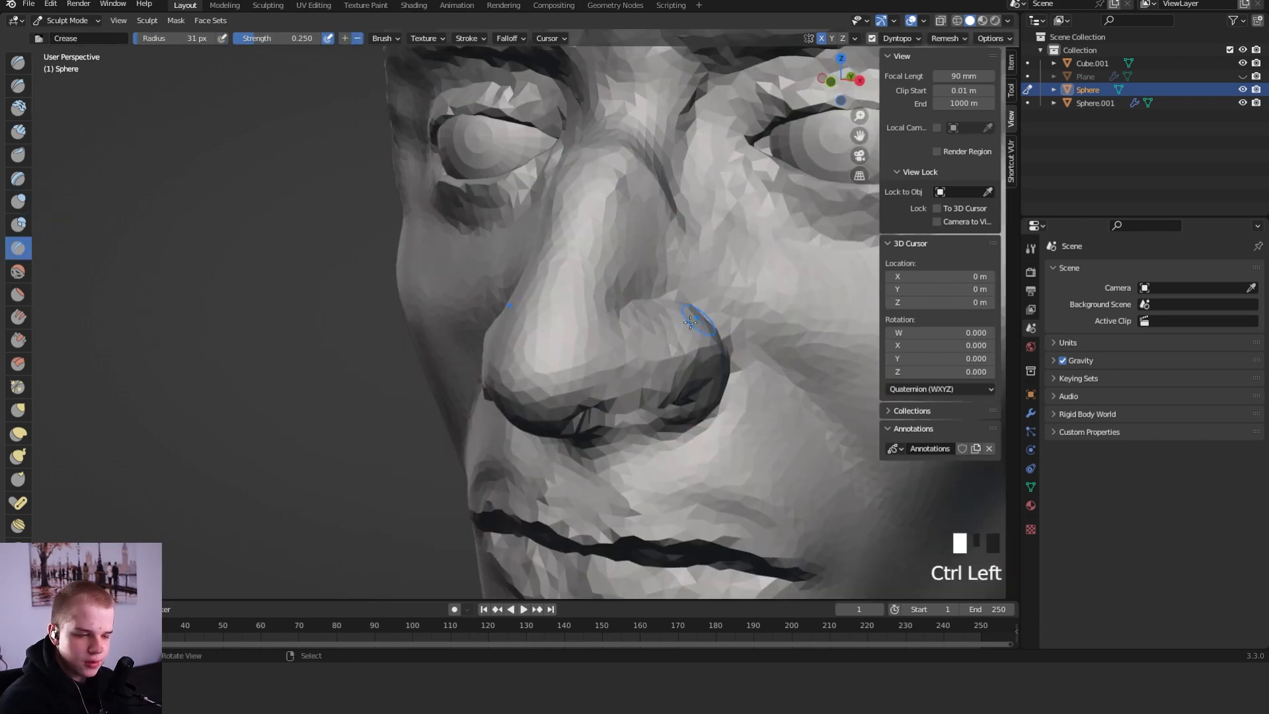
middle_click_drag(619, 187, 619, 289, "shift")
left_click_drag(600, 210, 624, 278, "shift")
Smooth a small area around the nose with the resized brush
mouse_move(667, 338)
middle_mouse_down("alt")
mouse_move(662, 346)
mouse_move(720, 359)
mouse_move(673, 334)
mouse_move(687, 340)
middle_mouse_up("alt")
scroll(660, 350, "down", 3)
key("f")
left_click(627, 367)
left_click_drag(586, 360, 571, 355, "shift")
key("f")
mouse_move(590, 345)
middle_mouse_down()
mouse_move(614, 360)
mouse_move(647, 348)
mouse_move(634, 377)
middle_mouse_up()
left_click(602, 368)
middle_click_drag(614, 377, 677, 383)
mouse_move(514, 340)
middle_mouse_down("ctrl")
mouse_move(511, 326)
mouse_move(504, 365)
mouse_move(526, 330)
middle_mouse_up("ctrl")
key("f")
left_click(518, 331)
left_click_drag(518, 336, 506, 397, "shift")
mouse_move(578, 317)
middle_mouse_down()
mouse_move(571, 349)
mouse_move(534, 346)
middle_mouse_up()
key("ctrl+z")
Even out the nose surface with the Scrape brush at 41 px radius
key("shift+space")
middle_click_drag(529, 391, 552, 367)
left_click(552, 367)
key("f")
left_click(542, 413)
middle_click_drag(580, 313, 654, 288)
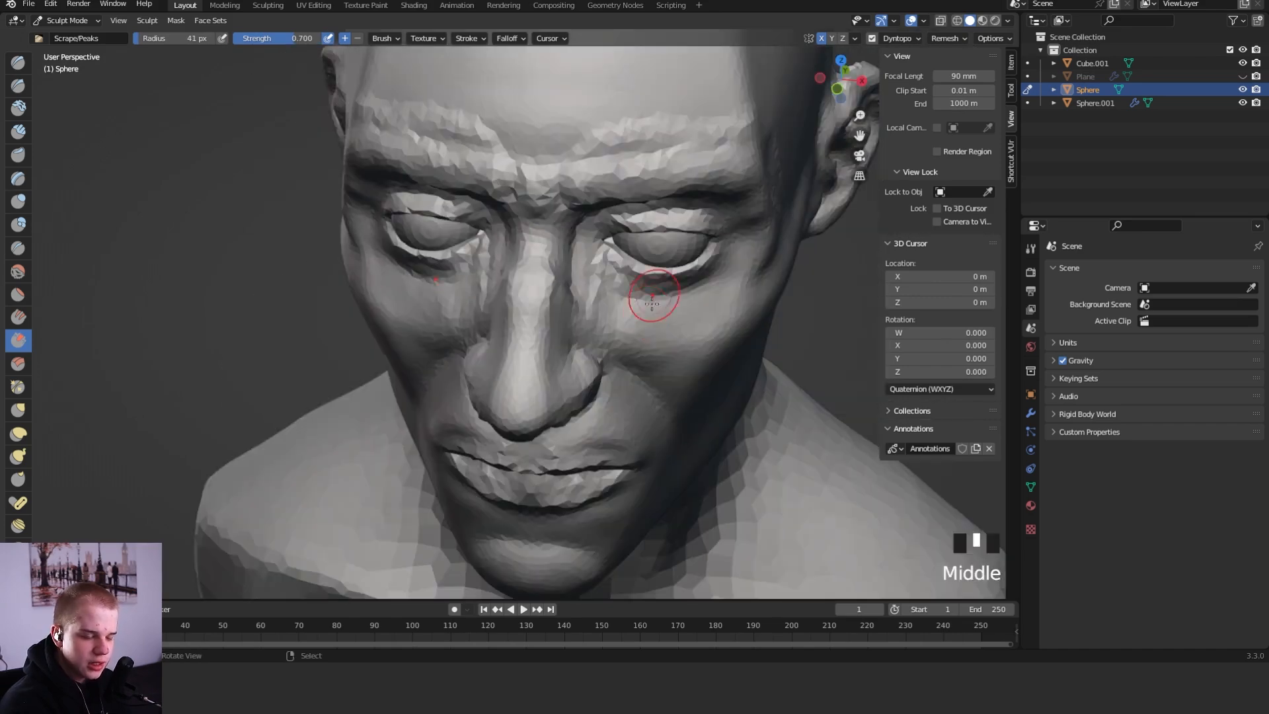
Adjust the upper side contour of the skull in front view with an enlarged Grab brush
middle_click_drag(535, 386, 547, 412, "alt")
key("f")
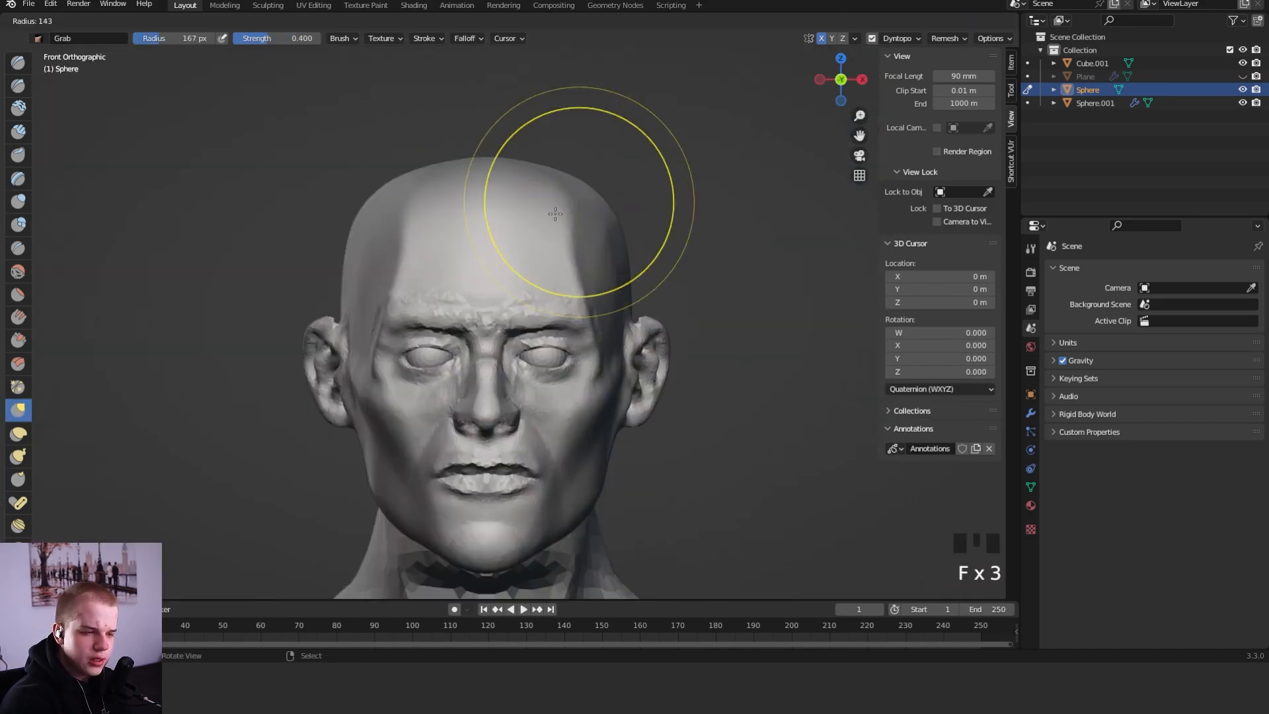
left_click(673, 201)
key("f")
left_click(651, 228)
mouse_move(646, 258)
middle_mouse_down()
mouse_move(574, 335)
mouse_move(560, 331)
middle_mouse_up()
middle_click_drag(644, 309, 664, 264)
Blend the side of the forehead above the temple with the Fill brush at about 85 px radius
key("shift+c")
key("f")
left_click(693, 297)
mouse_move(586, 328)
middle_mouse_down("shift")
mouse_move(585, 383)
mouse_move(598, 298)
middle_mouse_up("shift")
middle_click_drag(598, 297, 651, 335)
key("f")
left_click(666, 370)
middle_click_drag(671, 377, 611, 363)
mouse_move(648, 317)
middle_mouse_down("alt")
mouse_move(628, 312)
mouse_move(680, 319)
mouse_move(694, 283)
middle_mouse_up("alt")
key("shift+space")
key("6")
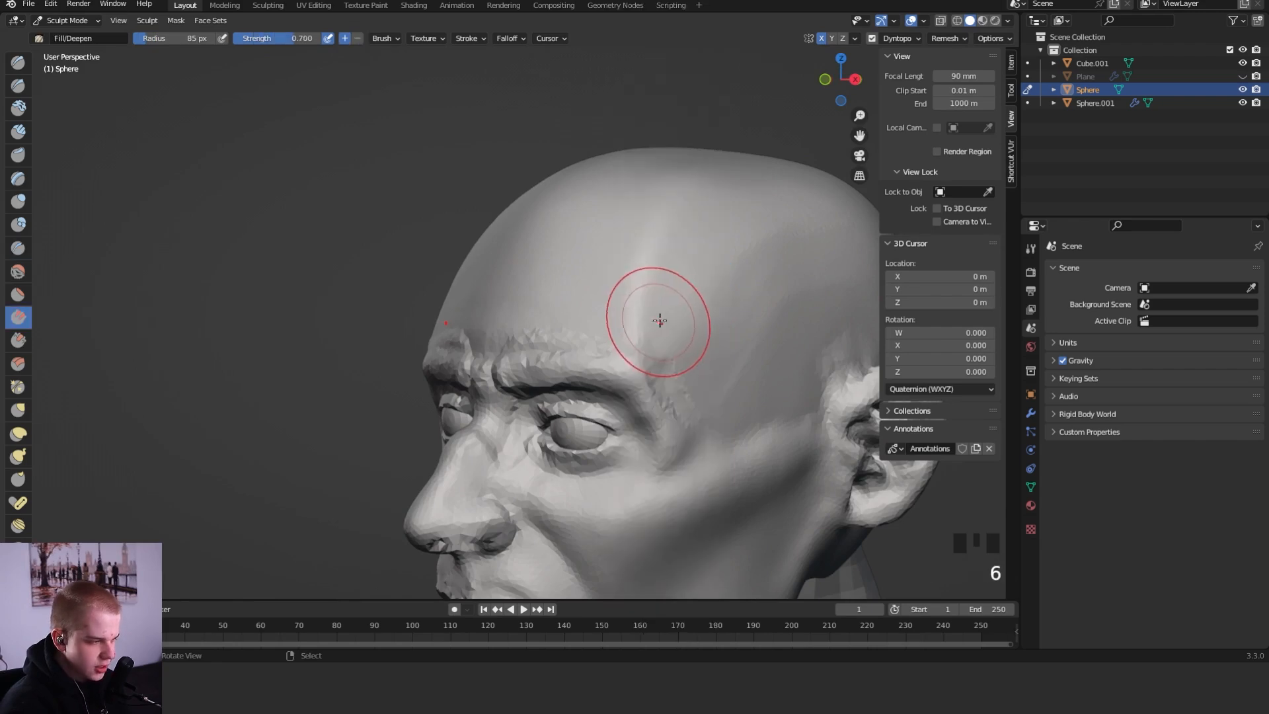
mouse_move(666, 326)
middle_mouse_down()
mouse_move(645, 326)
mouse_move(740, 317)
middle_mouse_up()
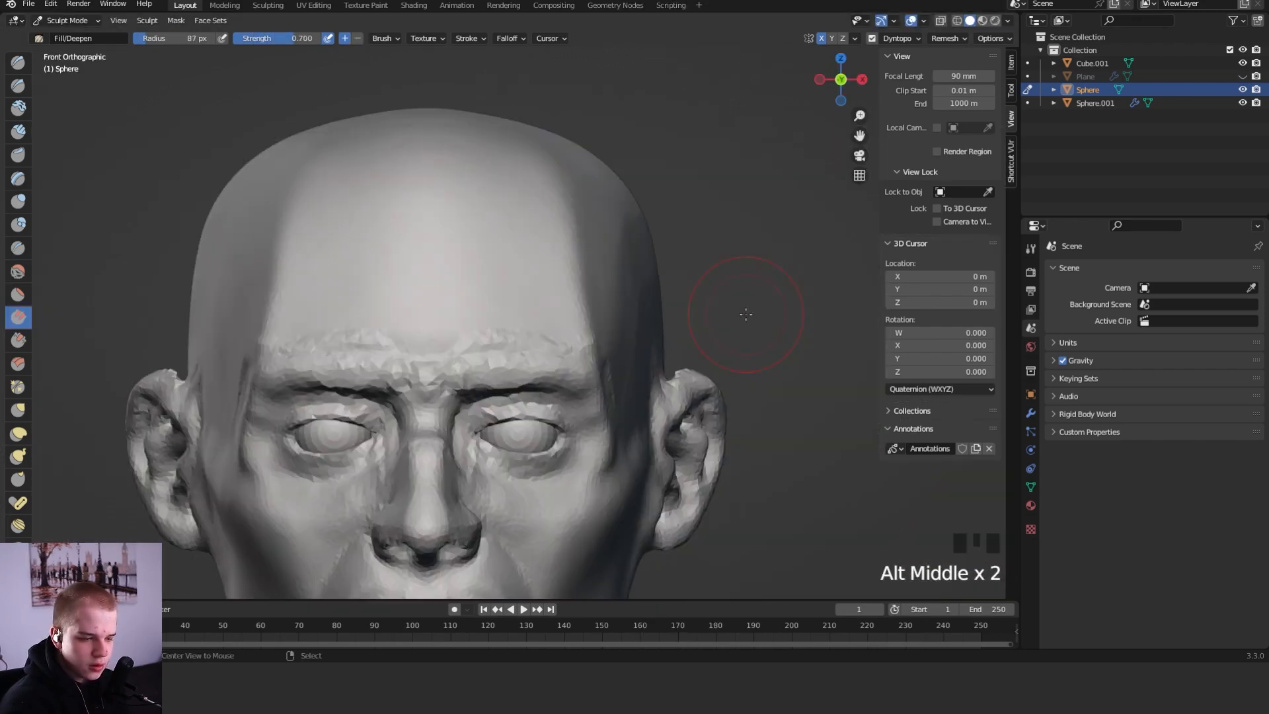
Adjust the upper side of the skull in front view with the Grab brush at 153 px radius
key("g")
key("f")
left_click(626, 284)
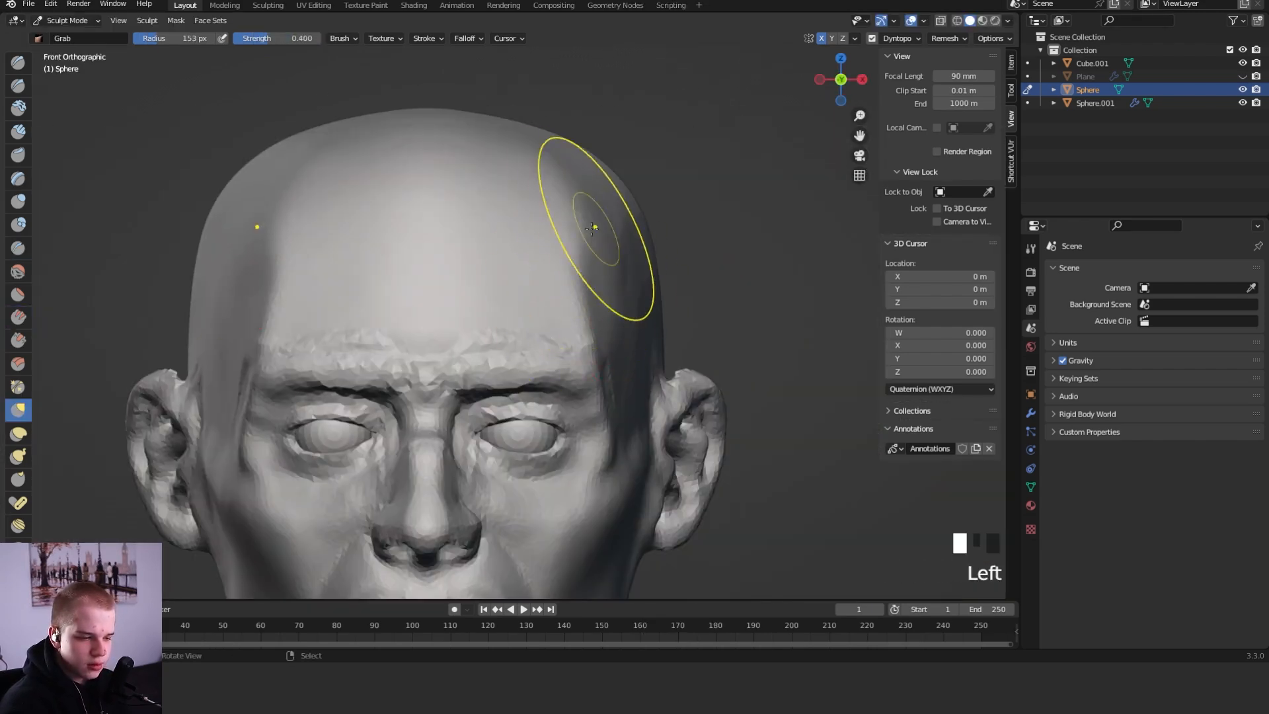
Flatten the temple edge beside the forehead in front view with the Scrape brush at 116 px radius
key("shift+space")
key("6")
key("f")
left_click(589, 284)
key("f")
left_click(685, 278)
left_click_drag(594, 316, 592, 267)
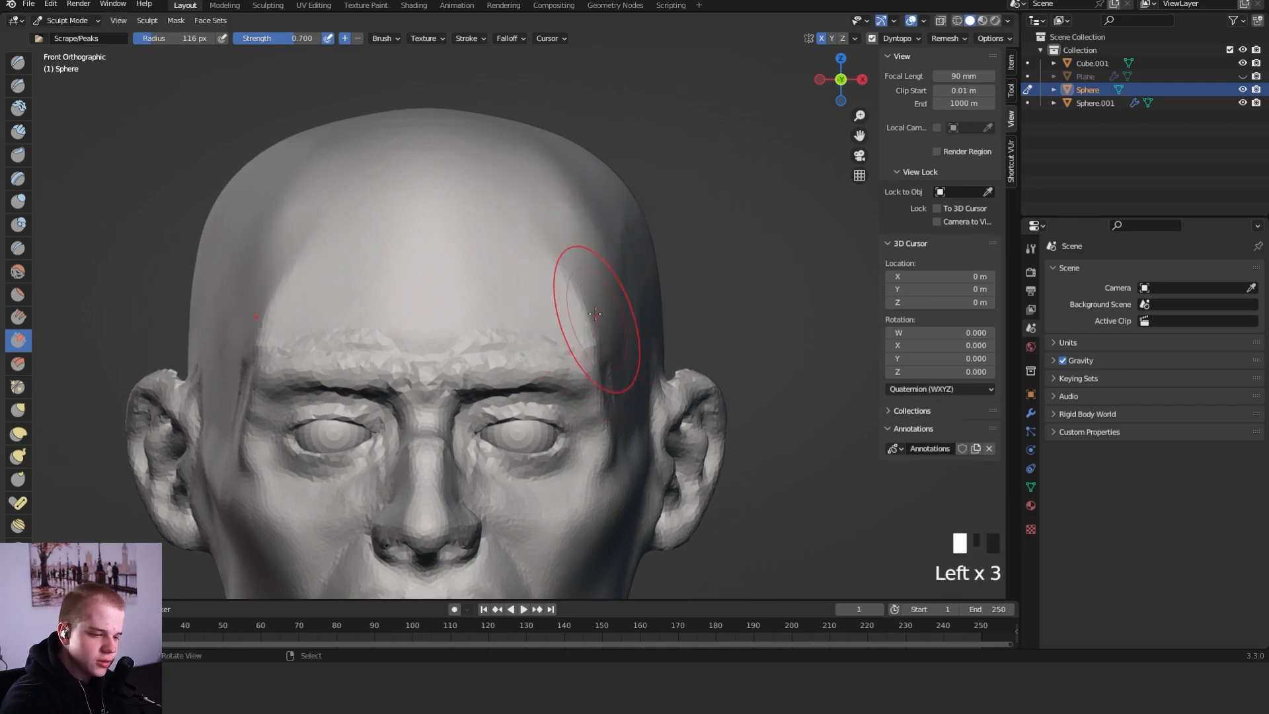
Raise the ridge along the temple line with an inverted Crease stroke at 75 px radius
key("shift+c")
middle_click_drag(667, 187, 598, 234)
middle_click_drag(615, 225, 637, 267, "ctrl")
key("f")
left_click(682, 267)
left_click_drag(593, 307, 745, 213, "ctrl")
middle_click_drag(758, 224, 605, 230)
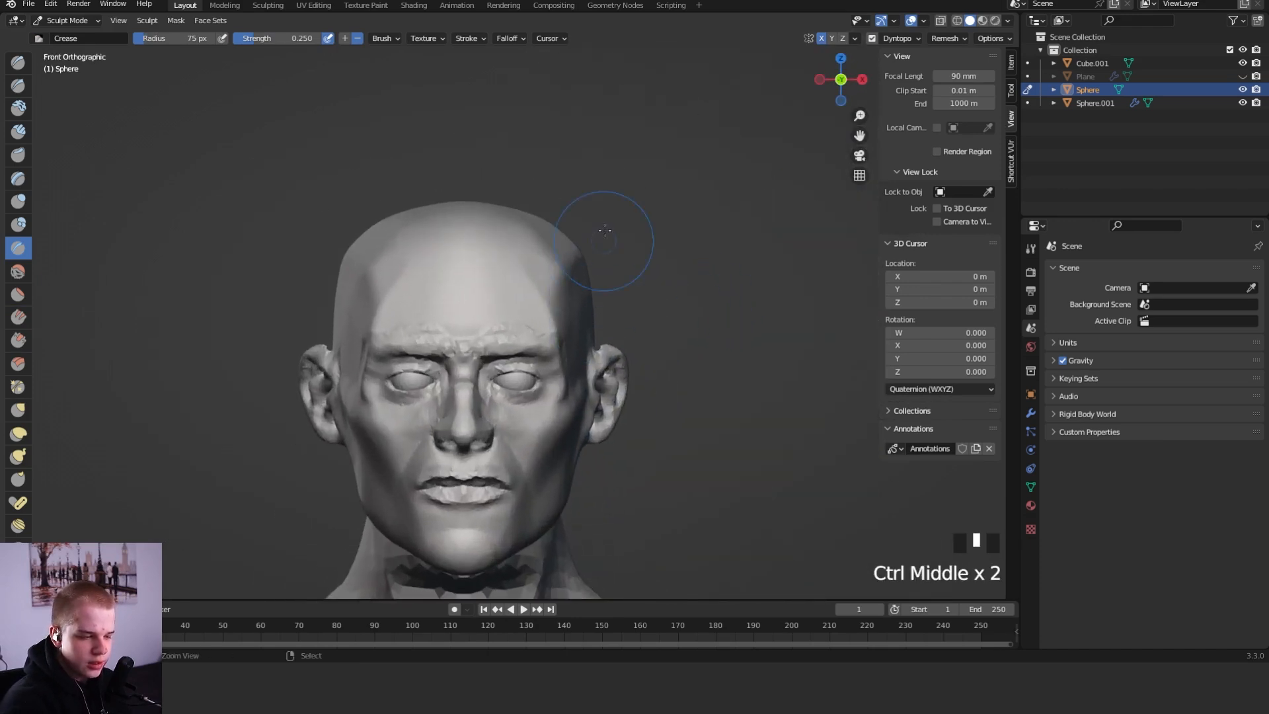
Adjust the temple line and the side of the forehead in front view with a resized Grab brush
key("g")
left_click(558, 303)
left_click(558, 312)
left_click(563, 304)
left_click(565, 301)
left_click(566, 297)
key("f")
left_click(538, 308)
left_click(547, 269)
left_click(556, 266)
Strengthen the ridge between forehead and temple with inverted Crease strokes at 87 px radius
middle_click_drag(614, 286, 651, 269)
key("shift+space")
key("f")
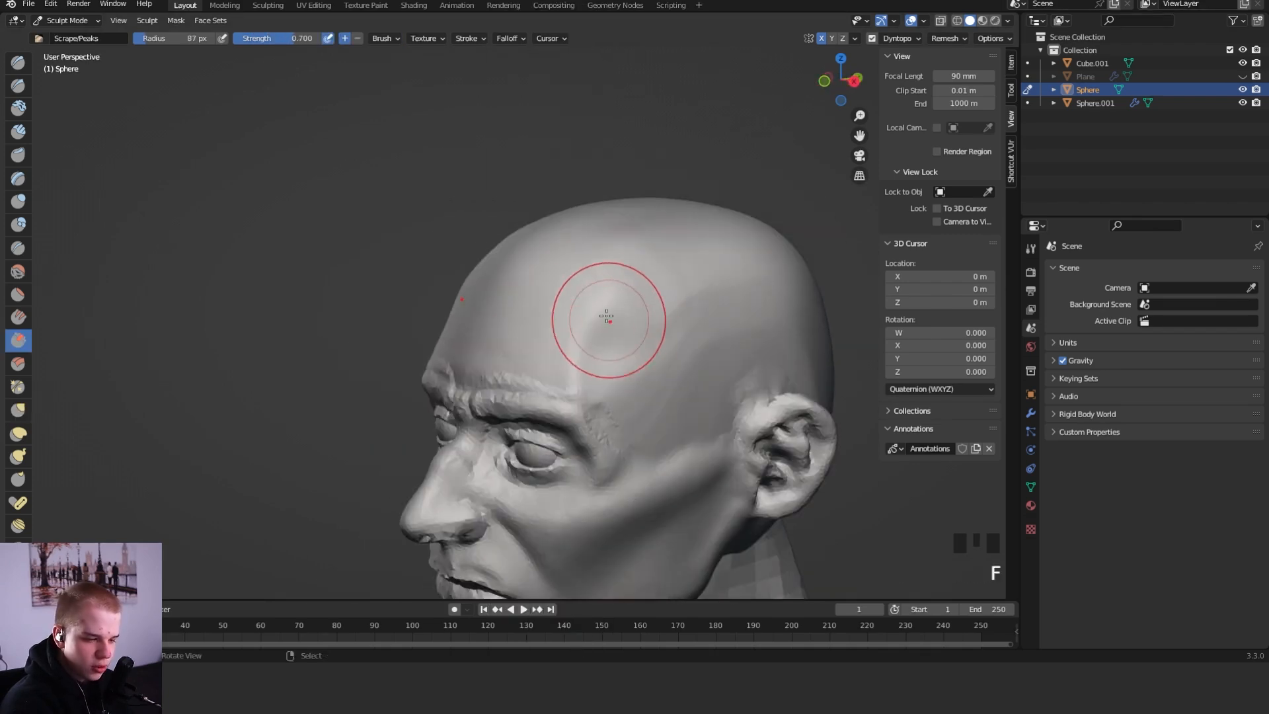
middle_click_drag(622, 403, 592, 329)
key("shift+c")
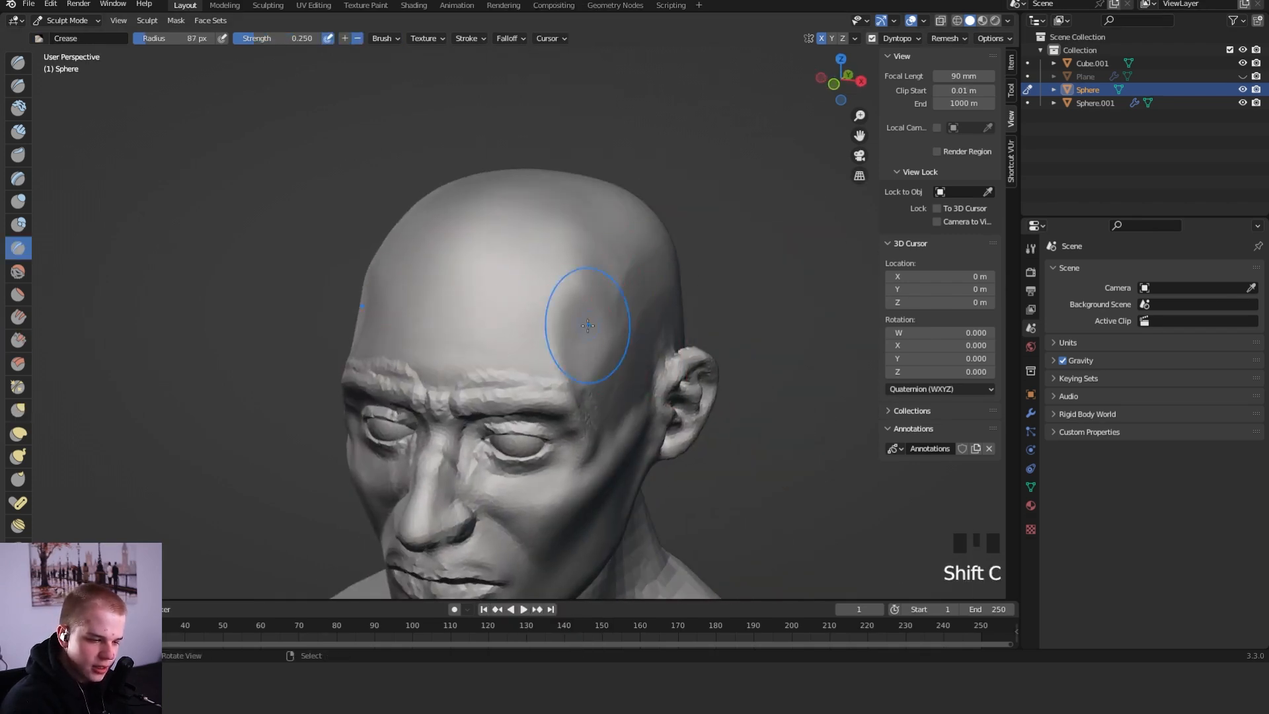
left_click_drag(581, 282, 654, 248, "ctrl")
middle_click_drag(651, 266, 614, 311)
left_click_drag(574, 330, 760, 174, "ctrl")
key("f")
left_click(699, 280)
Even out the side of the forehead in front view with the Scrape brush at 99 px radius
key("shift+space")
key("6")
key("KP_1")
middle_click_drag(582, 208, 567, 266, "shift")
key("f")
left_click(575, 323)
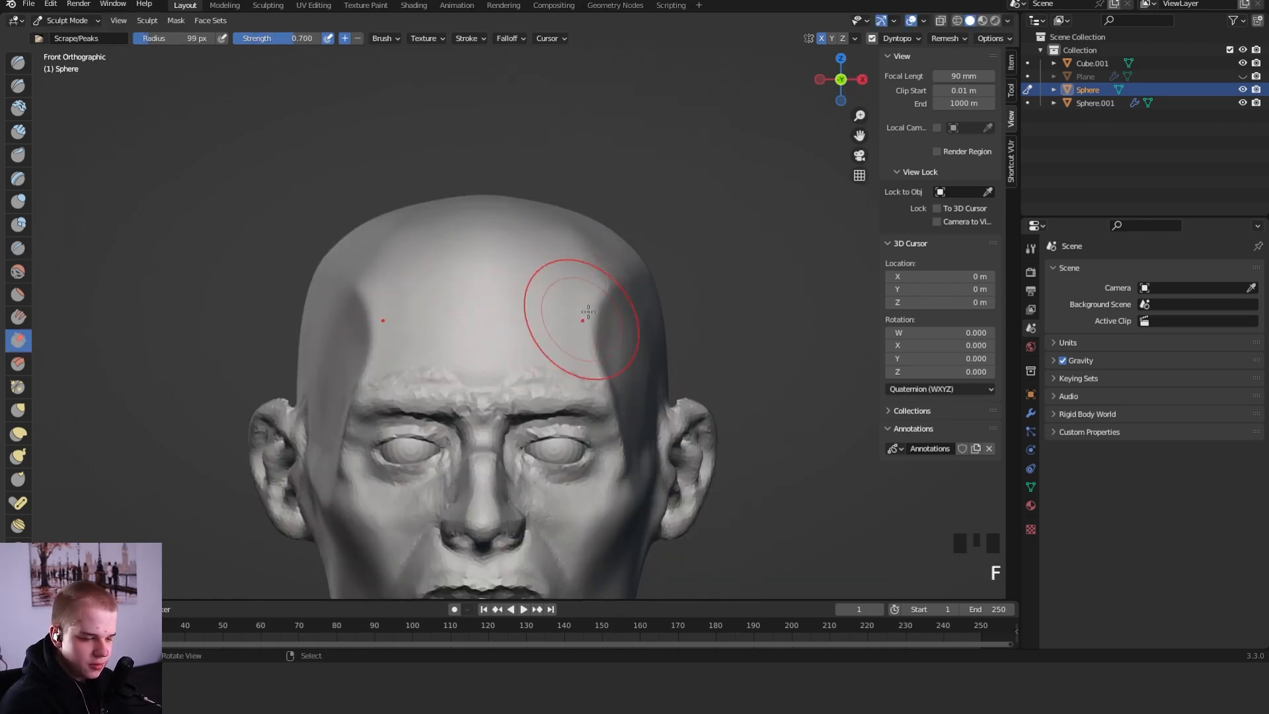
Carve the forehead's plane edges down to the center of the brow with the Crease brush at 38 px radius
key("shift+c")
middle_click_drag(553, 320, 559, 298)
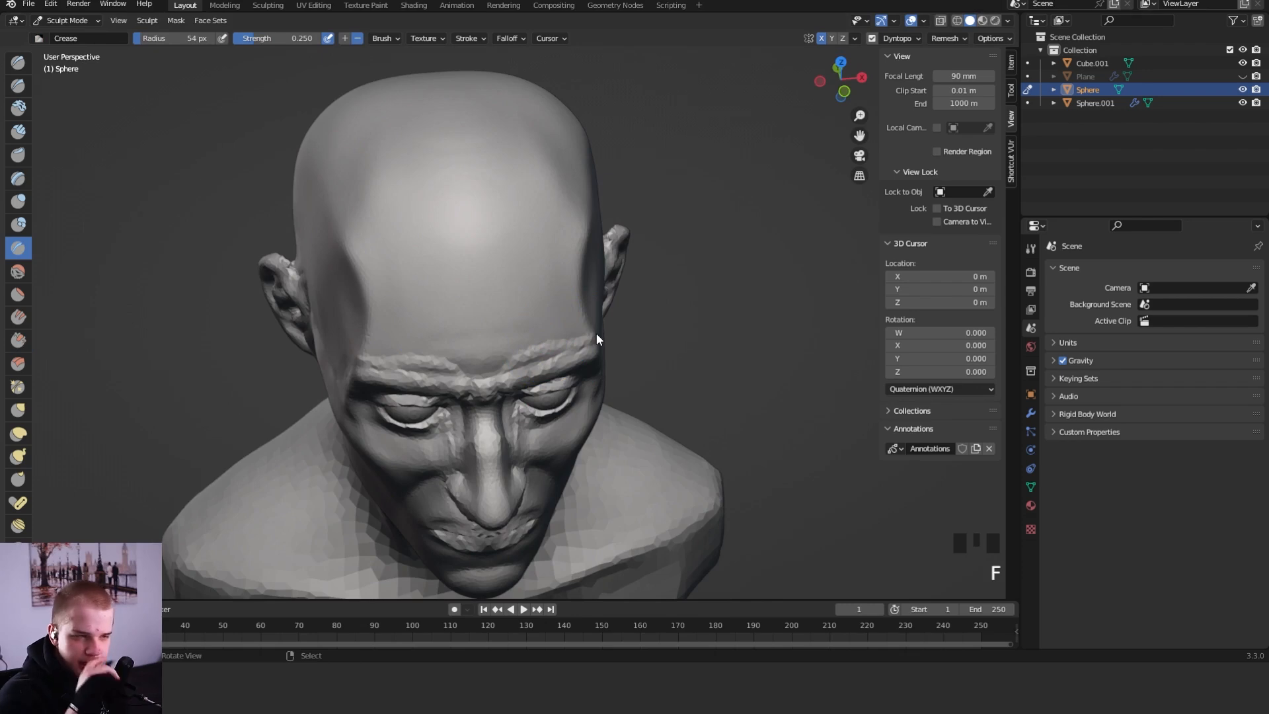
key("f")
left_click(572, 264)
left_click_drag(572, 266, 559, 275)
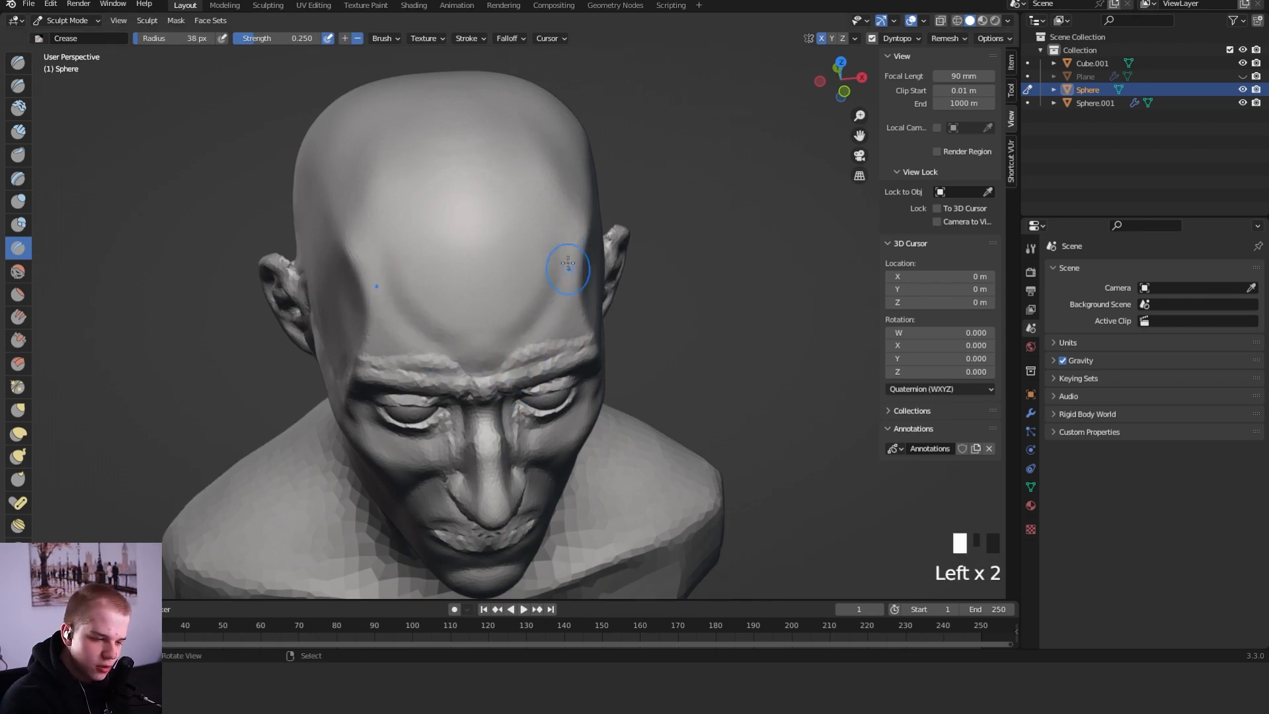
middle_click_drag(588, 395, 615, 330, "alt")
middle_click_drag(614, 330, 580, 336, "ctrl")
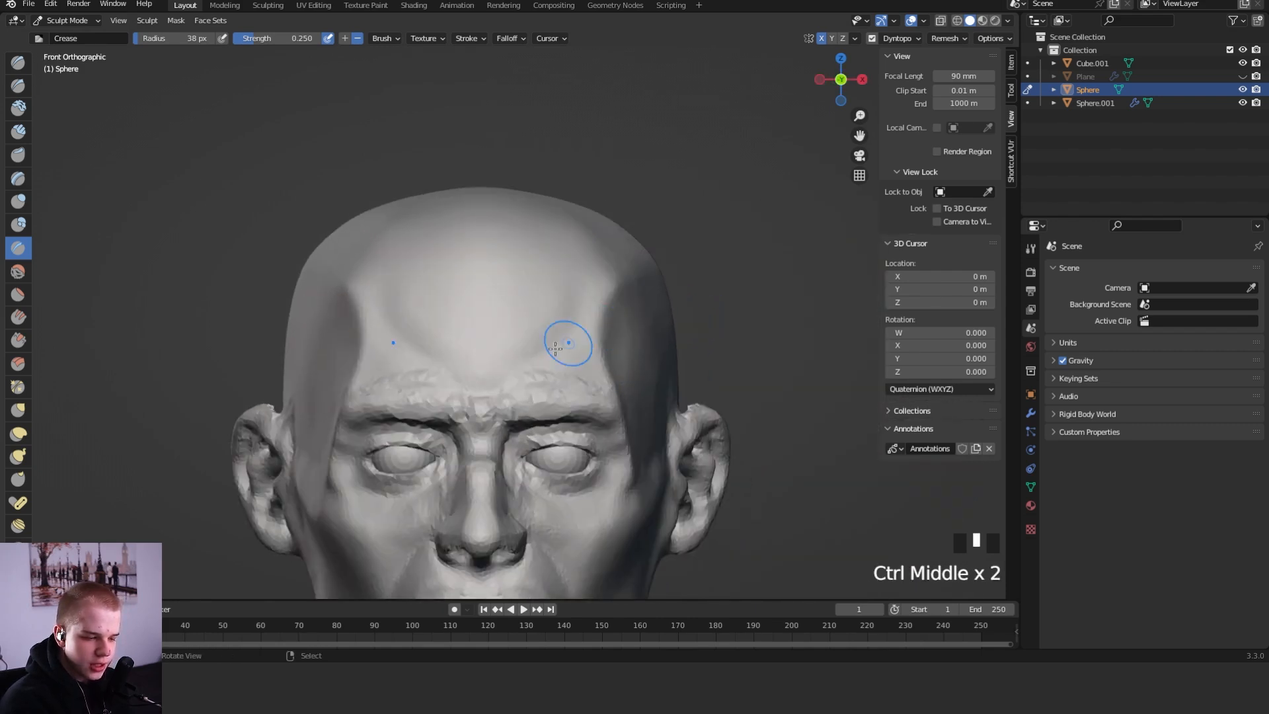
left_click_drag(498, 390, 502, 378)
Smooth the rough brow surface, the temple ridge and the side of the skull
middle_click_drag(663, 316, 581, 331)
middle_click_drag(602, 330, 618, 360, "ctrl")
middle_click_drag(628, 360, 646, 299, "ctrl")
middle_click_drag(581, 340, 628, 361)
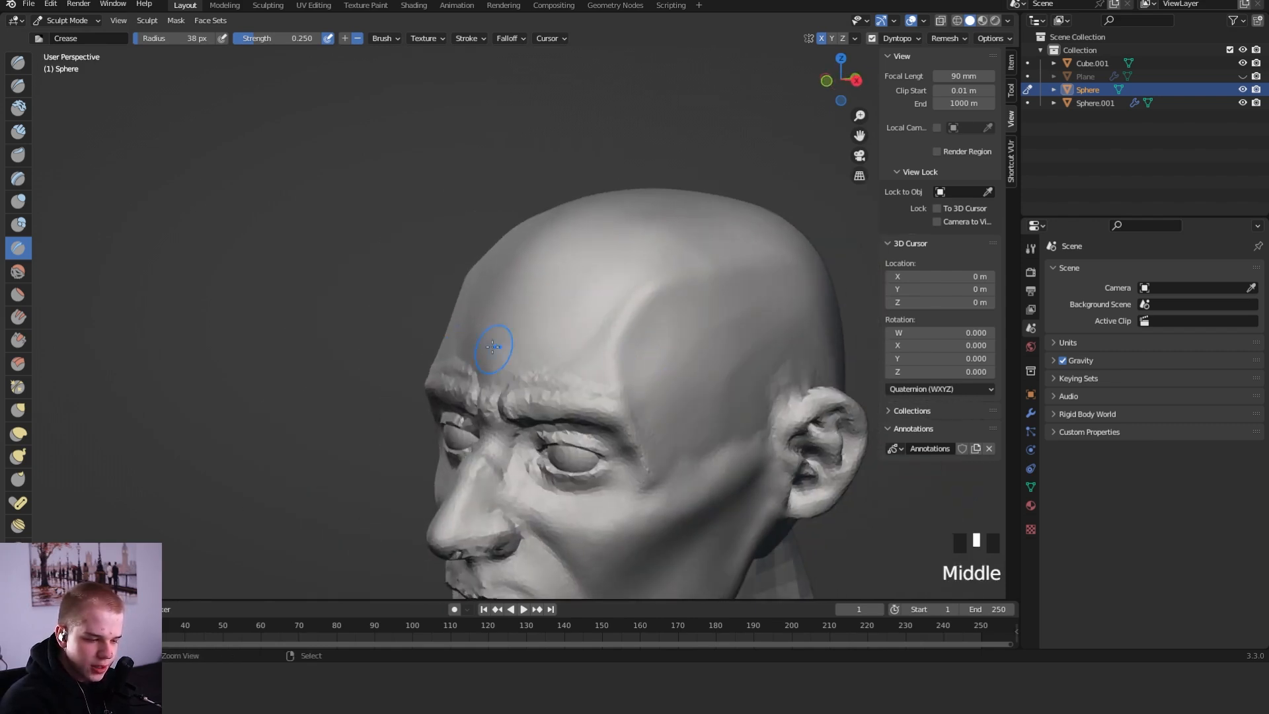
middle_click_drag(578, 323, 691, 317)
left_click_drag(595, 366, 618, 403, "shift")
mouse_move(617, 403)
middle_mouse_down("alt")
mouse_move(668, 376)
mouse_move(625, 458)
mouse_move(581, 382)
mouse_move(629, 328)
middle_mouse_up("alt")
left_click(636, 198, "shift")
mouse_move(636, 201)
left_mouse_down("shift")
mouse_move(629, 240)
mouse_move(644, 231)
left_mouse_up("shift")
middle_click_drag(718, 208, 700, 297, "ctrl")
middle_click_drag(700, 298, 621, 308)
middle_click_drag(621, 307, 609, 255, "ctrl")
left_click_drag(609, 255, 645, 291, "shift")
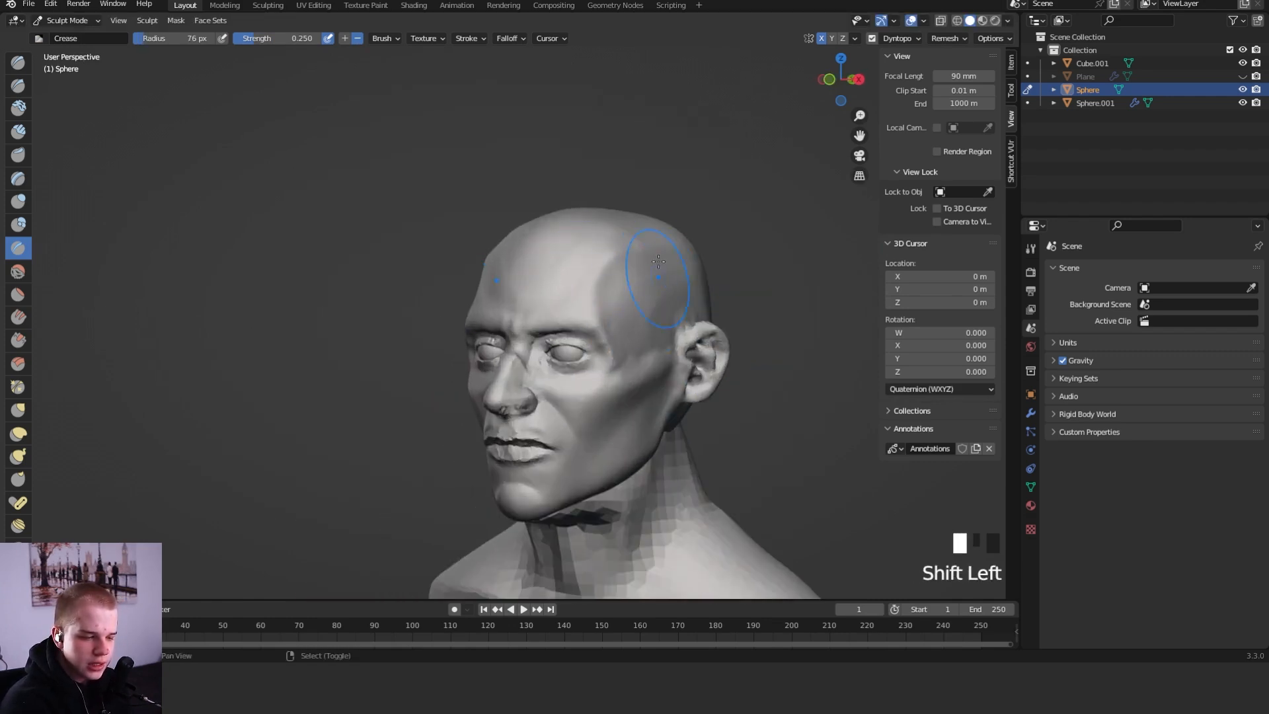
Pull the inner end of the eyebrow ridge down toward the nose with the Grab brush in front view
middle_click_drag(645, 291, 759, 261, "alt")
mouse_move(652, 249)
middle_mouse_down("ctrl")
mouse_move(660, 303)
mouse_move(614, 337)
mouse_move(646, 390)
middle_mouse_up("ctrl")
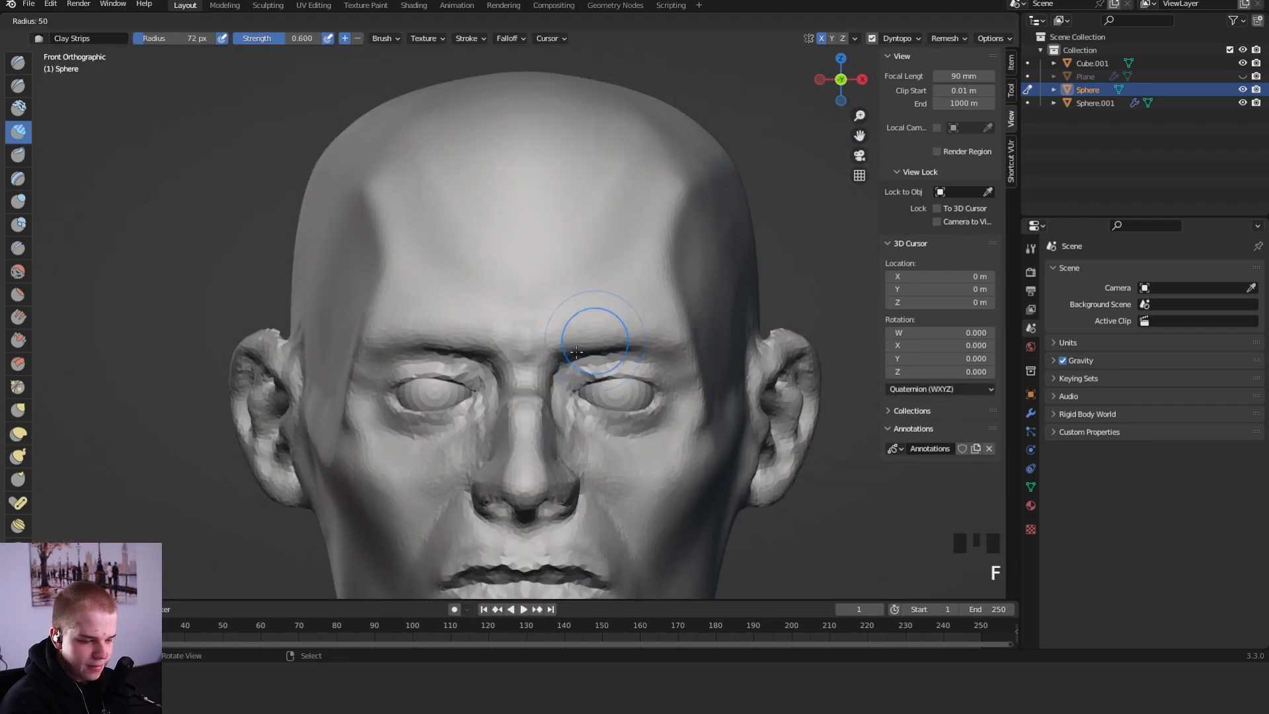
middle_click_drag(590, 334, 601, 340, "ctrl")
key("g")
left_click_drag(601, 335, 580, 381)
middle_click_drag(590, 337, 635, 427, "ctrl")
middle_click_drag(607, 351, 602, 315, "shift")
mouse_move(601, 315)
middle_mouse_down("shift")
mouse_move(608, 363)
mouse_move(583, 337)
middle_mouse_up("shift")
Refine the inner and outer ends of the eyebrow ridge with resized Grab strokes
key("f")
left_click(589, 343)
key("f")
left_click(497, 363)
mouse_move(506, 358)
left_mouse_down()
mouse_move(541, 339)
mouse_move(520, 364)
left_mouse_up()
key("f")
left_click(507, 370)
key("f")
left_click(641, 327)
left_click_drag(642, 328, 638, 328)
Smooth the area beneath the outer eyebrow with the resized brush
mouse_move(638, 328)
middle_mouse_down("ctrl")
mouse_move(640, 388)
mouse_move(617, 306)
middle_mouse_up("ctrl")
key("shift+c")
key("f")
left_click_drag(645, 357, 654, 360, "shift")
mouse_move(707, 384)
middle_mouse_down()
mouse_move(668, 414)
mouse_move(694, 383)
middle_mouse_up()
mouse_move(774, 351)
middle_mouse_down("alt")
mouse_move(733, 344)
mouse_move(837, 322)
middle_mouse_up("alt")
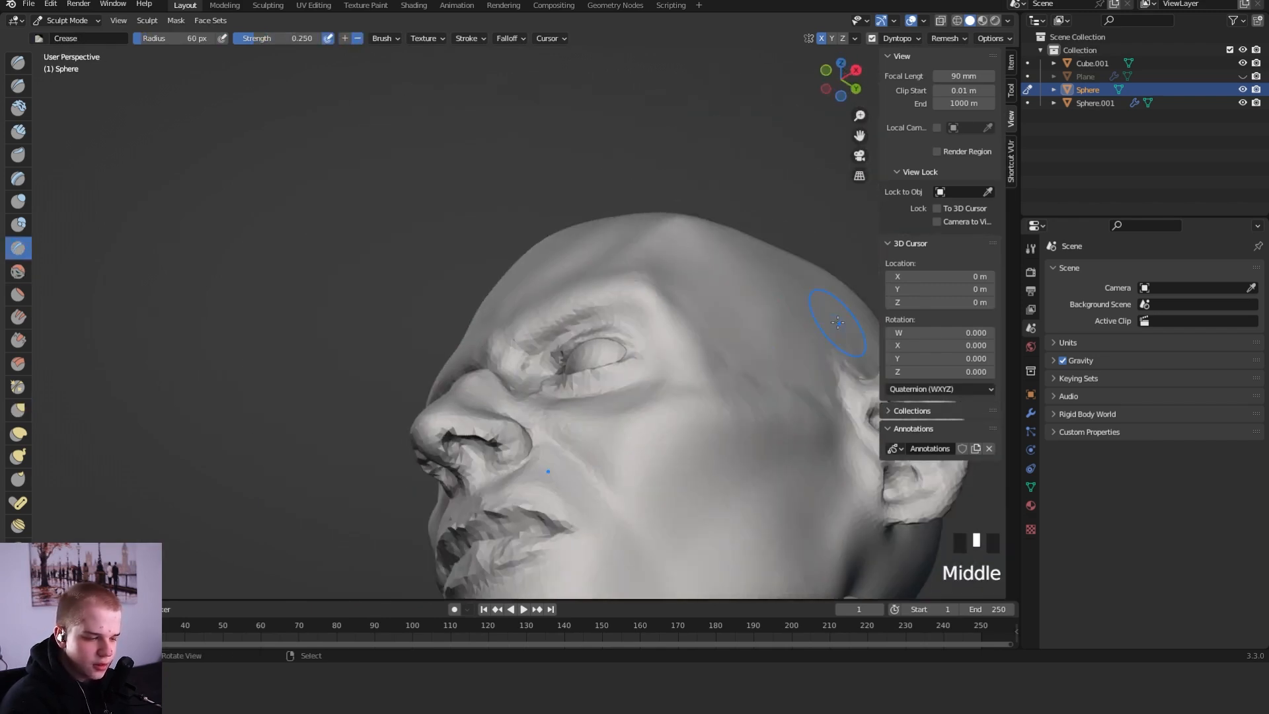
Carve vertical frown lines between the eyebrows with the Crease brush at 49 px radius
middle_click_drag(640, 362, 611, 370, "alt")
mouse_move(611, 370)
middle_mouse_down("alt")
mouse_move(568, 383)
mouse_move(562, 354)
middle_mouse_up("alt")
key("g")
key("f")
left_click(598, 352)
key("shift+c")
key("f")
left_click(519, 340)
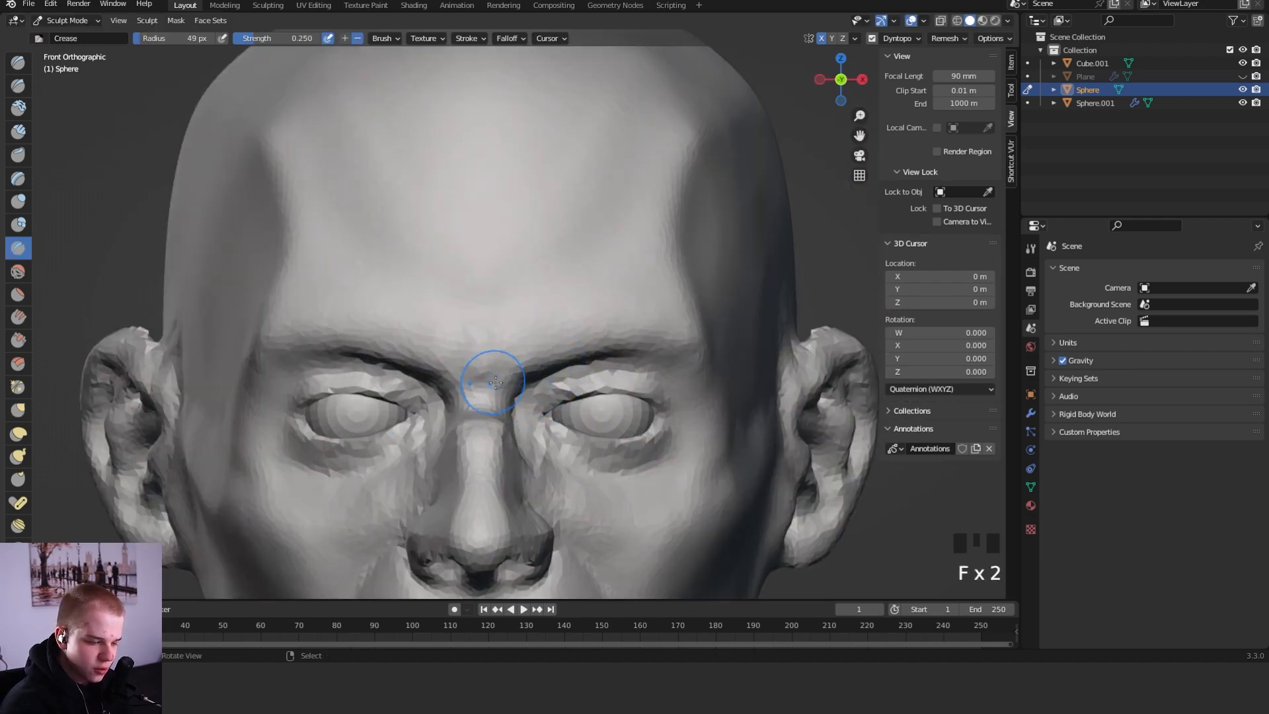
middle_click_drag(521, 378, 505, 323)
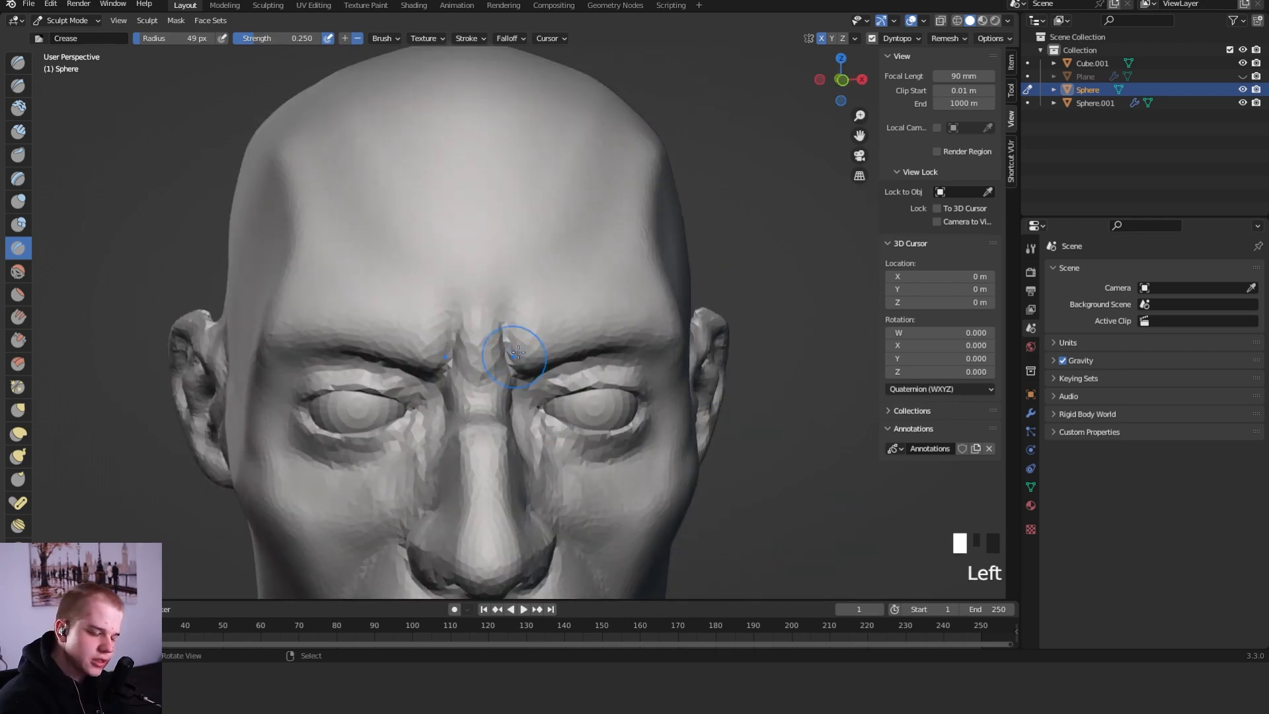
left_click_drag(510, 356, 516, 370)
Reshape the eyebrow ridge above the eye in front view with the Grab brush at several sizes
middle_click_drag(624, 337, 643, 396, "ctrl")
middle_click_drag(713, 337, 674, 333, "alt")
mouse_move(681, 331)
middle_mouse_down("alt")
mouse_move(727, 320)
mouse_move(623, 425)
mouse_move(595, 310)
middle_mouse_up("alt")
key("g")
key("f")
left_click(588, 320)
left_click_drag(588, 320, 638, 331)
key("f")
left_click(646, 331)
mouse_move(670, 247)
middle_mouse_down("shift")
mouse_move(657, 335)
mouse_move(657, 241)
mouse_move(623, 284)
mouse_move(467, 311)
mouse_move(565, 347)
mouse_move(509, 283)
middle_mouse_up("shift")
key("f")
key("f")
left_click(588, 315)
left_click(588, 315)
Deepen the creases between the eyebrows with the Crease brush at 51 px radius
key("shift+c")
key("f")
key("f")
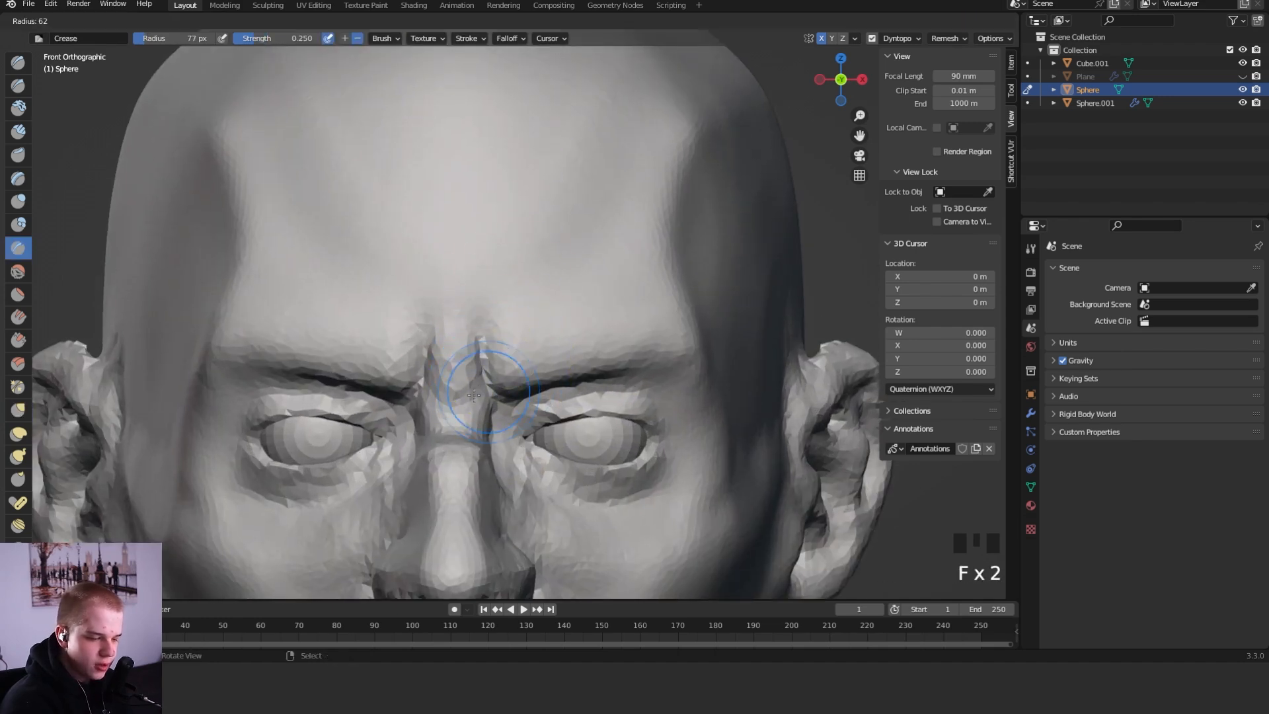
left_click(490, 388)
middle_click_drag(545, 325, 561, 339, "ctrl")
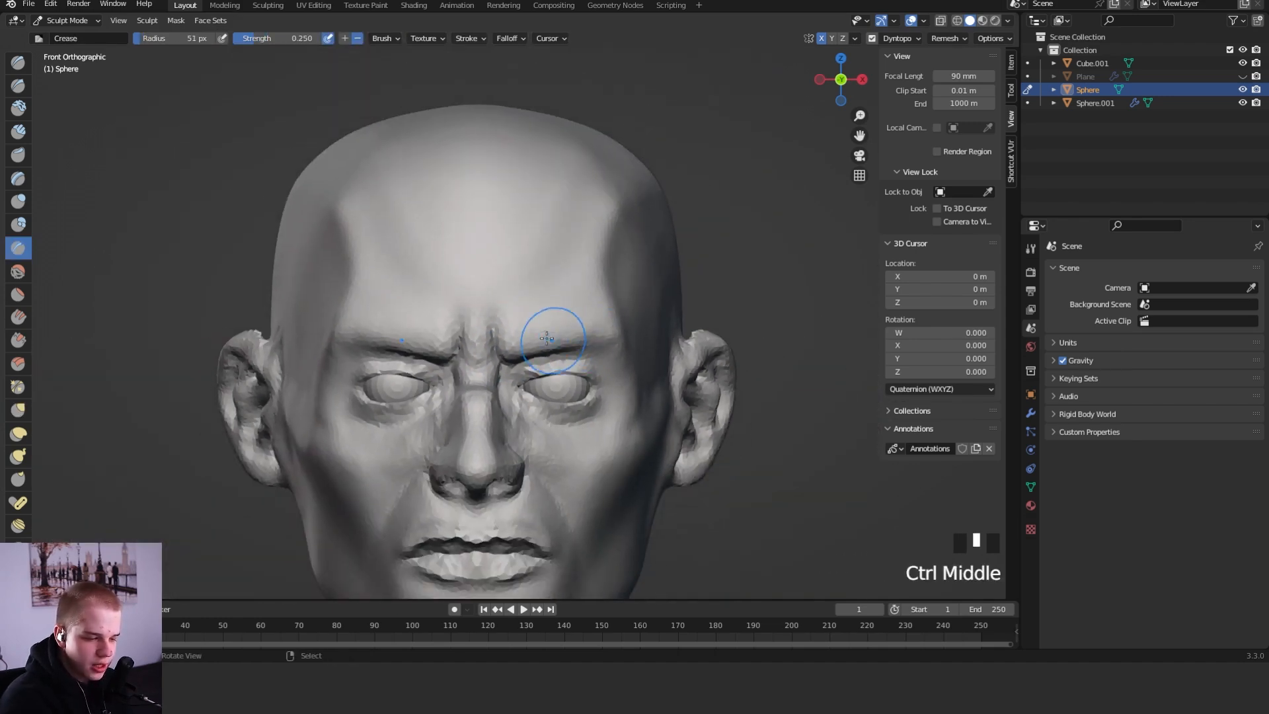
middle_click_drag(674, 329, 642, 303)
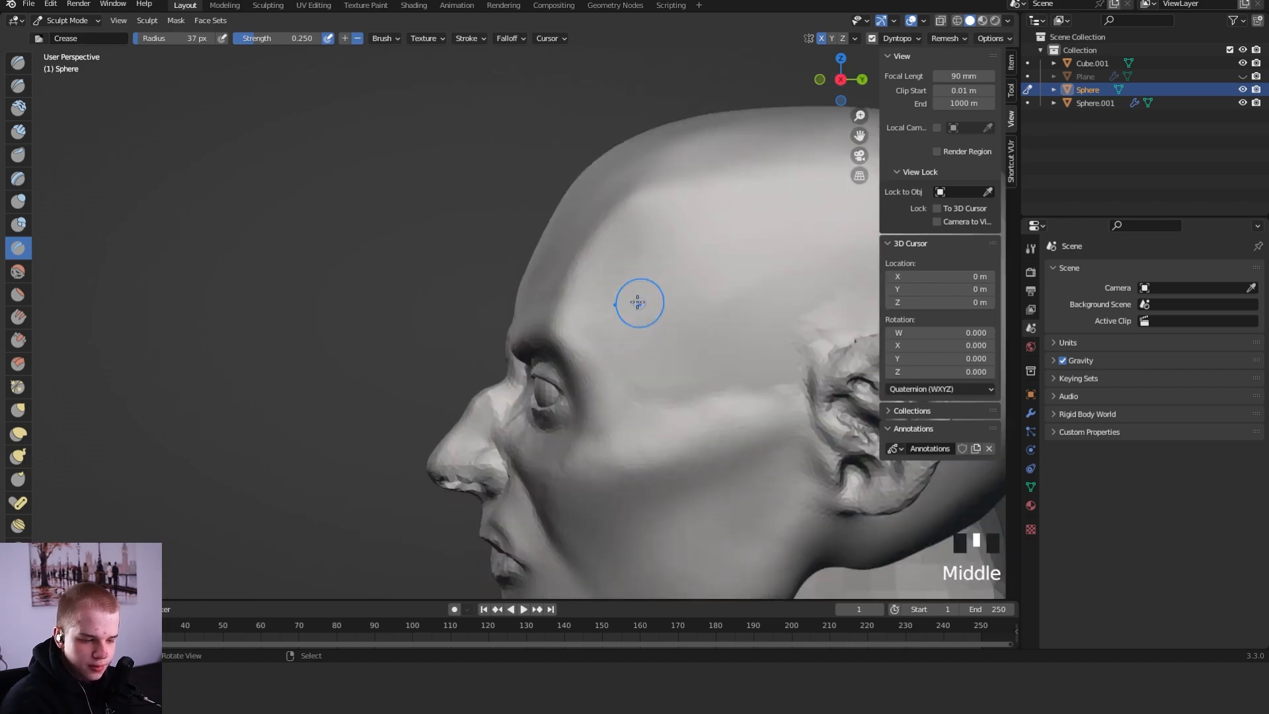
Carve the crease beneath the lower lip with the Crease brush, working from the front and side
key("g")
key("KP_1")
mouse_move(680, 383)
middle_mouse_down("shift")
mouse_move(592, 396)
mouse_move(610, 259)
middle_mouse_up("shift")
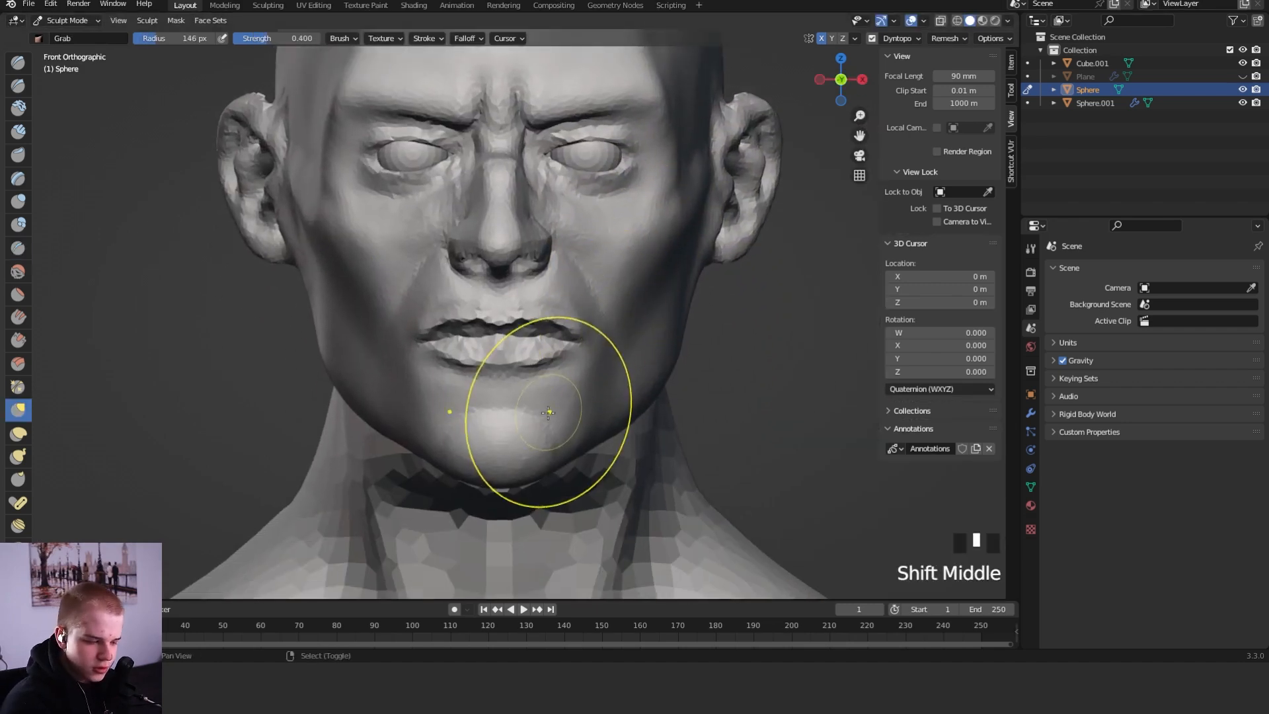
key("shift+c")
key("f")
middle_click_drag(603, 402, 727, 403, "ctrl")
mouse_move(726, 403)
middle_mouse_down("ctrl")
mouse_move(698, 408)
mouse_move(730, 398)
middle_mouse_up("ctrl")
middle_click_drag(730, 398, 657, 342, "shift")
middle_click_drag(728, 362, 691, 367, "alt")
middle_click_drag(690, 368, 803, 373, "alt")
middle_click_drag(802, 373, 779, 323, "ctrl")
Reshape the lower lip's profile with the Grab brush at 114 px radius
key("g")
key("f")
left_click(572, 355)
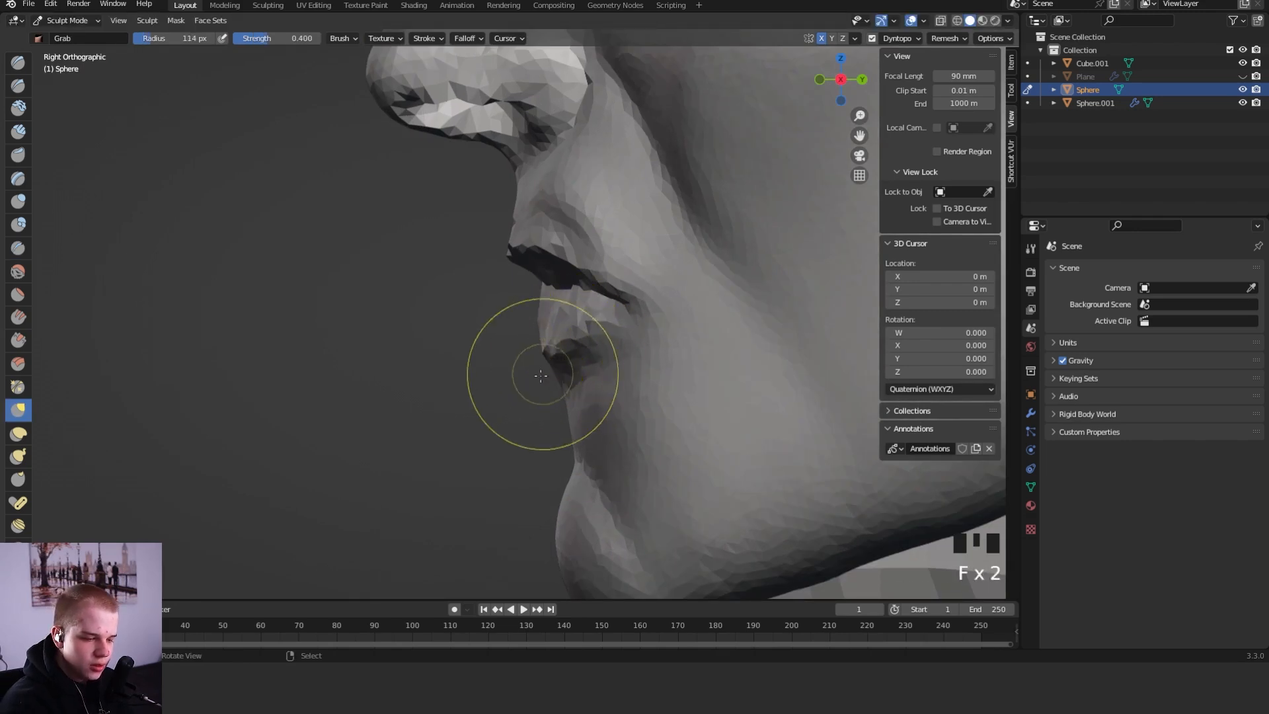
middle_click_drag(550, 365, 597, 359)
key("f")
left_click(597, 360)
left_click_drag(605, 360, 816, 344)
Sharpen the lip contours from several angles with the Crease brush
key("shift+c")
middle_click_drag(580, 450, 688, 405, "alt")
mouse_move(669, 390)
left_mouse_down()
mouse_move(779, 370)
mouse_move(803, 383)
left_mouse_up()
middle_click_drag(663, 388, 531, 444, "ctrl")
middle_click_drag(451, 443, 531, 445, "alt")
mouse_move(604, 317)
middle_mouse_down("alt")
mouse_move(555, 331)
mouse_move(566, 362)
mouse_move(617, 269)
middle_mouse_up("alt")
Adjust the overall shape of the mouth with the Grab brush at 181 px radius
key("g")
left_click(521, 343)
key("f")
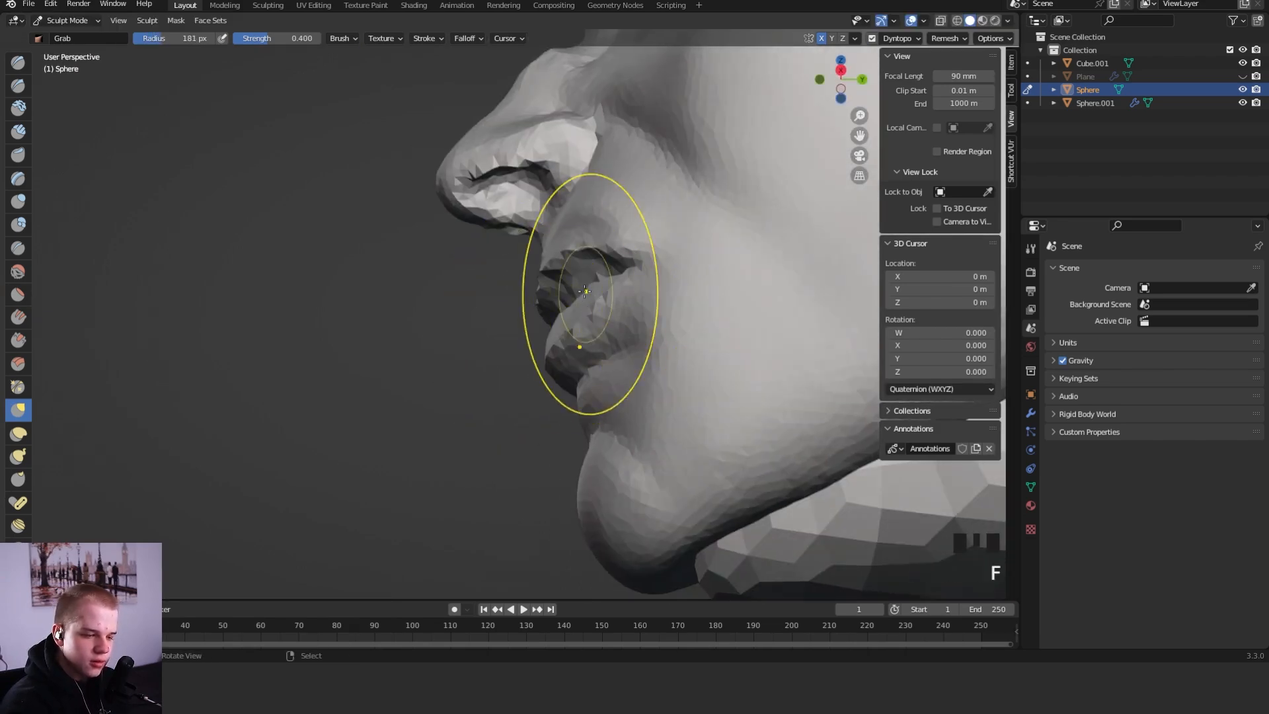
middle_click_drag(532, 355, 647, 338, "alt")
Shape the upper lip's centre in front view with the Grab brush at 72 px radius and smooth the lip surface
key("f")
key("f")
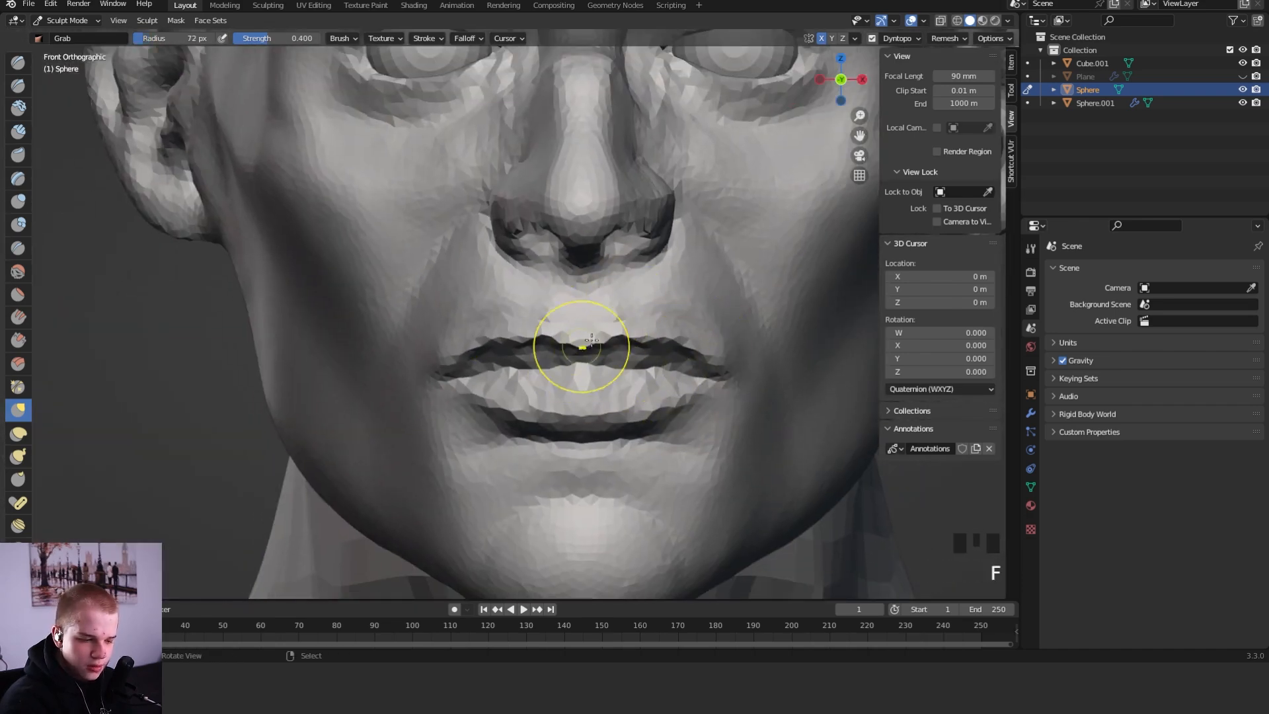
left_click_drag(646, 325, 685, 340)
mouse_move(606, 358)
left_mouse_down("shift")
mouse_move(672, 362)
mouse_move(660, 361)
left_mouse_up("shift")
left_click_drag(619, 344, 617, 315, "shift")
Raise the upper lip's border with an inverted Crease brush at 26 px radius and refine its curve with Grab
key("shift+c")
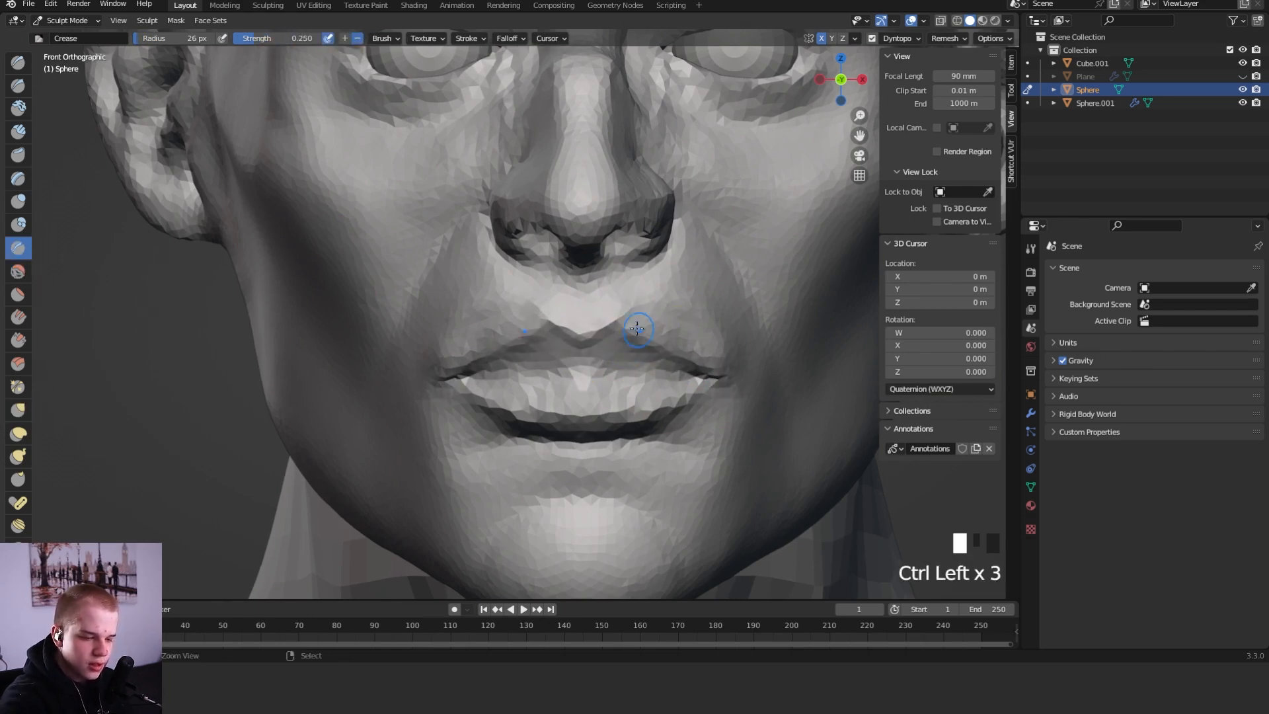
key("g")
key("f")
mouse_move(687, 325)
middle_mouse_down()
mouse_move(639, 331)
mouse_move(645, 345)
middle_mouse_up()
left_click(671, 350)
left_click_drag(606, 334, 598, 331)
left_click_drag(588, 335, 633, 342)
middle_click_drag(633, 341, 671, 368, "alt")
Define the upper lip's edge with regular and inverted strokes of the resized Crease brush
key("shift+c")
key("f")
middle_click_drag(631, 290, 640, 320, "ctrl")
middle_click_drag(640, 319, 628, 367, "shift")
left_click_drag(558, 336, 599, 337)
mouse_move(597, 334)
left_mouse_down("ctrl")
mouse_move(598, 351)
mouse_move(620, 361)
left_mouse_up("ctrl")
Adjust the upper lip with the Grab brush at 63 px radius and smooth its surface
key("g")
key("f")
left_click(650, 376)
mouse_move(645, 328)
middle_mouse_down("ctrl")
mouse_move(650, 343)
mouse_move(617, 306)
middle_mouse_up("ctrl")
left_click_drag(538, 368, 538, 353, "shift")
mouse_move(538, 353)
middle_mouse_down()
mouse_move(605, 358)
mouse_move(711, 297)
mouse_move(813, 286)
mouse_move(638, 331)
middle_mouse_up()
middle_click_drag(576, 380, 620, 304, "shift")
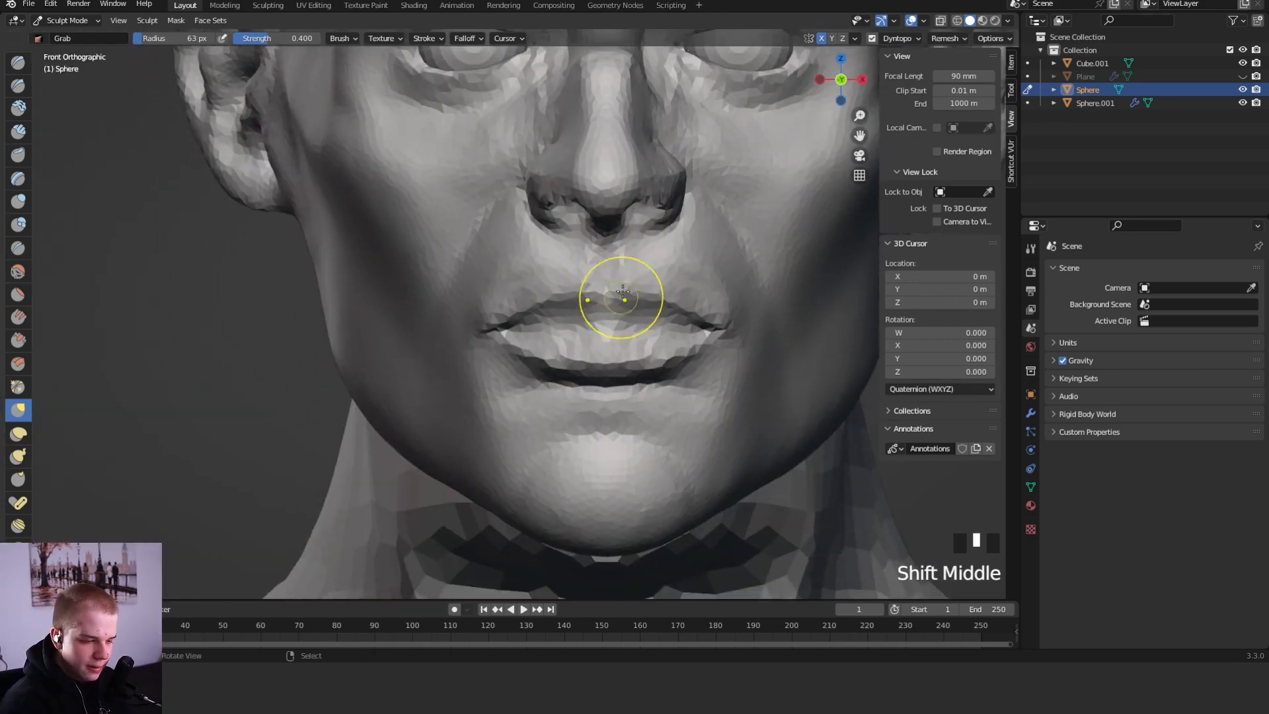
Deepen the corners of the mouth in front view with the Crease brush at about 56 px radius
scroll(620, 303, "up", 1)
key("f")
left_click(524, 325)
key("shift+c")
key("f")
left_click(484, 326)
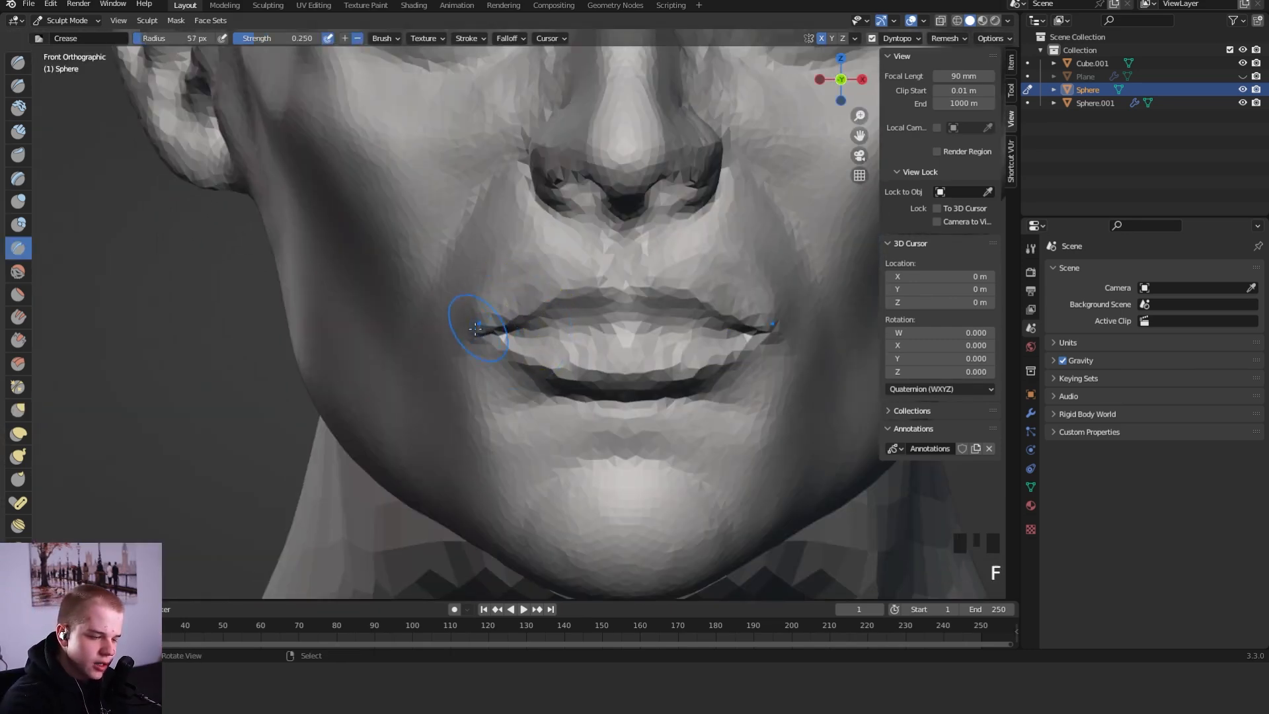
key("f")
left_click(786, 333)
mouse_move(751, 348)
middle_mouse_down("shift")
mouse_move(644, 388)
mouse_move(672, 371)
middle_mouse_up("shift")
left_click_drag(660, 372, 669, 383)
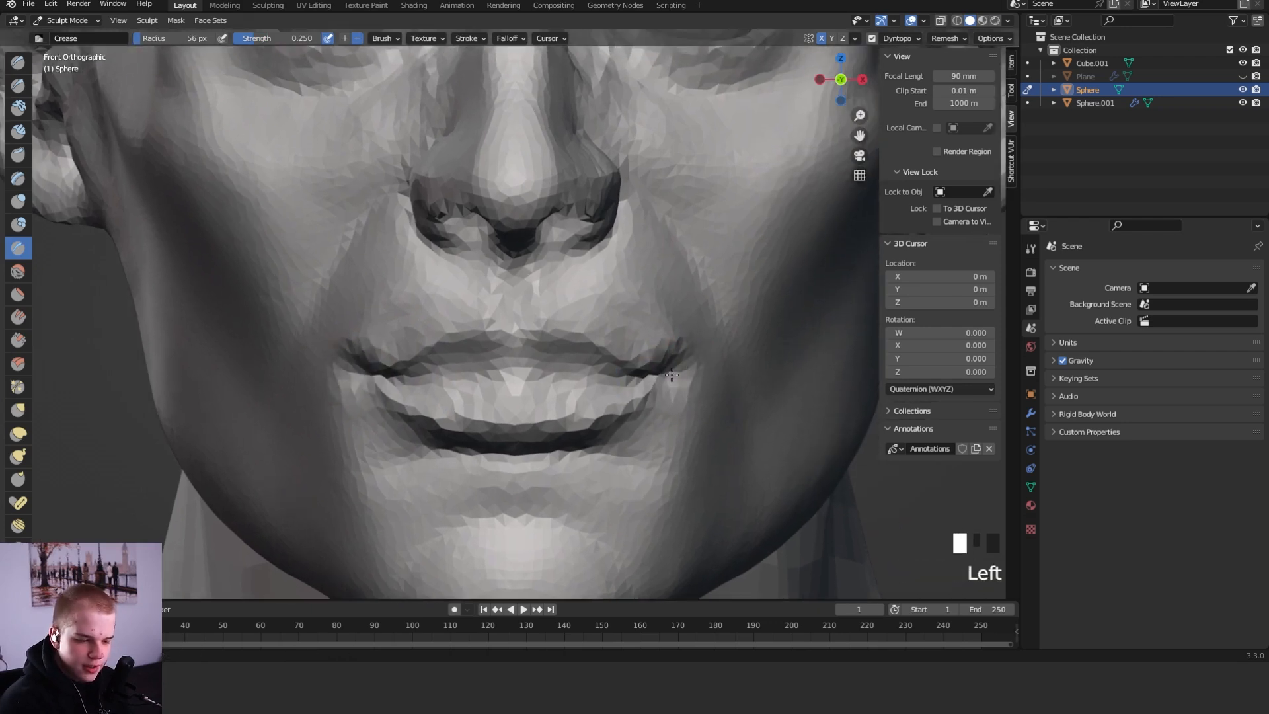
Raise the lower lip's outer edge with an inverted Crease stroke and smooth the mouth corners
middle_click_drag(659, 373, 698, 319, "ctrl")
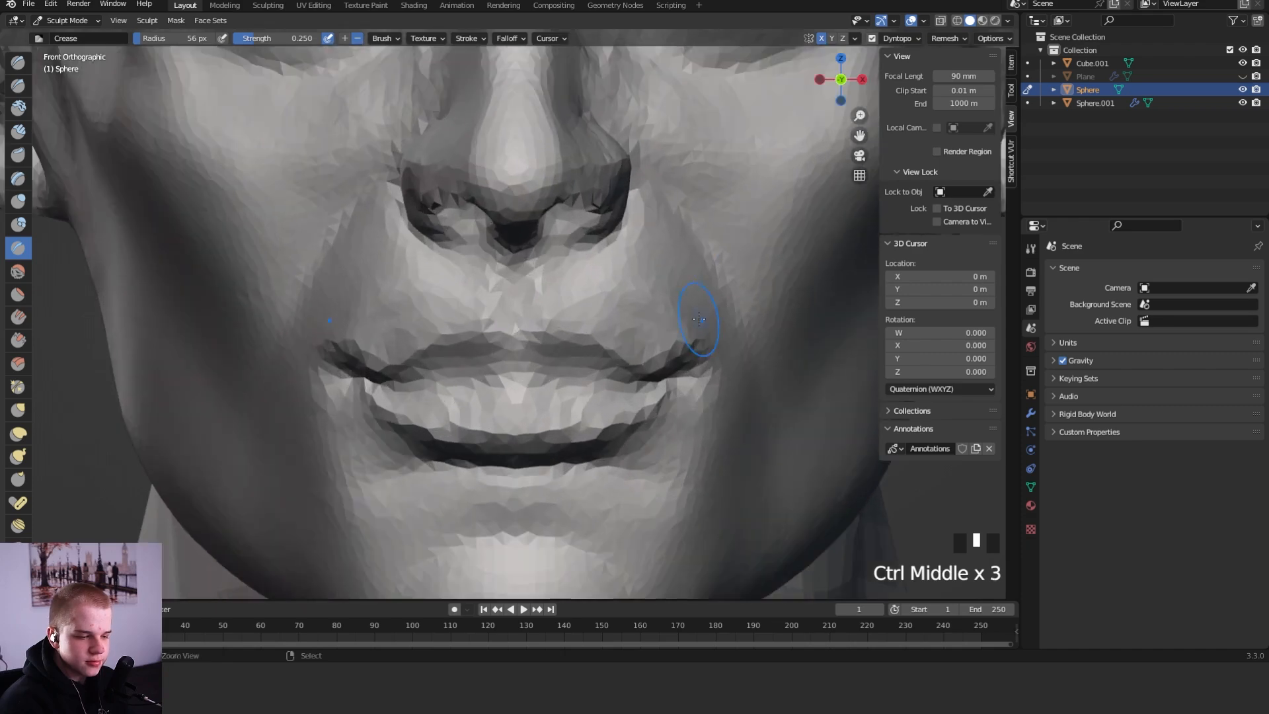
left_click_drag(624, 409, 609, 440, "ctrl")
left_click_drag(682, 358, 687, 370, "shift")
left_click_drag(684, 360, 681, 368, "shift")
mouse_move(681, 368)
middle_mouse_down()
mouse_move(711, 355)
mouse_move(651, 368)
middle_mouse_up()
Deepen the parting line between the lips with the Crease brush at 60 px and 51 px radius
key("shift+c")
left_click_drag(651, 368, 638, 377)
middle_click_drag(634, 377, 622, 364)
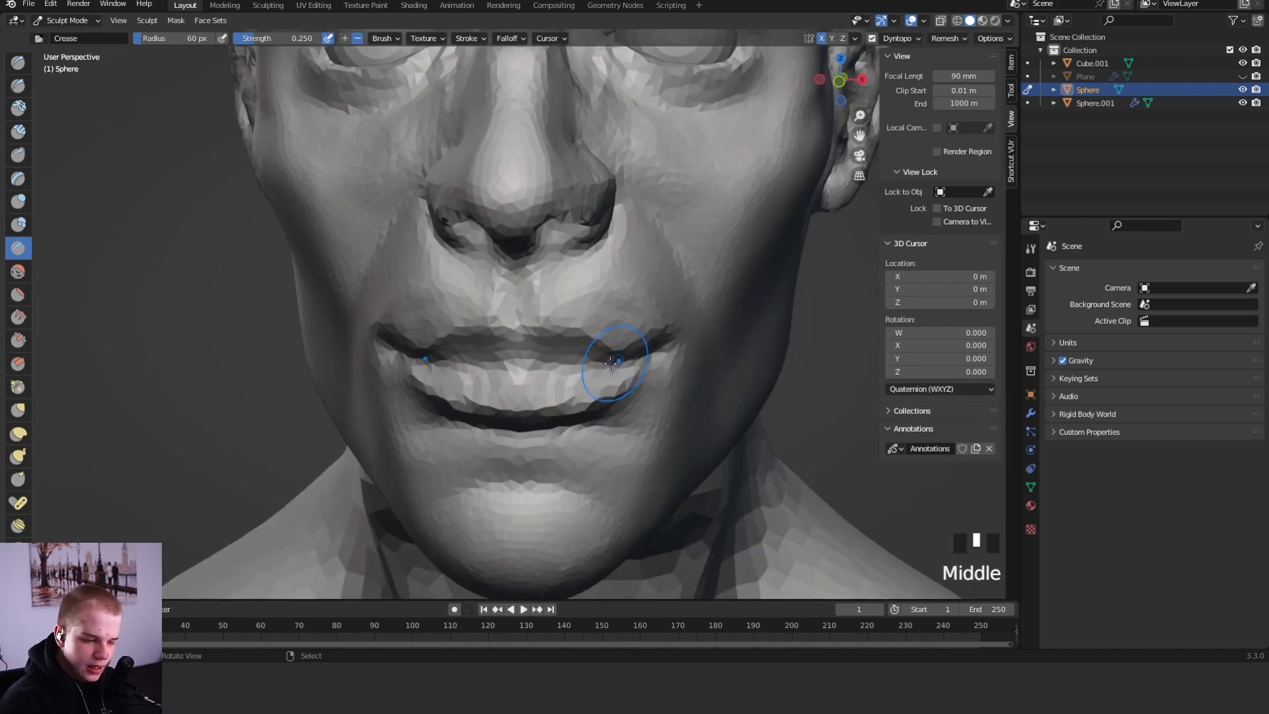
left_click_drag(551, 368, 564, 370)
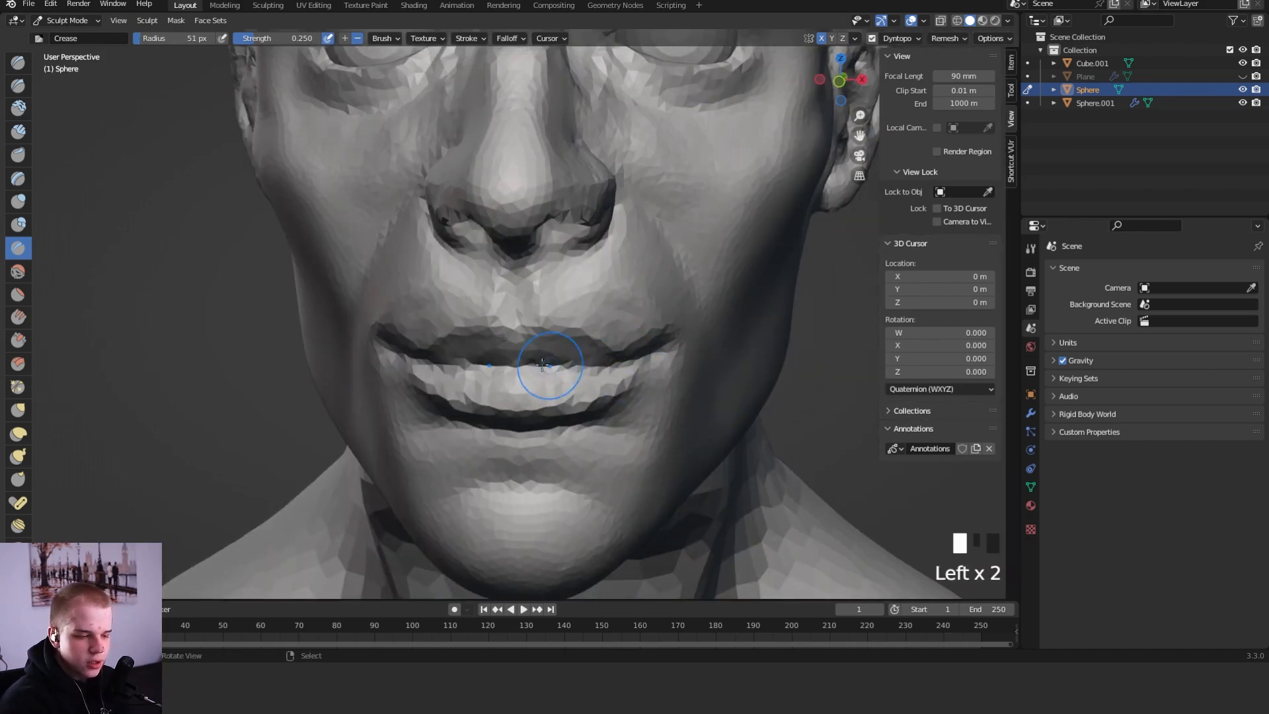
mouse_move(683, 360)
middle_mouse_down("alt")
mouse_move(433, 473)
mouse_move(561, 455)
middle_mouse_up("alt")
middle_click_drag(561, 456, 538, 382, "ctrl")
mouse_move(538, 383)
left_mouse_down()
mouse_move(667, 384)
mouse_move(571, 379)
left_mouse_up()
Adjust the shape of the lips from a low angle with the resized Grab brush
key("g")
left_click_drag(536, 386, 538, 380)
key("f")
key("f")
left_click(706, 381)
Refine the upper lip's contour from below with the Crease brush at 58 px radius
key("shift+c")
key("f")
key("g")
key("shift+c")
mouse_move(664, 383)
middle_mouse_down()
mouse_move(660, 370)
mouse_move(665, 381)
middle_mouse_up()
key("f")
key("shift+c")
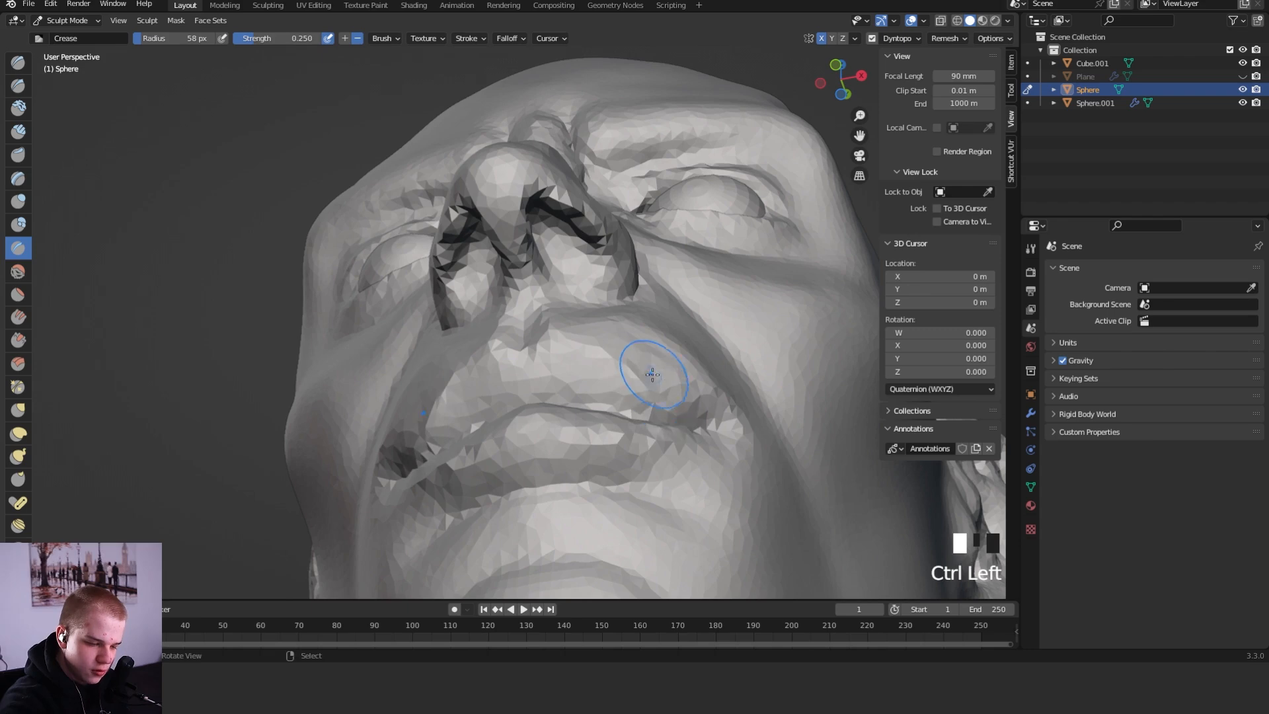
Carve into the outer upper lip with inverted Clay Thumb strokes and inverted Clay Strips strokes at 56 px radius
key("shift+space")
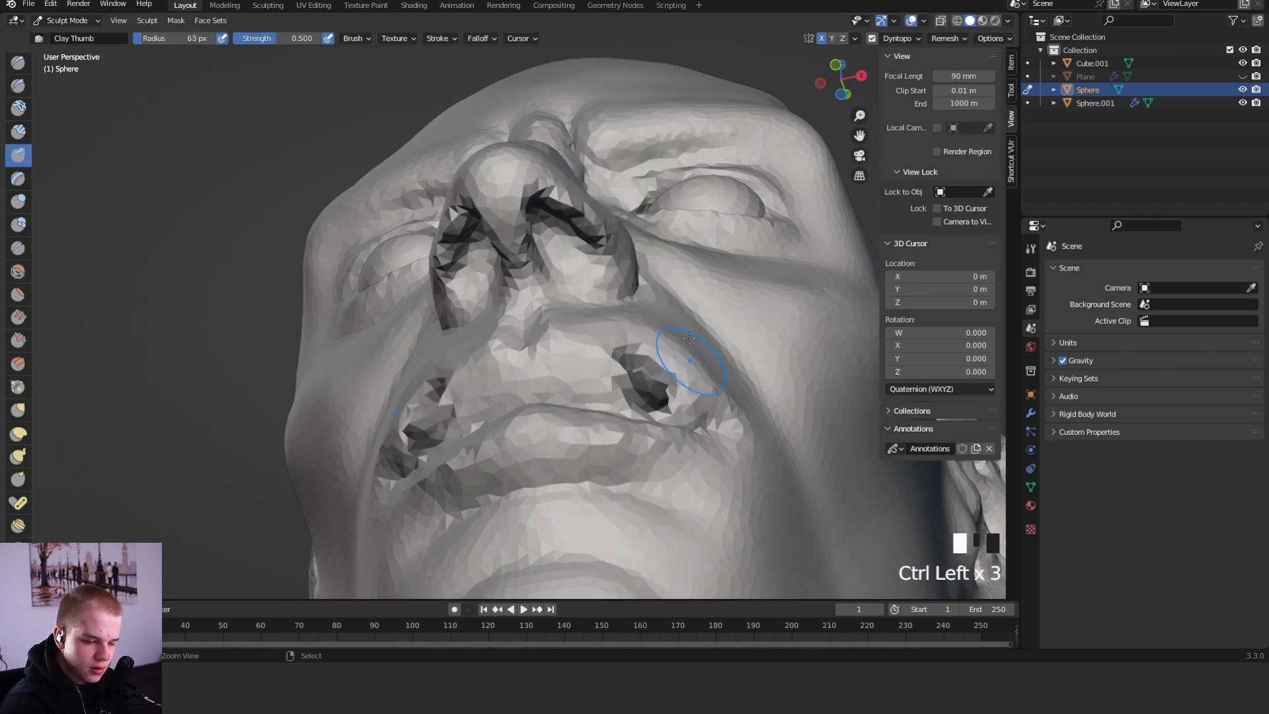
key("shift+space")
left_click(638, 71)
key("f")
middle_click_drag(676, 359, 657, 335)
left_click_drag(656, 334, 653, 360, "ctrl")
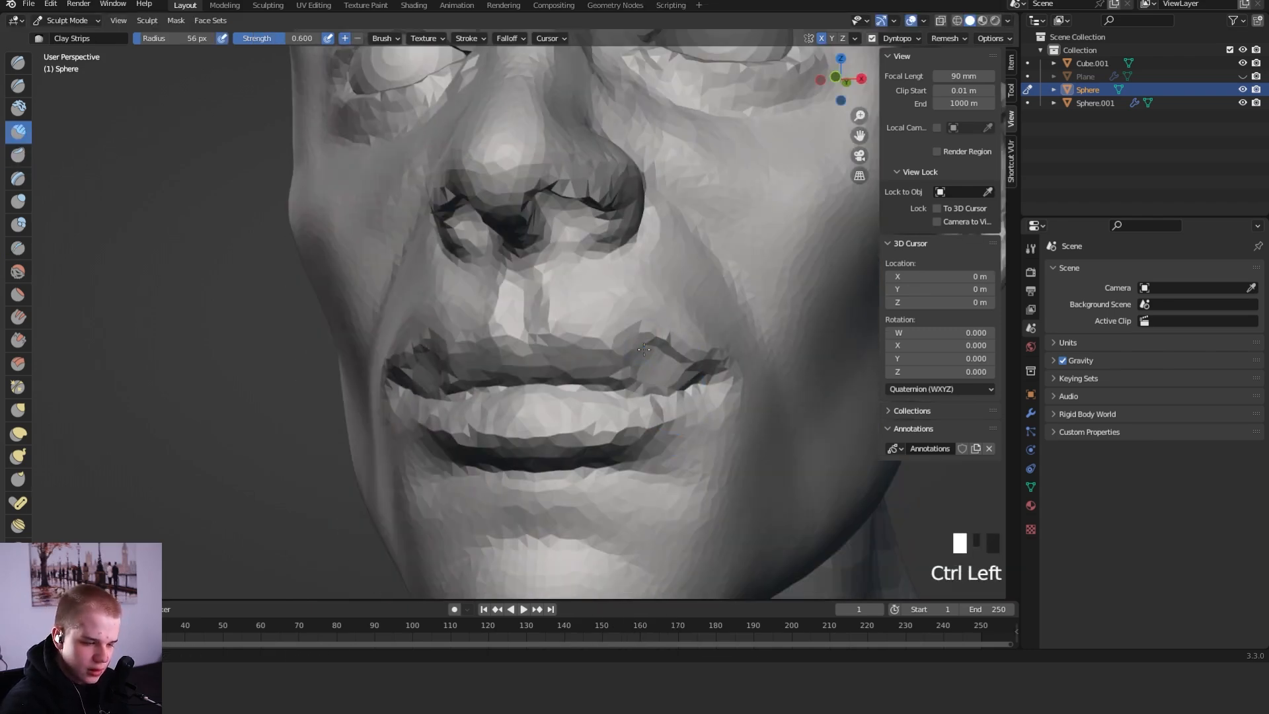
middle_click_drag(649, 349, 640, 334)
Reshape the outer parts of the lips from several angles with the Grab brush at different sizes
key("g")
key("f")
key("f")
left_click_drag(661, 395, 659, 389)
left_click_drag(666, 399, 662, 391)
left_click_drag(667, 397, 643, 358)
middle_click_drag(667, 355, 694, 351)
key("f")
left_click(732, 348)
left_click_drag(672, 421, 670, 416)
middle_click_drag(667, 396, 643, 257, "ctrl")
Refine the outer upper lip with small Grab strokes, reducing the brush radius to 22 px
key("f")
left_click(641, 365)
left_click_drag(635, 369, 640, 364)
left_click_drag(637, 367, 651, 345)
key("shift+c")
key("f")
key("g")
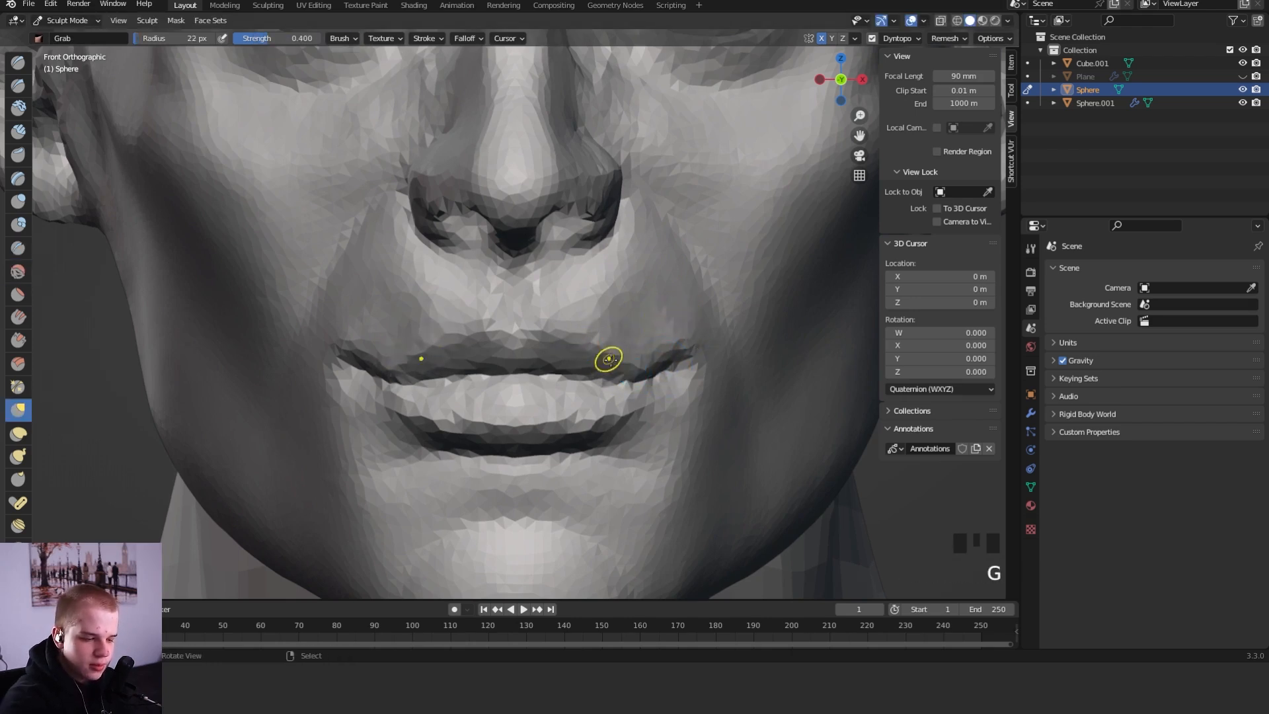
Crease the corners of the mouth and smooth the surrounding surface
key("shift+c")
left_click_drag(678, 369, 692, 360)
left_click_drag(674, 369, 687, 360, "shift")
left_click_drag(672, 371, 694, 373, "shift")
mouse_move(697, 378)
middle_mouse_down("ctrl")
mouse_move(688, 447)
mouse_move(687, 387)
mouse_move(644, 367)
middle_mouse_up("ctrl")
left_click_drag(644, 366, 656, 350, "shift")
Tighten the mouth corners with the Crease brush at 32 px radius and smooth the skin beside them
key("shift+c")
key("f")
key("f")
left_click(647, 363)
mouse_move(647, 362)
middle_mouse_down("ctrl")
mouse_move(697, 415)
mouse_move(661, 374)
mouse_move(680, 403)
mouse_move(623, 365)
middle_mouse_up("ctrl")
key("f")
left_click(644, 375)
left_click(642, 373)
left_click(623, 364)
left_click_drag(623, 336, 639, 385, "shift")
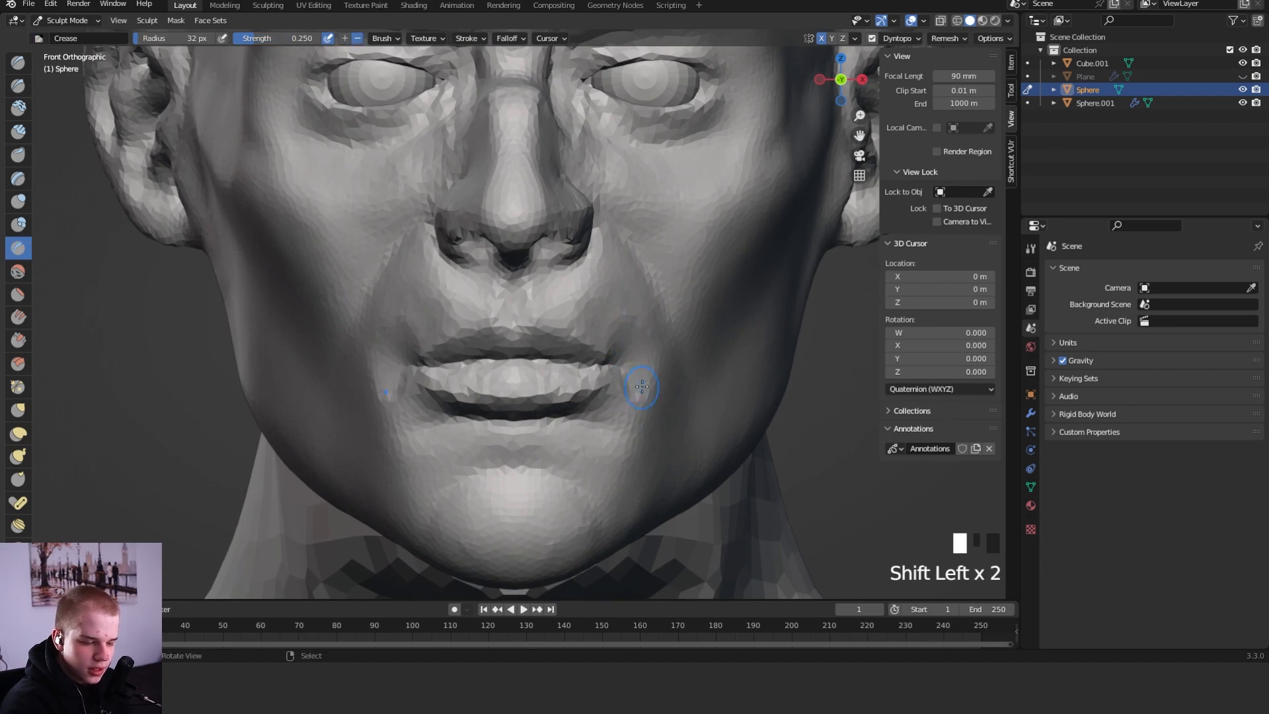
Try to build up the muscle folds beside the mouth corners, and undo the strokes
key("shift+space")
mouse_move(650, 321)
left_mouse_down()
mouse_move(653, 368)
mouse_move(651, 357)
left_mouse_up()
key("ctrl+z")
key("shift+space")
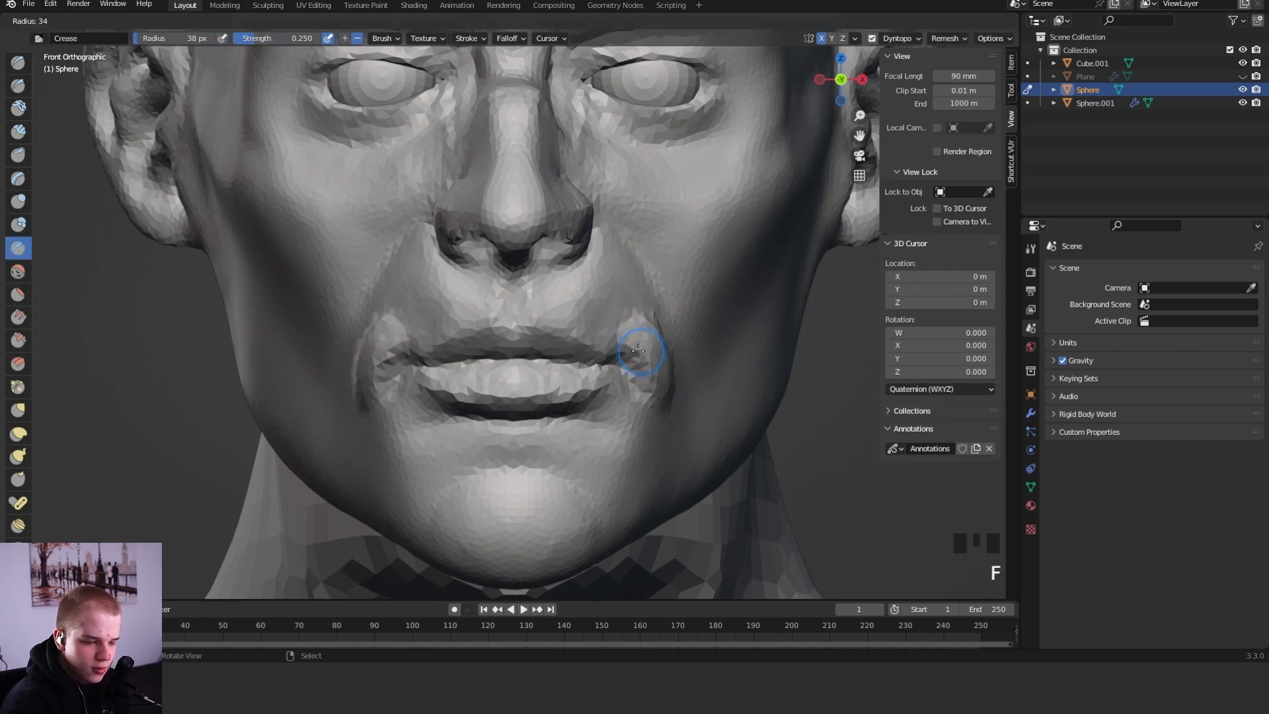
key("ctrl+z")
key("ctrl+z")
key("ctrl+z")
Try to build folds beside the mouth corners with Clay Strips at 43 px and Grab at 52 px radius
key("shift+space")
left_click(659, 343)
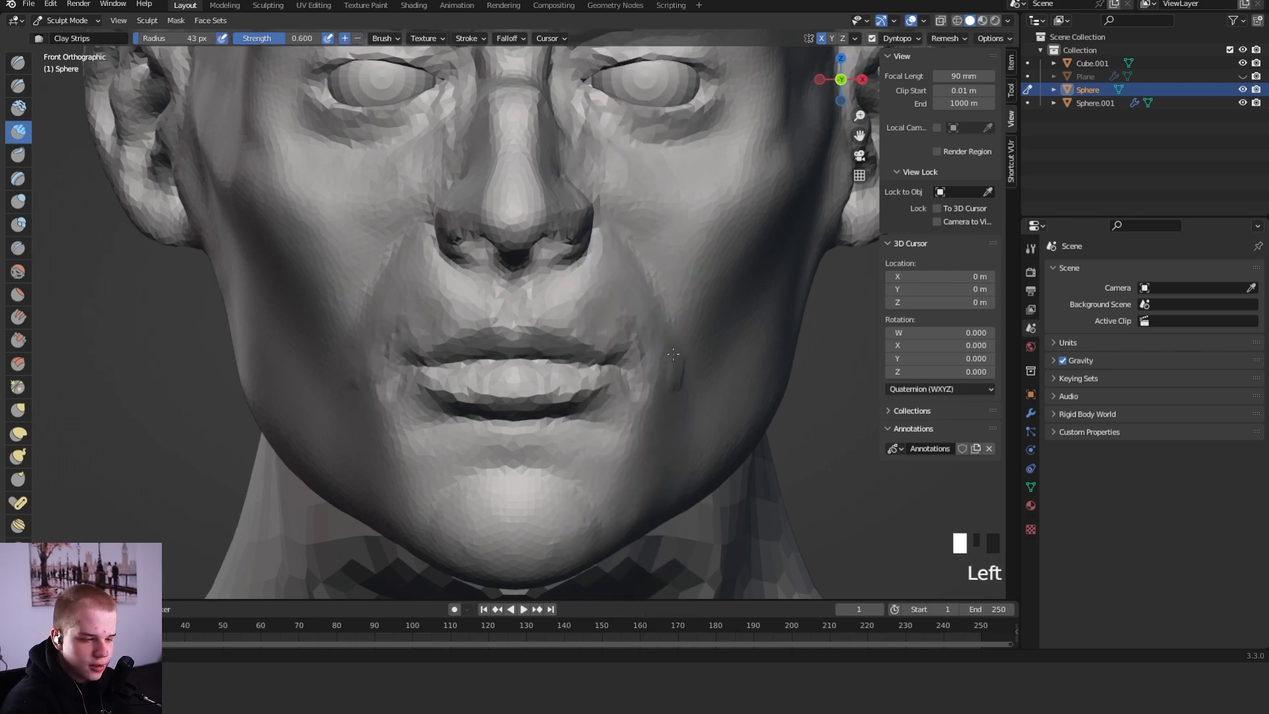
left_click_drag(676, 374, 657, 317)
key("shift+c")
key("f")
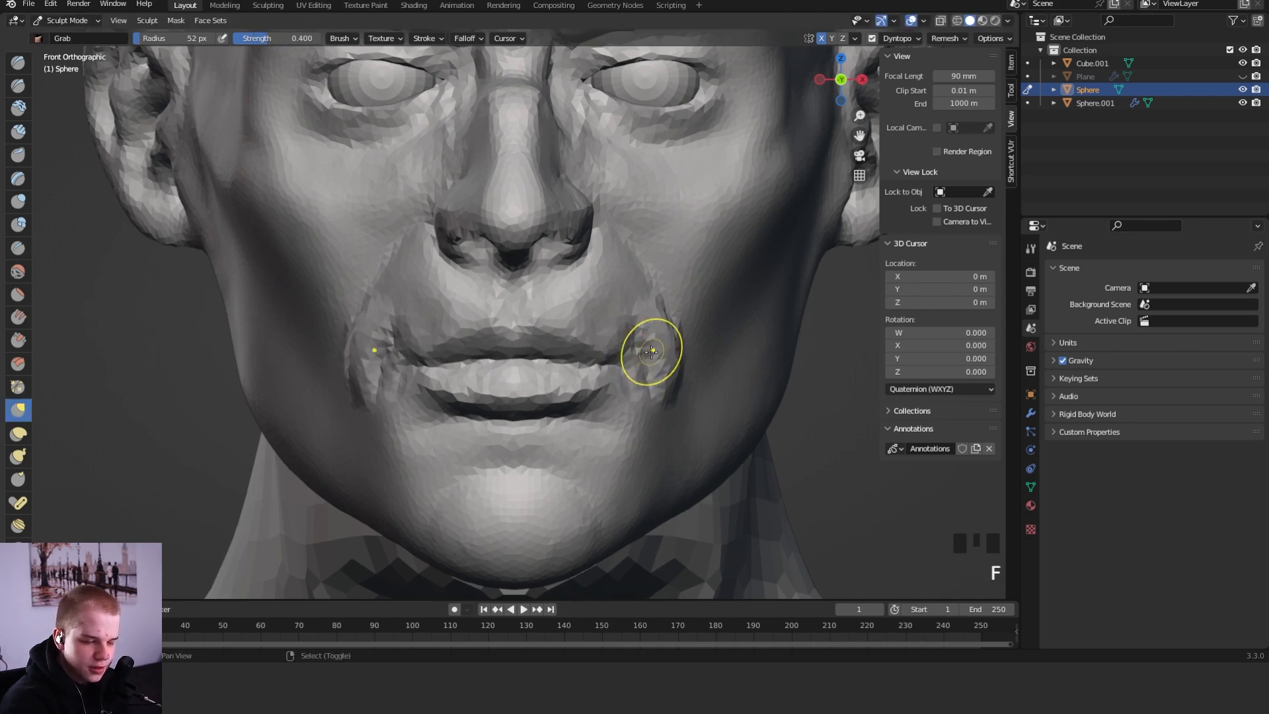
left_click_drag(652, 346, 661, 324)
key("ctrl+z")
key("ctrl+z")
Carve and refine the mouth corners with the Crease brush at 27 px radius, partly with inverted strokes
middle_click_drag(693, 294, 664, 351)
key("f")
left_click(658, 352)
key("f")
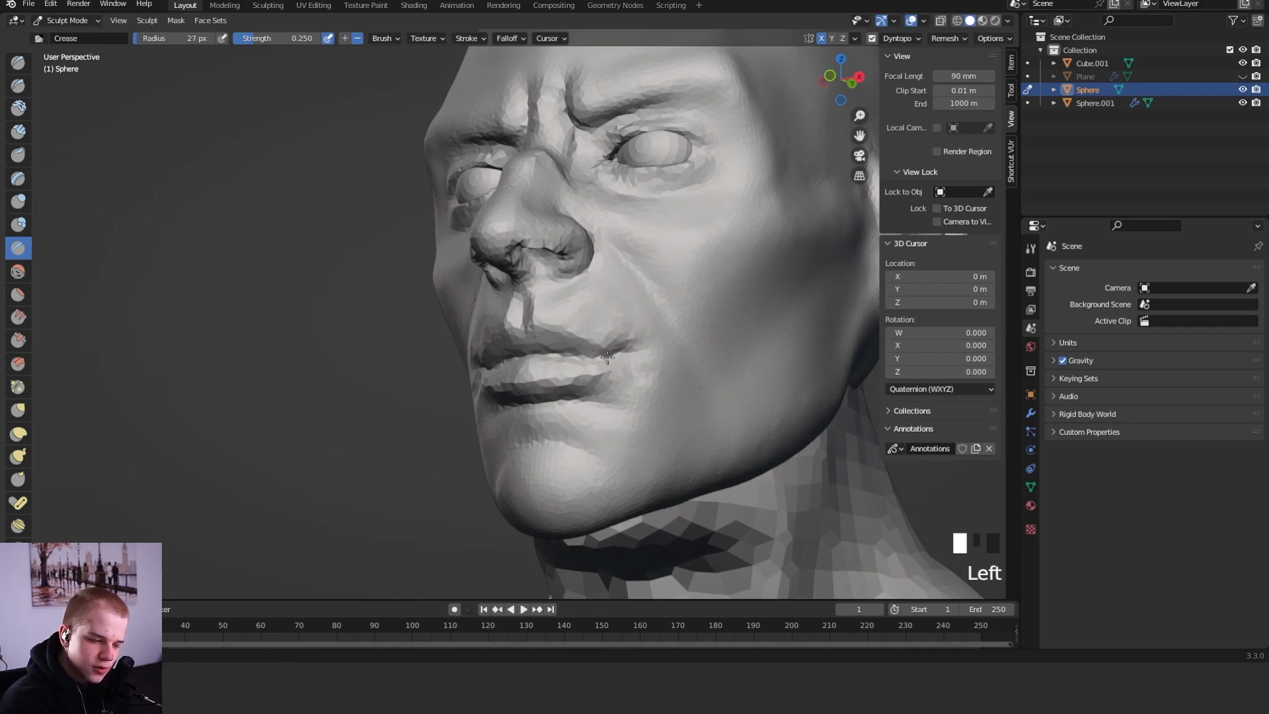
mouse_move(636, 349)
middle_mouse_down()
mouse_move(767, 368)
mouse_move(747, 361)
mouse_move(740, 397)
mouse_move(734, 341)
middle_mouse_up()
left_click_drag(615, 391, 628, 382, "ctrl")
middle_click_drag(687, 380, 574, 376)
middle_click_drag(573, 376, 581, 304, "ctrl")
Build up the upper lip area beneath the nose with Clay Strips at 57 px radius
key("shift+space")
left_click(580, 331)
key("f")
left_click(619, 334)
left_click_drag(549, 304, 542, 328)
key("g")
key("shift+space")
left_click(579, 323)
middle_click_drag(579, 324, 590, 355, "ctrl")
key("f")
left_click(558, 372)
middle_click_drag(590, 355, 573, 336, "shift")
left_click_drag(538, 332, 541, 356)
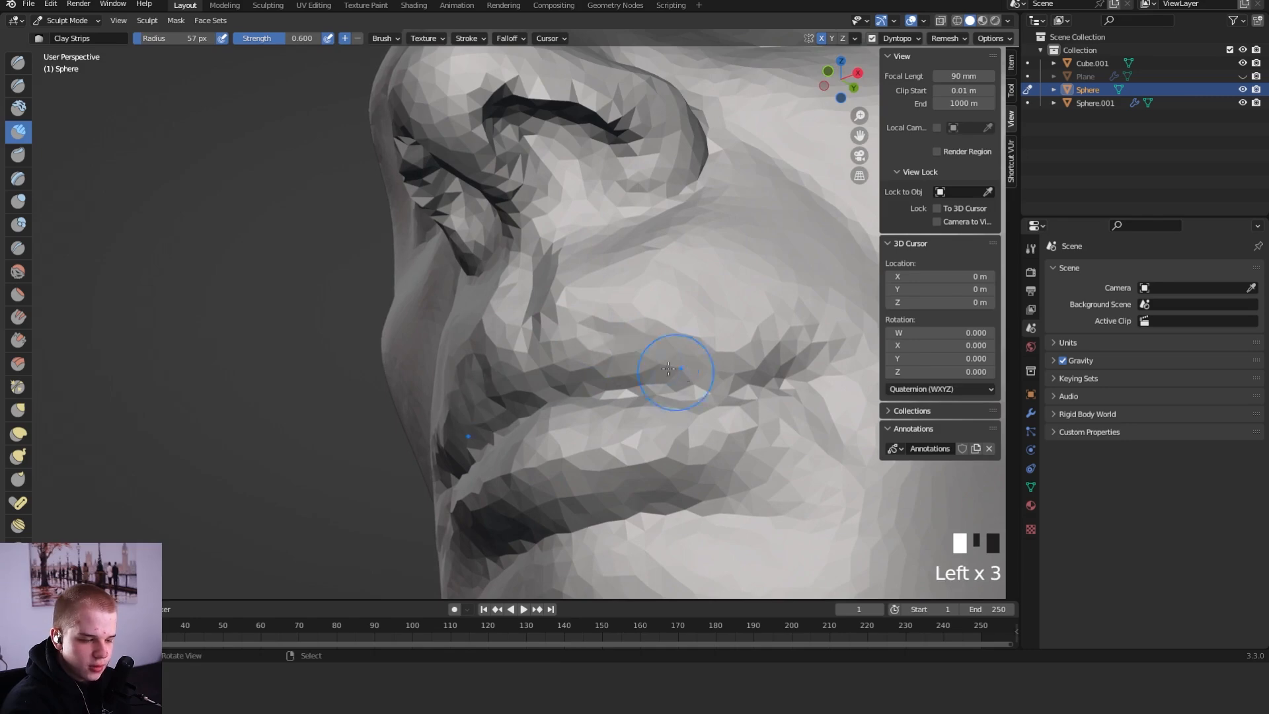
middle_click_drag(617, 386, 613, 423)
middle_click_drag(614, 423, 601, 492, "ctrl")
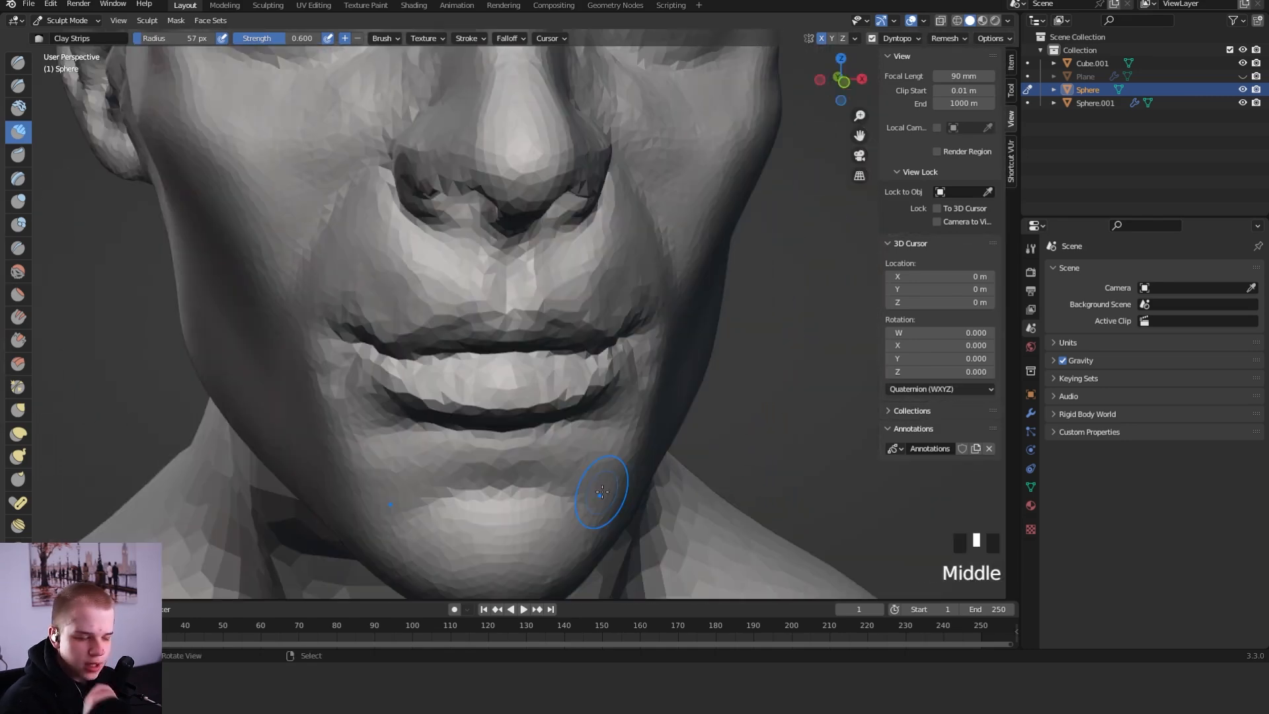
Nudge the surface around the mouth corner into shape with the Grab brush
middle_click_drag(562, 297, 668, 355, "ctrl")
key("f")
left_click(691, 419)
key("f")
left_click(679, 411)
left_click(779, 365)
middle_click_drag(779, 366, 512, 442)
key("g")
mouse_move(553, 439)
left_mouse_down()
mouse_move(547, 455)
mouse_move(562, 450)
left_mouse_up()
mouse_move(566, 447)
middle_mouse_down()
mouse_move(688, 425)
mouse_move(634, 443)
middle_mouse_up()
Raise ridges beside the lips with inverted Crease strokes
key("shift+c")
key("f")
left_click(621, 444)
left_click_drag(654, 384, 688, 374, "ctrl")
mouse_move(624, 399)
middle_mouse_down()
mouse_move(715, 444)
mouse_move(581, 455)
mouse_move(448, 501)
mouse_move(546, 415)
middle_mouse_up()
mouse_move(554, 303)
middle_mouse_down("shift")
mouse_move(546, 293)
mouse_move(628, 291)
mouse_move(687, 321)
middle_mouse_up("shift")
key("f")
left_click_drag(596, 340, 598, 325, "ctrl")
Pull the surface at the mouth upward slightly with Grab
key("g")
middle_click_drag(598, 321, 638, 275)
left_click_drag(594, 341, 597, 316)
mouse_move(631, 298)
middle_mouse_down()
mouse_move(613, 355)
mouse_move(456, 423)
mouse_move(604, 399)
middle_mouse_up()
mouse_move(611, 376)
middle_mouse_down("ctrl")
mouse_move(645, 476)
mouse_move(634, 362)
middle_mouse_up("ctrl")
key("g")
key("f")
Tighten the folds around the mouth with a resized Crease brush
left_click(561, 323)
middle_click_drag(564, 330, 572, 294, "ctrl")
key("f")
key("f")
left_click(565, 327)
key("f")
key("f")
left_click(564, 322)
key("shift+c")
key("f")
left_click(567, 321)
Adjust the facial forms from the front with Grab, enlarging the brush radius for broader changes
key("g")
key("f")
left_click(554, 315)
key("f")
mouse_move(554, 323)
middle_mouse_down("ctrl")
mouse_move(548, 295)
mouse_move(543, 350)
middle_mouse_up("ctrl")
left_click(542, 298)
middle_click_drag(554, 238, 543, 364, "shift")
key("f")
left_click(544, 331)
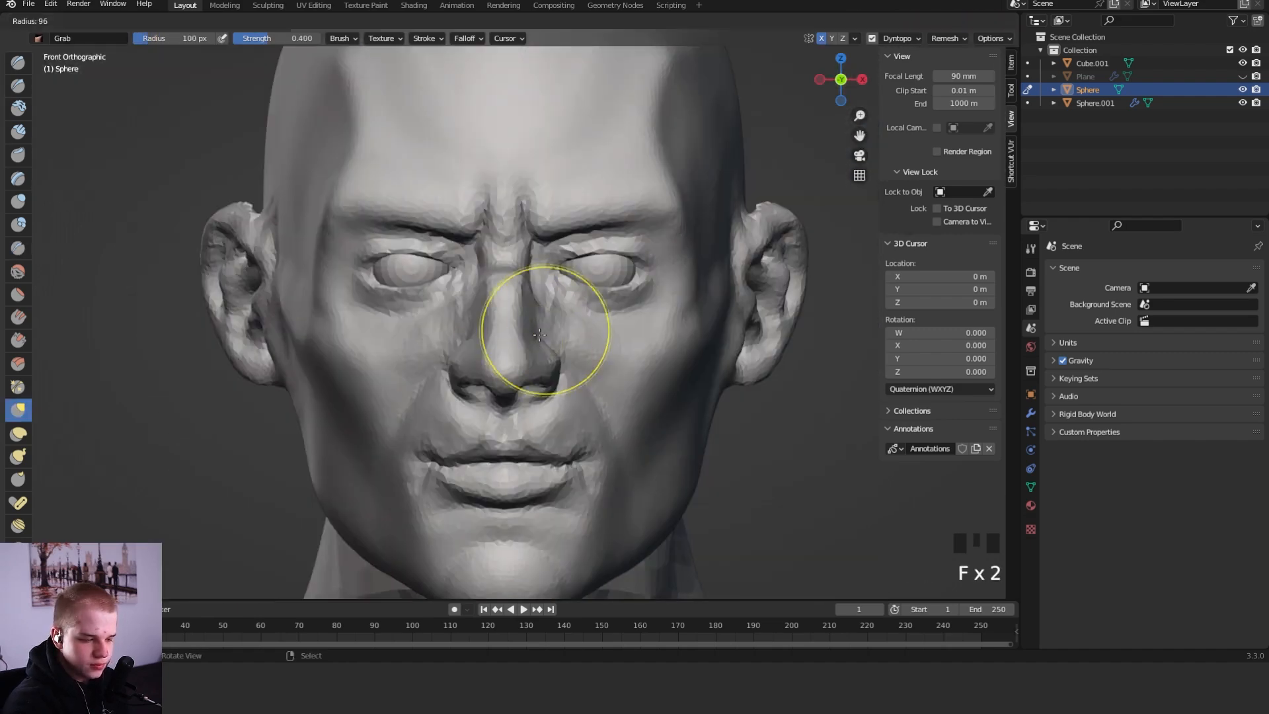
Build up the sides of the nose bridge near the inner eyes with Clay Strips at 50 px radius and smooth the transition
key("shift+space")
key("2")
key("f")
left_click(626, 312)
middle_click_drag(626, 312, 602, 295)
middle_click_drag(602, 296, 596, 294, "ctrl")
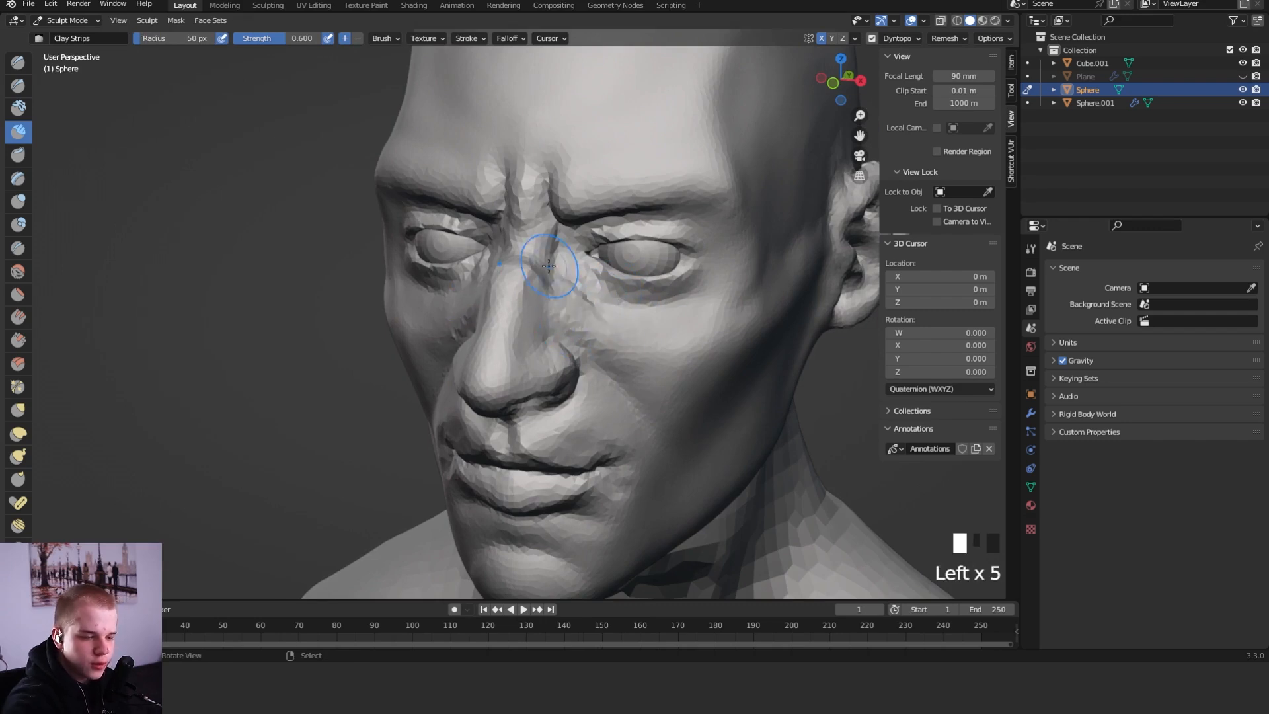
left_click(608, 324, "shift")
mouse_move(576, 269)
middle_mouse_down()
mouse_move(554, 244)
mouse_move(608, 283)
mouse_move(581, 331)
mouse_move(576, 302)
middle_mouse_up()
Define the side of the nose with Crease at 34 px radius and smooth the area up toward the frown lines
key("f")
key("shift+c")
key("f")
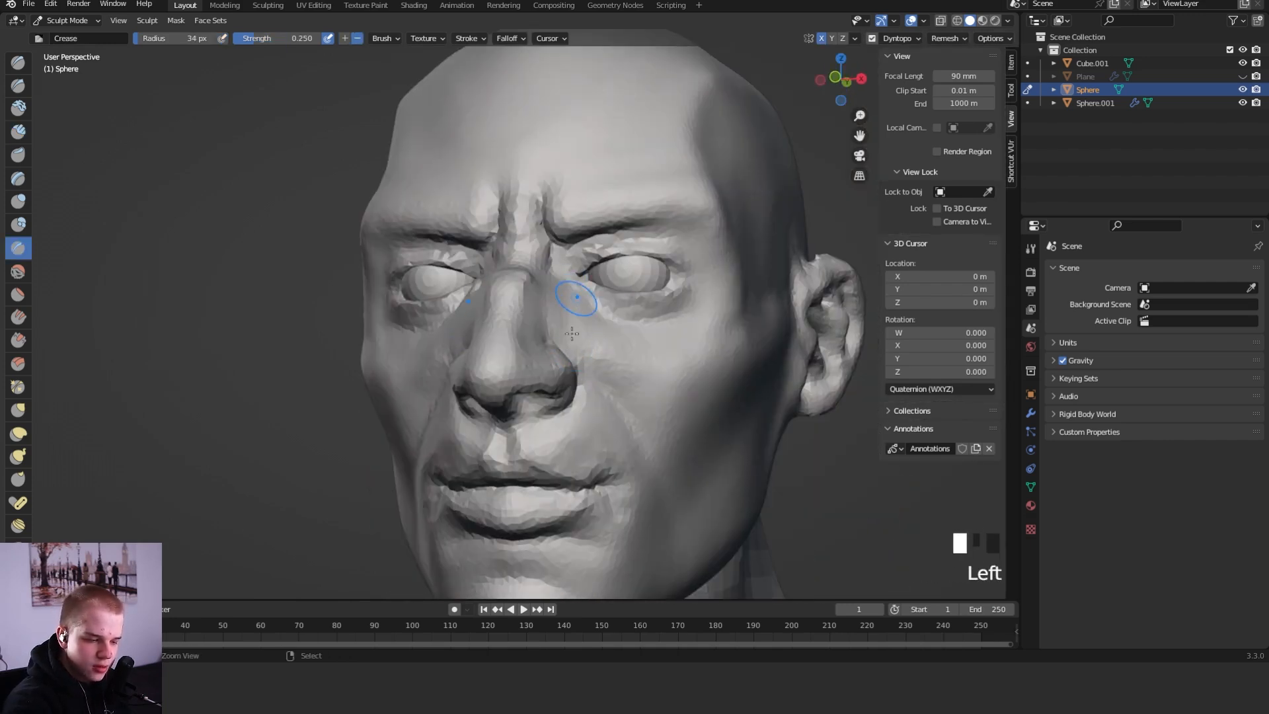
middle_click_drag(613, 319, 579, 279)
middle_click_drag(580, 326, 576, 264)
left_click_drag(576, 264, 570, 239)
key("shift+space")
mouse_move(561, 233)
left_mouse_down("shift")
mouse_move(551, 205)
mouse_move(554, 231)
left_mouse_up("shift")
left_click_drag(553, 210, 563, 242, "shift")
Refine the transition between the nose and cheeks with Crease at 41 px radius and smoothing strokes
key("shift+c")
key("f")
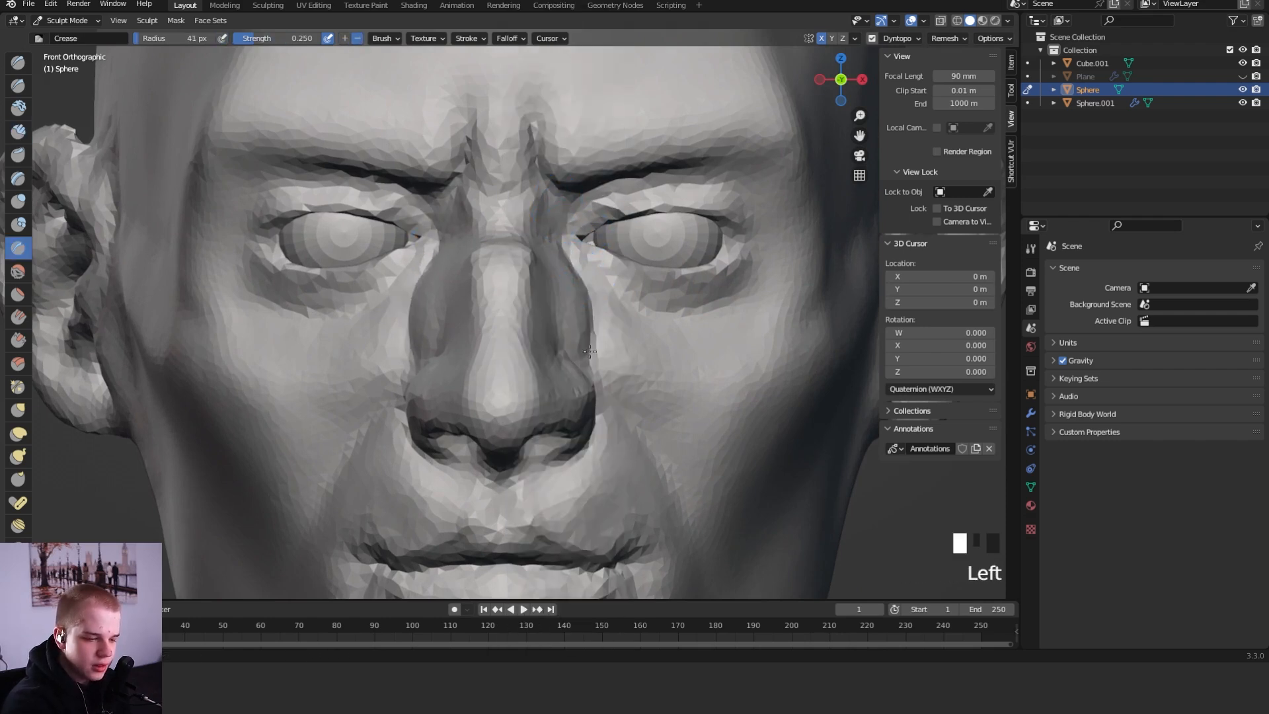
left_click_drag(582, 350, 582, 274, "shift")
mouse_move(579, 277)
left_mouse_down("shift")
mouse_move(581, 351)
mouse_move(588, 310)
left_mouse_up("shift")
middle_click_drag(621, 266, 587, 310)
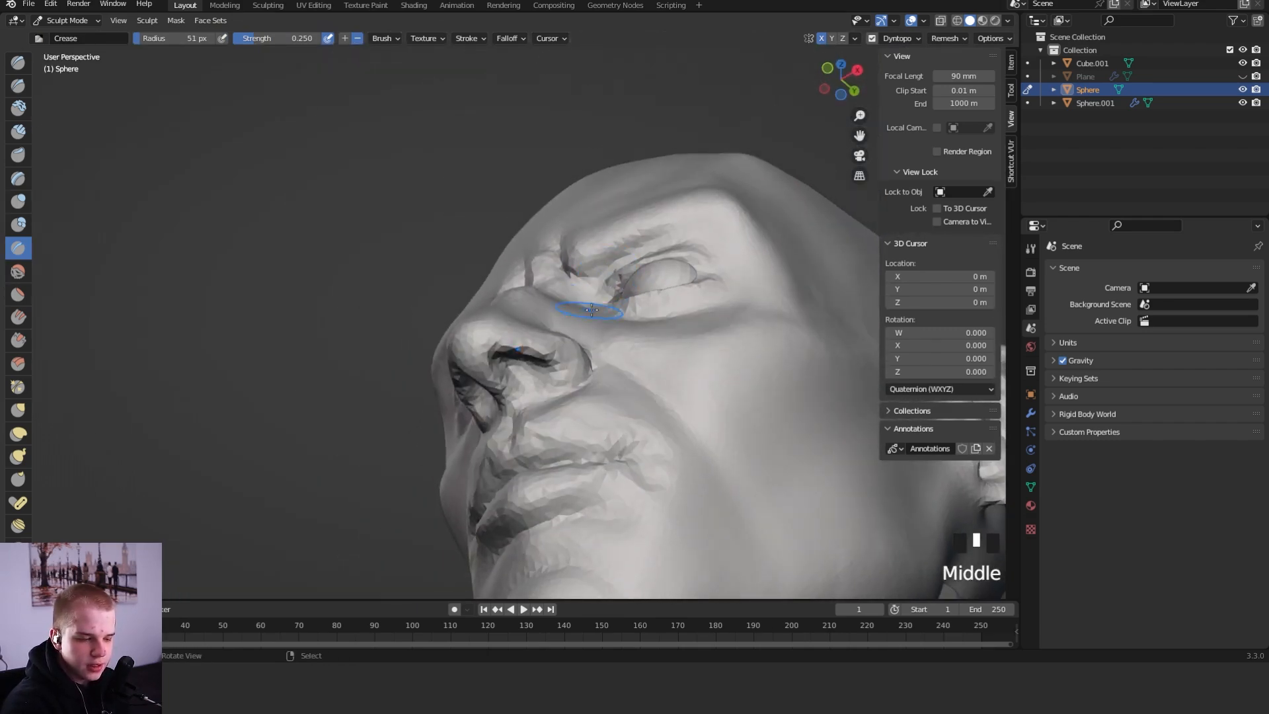
Sketch a temporary annotation guide along the hollow beneath the eye
key("c")
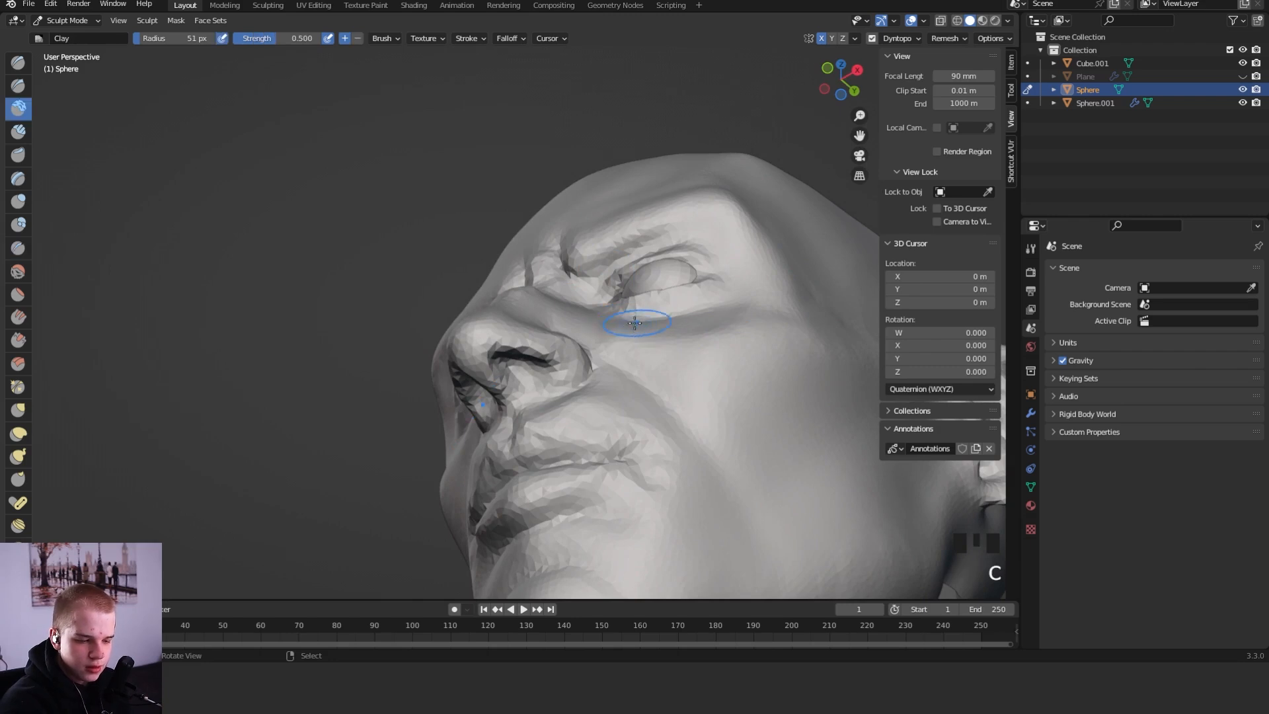
left_click_drag(596, 324, 724, 309)
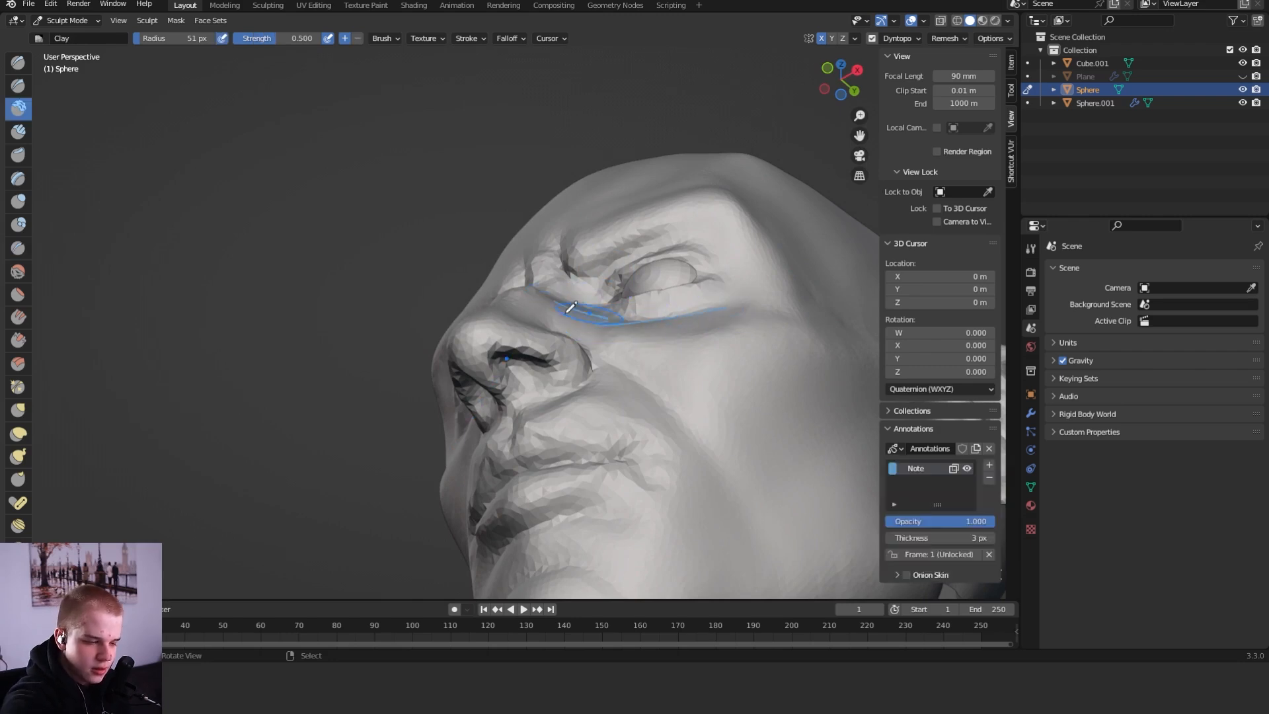
middle_click_drag(729, 436, 731, 390, "ctrl")
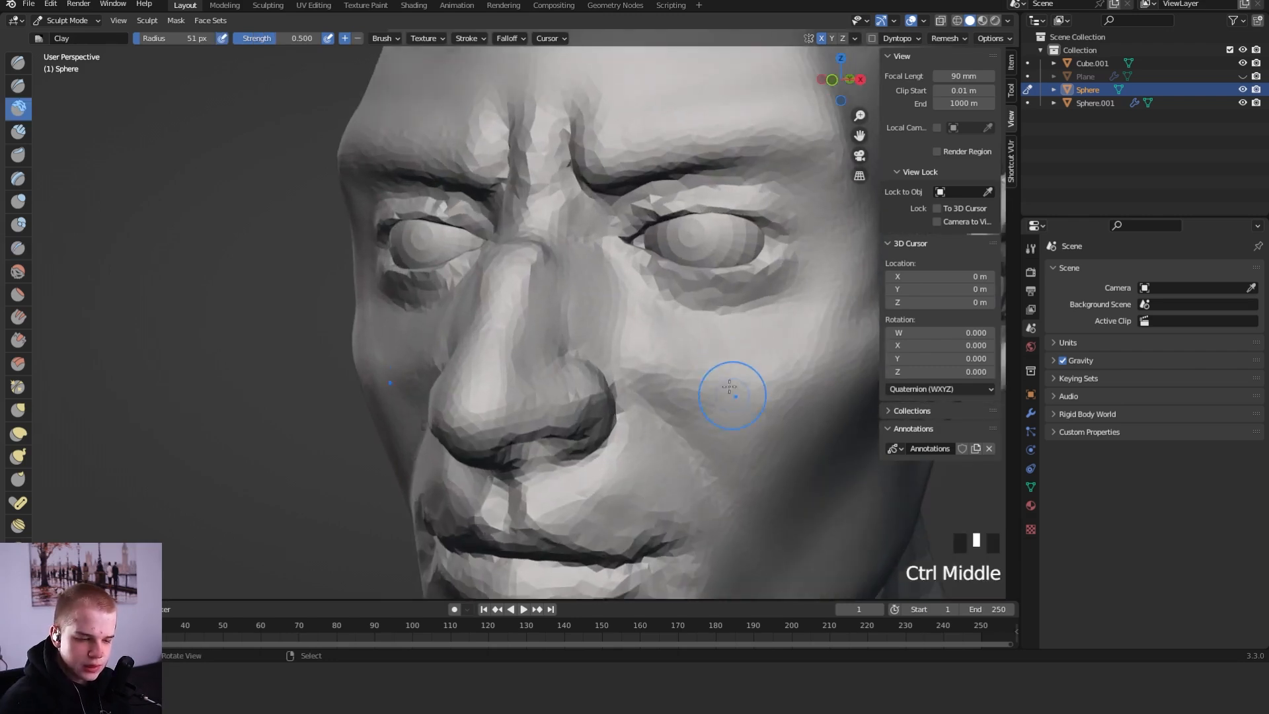
Work a stroke along the area beneath the eye and review the whole head from the front
key("f")
left_click(755, 362)
left_click_drag(646, 304, 728, 310)
middle_click_drag(716, 334, 594, 344, "alt")
middle_click_drag(528, 356, 656, 482, "alt")
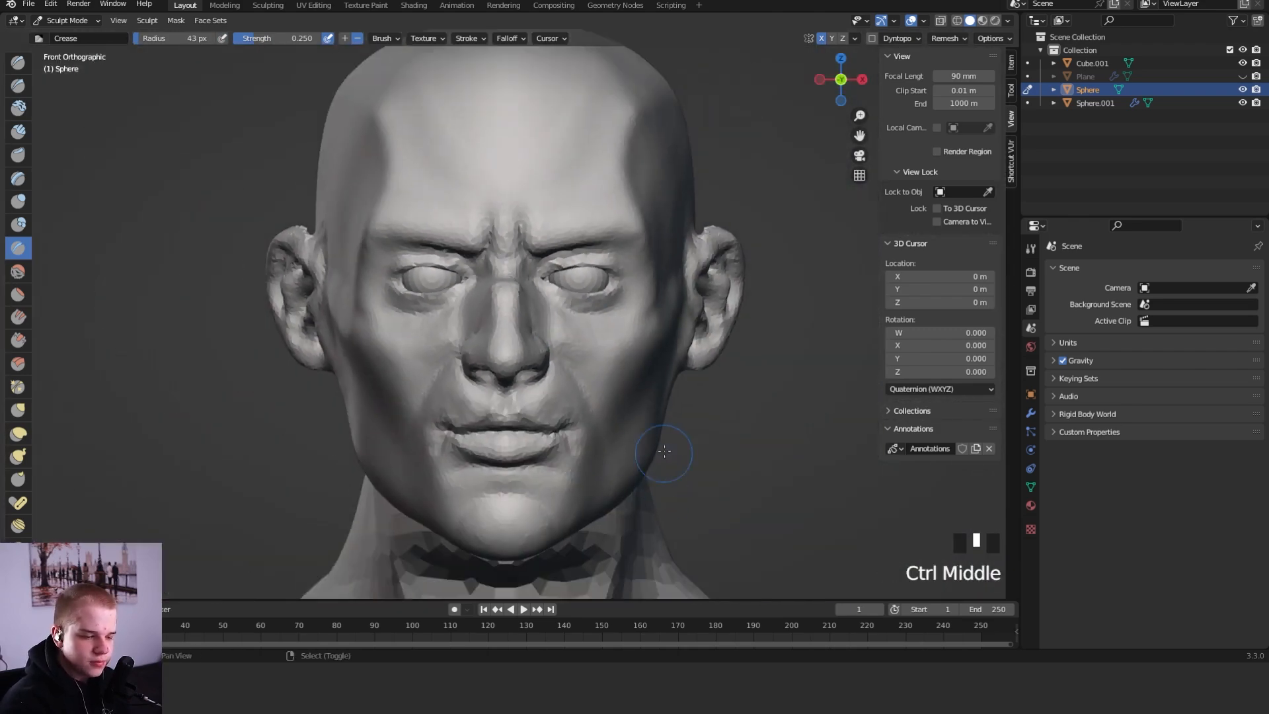
middle_click_drag(654, 357, 652, 479)
mouse_move(739, 384)
middle_mouse_down("alt")
mouse_move(572, 394)
mouse_move(681, 397)
middle_mouse_up("alt")
Try to reshape the inner eye corner with Grab, and undo the stroke
mouse_move(680, 396)
middle_mouse_down("shift")
mouse_move(691, 410)
mouse_move(594, 295)
middle_mouse_up("shift")
key("g")
key("f")
left_click(557, 299)
key("f")
left_click(634, 302)
mouse_move(464, 281)
left_mouse_down()
mouse_move(457, 305)
mouse_move(461, 289)
left_mouse_up()
key("ctrl+z")
Sketch an annotation curve along the lower eyelid as a shape guide, and remove it
key("f")
left_click(424, 283)
key("d")
left_click_drag(687, 304, 694, 305)
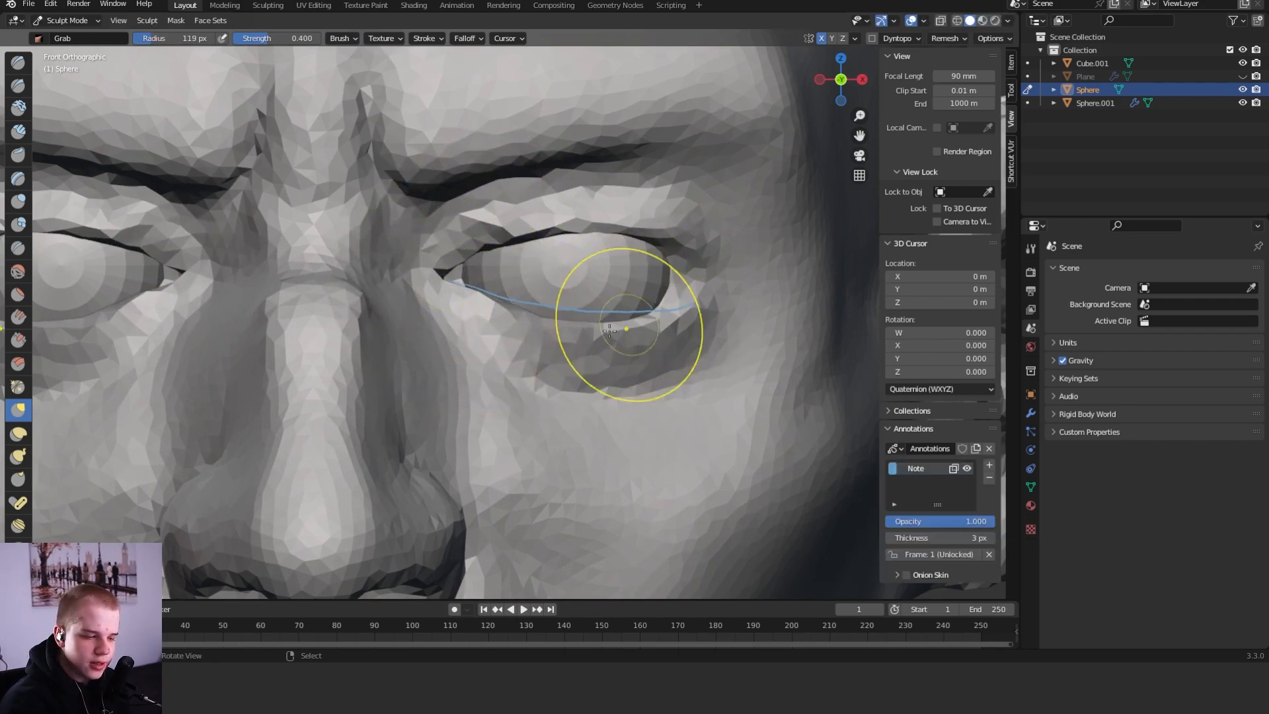
key("ctrl+z")
Try to pull the inner eye corner down with Grab, and undo the stroke
key("f")
left_click(477, 288)
mouse_move(454, 280)
left_mouse_down()
mouse_move(470, 309)
mouse_move(462, 335)
left_mouse_up()
key("ctrl+z")
Lower the inner eye corner and the adjoining eyelid edge with short Grab strokes
left_click_drag(456, 292, 458, 303)
left_click_drag(567, 274, 566, 281)
left_click_drag(534, 272, 532, 280)
key("f")
left_click(487, 291)
middle_click_drag(489, 294, 505, 376, "ctrl")
mouse_move(509, 337)
middle_mouse_down("ctrl")
mouse_move(517, 398)
mouse_move(595, 283)
mouse_move(595, 326)
middle_mouse_up("ctrl")
Nudge the area around the eye slightly downward with a resized Grab brush
key("f")
left_click_drag(595, 436, 594, 446)
mouse_move(594, 416)
middle_mouse_down("ctrl")
mouse_move(586, 462)
mouse_move(635, 378)
middle_mouse_up("ctrl")
key("f")
left_click(648, 375)
key("f")
left_click(632, 375)
mouse_move(623, 438)
middle_mouse_down("shift")
mouse_move(647, 374)
mouse_move(671, 400)
middle_mouse_up("shift")
key("f")
left_click(645, 363)
Check the eye from several angles and adjust its outer eyelid area with Grab
middle_click_drag(670, 400, 512, 430)
middle_click_drag(512, 429, 671, 403, "alt")
mouse_move(651, 456)
middle_mouse_down("ctrl")
mouse_move(631, 397)
mouse_move(691, 275)
mouse_move(707, 346)
middle_mouse_up("ctrl")
key("z")
left_click(602, 276)
left_click(760, 288)
mouse_move(748, 291)
middle_mouse_down("ctrl")
mouse_move(730, 360)
mouse_move(687, 304)
middle_mouse_up("ctrl")
key("f")
left_click(718, 304)
left_click_drag(704, 330, 703, 334)
left_click_drag(692, 347, 678, 319)
mouse_move(678, 314)
middle_mouse_down()
mouse_move(696, 351)
mouse_move(675, 288)
middle_mouse_up()
Lower and shape the upper eyelid along the eyeball with Grab at 136 px radius
middle_click_drag(562, 363, 565, 406)
key("f")
left_click(561, 395)
left_click_drag(496, 347, 499, 373)
middle_click_drag(499, 374, 522, 456)
mouse_move(528, 403)
middle_mouse_down()
mouse_move(547, 485)
mouse_move(562, 370)
middle_mouse_up()
middle_click_drag(562, 264, 549, 330, "shift")
left_click_drag(502, 307, 504, 317)
left_click_drag(522, 320, 524, 328)
left_click_drag(559, 294, 567, 303)
middle_click_drag(567, 303, 584, 256)
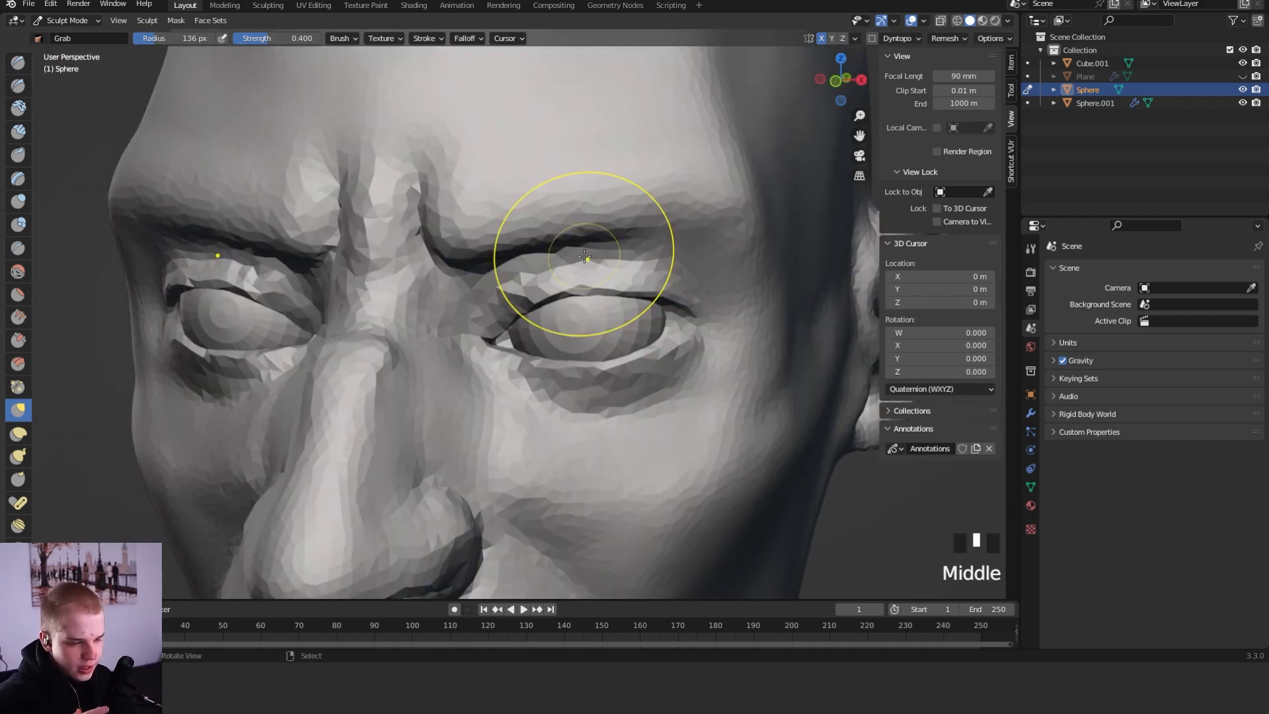
Select the eyeballs in Object Mode from the front view and annotate the upper eyelid's intended arc
mouse_move(584, 256)
middle_mouse_down("alt")
mouse_move(727, 297)
mouse_move(785, 396)
mouse_move(628, 359)
mouse_move(687, 347)
mouse_move(634, 351)
mouse_move(728, 351)
mouse_move(528, 407)
middle_mouse_up("alt")
key("f")
left_click(680, 344)
key("ctrl+Tab")
key("z")
right_click(637, 321)
key("z")
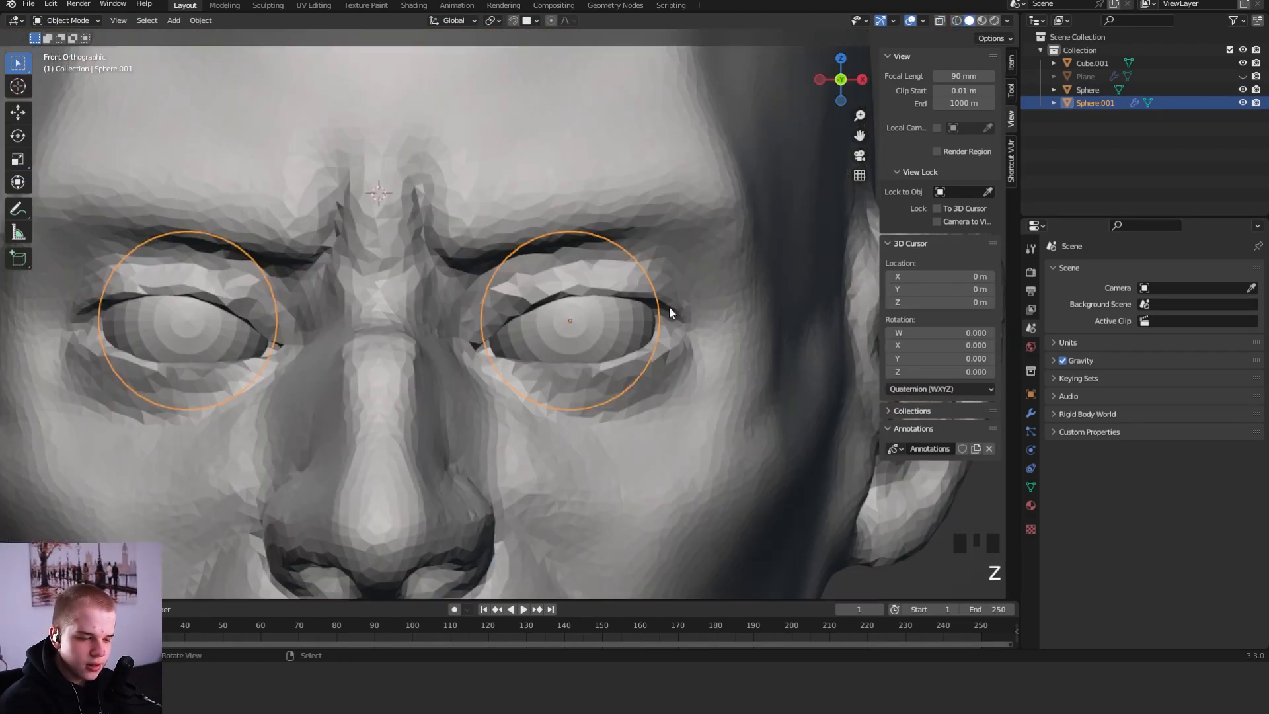
left_click(656, 329)
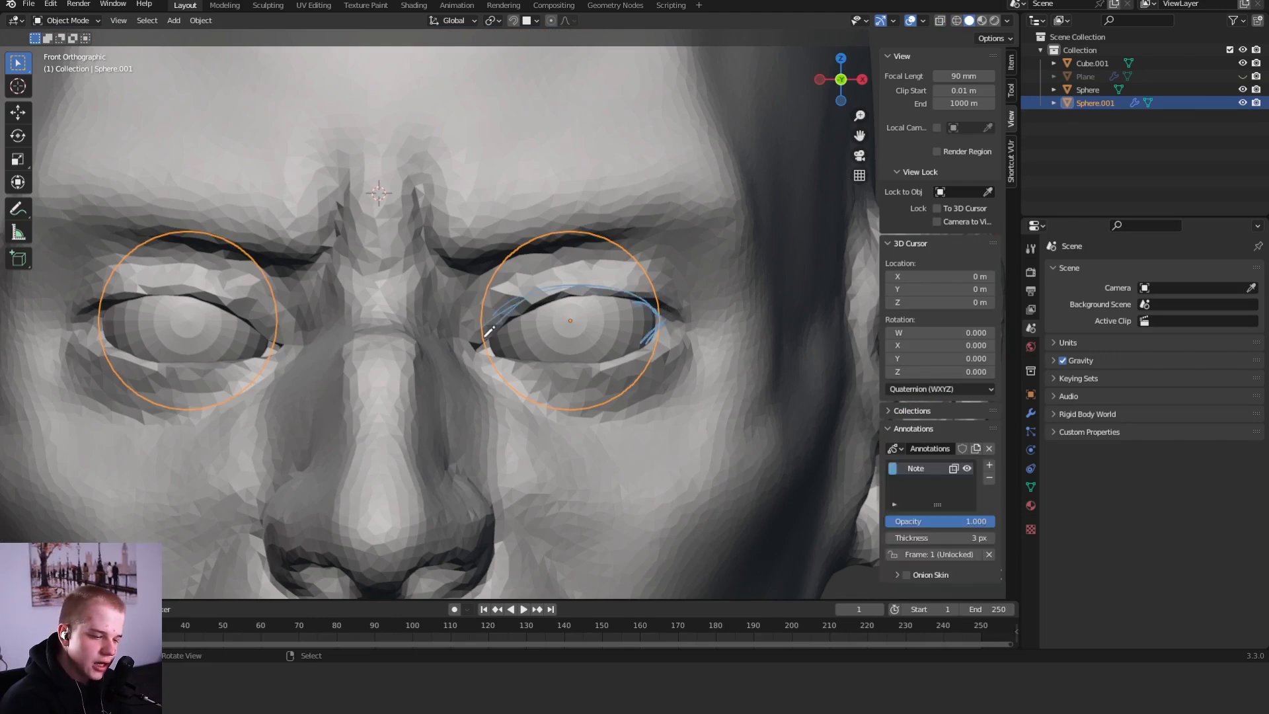
Move the eyeballs outward along the X axis by about 0.015 m and mark the inner eye corner with an annotation
key("g")
key("x")
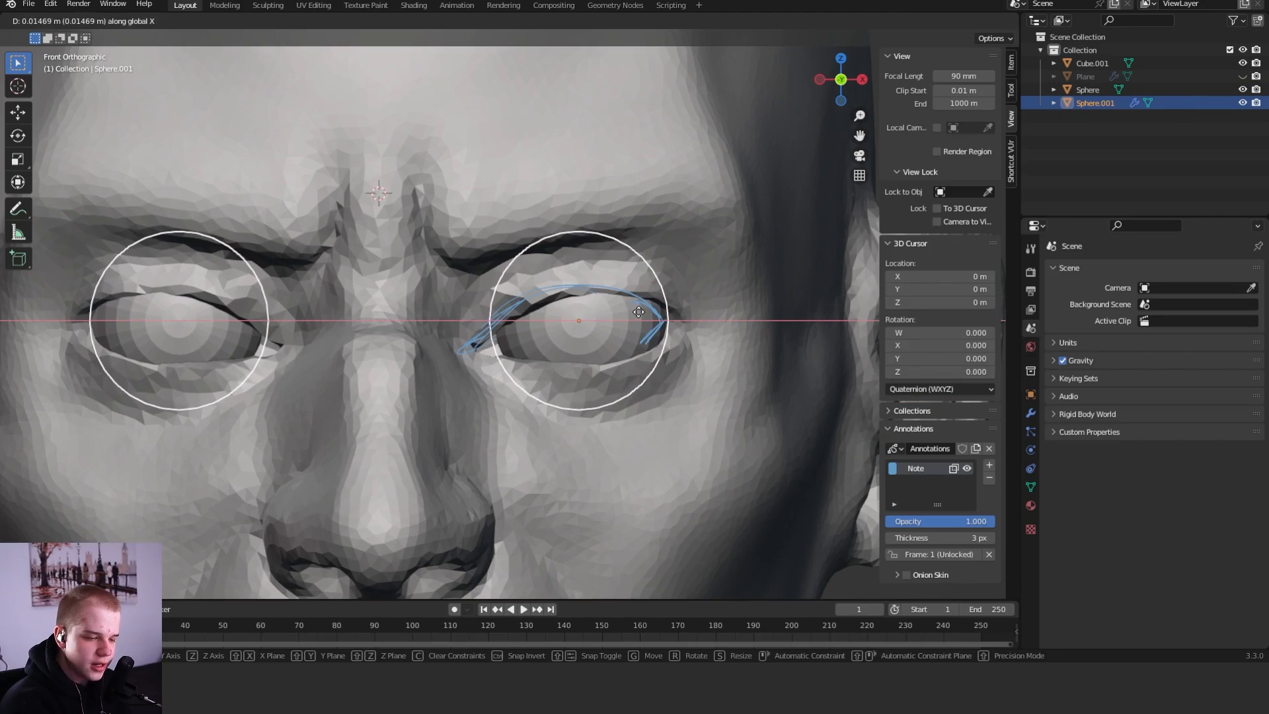
left_click(500, 327)
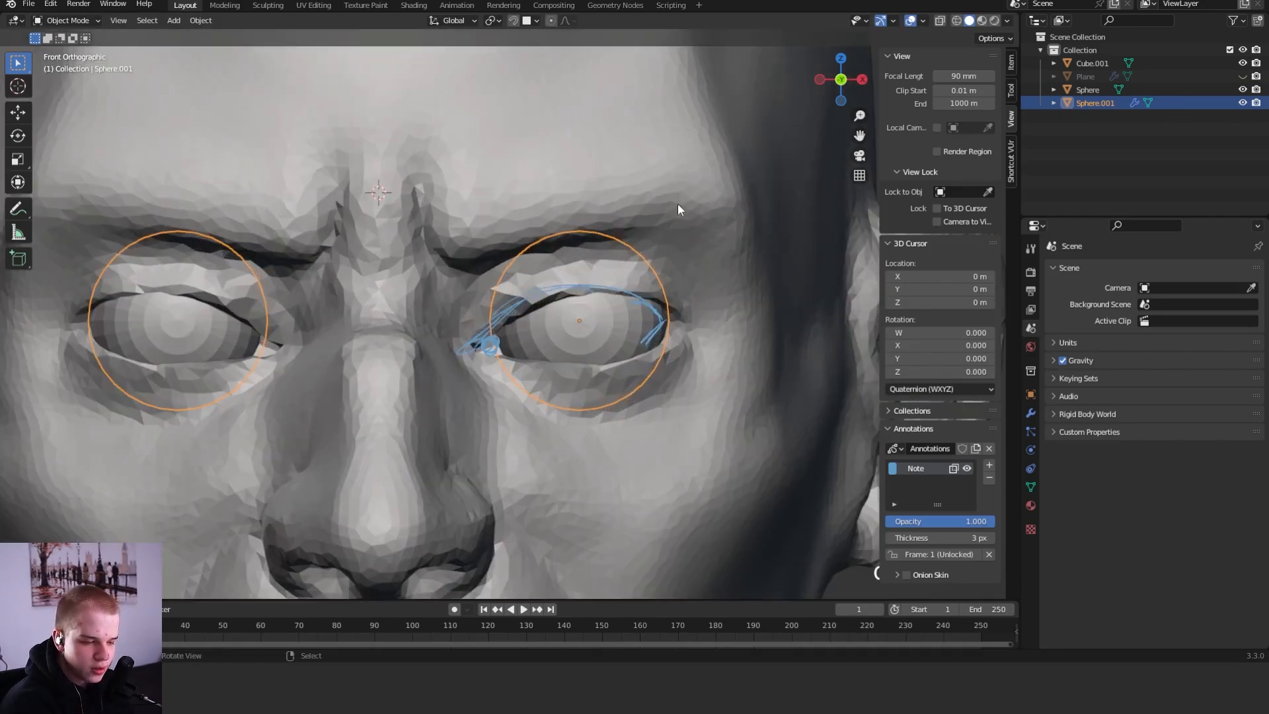
middle_click_drag(677, 204, 665, 307, "ctrl")
left_click(660, 343)
key("KP_1")
left_click(666, 308)
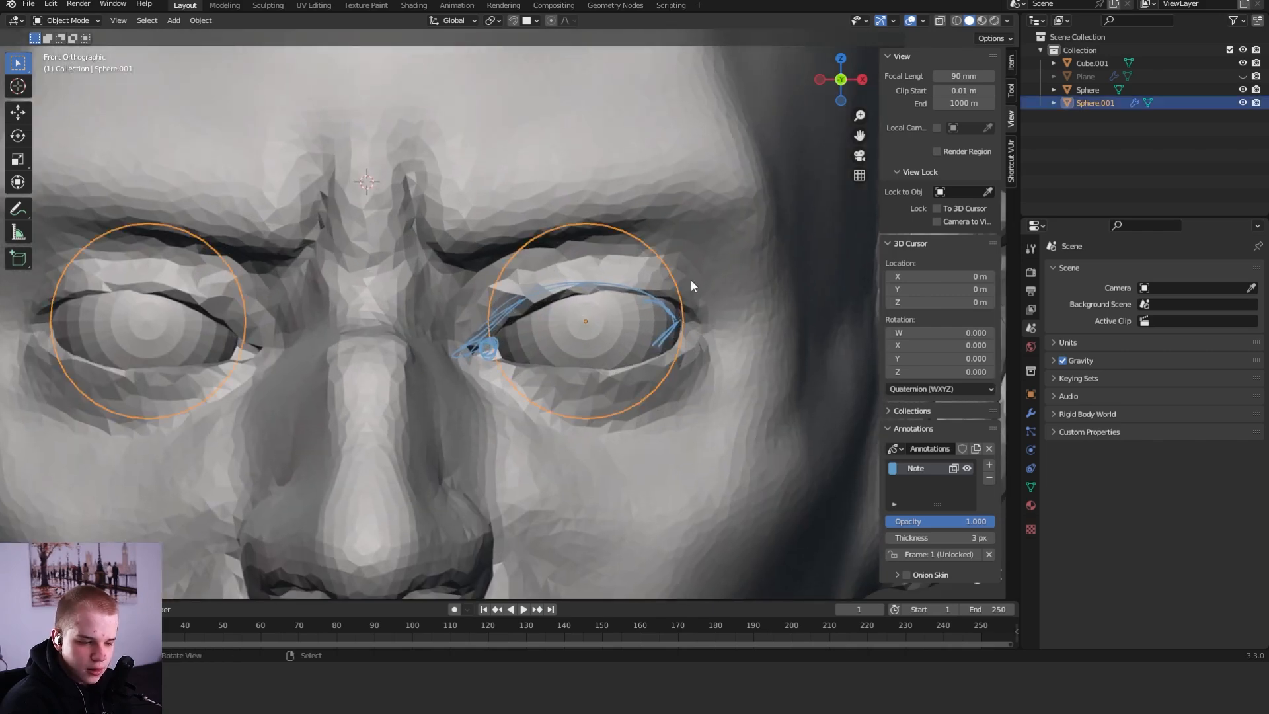
Return to Sculpt Mode on the head and fit the outer eyelid around the eyeball from below with Grab at 124 px radius
left_click(690, 277)
key("ctrl+Tab")
left_click(704, 379)
mouse_move(704, 378)
middle_mouse_down()
mouse_move(685, 303)
mouse_move(695, 308)
middle_mouse_up()
key("g")
key("f")
left_click(715, 323)
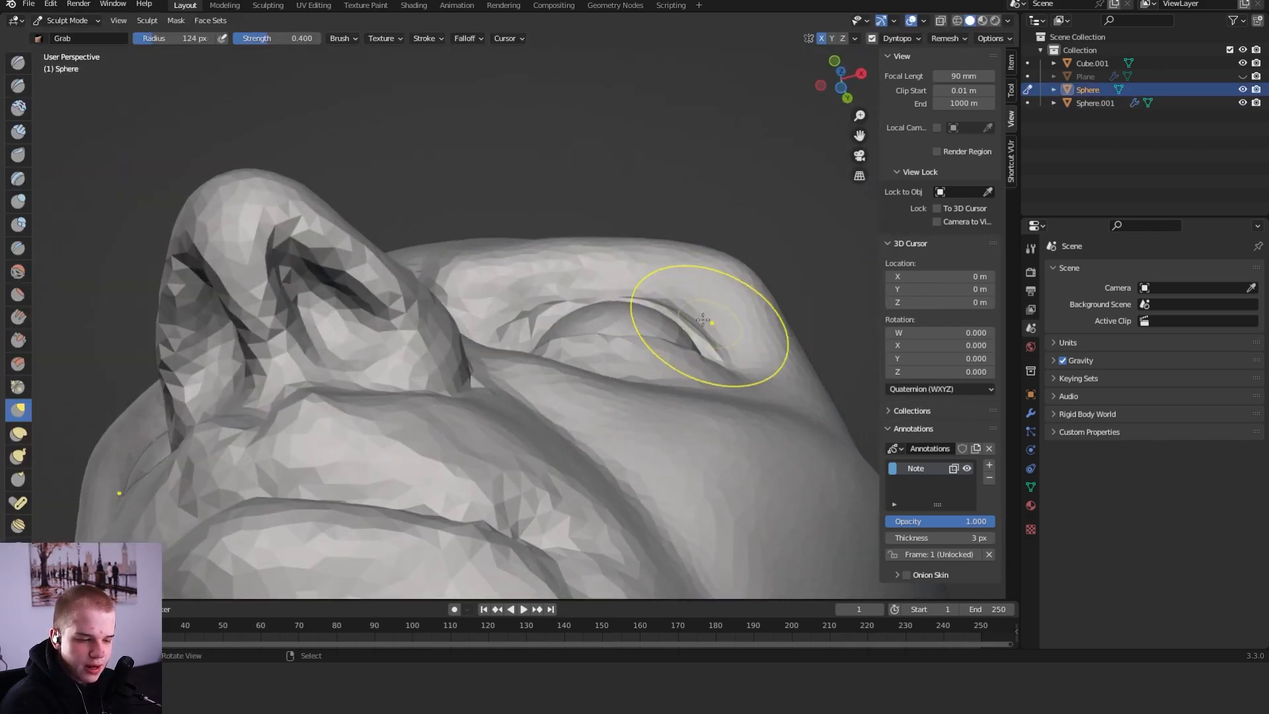
middle_click_drag(586, 317, 615, 368)
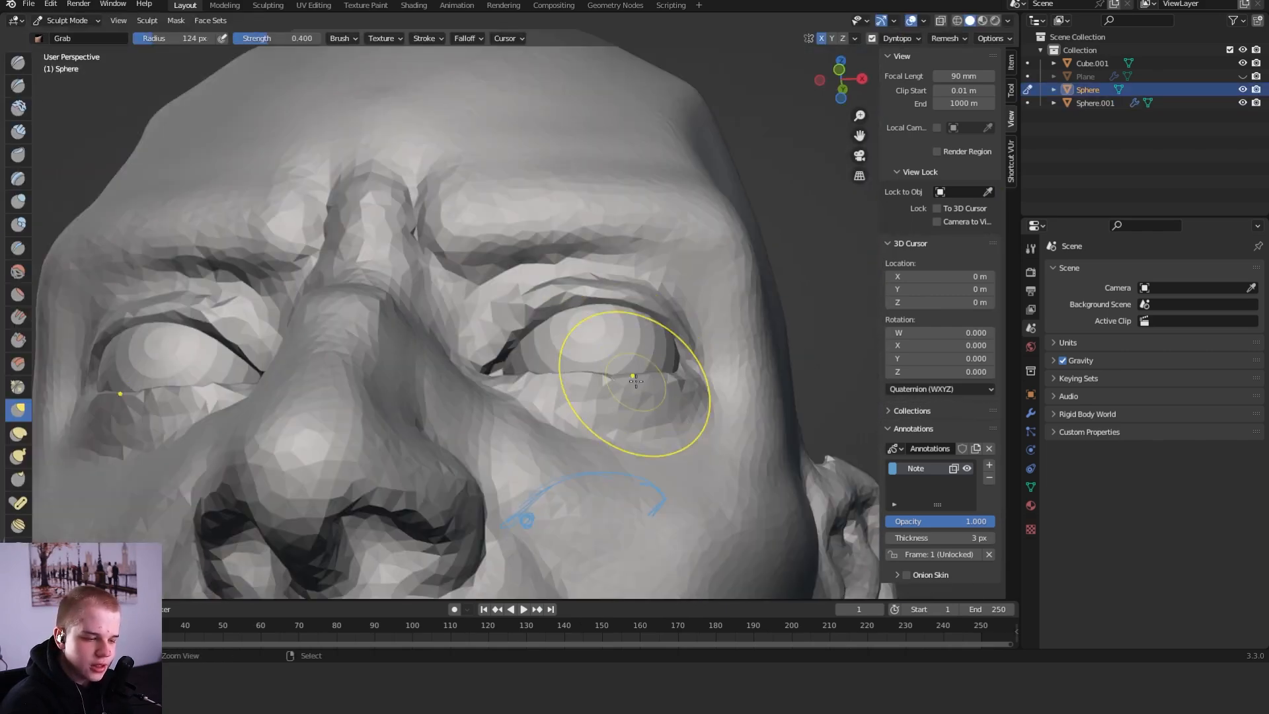
Refine the eyelids around the eyeball with Crease and short Grab strokes, reducing the Grab radius to 63 px
key("shift+c")
key("f")
left_click(592, 314)
scroll(603, 312, "up", 1)
mouse_move(603, 312)
middle_mouse_down()
mouse_move(595, 403)
mouse_move(643, 374)
middle_mouse_up()
key("g")
key("f")
left_click(674, 371)
left_click_drag(655, 349, 688, 293)
left_click_drag(621, 318, 609, 334)
key("f")
left_click(584, 338)
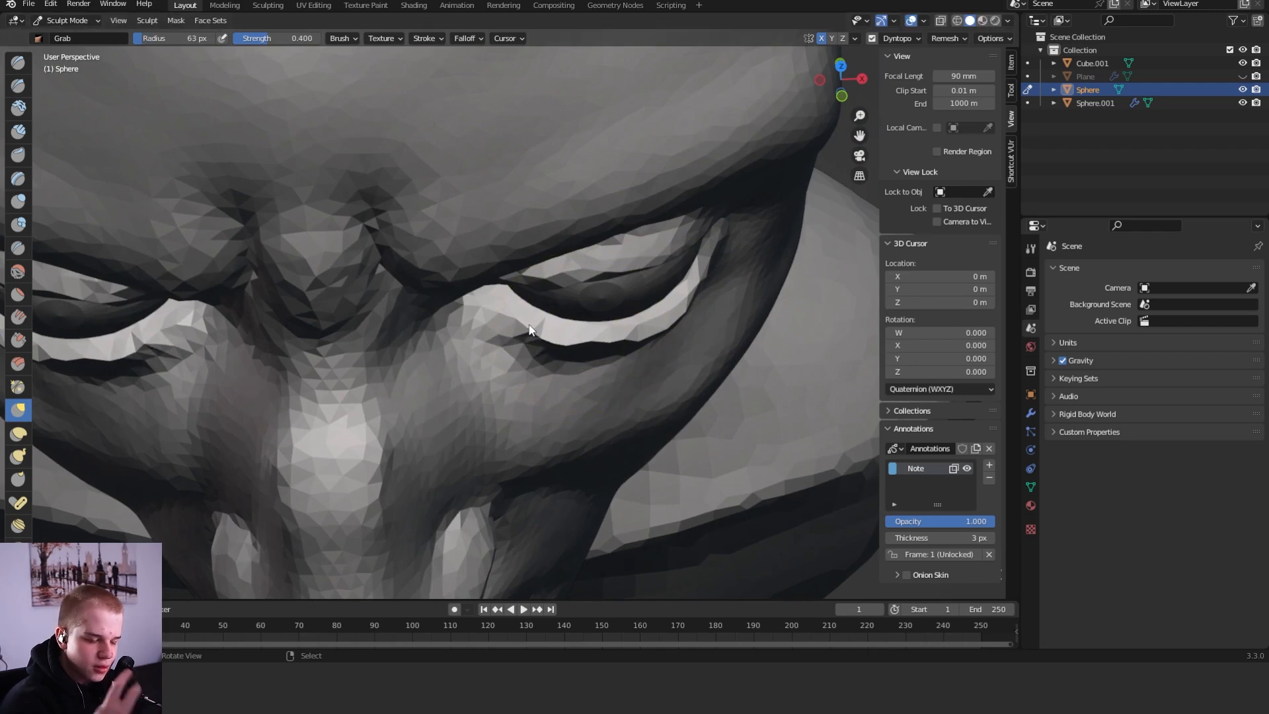
Define the upper eyelid and outer eye corner, alternating Grab at 102 px radius with Crease at 42 to 60 px
middle_click_drag(574, 325, 609, 252)
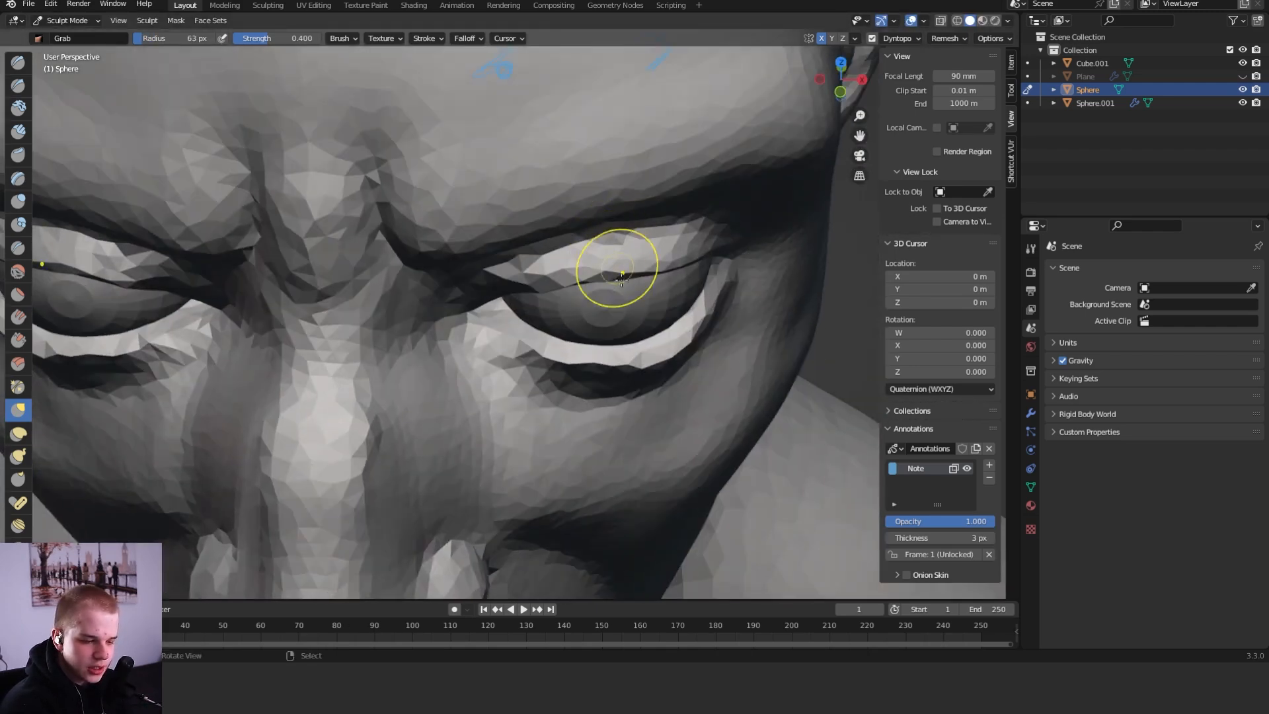
key("shift+c")
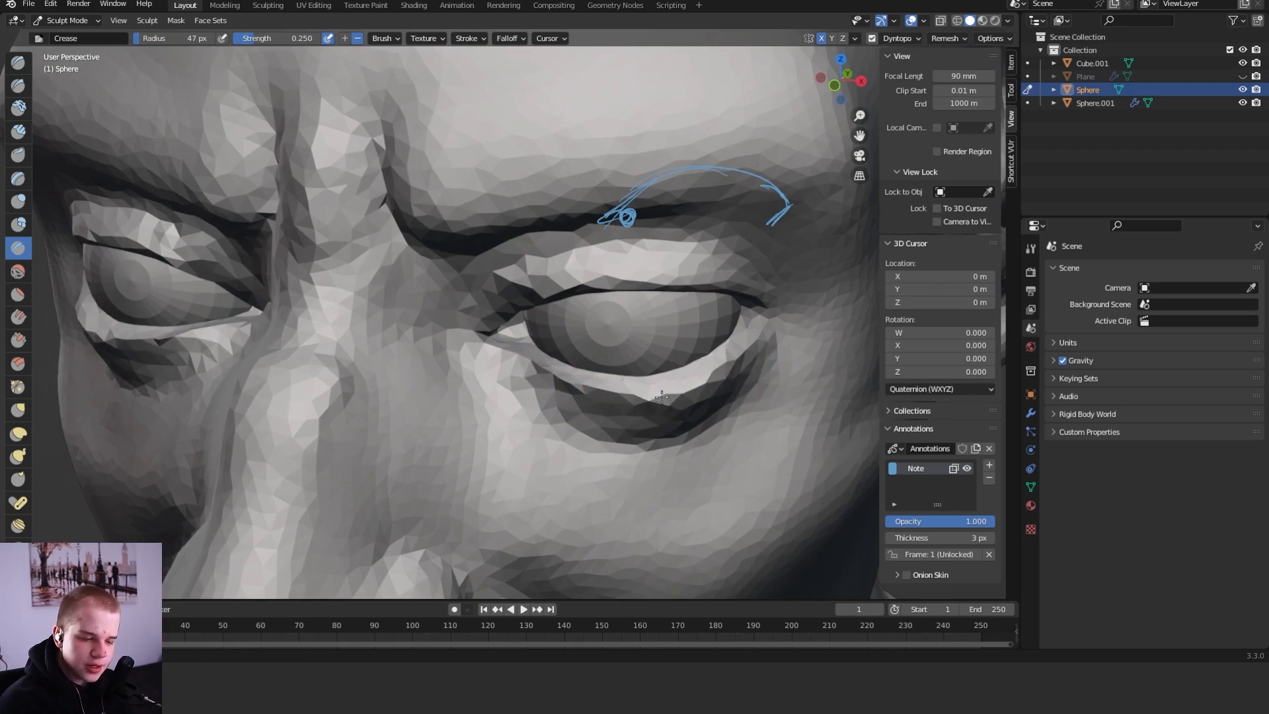
key("KP_1")
key("g")
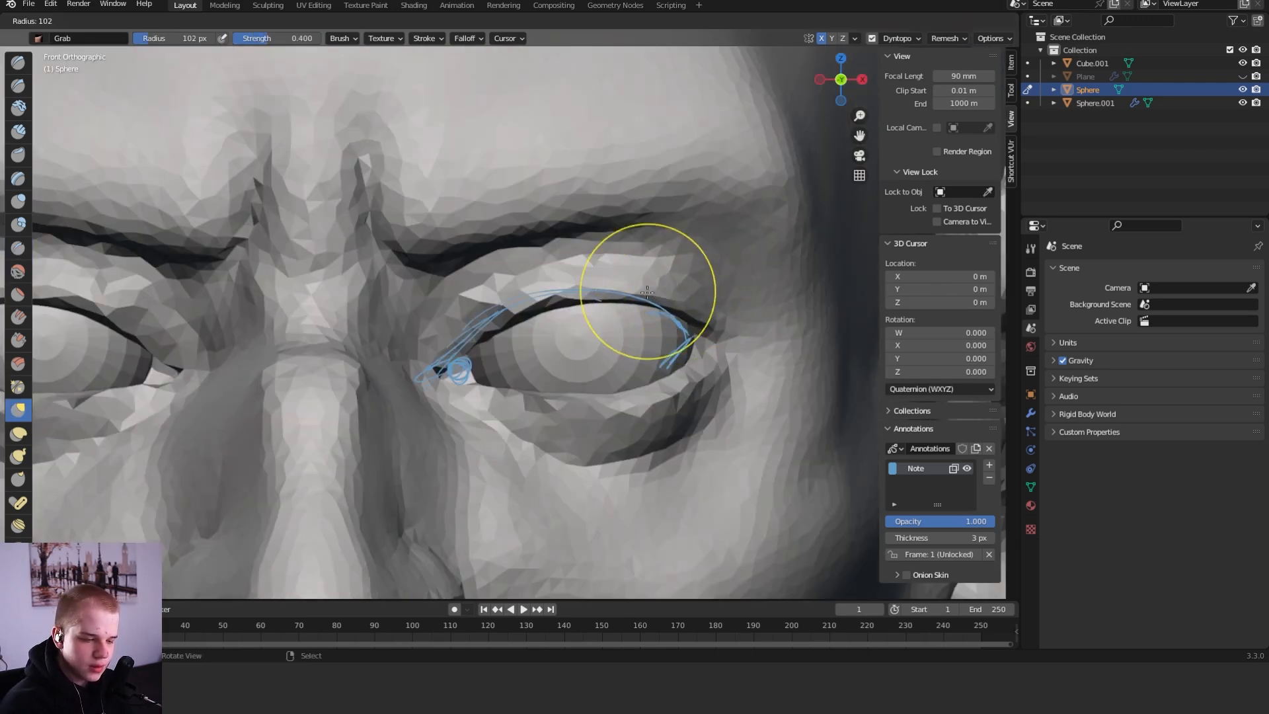
key("shift+c")
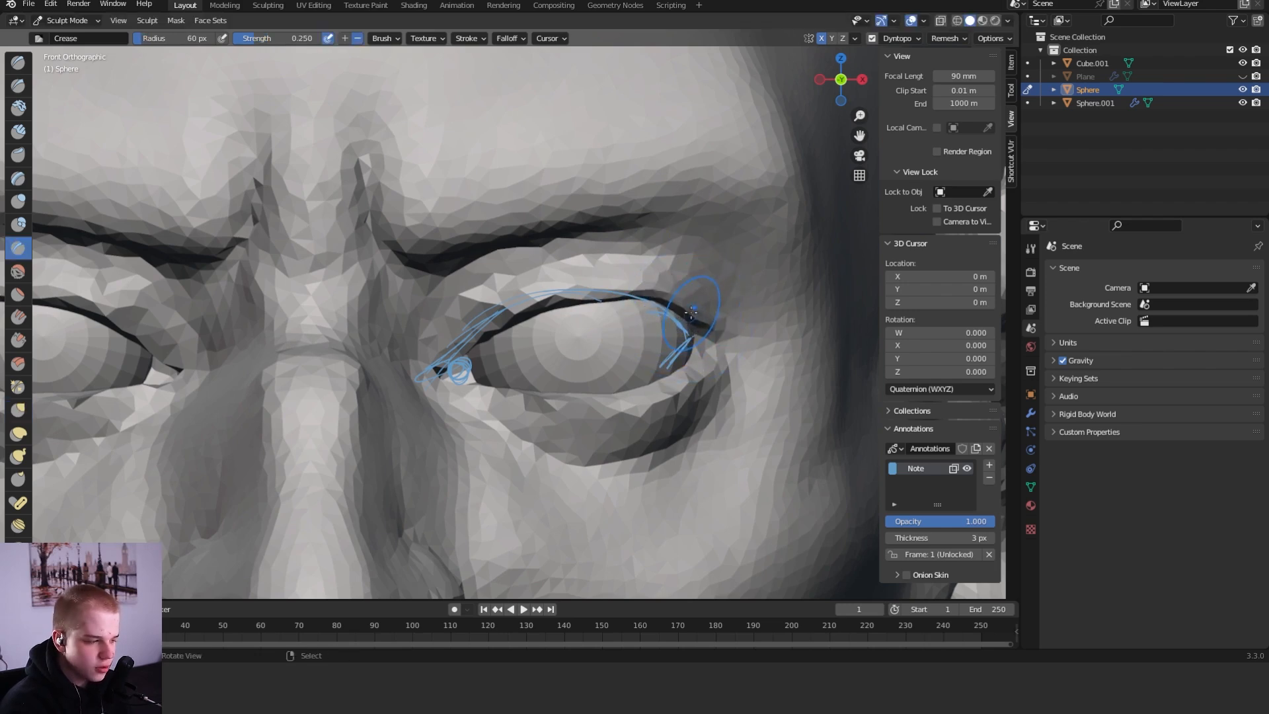
key("g")
key("f")
left_click(681, 309)
key("shift+c")
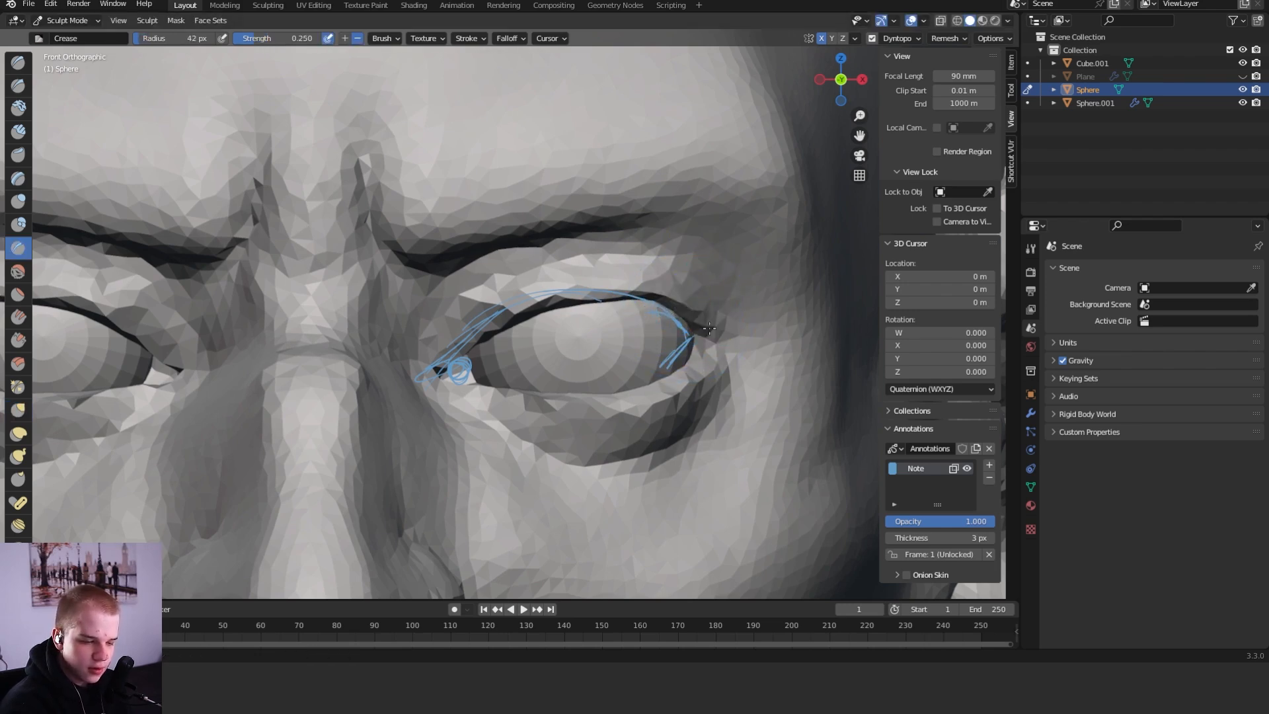
left_click_drag(539, 303, 563, 308)
Fit the upper eyelid and inner eye corner to the annotated arc with Grab, and delete the annotation layer
key("g")
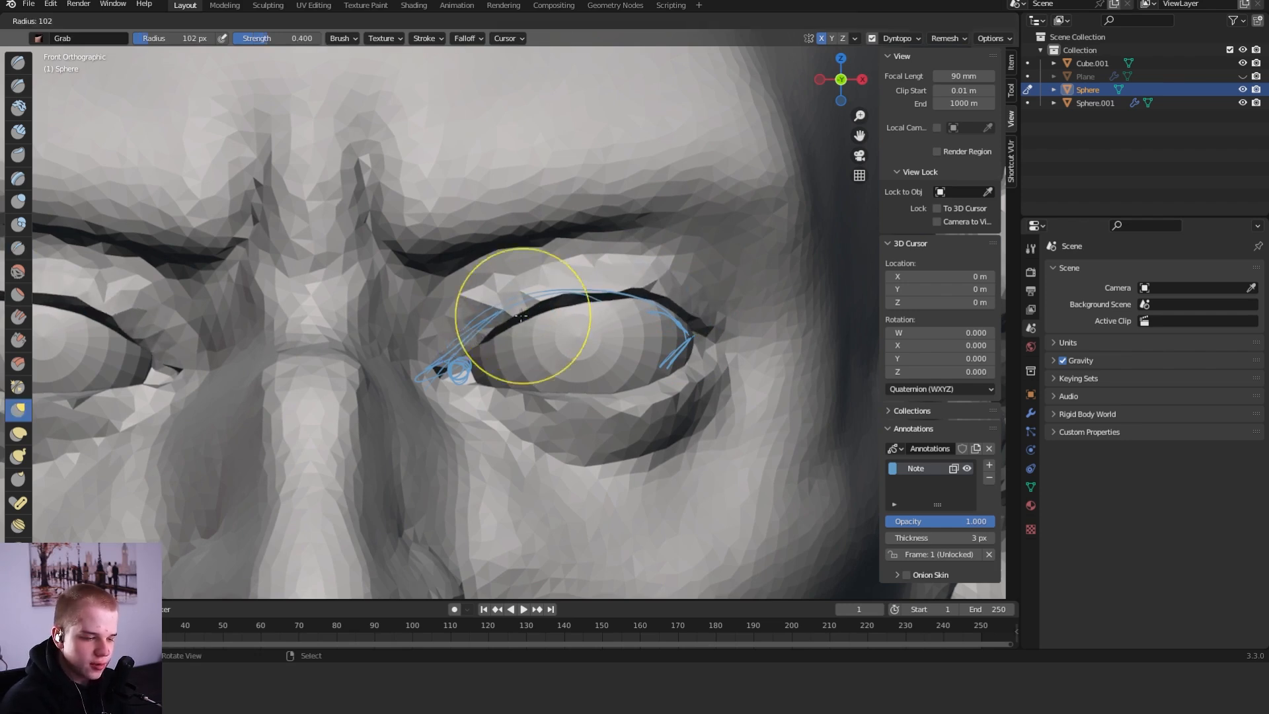
mouse_move(683, 270)
middle_mouse_down("ctrl")
mouse_move(690, 367)
mouse_move(700, 324)
middle_mouse_up("ctrl")
key("f")
left_click(699, 354)
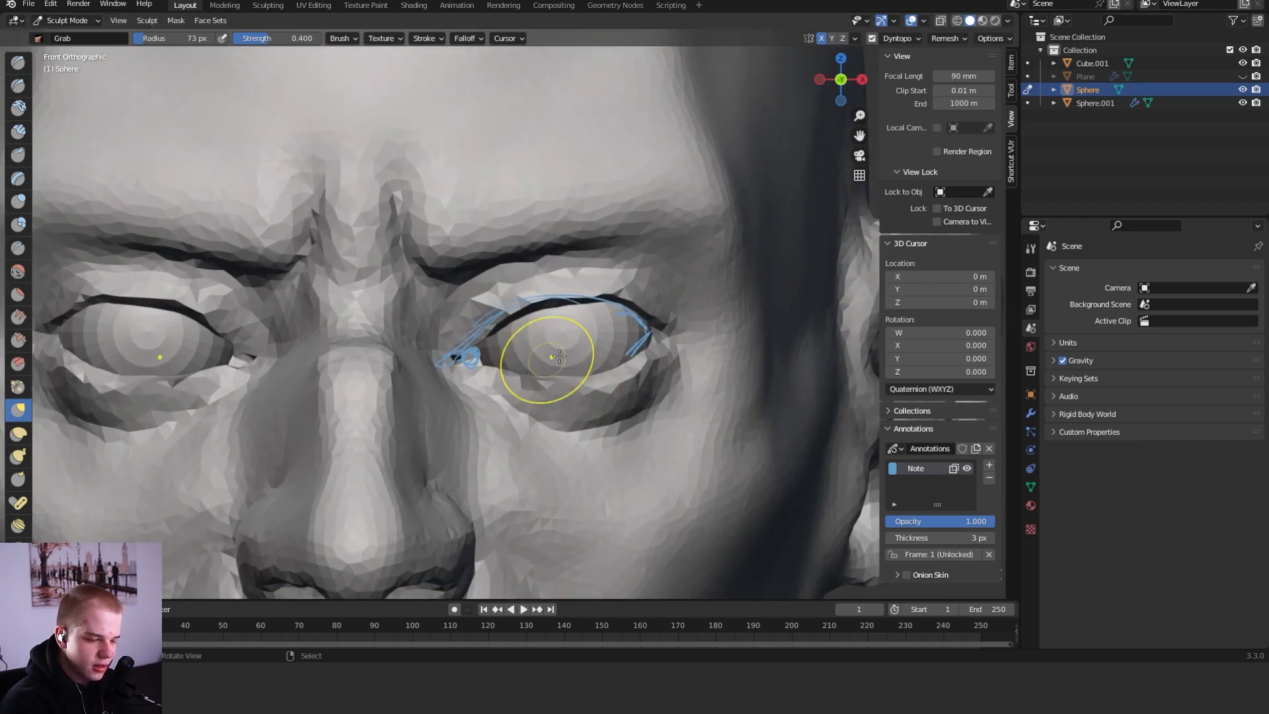
middle_click_drag(481, 390, 473, 391, "ctrl")
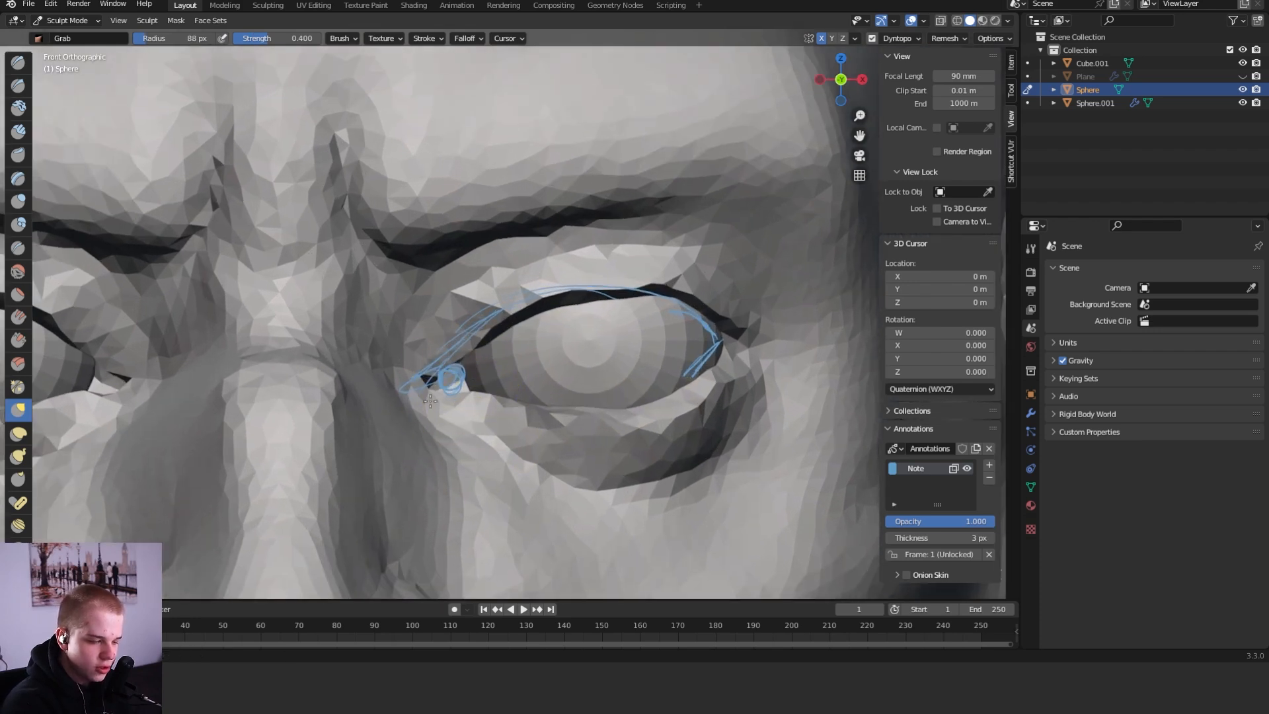
left_click_drag(430, 387, 423, 400)
left_click_drag(483, 325, 478, 319)
middle_click_drag(485, 328, 512, 328, "ctrl")
left_click(989, 477)
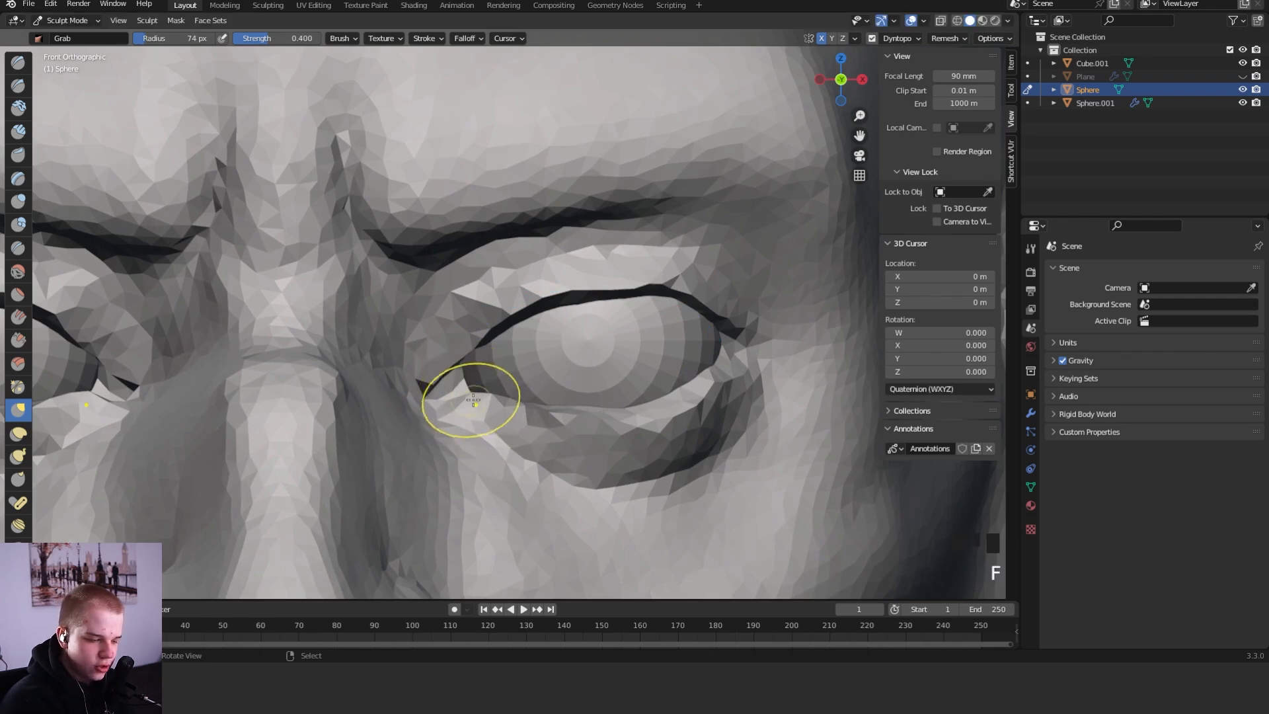
Annotate the lower and upper eyelid outlines as a shape guide and delete that annotation layer
left_click_drag(440, 404, 484, 391)
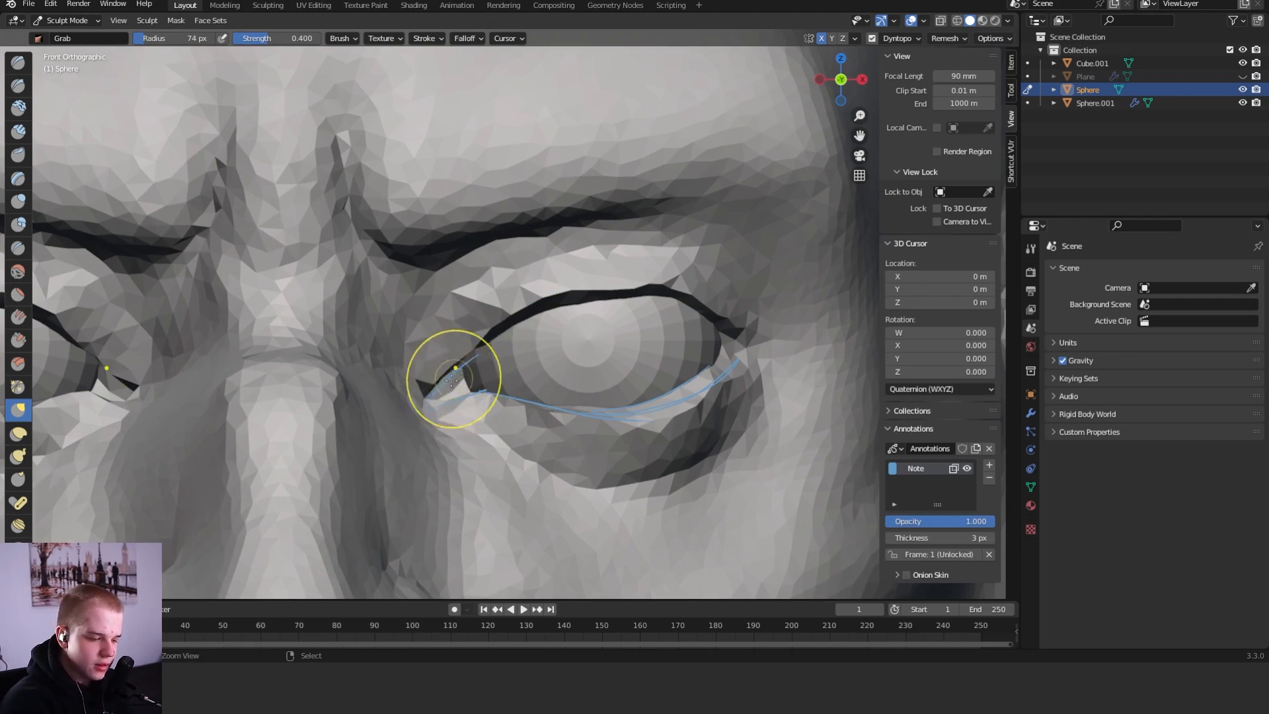
key("f")
left_click(483, 350)
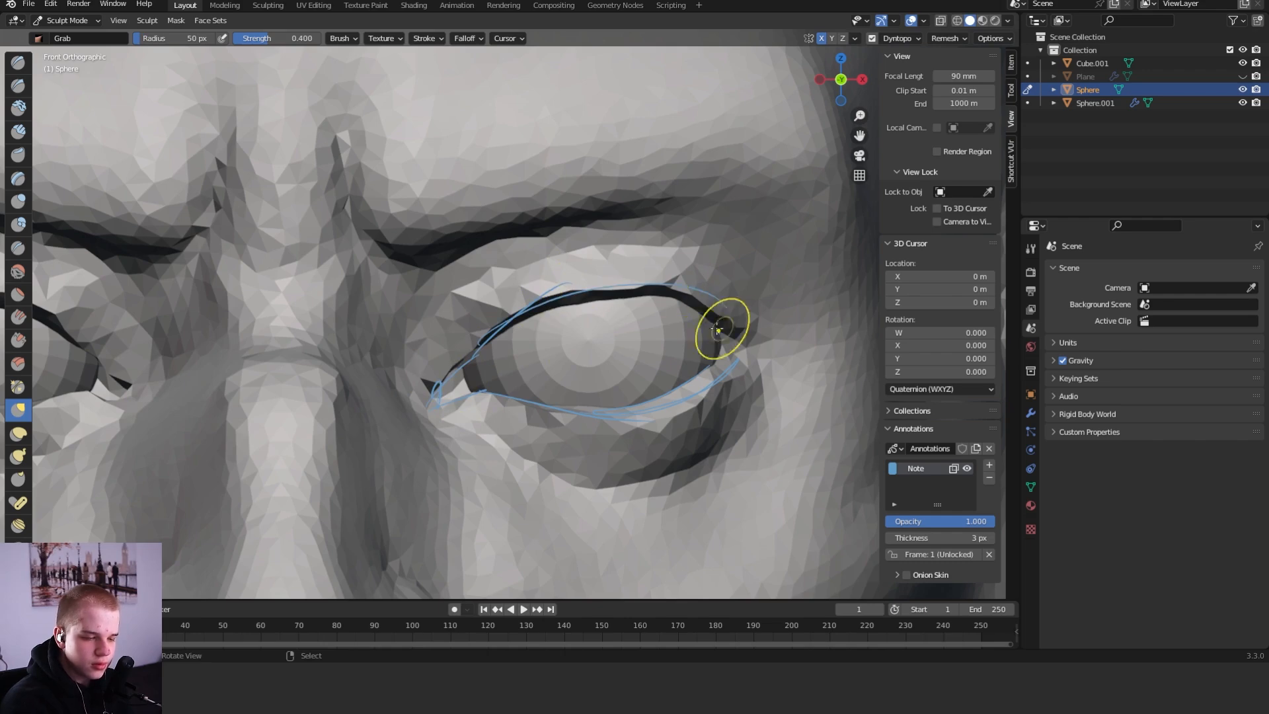
middle_click_drag(778, 325, 713, 585, "ctrl")
left_click(989, 477)
Crease the fold above the inner half of the upper eyelid with a 47 px brush radius
mouse_move(863, 455)
middle_mouse_down("ctrl")
mouse_move(707, 524)
mouse_move(614, 337)
middle_mouse_up("ctrl")
key("shift+c")
middle_click_drag(535, 316, 484, 298, "ctrl")
key("f")
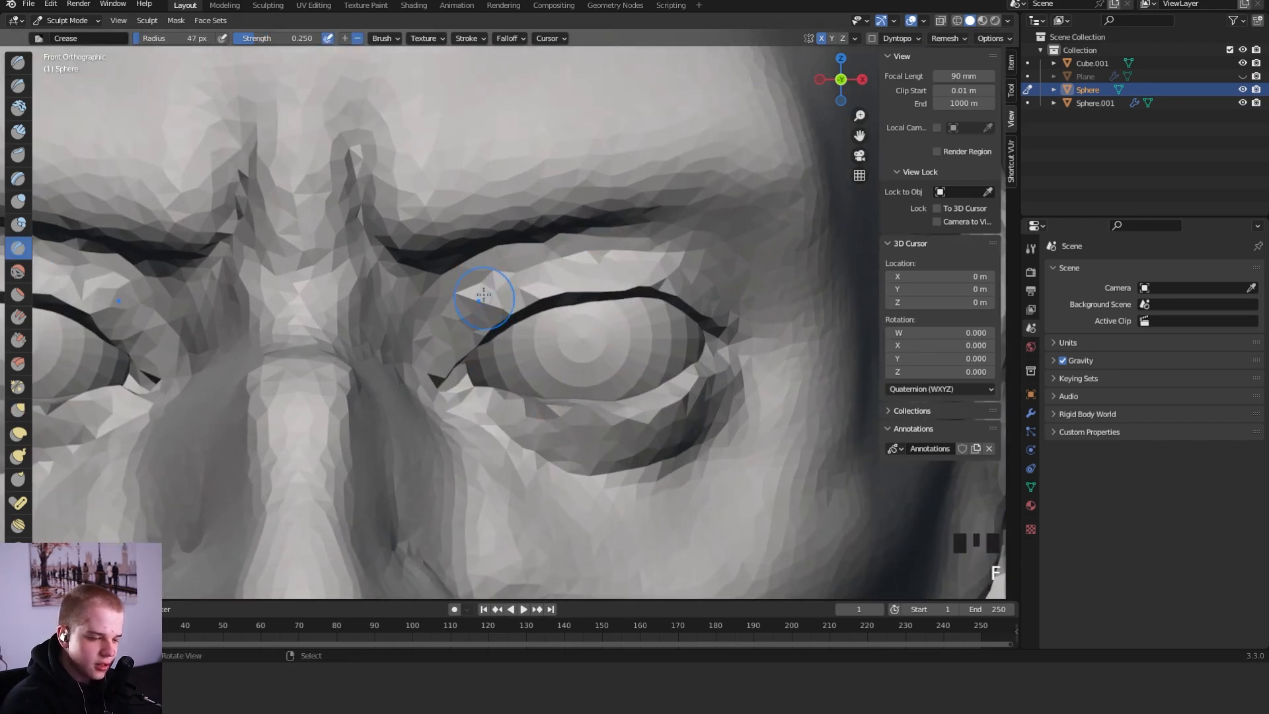
mouse_move(488, 281)
left_mouse_down()
mouse_move(438, 331)
mouse_move(488, 277)
mouse_move(563, 265)
left_mouse_up()
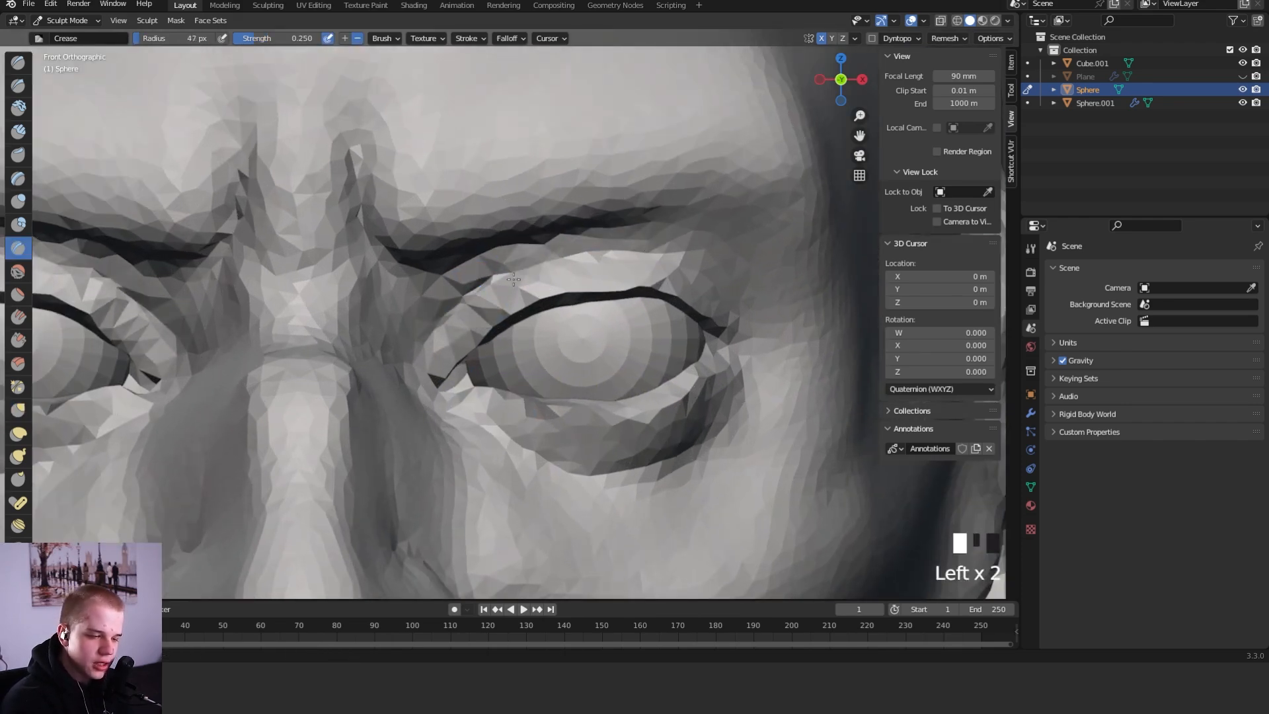
Build up a skin fold from the outer brow down past the outer eye corner with Clay Strips
mouse_move(767, 259)
middle_mouse_down("ctrl")
mouse_move(734, 377)
mouse_move(688, 226)
middle_mouse_up("ctrl")
key("shift+space")
key("2")
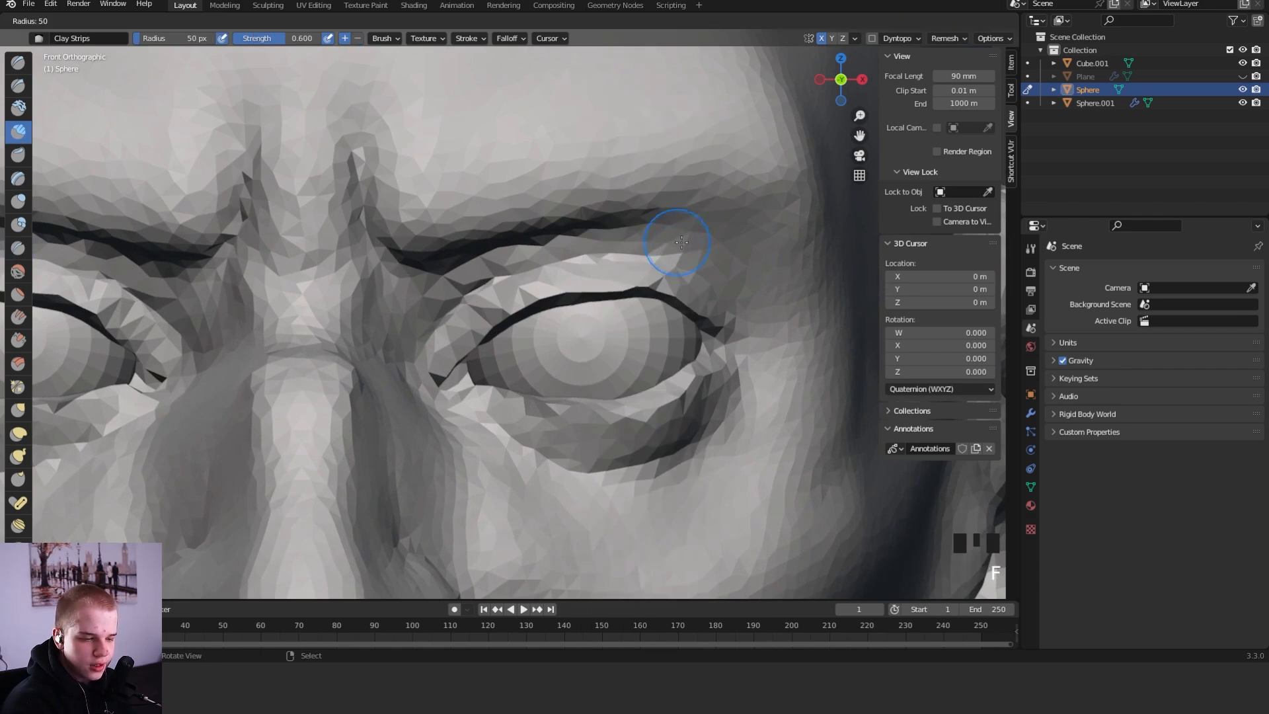
left_click_drag(605, 223, 719, 216)
left_click_drag(745, 225, 765, 277)
mouse_move(789, 264)
left_mouse_down()
mouse_move(786, 275)
mouse_move(750, 230)
mouse_move(557, 247)
mouse_move(759, 293)
left_mouse_up()
left_click_drag(659, 248, 717, 280)
left_click_drag(635, 226, 766, 285)
Crease the lower edge of the outer brow fold with a 40 px radius and undo the last stroke
key("shift+c")
key("f")
left_click(780, 297)
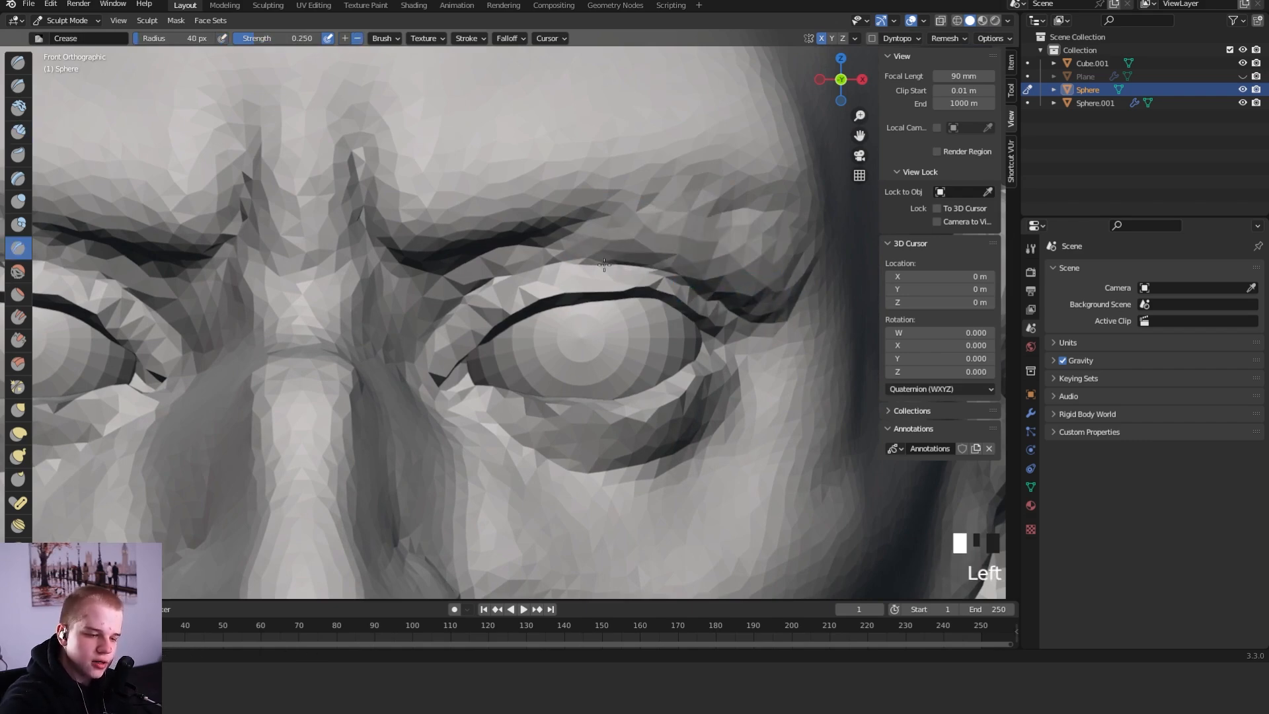
middle_click_drag(773, 341, 648, 276, "ctrl")
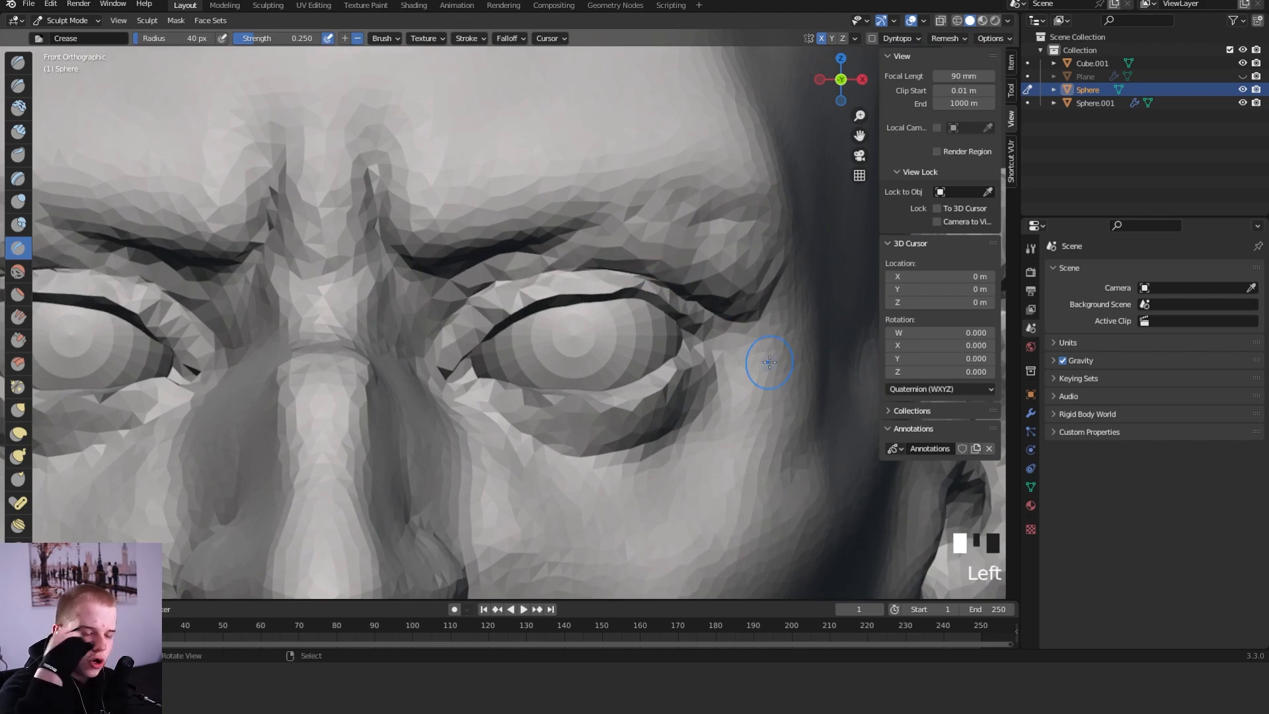
key("ctrl+z")
Add volume to the fold below the brow with Clay Strips and smooth it into the outer brow
mouse_move(716, 282)
middle_mouse_down("ctrl")
mouse_move(689, 417)
mouse_move(628, 249)
middle_mouse_up("ctrl")
key("g")
key("shift+space")
key("2")
key("f")
left_click_drag(640, 256, 627, 274)
left_click_drag(600, 242, 642, 233)
mouse_move(651, 241)
middle_mouse_down("ctrl")
mouse_move(687, 340)
mouse_move(607, 338)
mouse_move(634, 300)
mouse_move(635, 255)
middle_mouse_up("ctrl")
mouse_move(635, 255)
left_mouse_down("shift")
mouse_move(635, 221)
mouse_move(588, 255)
left_mouse_up("shift")
middle_click_drag(588, 254, 538, 275)
left_click_drag(538, 275, 742, 227, "shift")
Sharpen the fold above the upper eyelid in front view with Crease at 55 px radius
mouse_move(742, 227)
middle_mouse_down("alt")
mouse_move(660, 297)
mouse_move(653, 336)
middle_mouse_up("alt")
scroll(661, 317, "up", 3)
key("shift+c")
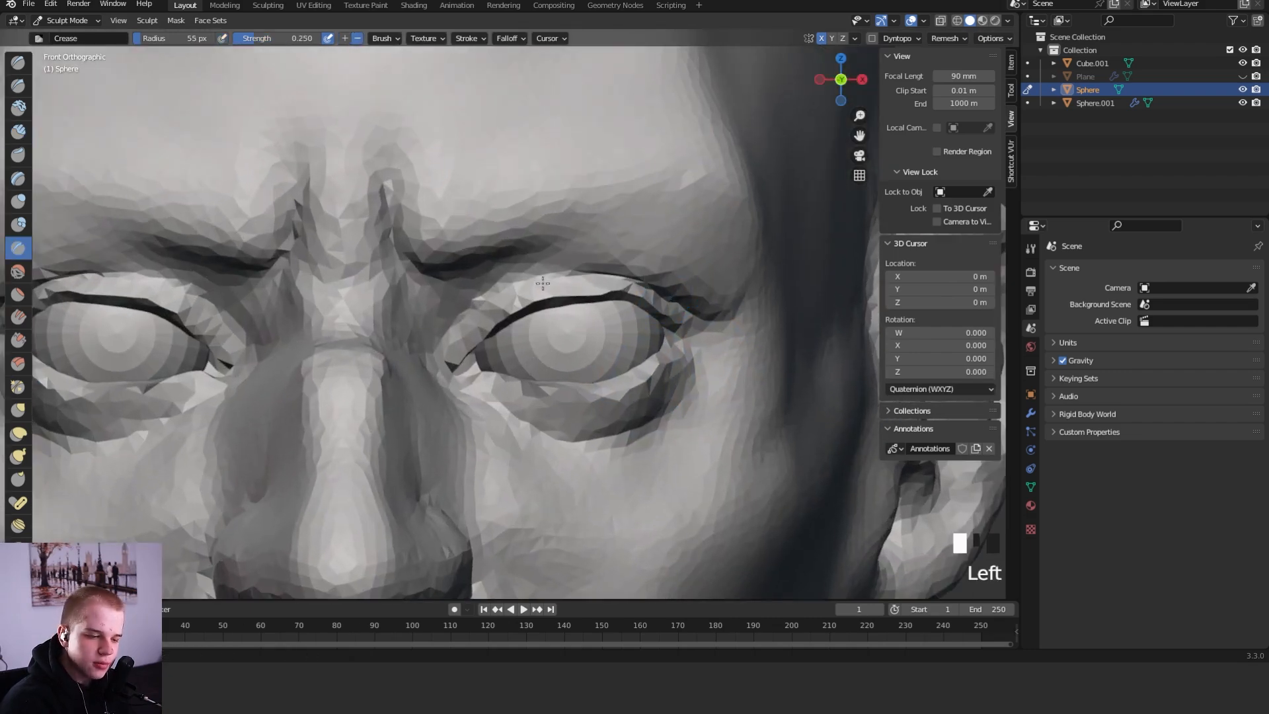
middle_click_drag(642, 255, 664, 476, "ctrl")
mouse_move(697, 244)
middle_mouse_down("ctrl")
mouse_move(668, 390)
mouse_move(693, 275)
middle_mouse_up("ctrl")
middle_click_drag(693, 275, 684, 192, "ctrl")
Make a short Grab adjustment to the face and switch modes to continue sculpting the head
key("g")
left_click_drag(590, 414, 581, 409)
middle_click_drag(581, 409, 643, 357, "ctrl")
key("ctrl+Tab")
left_click(581, 369)
key("ctrl+Tab")
left_click(687, 395)
mouse_move(689, 417)
middle_mouse_down("ctrl")
mouse_move(681, 362)
mouse_move(661, 427)
mouse_move(686, 473)
mouse_move(680, 397)
middle_mouse_up("ctrl")
Resize the Grab brush and nudge the side contours of the head slightly inward
key("f")
key("f")
key("f")
left_click(467, 454)
key("f")
key("f")
left_click(628, 381)
key("f")
key("f")
left_click(726, 323)
middle_click_drag(765, 284, 732, 352, "shift")
key("f")
key("f")
left_click(751, 362)
key("f")
left_click(778, 357)
left_click_drag(755, 359, 736, 348)
left_click_drag(715, 221, 700, 224)
Adjust the facial proportions with two short strokes of a resized Grab brush
key("f")
left_click(781, 296)
key("f")
left_click(691, 374)
left_click_drag(620, 377, 598, 374)
left_click_drag(625, 349, 615, 362)
Reshape the lower part of the face with short downward and sideways Grab strokes
mouse_move(501, 532)
middle_mouse_down("shift")
mouse_move(574, 391)
mouse_move(528, 337)
middle_mouse_up("shift")
key("f")
left_click(497, 394)
middle_click_drag(498, 394, 512, 364, "ctrl")
key("f")
left_click(572, 417)
mouse_move(573, 421)
left_mouse_down()
mouse_move(553, 462)
mouse_move(566, 452)
left_mouse_up()
left_click_drag(587, 448, 607, 439)
Hide the neck and shoulders object, select the head and return to Sculpt Mode
middle_click_drag(658, 305, 694, 442, "ctrl")
mouse_move(700, 449)
middle_mouse_down()
mouse_move(708, 367)
mouse_move(801, 374)
mouse_move(581, 424)
middle_mouse_up()
key("ctrl+Tab")
right_click(553, 462)
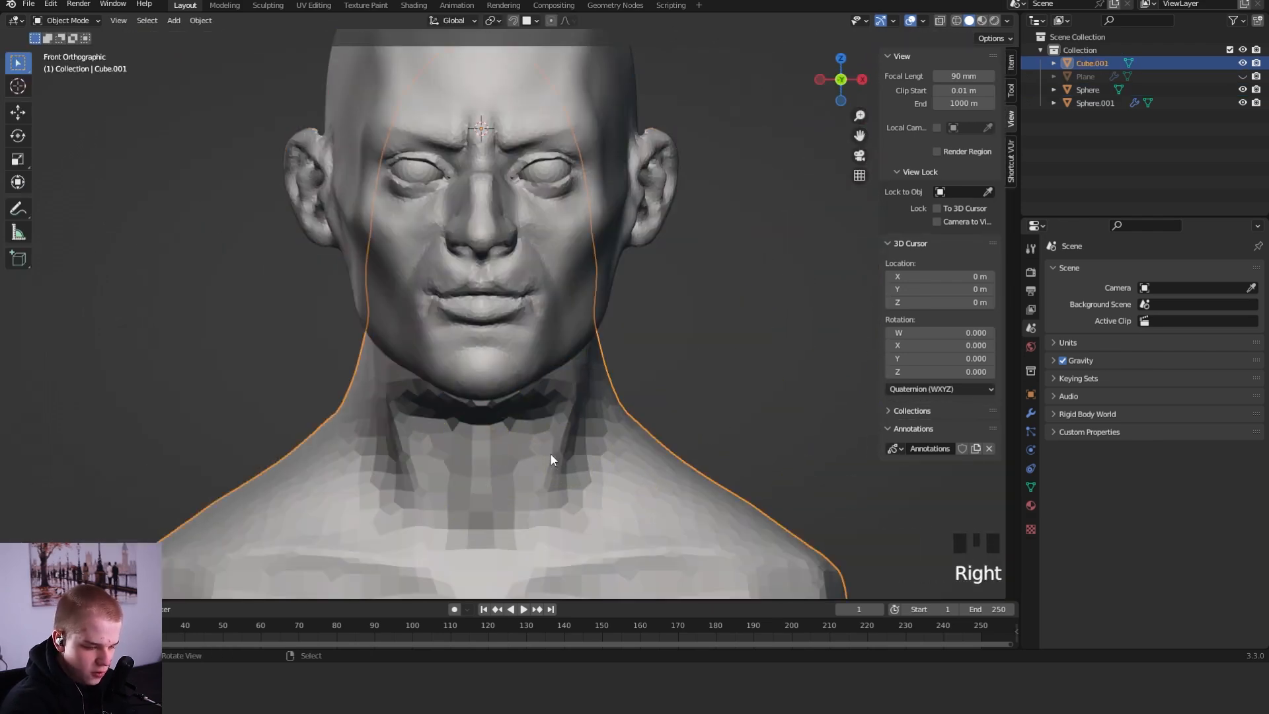
key("h")
right_click(569, 328)
key("ctrl+Tab")
Build up the underside of the jaw with Clay Strips at 70 px radius and smooth the surface
middle_click_drag(574, 465, 567, 305)
key("shift+space")
key("shift+2")
key("f")
left_click(528, 383)
key("shift+space")
key("2")
key("f")
mouse_move(520, 357)
left_mouse_down()
mouse_move(520, 389)
mouse_move(533, 390)
mouse_move(513, 339)
mouse_move(516, 416)
left_mouse_up()
left_click_drag(517, 413, 541, 408, "shift")
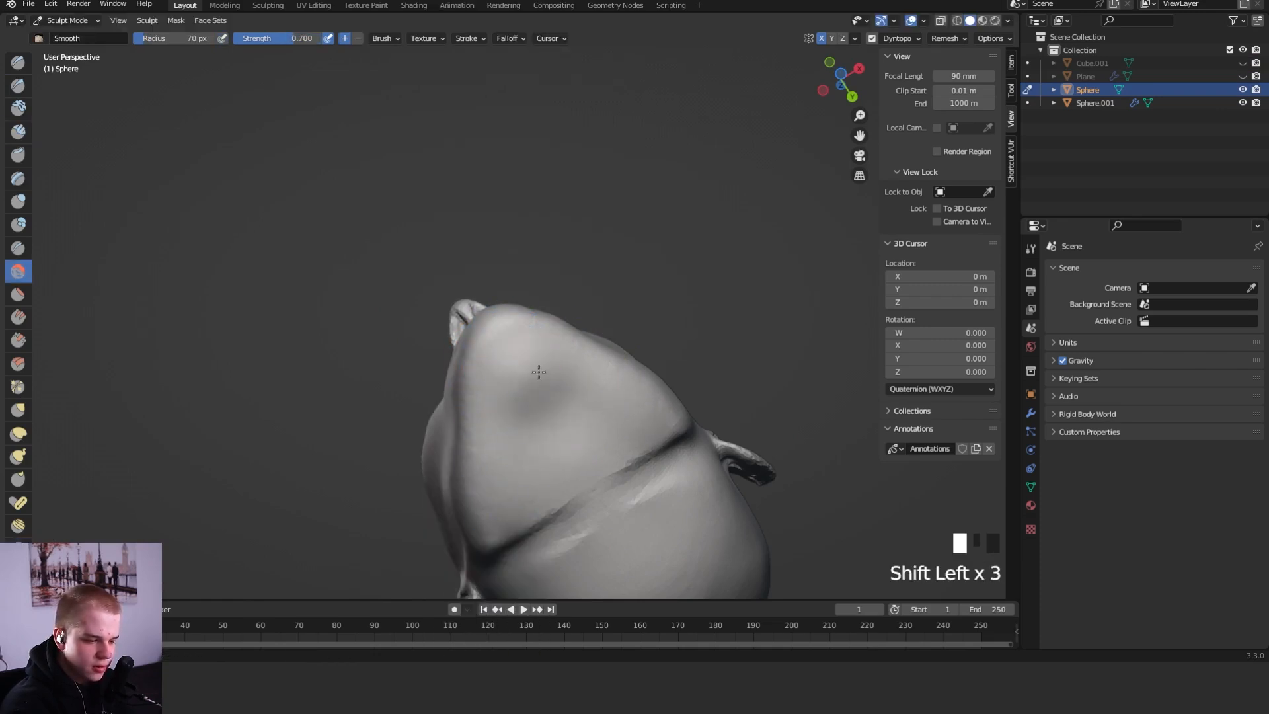
mouse_move(495, 331)
middle_mouse_down()
mouse_move(543, 445)
mouse_move(575, 331)
mouse_move(546, 381)
middle_mouse_up()
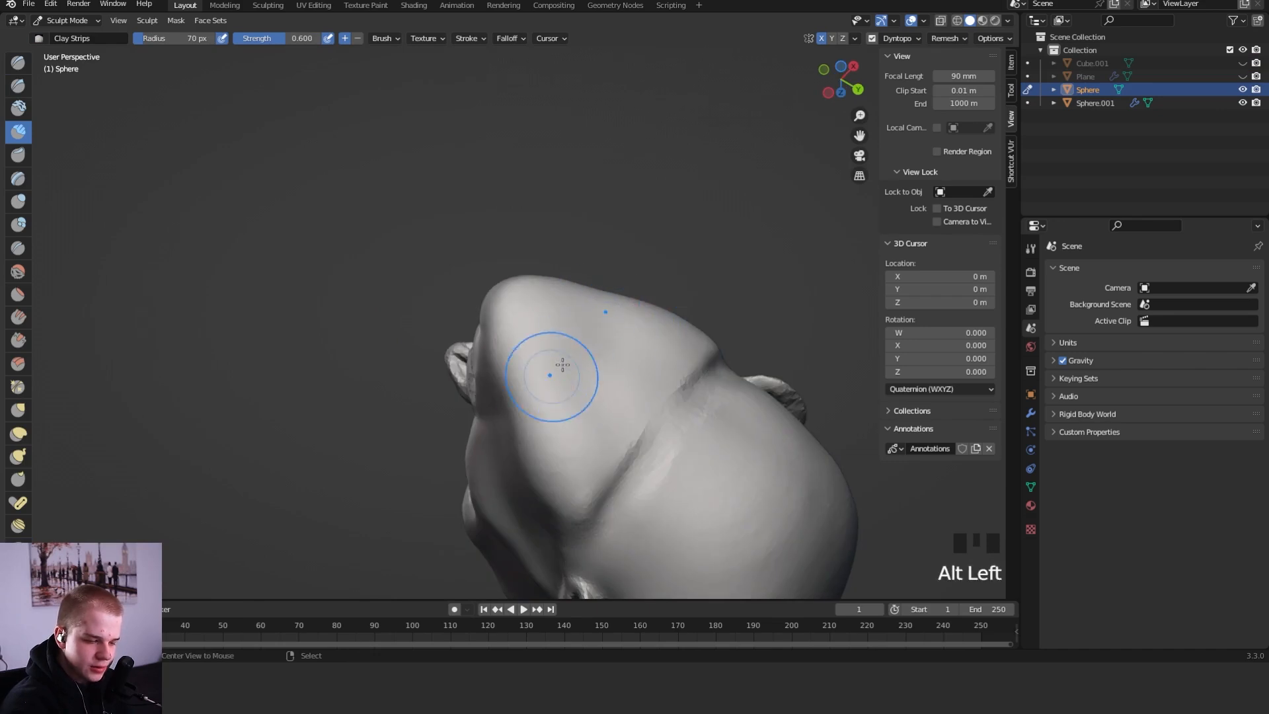
Reshape the chin with short Grab strokes, enlarging the brush radius to 95 px
middle_click_drag(540, 428, 665, 311)
key("g")
key("f")
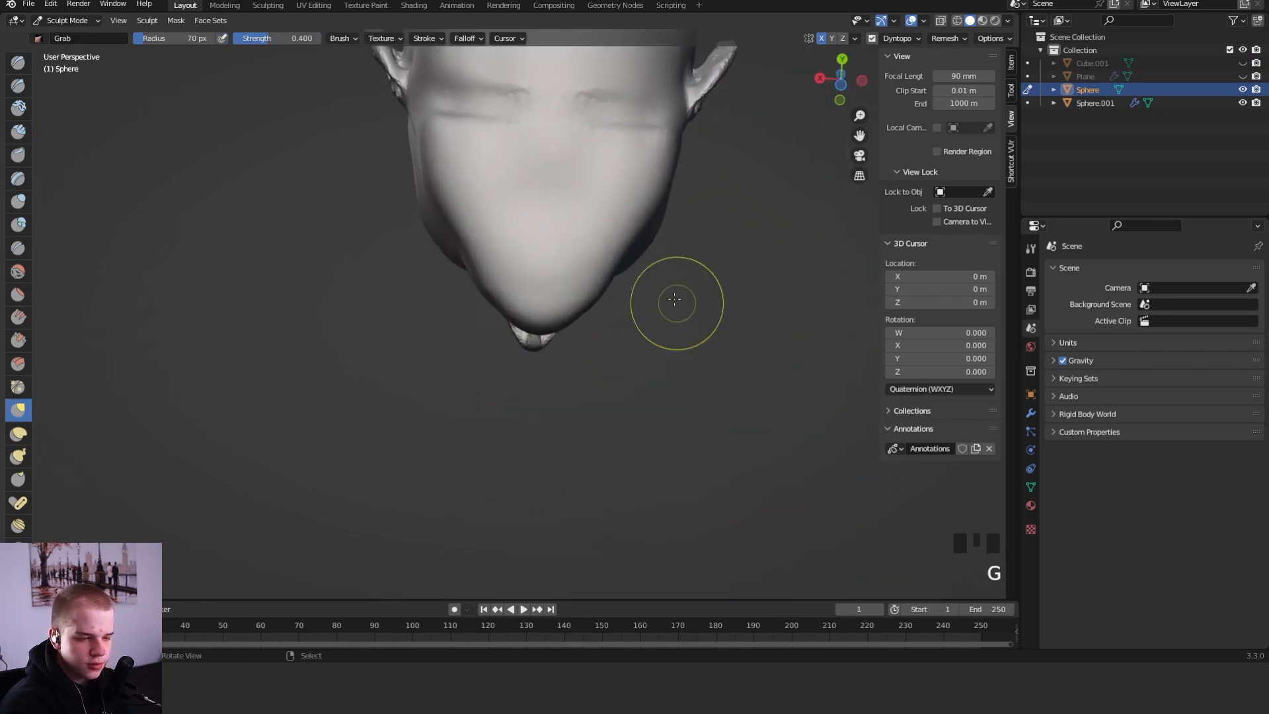
middle_click_drag(678, 253, 670, 336, "shift")
left_click_drag(621, 332, 620, 355)
left_click_drag(612, 357, 618, 363)
key("f")
left_click(588, 382)
left_click_drag(577, 405, 570, 407)
left_click_drag(577, 408, 584, 414)
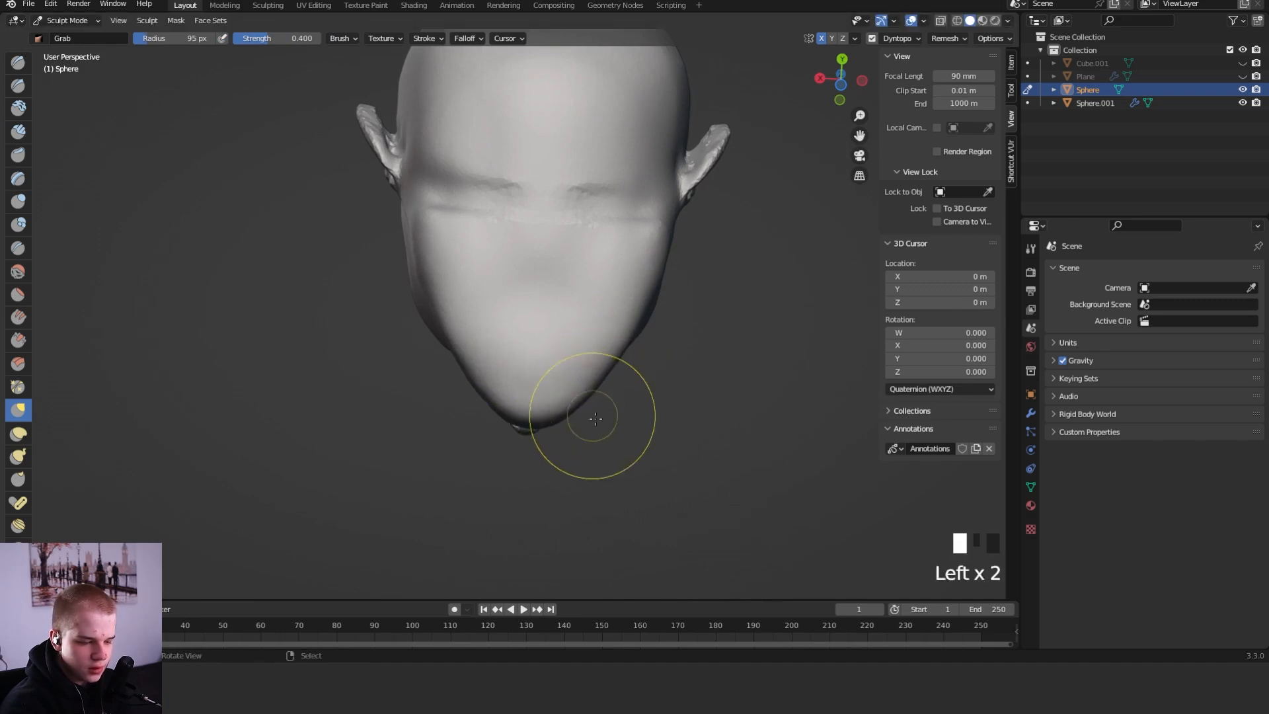
Deepen the line behind the jaw below the ear with short Crease strokes at 51 px radius
middle_click_drag(584, 318, 587, 422)
middle_click_drag(588, 291, 589, 377)
middle_click_drag(593, 254, 597, 300)
left_click_drag(595, 298, 594, 296)
left_click_drag(596, 298, 600, 295)
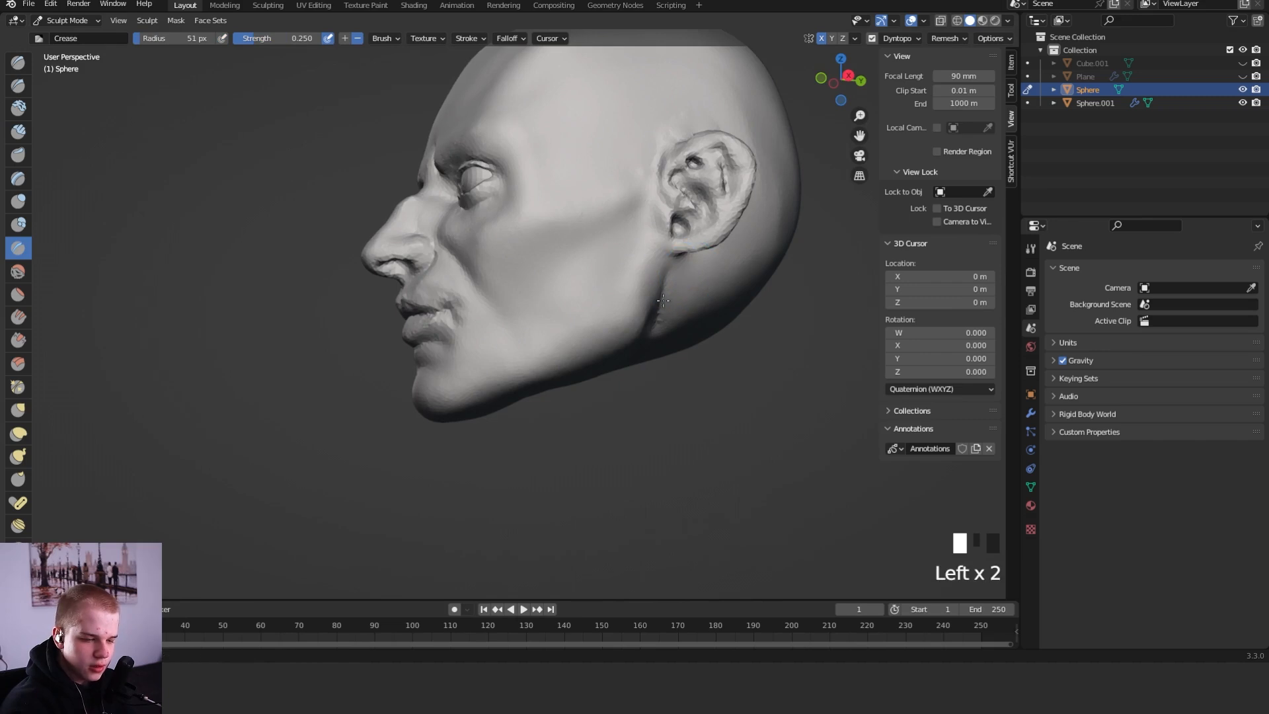
Work the area between the lower lip and chin with the Crease brush at 32 px radius
middle_click_drag(663, 372, 629, 345)
key("KP_1")
middle_click_drag(734, 358, 707, 400, "ctrl")
key("g")
key("f")
key("shift+c")
key("f")
left_click(546, 407)
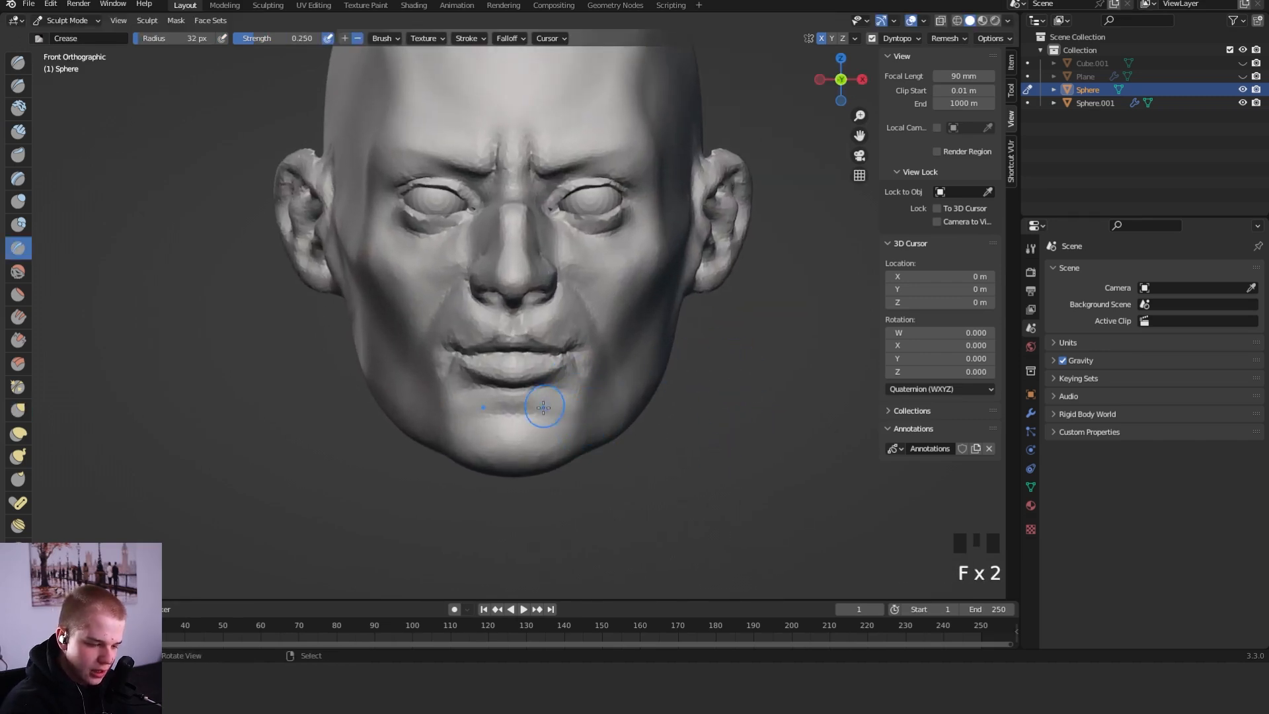
middle_click_drag(588, 421, 661, 330, "ctrl")
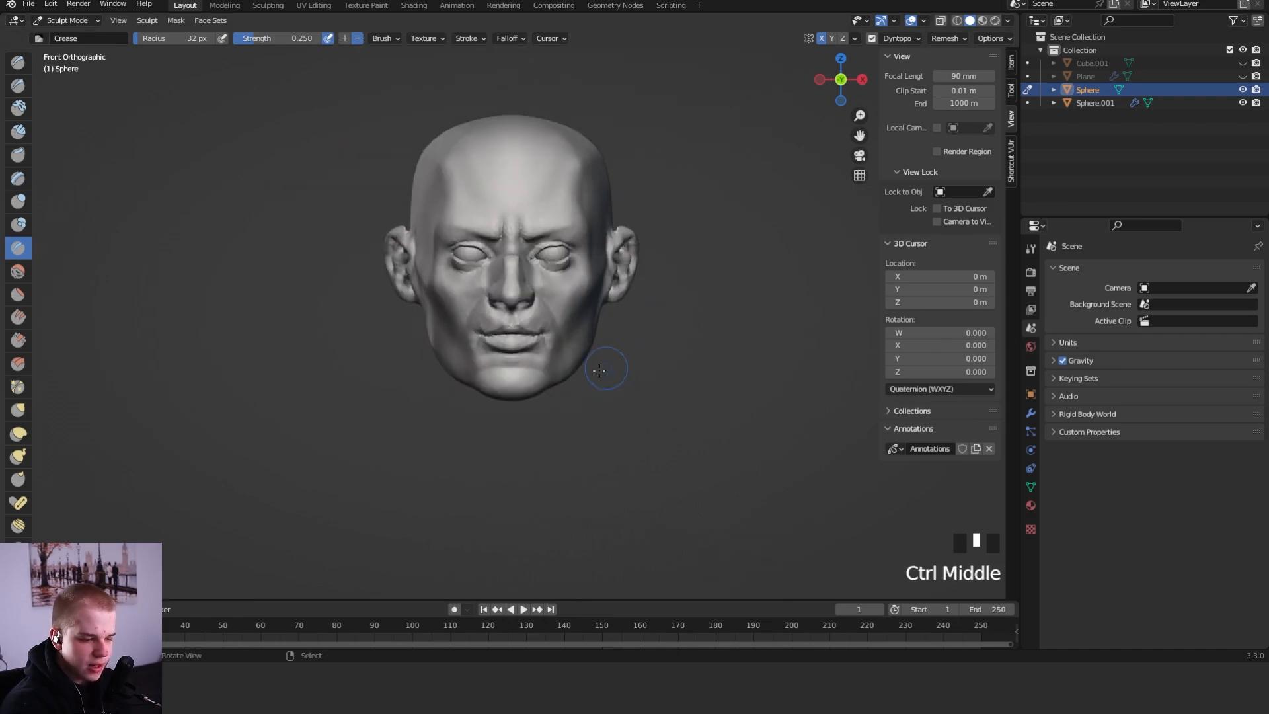
Adjust the lower jaw and chin outline from the front with a resized Grab brush
key("g")
key("f")
left_click(597, 381)
middle_click_drag(597, 382, 588, 357, "ctrl")
key("f")
left_click(592, 379)
left_click_drag(565, 414, 566, 399)
key("f")
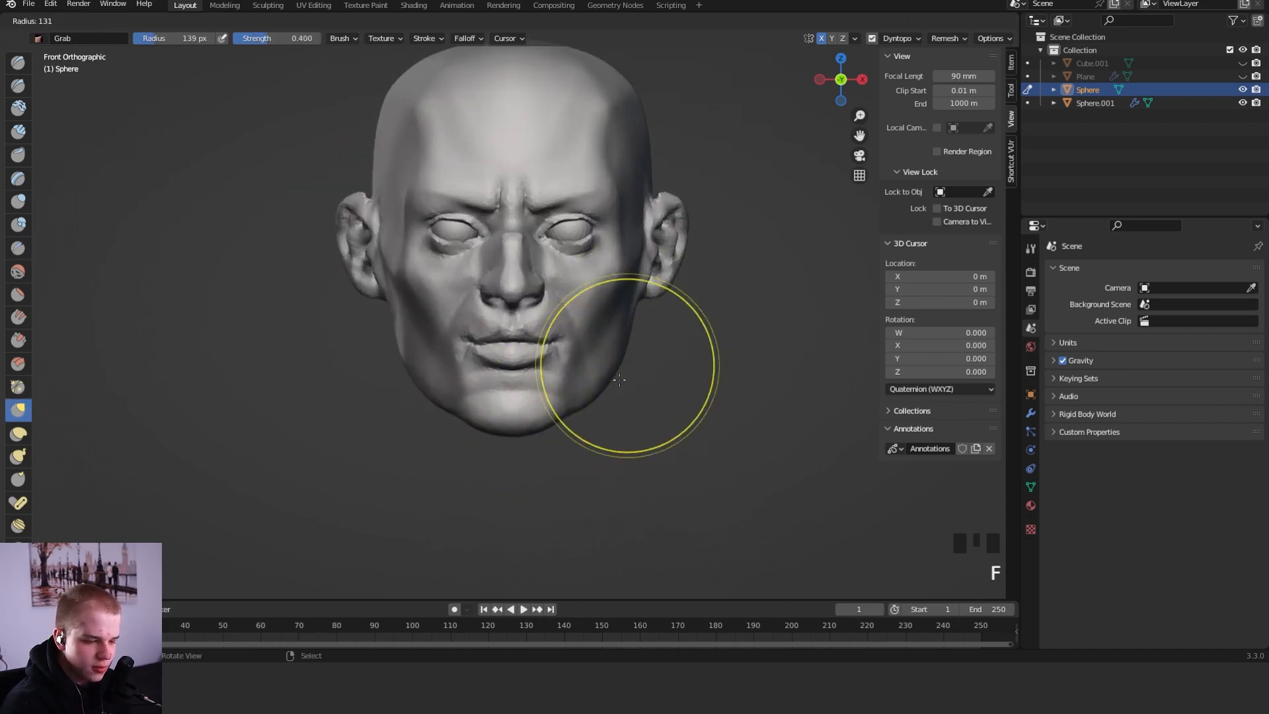
left_click(651, 382)
mouse_move(652, 381)
middle_mouse_down()
mouse_move(679, 368)
mouse_move(644, 391)
middle_mouse_up()
Sharpen the jawline with an inverted stroke of a resized Crease brush
key("shift+c")
key("f")
left_click(634, 393)
left_click_drag(504, 390, 607, 350, "ctrl")
Return to Object Mode, reveal all hidden objects and hide the eyebrow plane
middle_click_drag(652, 297, 666, 363, "alt")
key("ctrl+Tab")
left_click(654, 286)
key("ctrl+Tab")
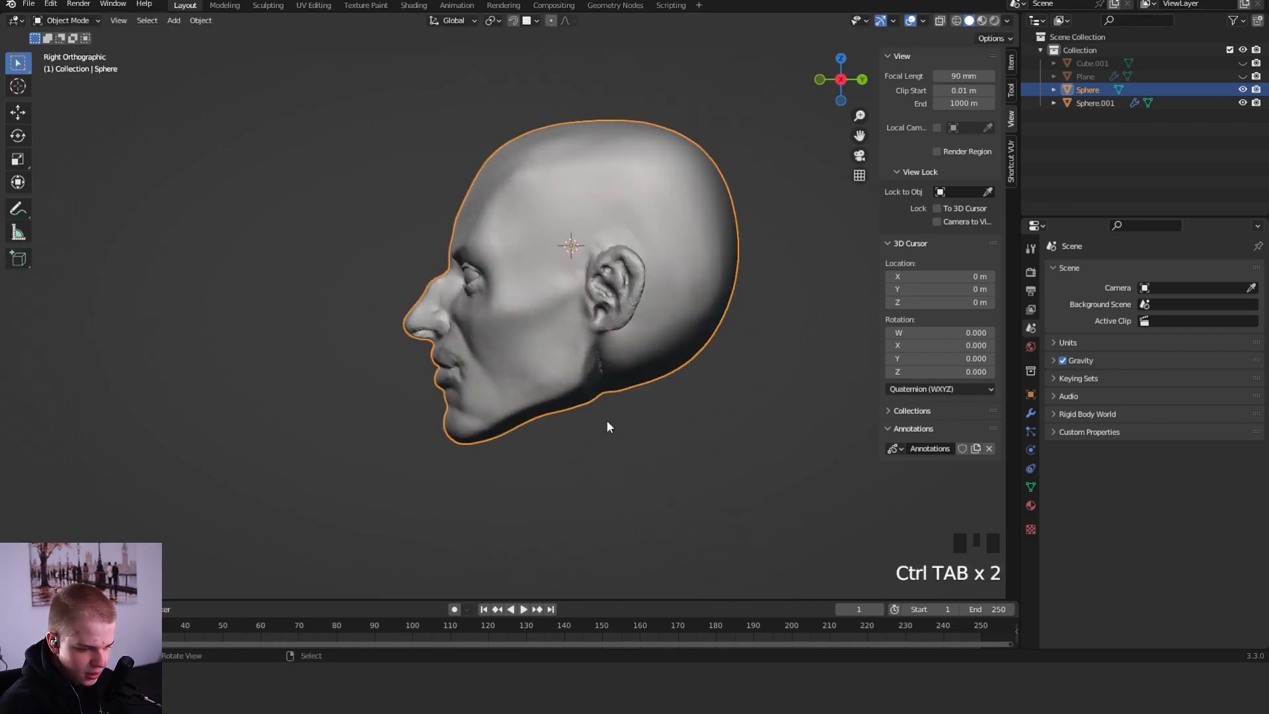
key("alt+a")
mouse_move(715, 363)
middle_mouse_down()
mouse_move(685, 430)
mouse_move(578, 295)
middle_mouse_up()
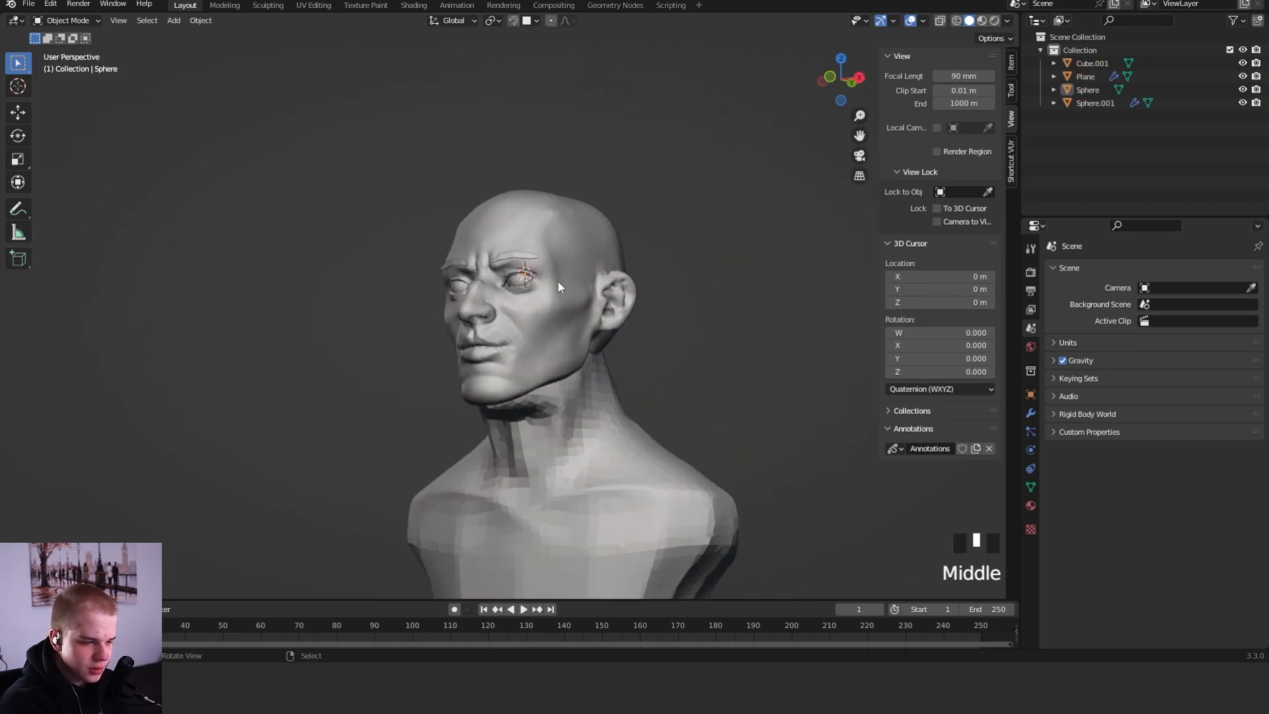
right_click(527, 254)
key("h")
middle_click_drag(635, 347, 577, 448, "alt")
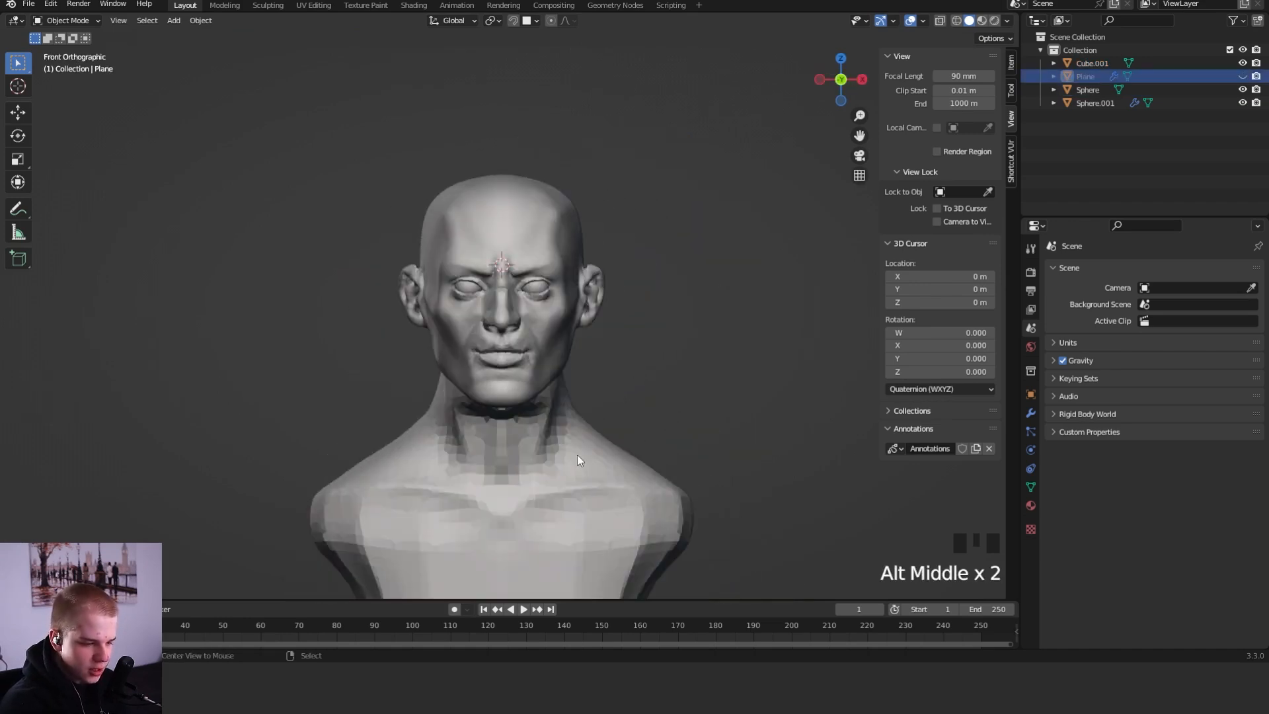
right_click(569, 452)
key("g")
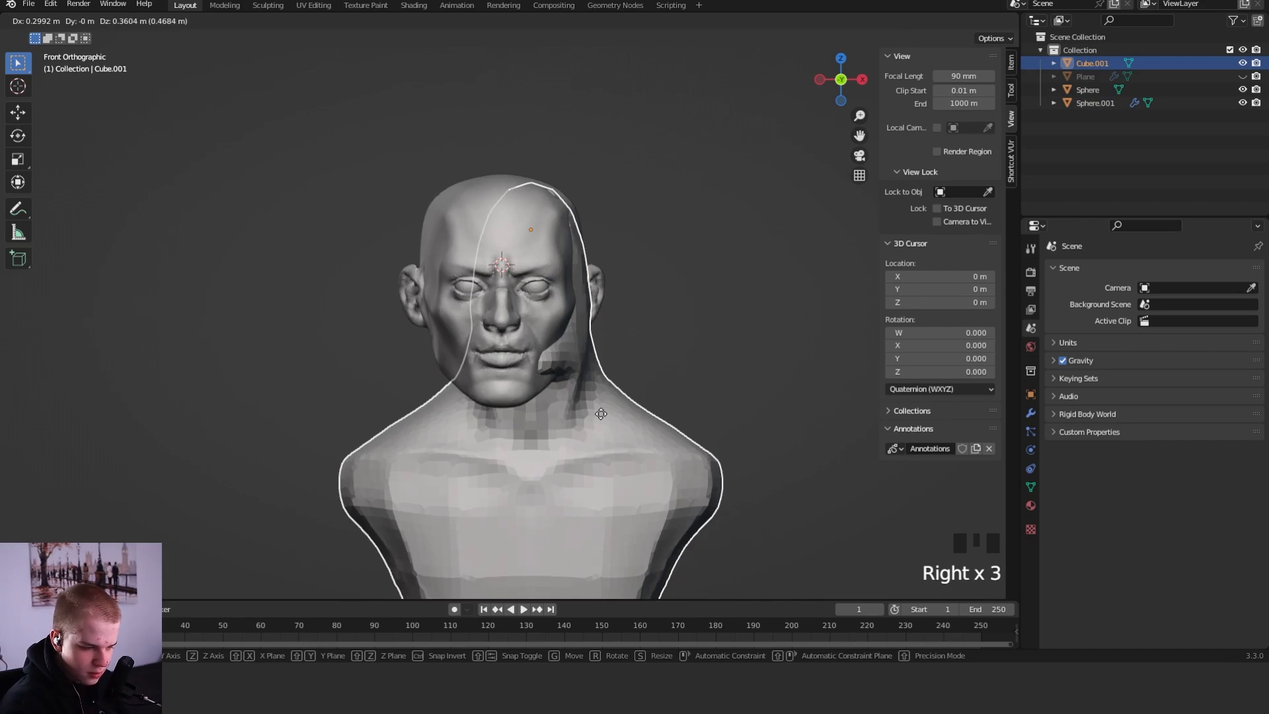
right_click(548, 450)
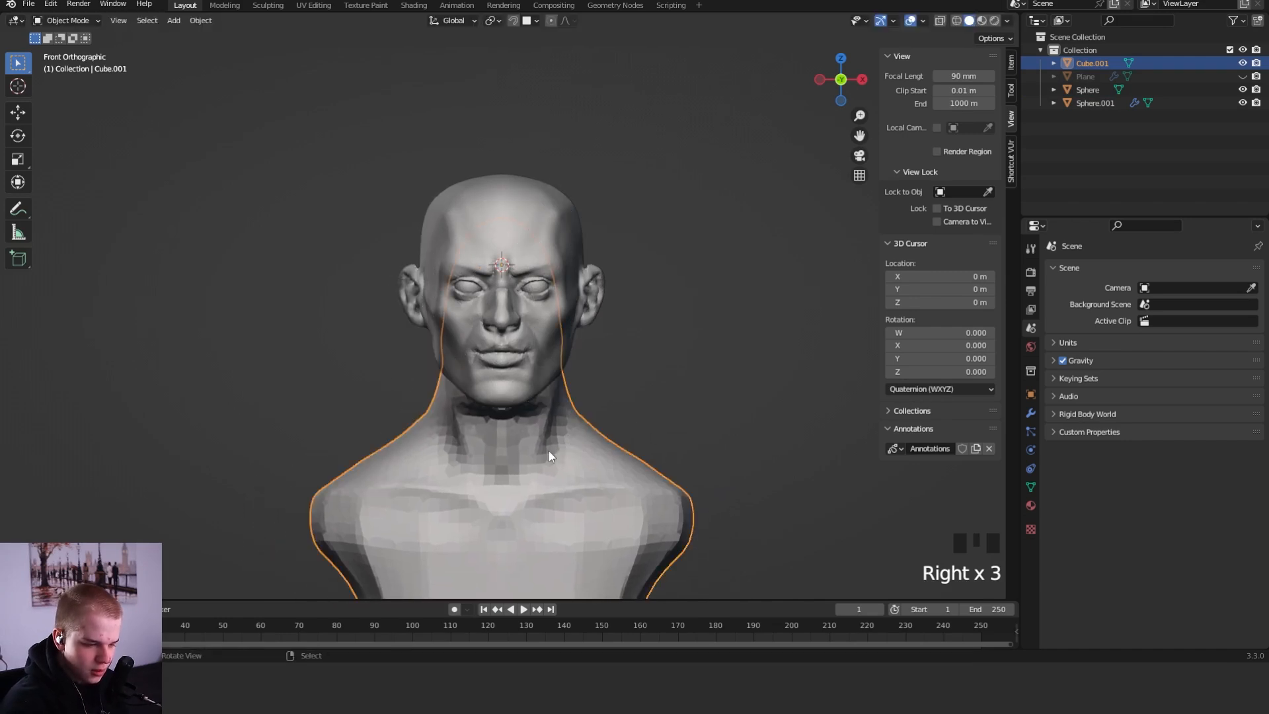
right_click(625, 342)
middle_click_drag(600, 480, 597, 396, "shift")
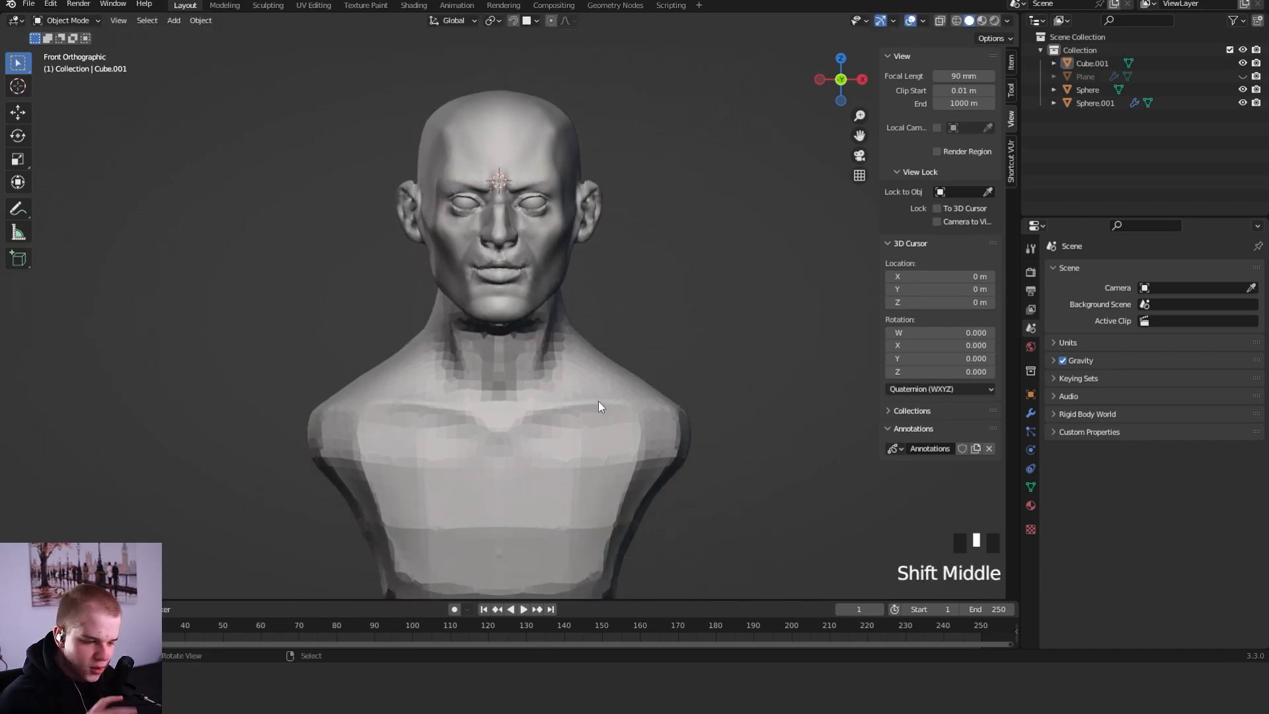
Select the neck and shoulders object, enter Sculpt Mode and reshape the shoulder and neck contour with Grab
right_click(559, 351)
middle_click_drag(608, 343, 603, 317, "ctrl")
key("ctrl+Tab")
key("g")
key("f")
left_click(616, 349)
key("f")
left_click(620, 350)
mouse_move(609, 357)
left_mouse_down()
mouse_move(595, 370)
mouse_move(593, 424)
left_mouse_up()
mouse_move(654, 405)
left_mouse_down()
mouse_move(683, 416)
mouse_move(667, 407)
left_mouse_up()
left_click_drag(670, 405, 672, 418)
left_click_drag(631, 360, 629, 367)
Work the base of the neck with resized Grab and Crease brushes
key("f")
mouse_move(606, 390)
middle_mouse_down("ctrl")
mouse_move(603, 354)
mouse_move(603, 403)
middle_mouse_up("ctrl")
left_click(620, 367)
key("shift+c")
key("f")
left_click(613, 380)
middle_click_drag(603, 397, 489, 328)
Adjust the neck form with a short stroke of a resized Grab brush
key("g")
key("f")
left_click(563, 331)
key("f")
left_click_drag(486, 337, 493, 332)
middle_click_drag(551, 311, 522, 343)
mouse_move(644, 341)
middle_mouse_down("alt")
mouse_move(607, 339)
mouse_move(615, 294)
middle_mouse_up("alt")
Reshape the back of the neck and upper back in side profile with short downward Grab strokes
key("shift+c")
mouse_move(557, 340)
middle_mouse_down("ctrl")
mouse_move(658, 367)
mouse_move(617, 306)
middle_mouse_up("ctrl")
key("g")
left_click(668, 312)
key("f")
left_click_drag(682, 340, 678, 360)
left_click_drag(681, 353, 673, 363)
left_click_drag(677, 380, 668, 387)
middle_click_drag(667, 388, 692, 313, "shift")
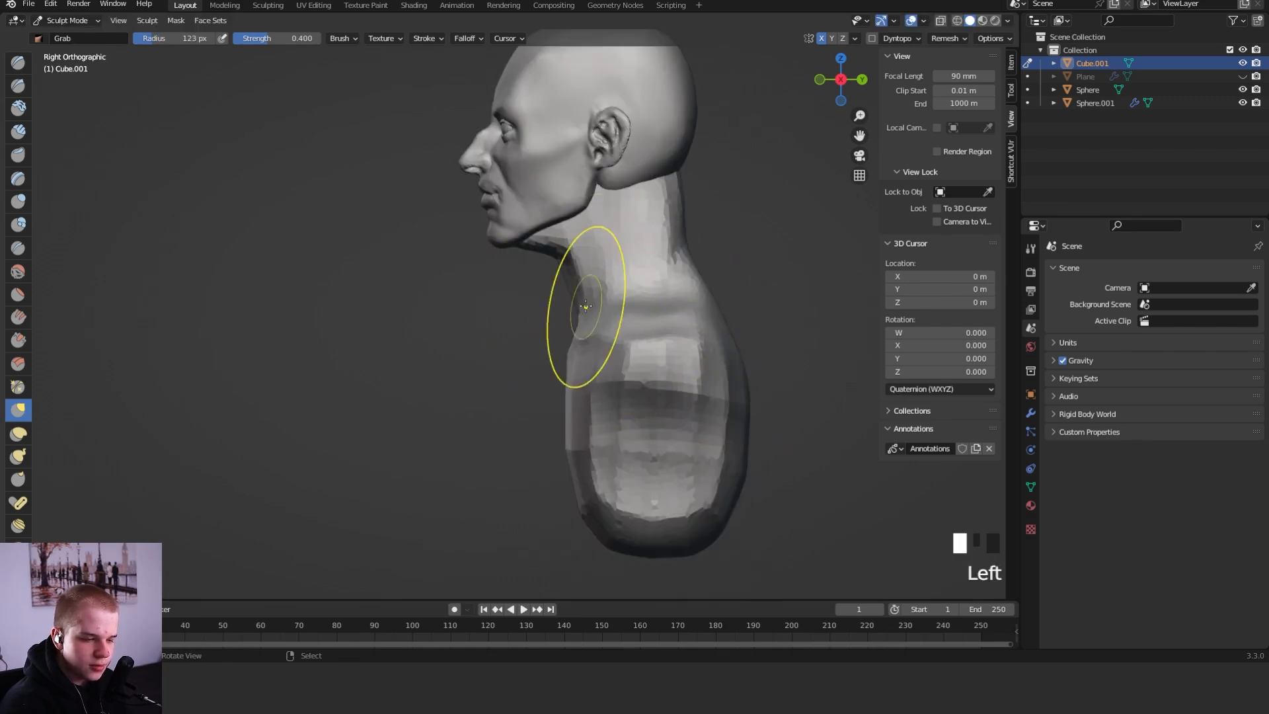
Pull the throat forward under the chin with Grab and smooth the front of the neck
left_click_drag(545, 245, 532, 249)
key("f")
left_click(516, 251)
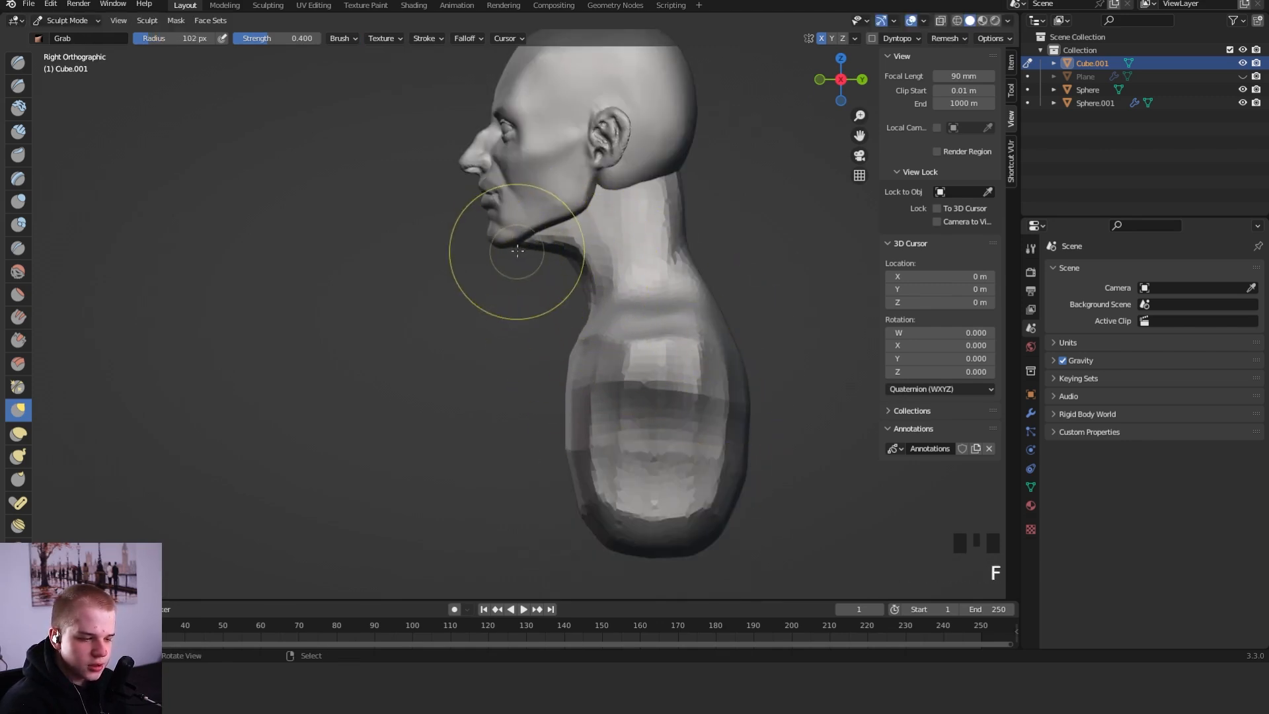
middle_click_drag(587, 237, 626, 320, "shift")
left_click_drag(584, 294, 562, 323, "shift")
middle_click_drag(562, 324, 623, 315)
key("f")
left_click(609, 311)
left_click_drag(594, 301, 581, 291, "shift")
Accentuate the collarbone and shoulder ridges with inverted Crease strokes at 64 px radius
middle_click_drag(584, 350, 623, 316)
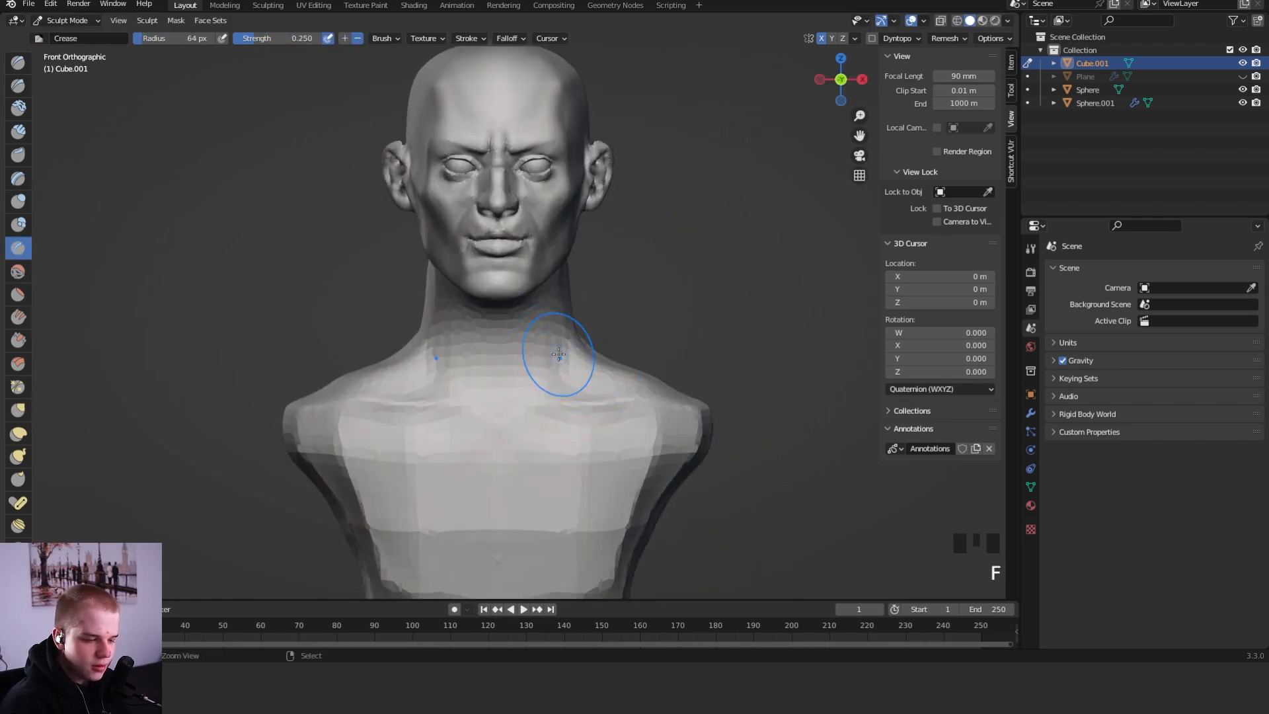
middle_click_drag(553, 359, 579, 399, "ctrl")
middle_click_drag(701, 355, 637, 419)
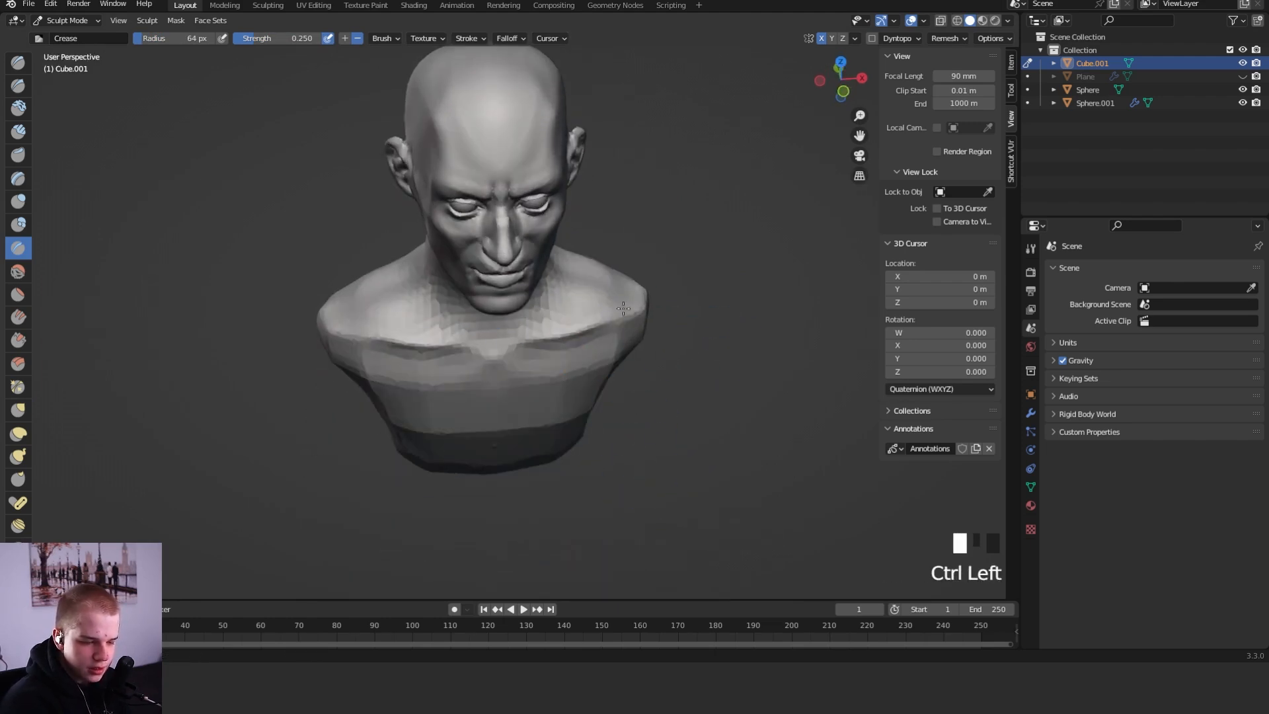
middle_click_drag(638, 318, 780, 292, "ctrl")
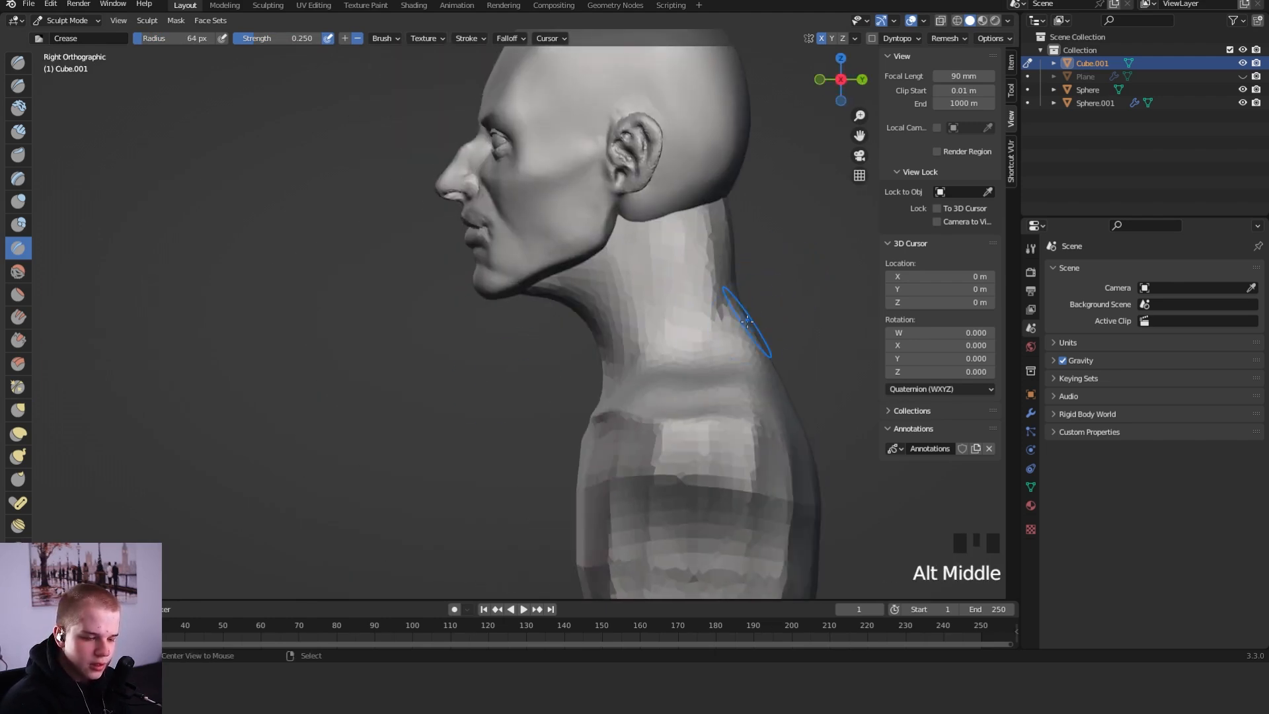
middle_click_drag(725, 341, 665, 385, "alt")
Build up the inner ends of the collarbones with Clay Strips at 43 px radius
key("c")
key("f")
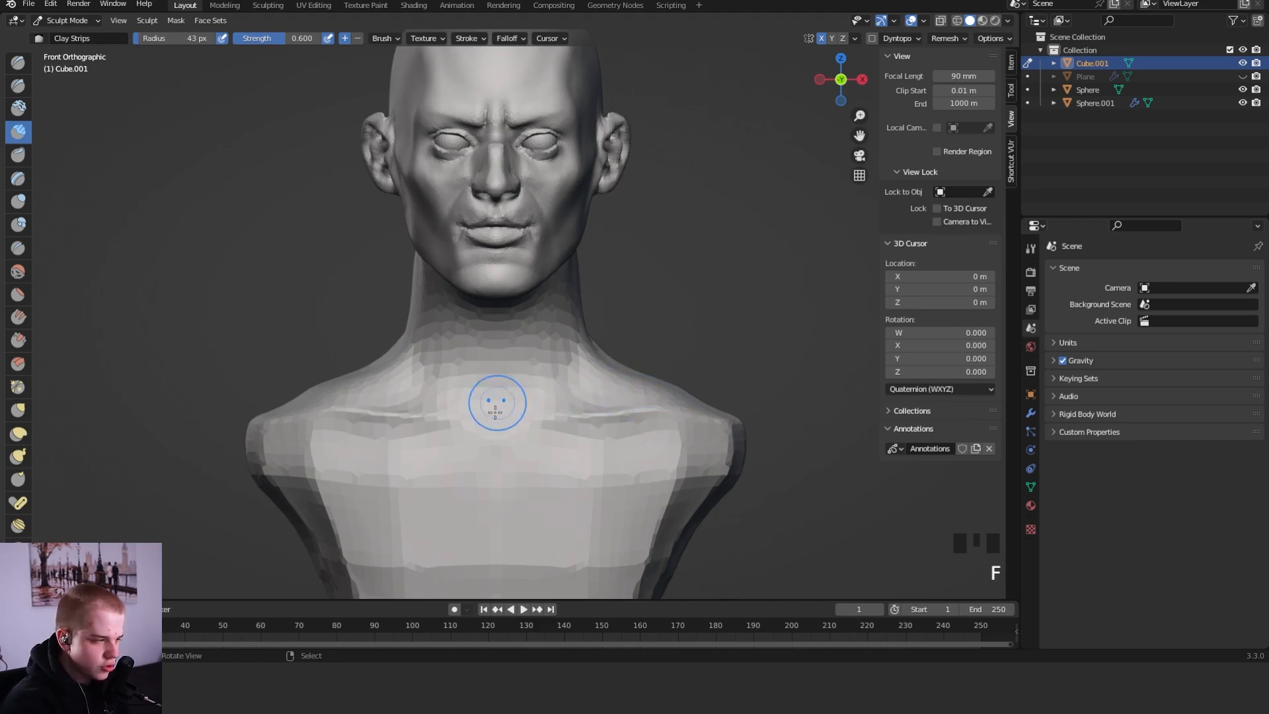
middle_click_drag(547, 414, 768, 255)
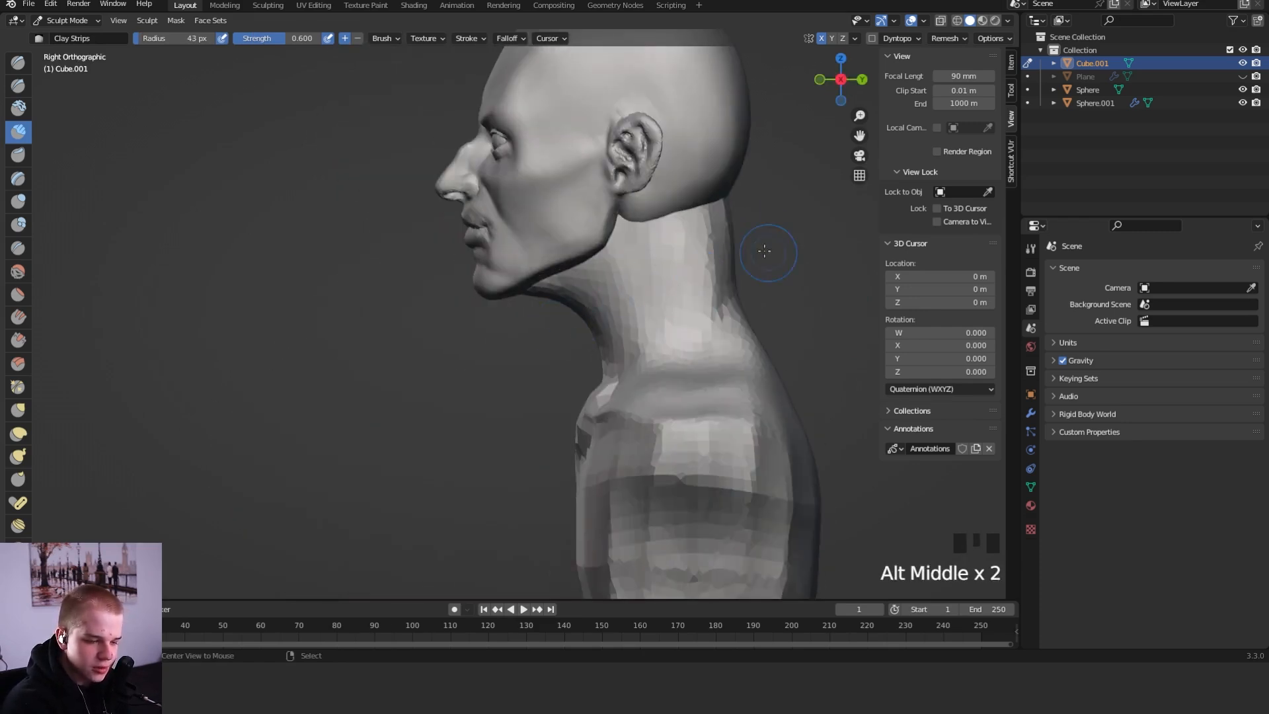
Adjust the voxel size of the neck and shoulders object and remesh it
middle_click_drag(669, 226, 707, 205, "alt")
key("shift+r")
left_click(731, 254)
key("ctrl+r")
middle_click_drag(681, 265, 640, 400, "ctrl")
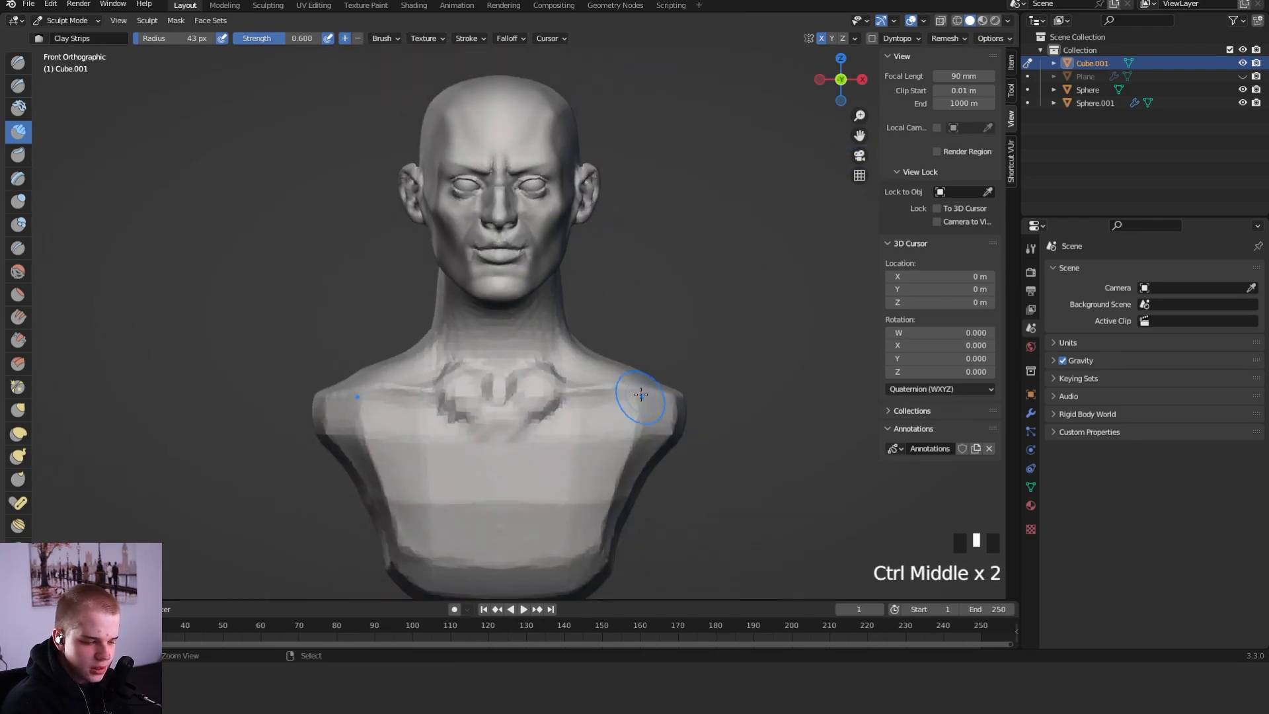
key("shift+r")
left_click(672, 311)
key("shift+r")
left_click(643, 334)
mouse_move(643, 333)
middle_mouse_down("ctrl")
mouse_move(623, 283)
mouse_move(680, 425)
mouse_move(629, 326)
middle_mouse_up("ctrl")
left_click(711, 348)
Build up the collarbones with Clay Strips and carve the hollows above them with inverted strokes
left_click_drag(559, 395, 727, 375)
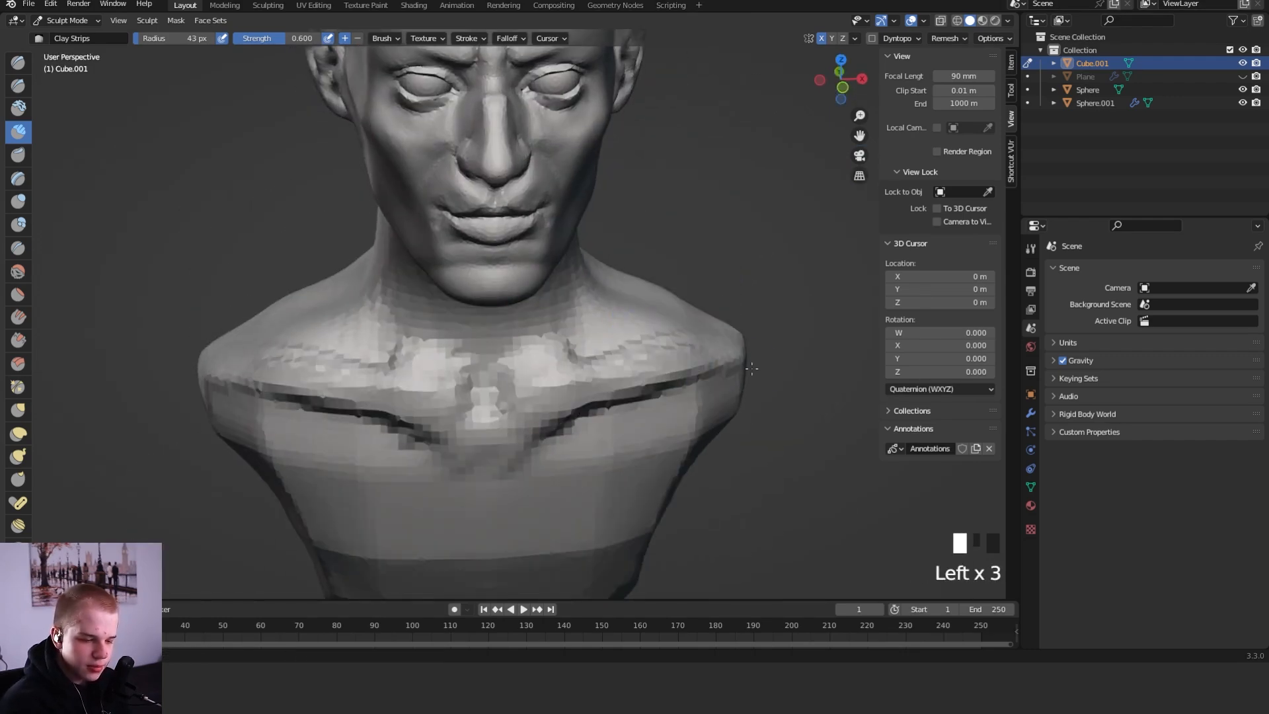
left_click_drag(532, 361, 617, 332, "ctrl")
left_click_drag(536, 367, 694, 346, "ctrl")
left_click_drag(545, 364, 651, 342, "ctrl")
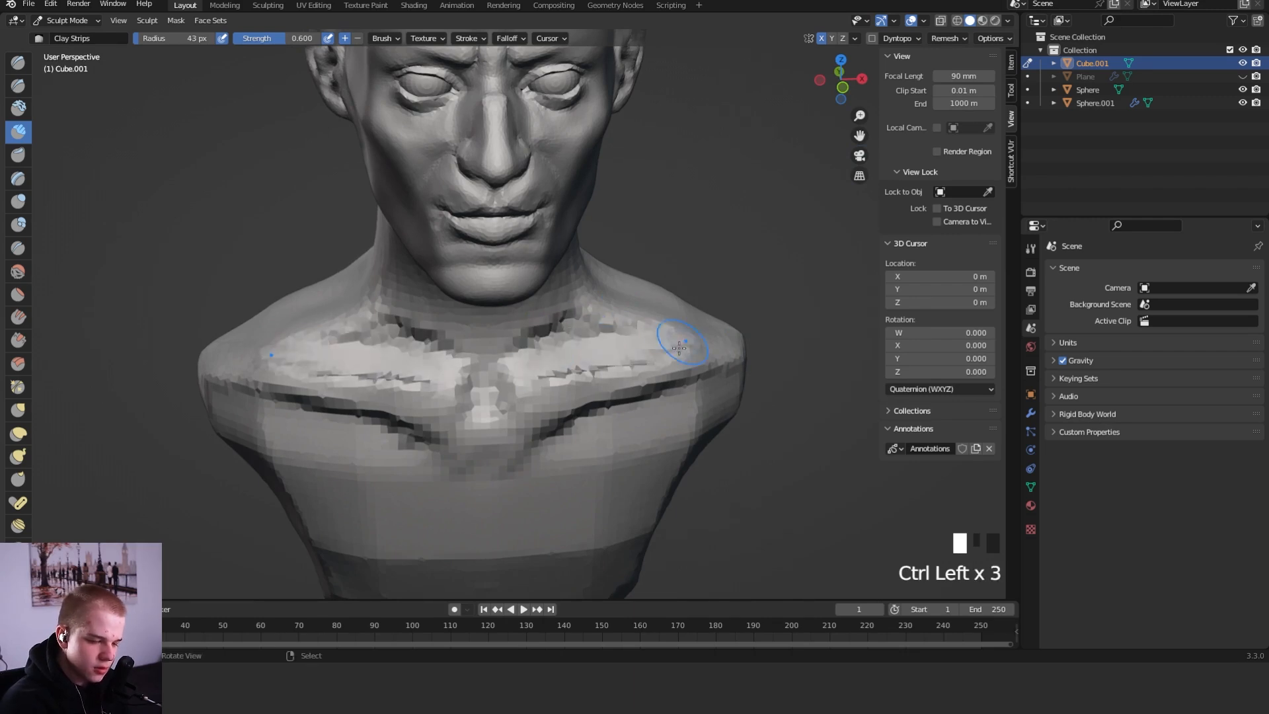
middle_click_drag(688, 331, 733, 342)
middle_click_drag(525, 372, 493, 418)
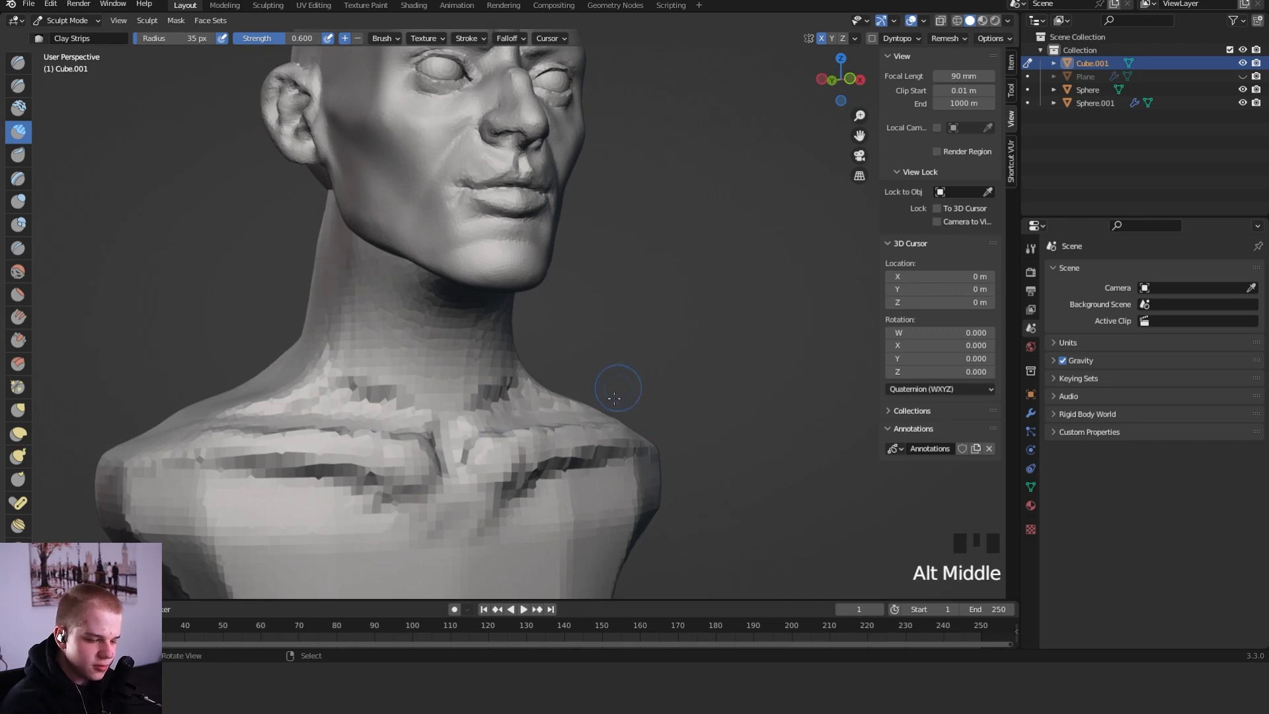
Shape the sternum and inner chest with long Clay Strips strokes at 81 px radius and refine with Crease
middle_click_drag(620, 379, 728, 388, "alt")
mouse_move(559, 449)
middle_mouse_down("shift")
mouse_move(521, 464)
mouse_move(483, 459)
mouse_move(598, 324)
middle_mouse_up("shift")
key("f")
left_click(604, 376)
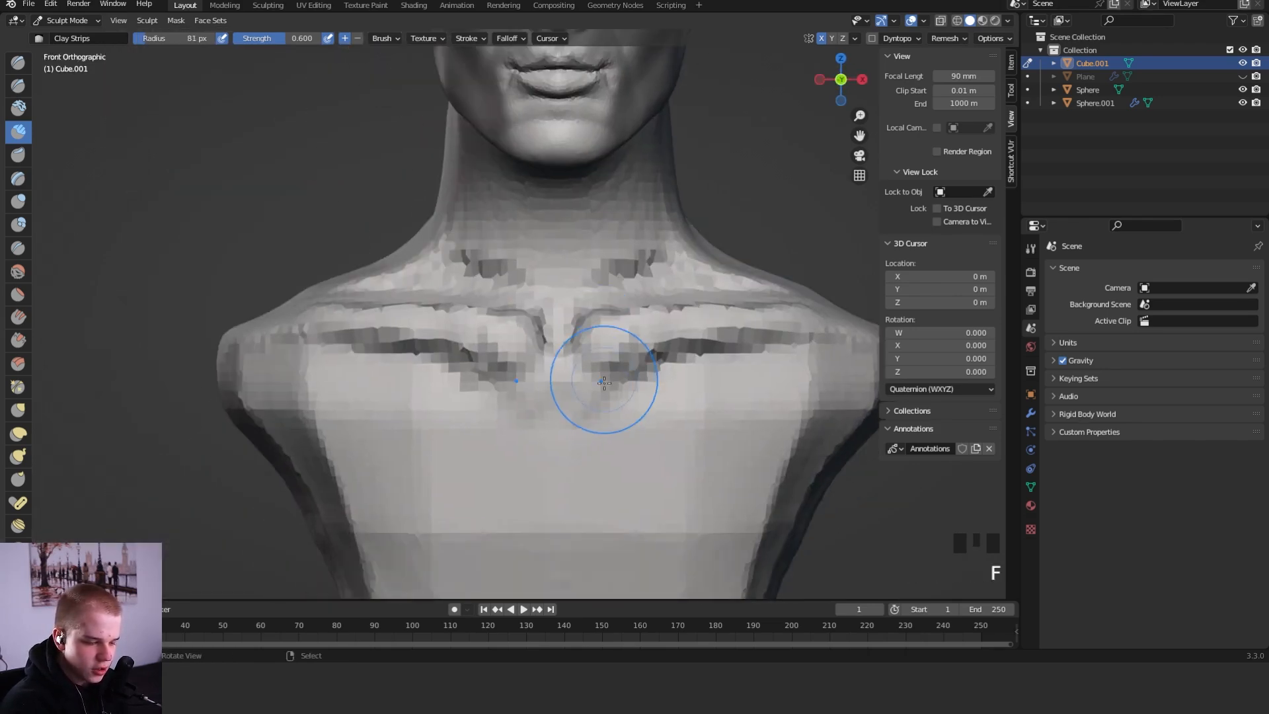
middle_click_drag(604, 376, 577, 468, "ctrl")
left_click_drag(561, 446, 561, 505)
mouse_move(572, 380)
left_mouse_down()
mouse_move(540, 508)
mouse_move(668, 519)
left_mouse_up()
key("shift+c")
key("f")
left_click(589, 439)
Reshape the outer shoulder with short strokes of a resized Grab brush
mouse_move(740, 438)
middle_mouse_down()
mouse_move(696, 438)
mouse_move(819, 417)
mouse_move(781, 411)
middle_mouse_up()
key("g")
key("f")
left_click(842, 401)
key("f")
left_click(831, 399)
left_click_drag(770, 406, 757, 364)
left_click_drag(759, 353, 771, 345)
middle_click_drag(786, 349, 724, 395)
Refine the upper chest and collarbone area with a resized Crease brush
middle_click_drag(726, 410, 533, 423, "alt")
key("shift+c")
key("f")
left_click(518, 372)
middle_click_drag(651, 337, 583, 302)
key("shift+c")
key("f")
left_click(504, 325)
middle_click_drag(506, 341, 528, 327)
mouse_move(529, 351)
middle_mouse_down("ctrl")
mouse_move(593, 320)
mouse_move(584, 228)
middle_mouse_up("ctrl")
Define the side neck muscles with long Crease strokes from below the jaw toward the collarbones
key("f")
left_click(586, 274)
key("f")
middle_click_drag(581, 310, 590, 248)
key("f")
left_click(593, 241)
left_click_drag(590, 198, 562, 324)
left_click_drag(585, 198, 561, 267)
middle_click_drag(535, 310, 548, 336, "alt")
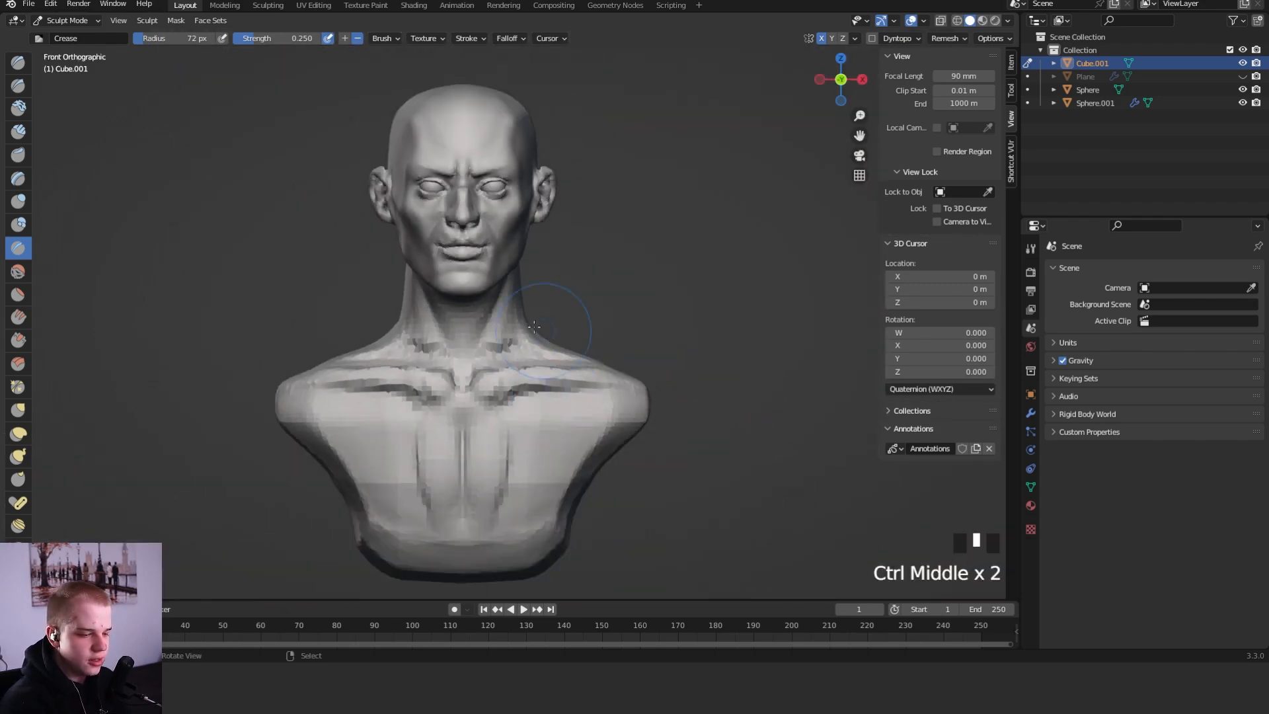
Build up the side of the neck below the ear with Clay Strips at 75 px radius
key("shift+c")
middle_click_drag(566, 284, 561, 335)
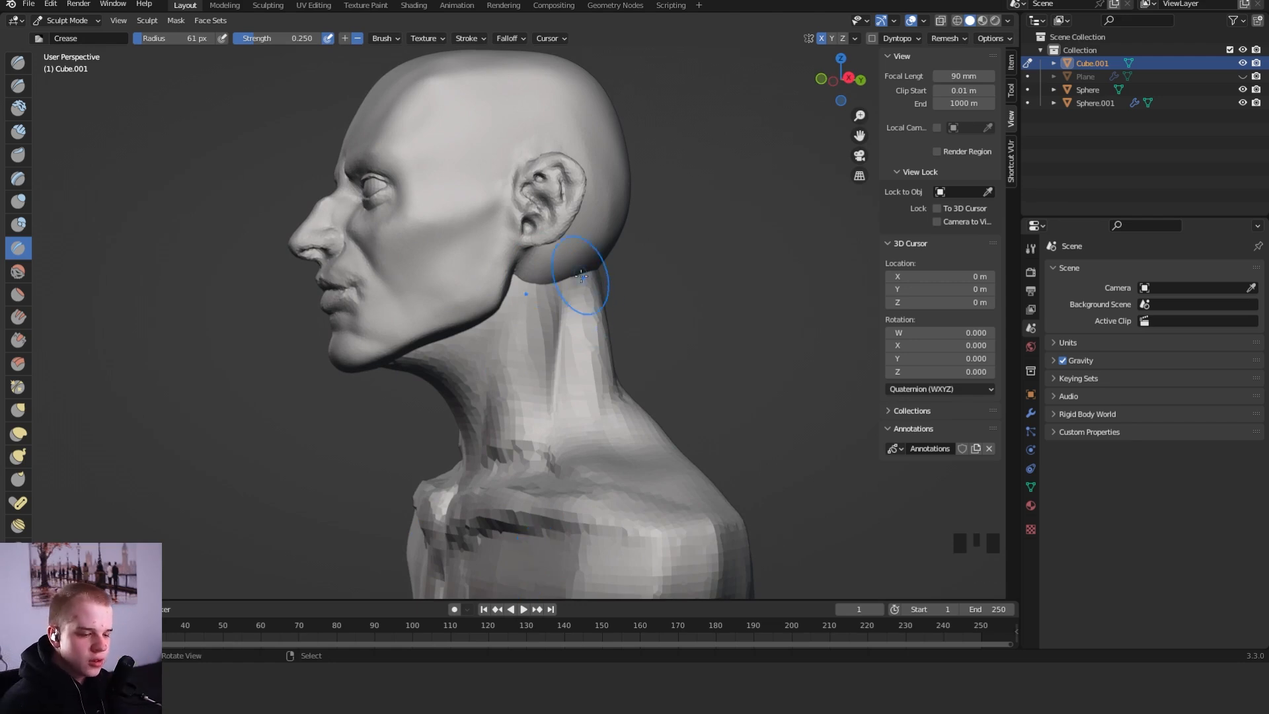
key("shift+space")
key("c")
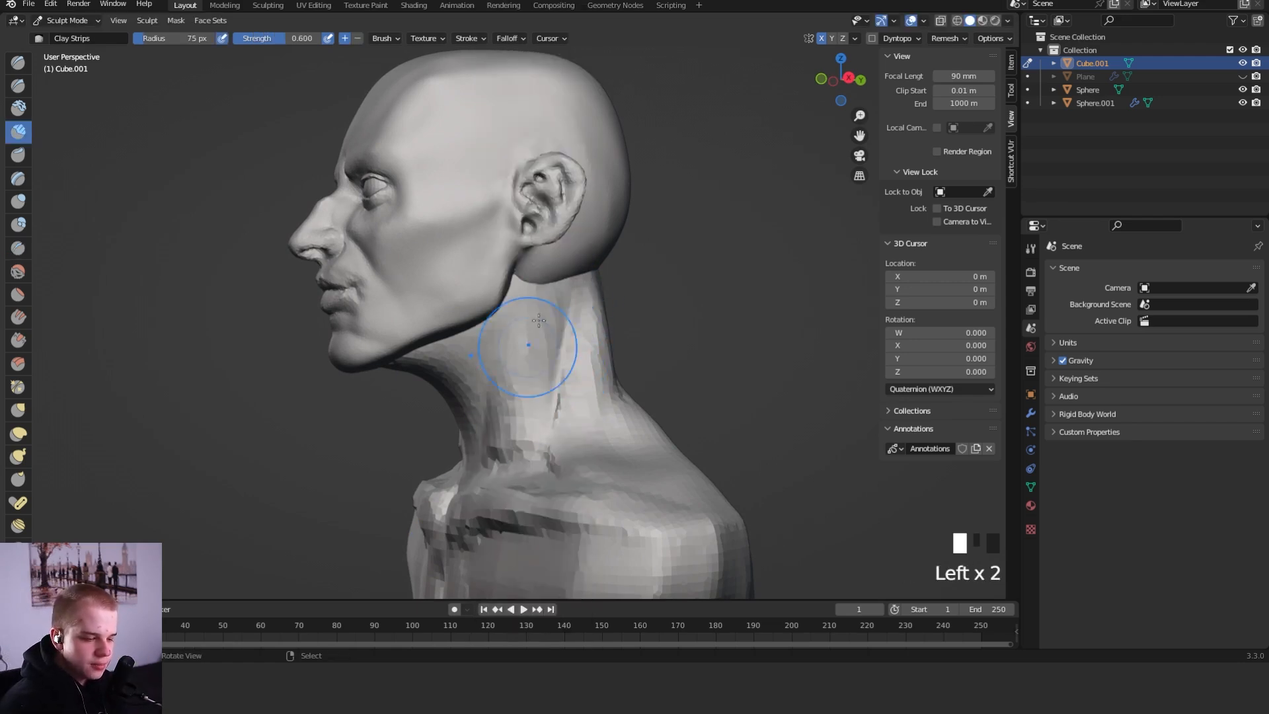
middle_click_drag(514, 418, 651, 388)
Crease the spine line down the back at 50 px radius and smooth the transition from neck to shoulder
key("shift+c")
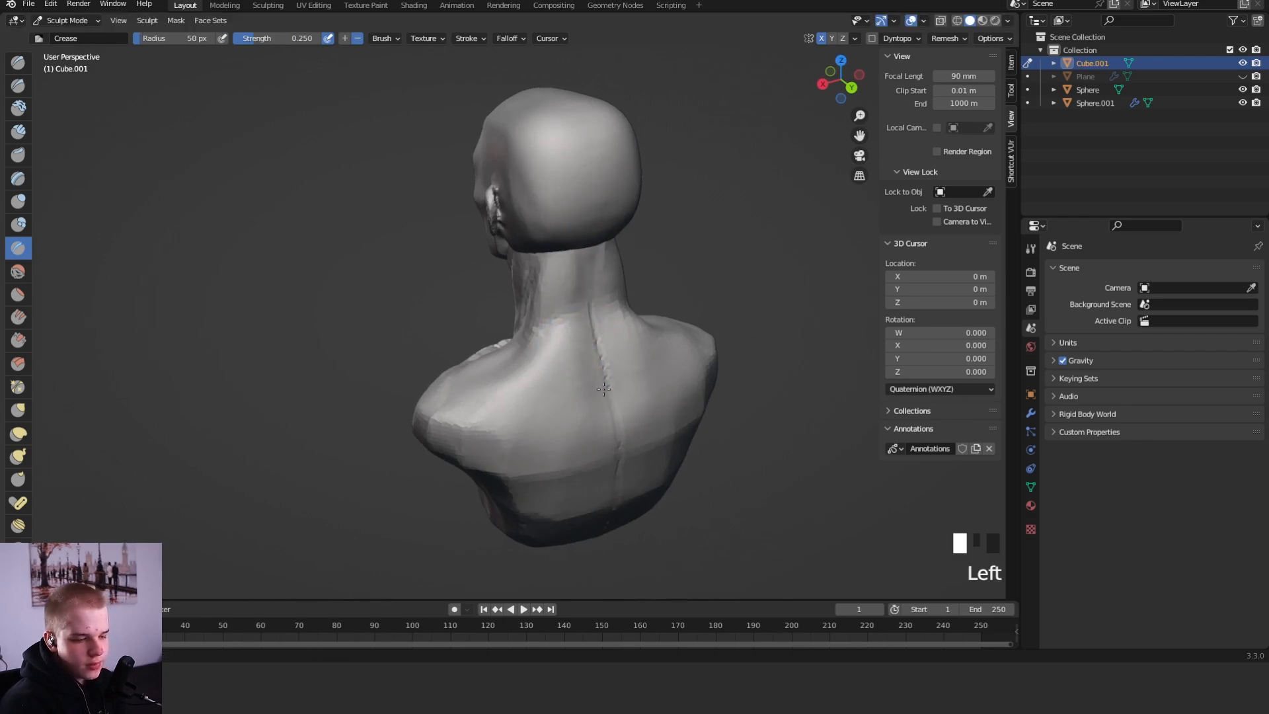
mouse_move(607, 230)
middle_mouse_down()
mouse_move(703, 240)
mouse_move(612, 255)
middle_mouse_up()
left_click_drag(612, 256, 630, 303, "shift")
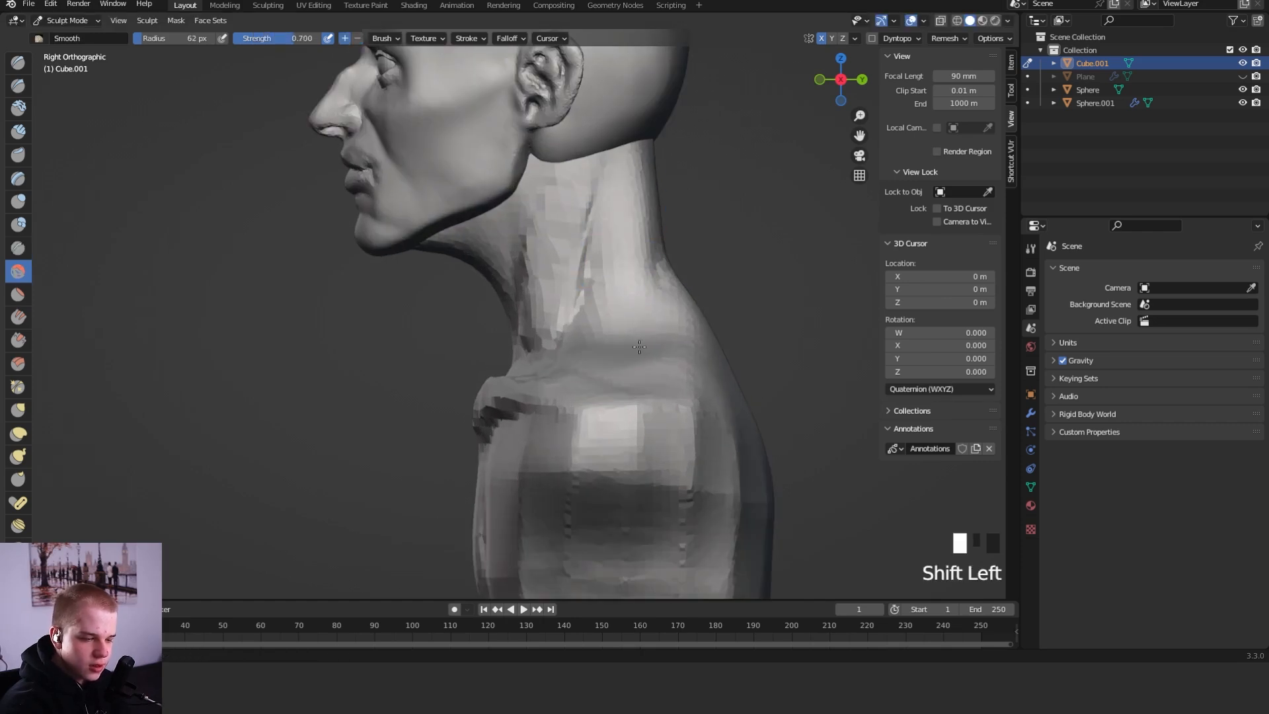
key("shift+c")
middle_click_drag(694, 326, 621, 357, "shift")
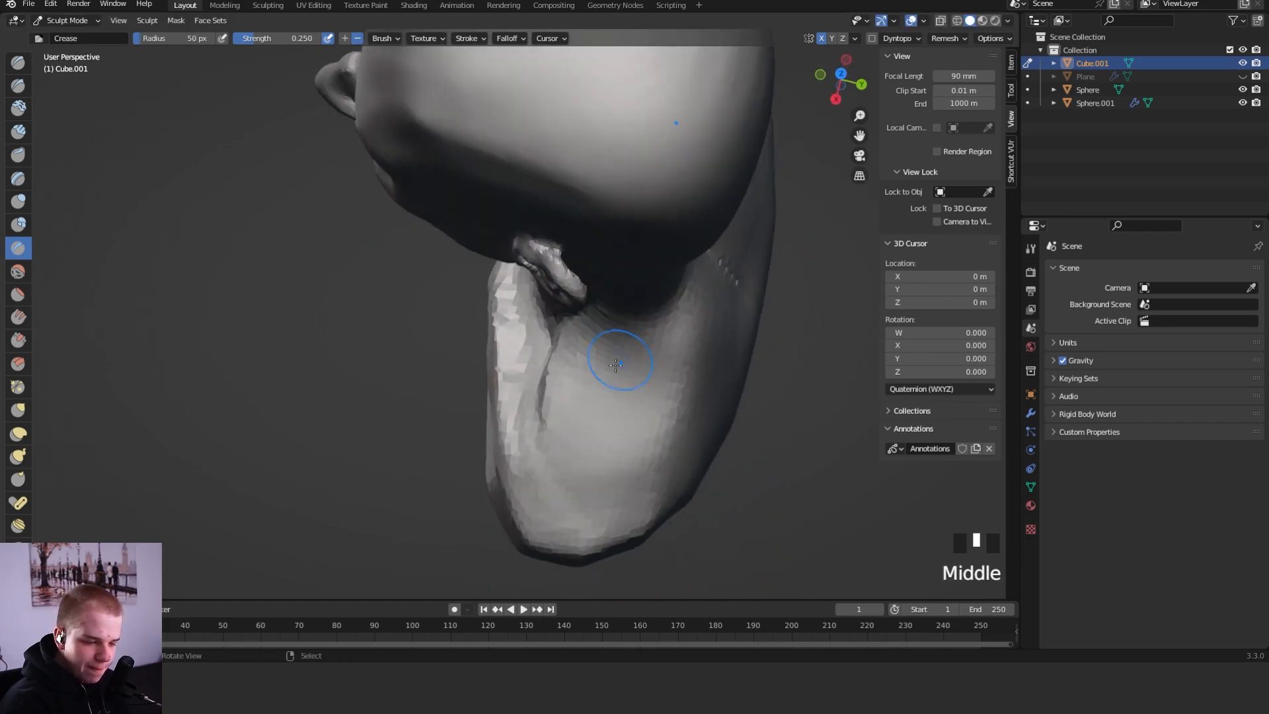
middle_click_drag(569, 311, 594, 362)
Reshape the shoulder contour from above with short strokes of a resized Grab brush
key("shift+space")
key("shift+2")
key("f")
key("shift+space")
key("2")
key("f")
key("f")
key("g")
key("f")
left_click(704, 446)
left_click_drag(574, 462, 588, 468)
left_click_drag(585, 489, 612, 487)
mouse_move(688, 433)
middle_mouse_down("ctrl")
mouse_move(694, 363)
mouse_move(629, 334)
mouse_move(652, 317)
middle_mouse_up("ctrl")
Build up the front of the outer shoulder with Clay Strips at 44 px radius and refine its chest-side edge with Crease at 40 px
key("f")
key("shift+c")
key("c")
key("f")
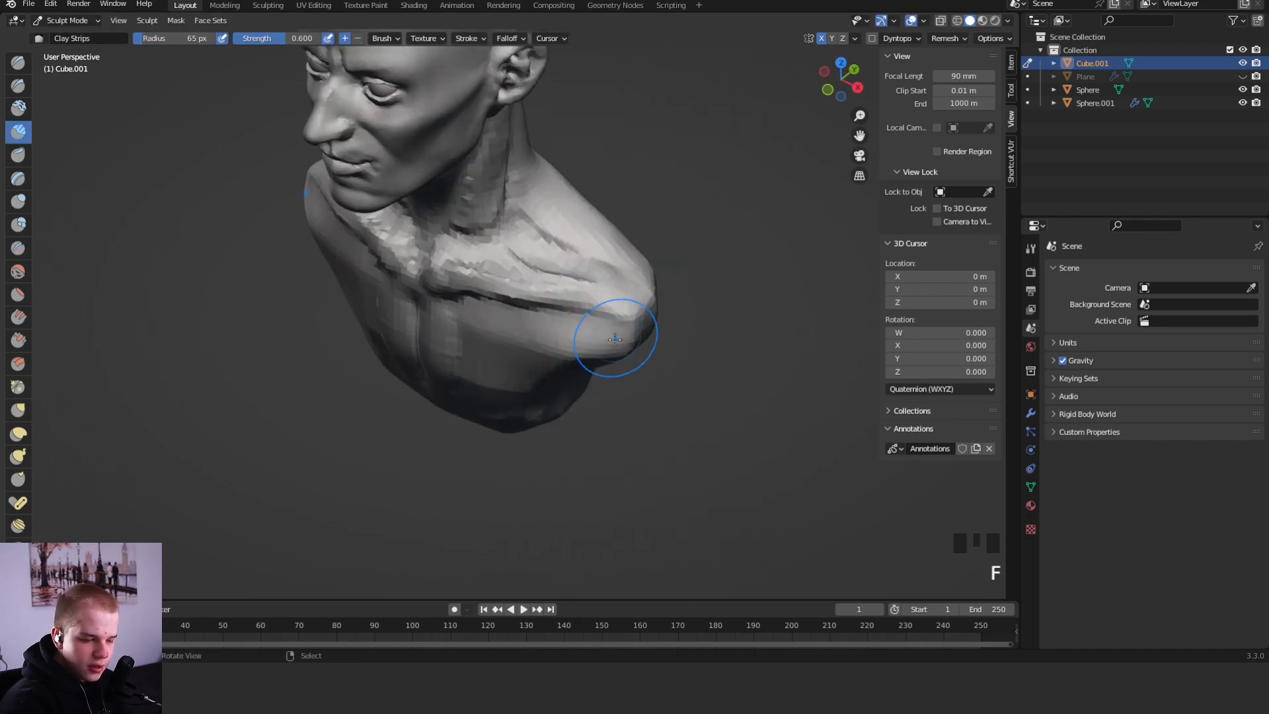
key("f")
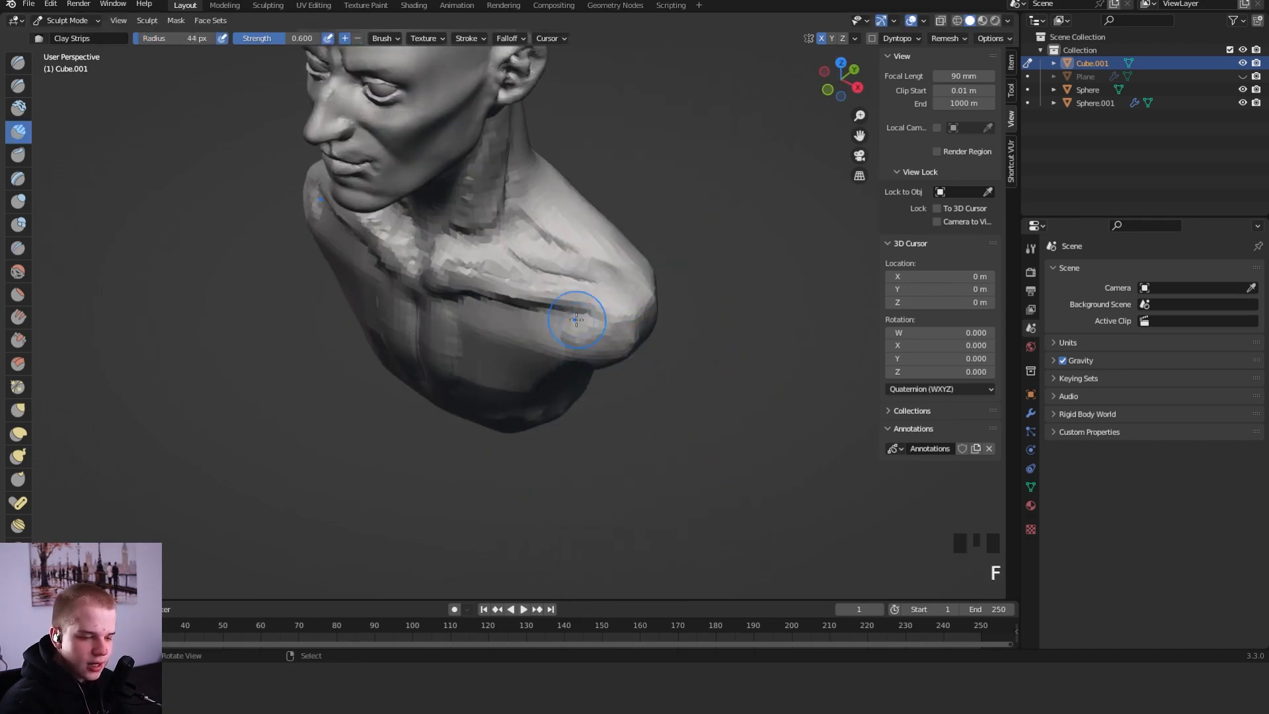
middle_click_drag(566, 349, 558, 328)
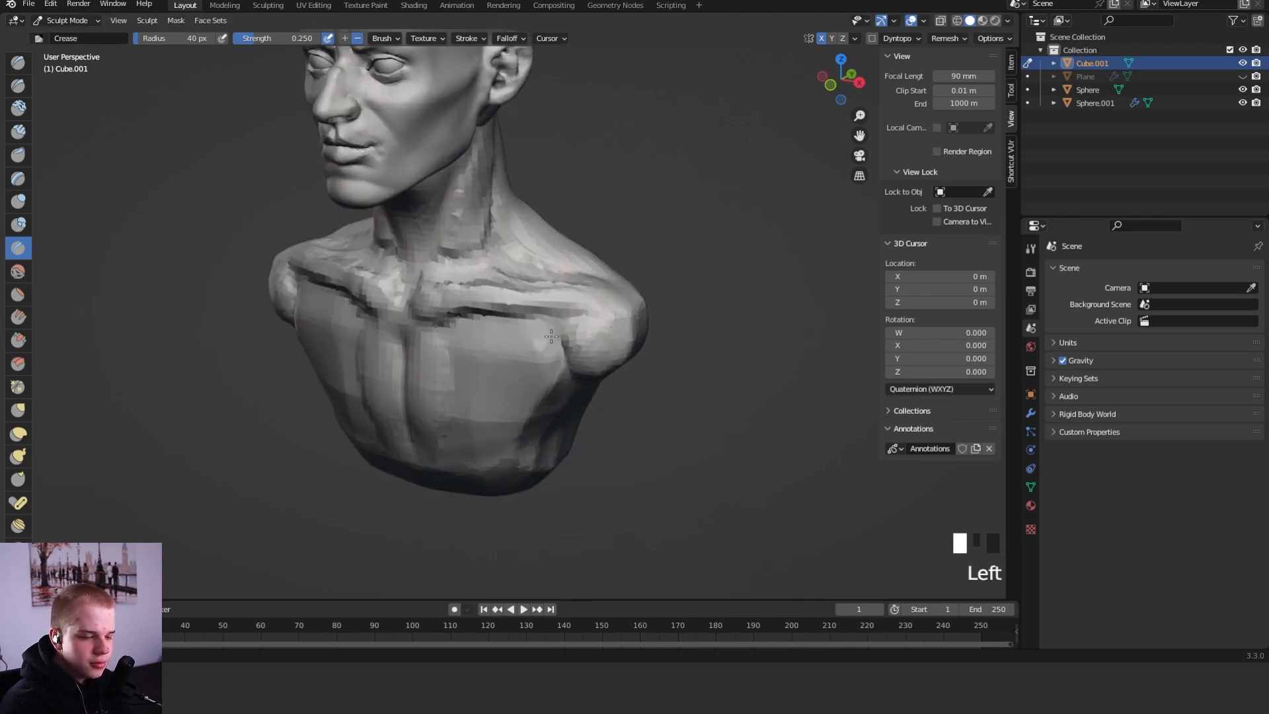
Adjust the shoulder's volume and the area behind the collarbone with Grab strokes at varying brush sizes
key("g")
mouse_move(608, 368)
middle_mouse_down()
mouse_move(680, 317)
mouse_move(566, 355)
mouse_move(683, 275)
mouse_move(687, 354)
middle_mouse_up()
key("f")
left_click(689, 358)
middle_click_drag(627, 392, 634, 348)
key("f")
left_click(638, 408)
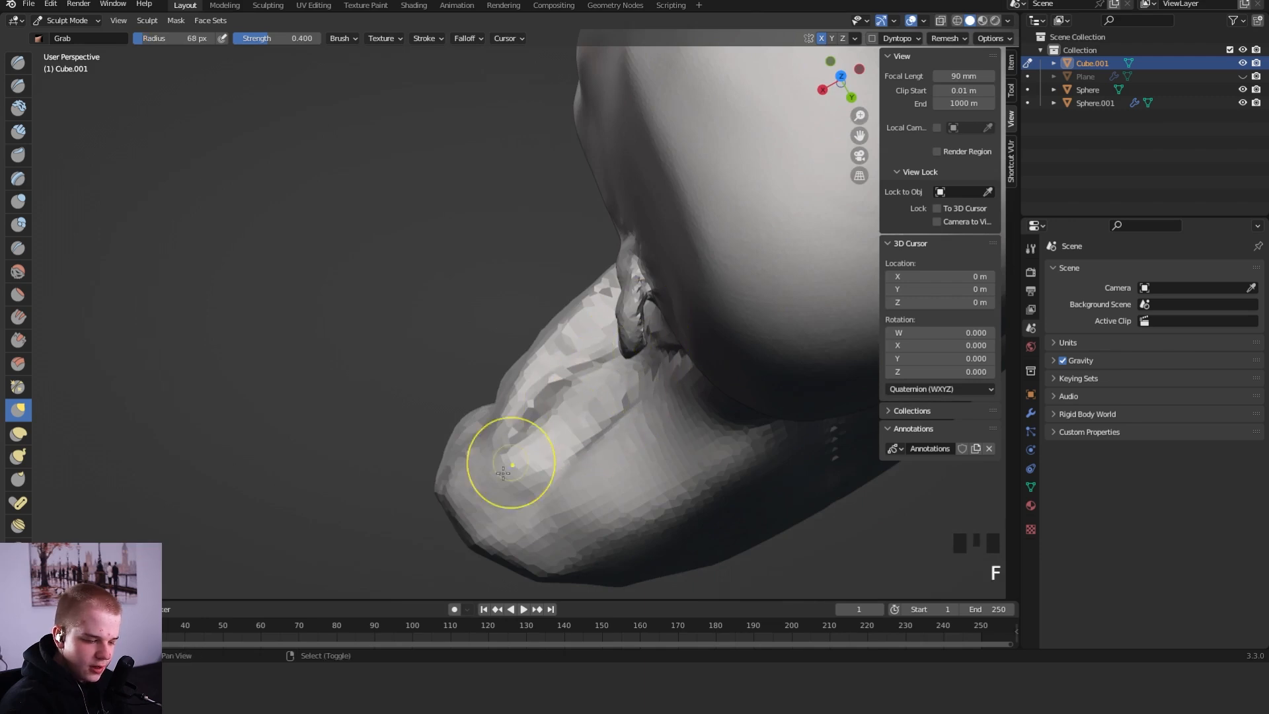
middle_click_drag(517, 453, 548, 357, "shift")
key("f")
left_click(561, 402)
mouse_move(520, 399)
left_mouse_down()
mouse_move(522, 414)
mouse_move(734, 405)
left_mouse_up()
Try a Clay Strips stroke on the shoulder, undo it, and voxel-remesh the torso
key("shift+c")
mouse_move(734, 405)
middle_mouse_down("ctrl")
mouse_move(671, 476)
mouse_move(679, 368)
mouse_move(626, 306)
middle_mouse_up("ctrl")
key("shift+space")
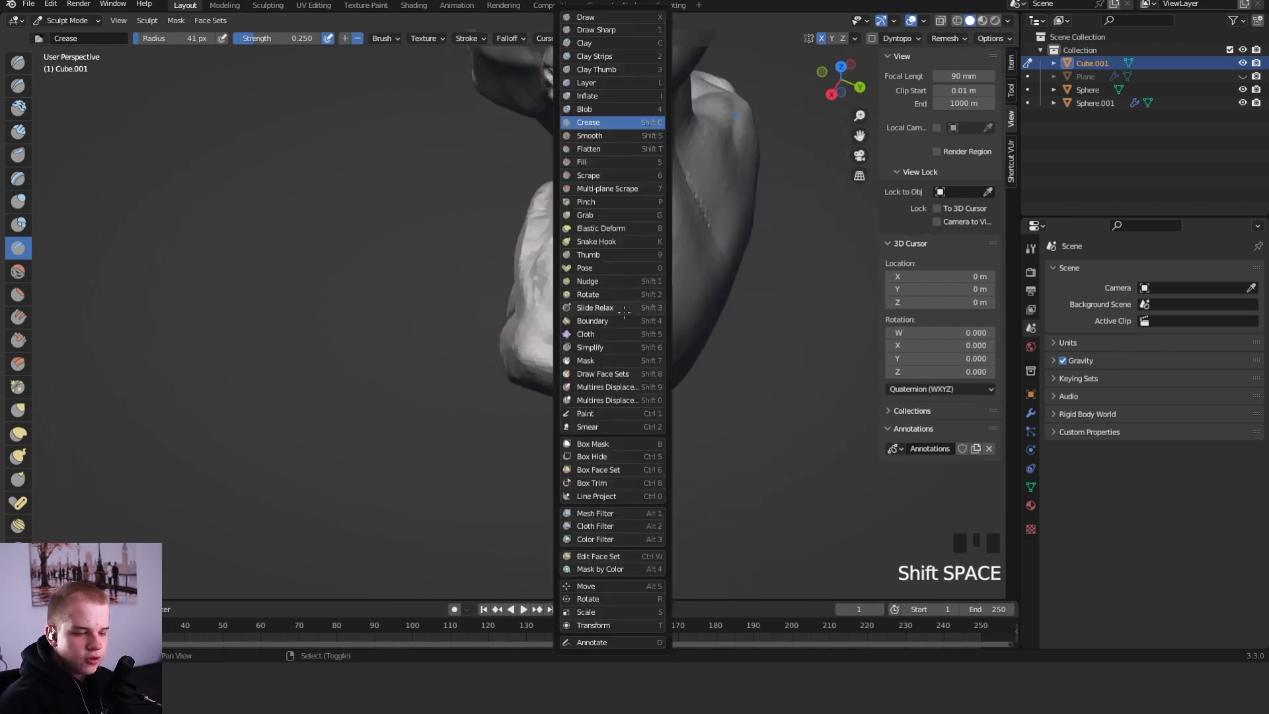
key("2")
key("f")
left_click(621, 284)
mouse_move(609, 317)
left_mouse_down()
mouse_move(600, 353)
mouse_move(622, 253)
mouse_move(634, 345)
left_mouse_up()
key("ctrl+z")
key("ctrl+r")
mouse_move(635, 345)
middle_mouse_down()
mouse_move(702, 260)
mouse_move(668, 323)
mouse_move(631, 341)
middle_mouse_up()
Build up the trapezius and shoulder blade forms on the upper back with Clay Strips at 65 px radius
key("f")
left_click(708, 303)
mouse_move(706, 269)
left_mouse_down()
mouse_move(625, 362)
mouse_move(706, 242)
left_mouse_up()
middle_click_drag(668, 370, 623, 357)
middle_click_drag(624, 357, 539, 302, "shift")
left_click_drag(499, 296, 684, 295)
left_click_drag(697, 298, 703, 260)
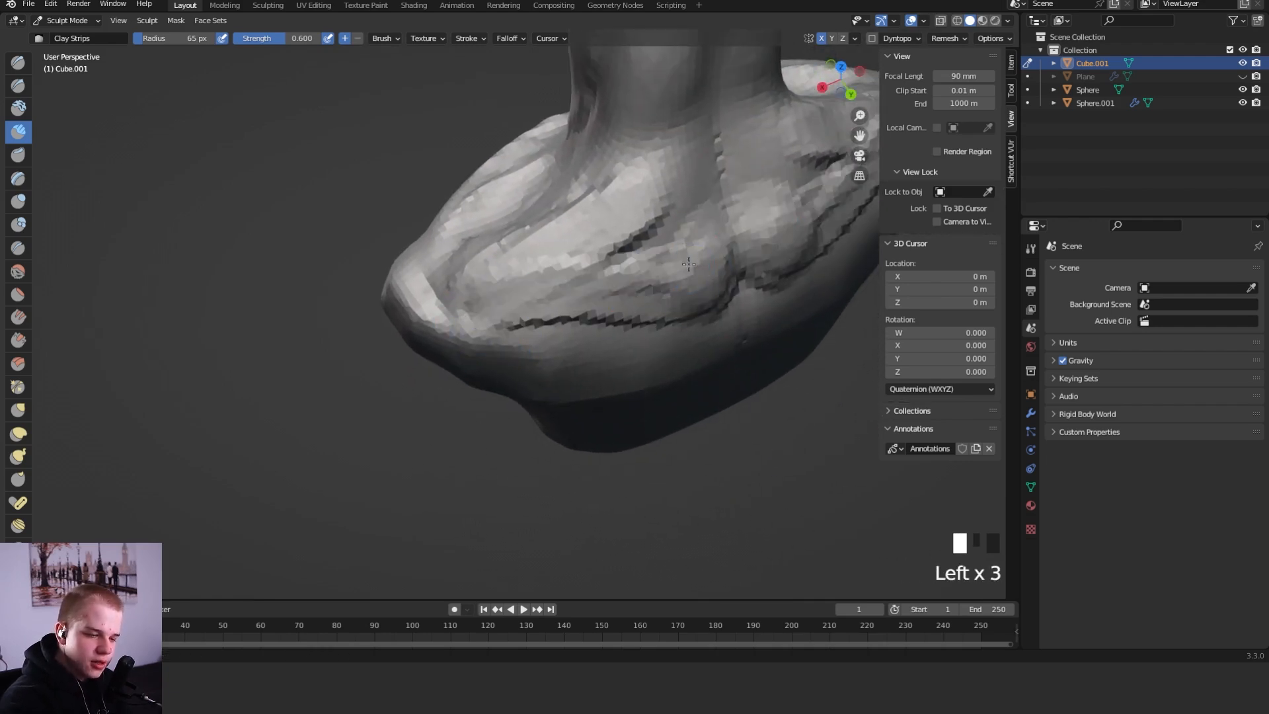
Extend the back and upper shoulder muscles with further Clay Strips strokes between the neck and the outer shoulder
middle_click_drag(744, 403, 727, 366)
middle_click_drag(726, 366, 708, 334, "shift")
mouse_move(700, 390)
left_mouse_down()
mouse_move(657, 286)
mouse_move(694, 380)
left_mouse_up()
mouse_move(699, 386)
left_mouse_down()
mouse_move(646, 289)
mouse_move(698, 367)
mouse_move(691, 290)
mouse_move(588, 198)
left_mouse_up()
middle_click_drag(643, 225, 680, 327, "shift")
left_click_drag(671, 353, 522, 331)
left_click_drag(542, 268, 608, 244)
mouse_move(609, 244)
middle_mouse_down()
mouse_move(609, 339)
mouse_move(816, 306)
mouse_move(618, 261)
mouse_move(524, 269)
mouse_move(481, 226)
middle_mouse_up()
mouse_move(481, 227)
left_mouse_down()
mouse_move(456, 211)
mouse_move(525, 268)
left_mouse_up()
middle_click_drag(526, 268, 719, 237, "alt")
mouse_move(489, 344)
middle_mouse_down("alt")
mouse_move(603, 354)
mouse_move(645, 218)
mouse_move(574, 309)
mouse_move(467, 291)
middle_mouse_up("alt")
Refine the shoulder top behind the collarbone with inverted Crease strokes at 66 px radius and smooth the surface
key("shift+c")
left_click_drag(344, 212, 540, 317, "ctrl")
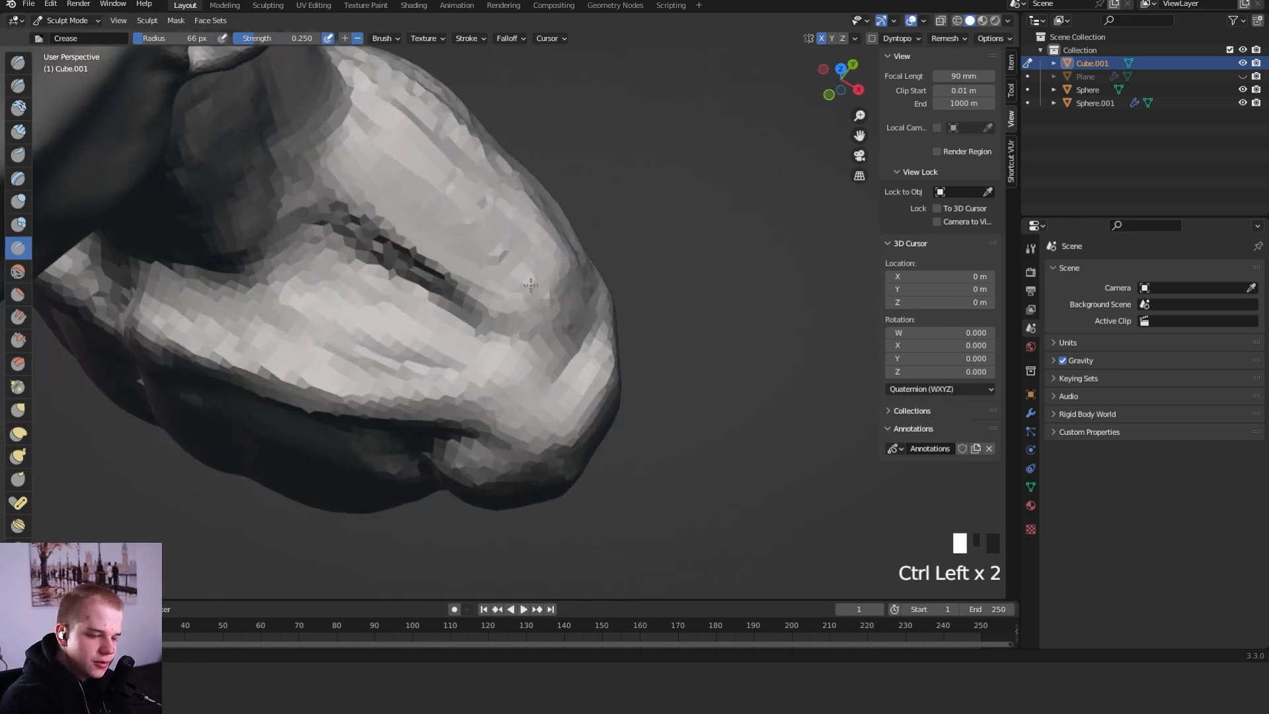
mouse_move(581, 271)
left_mouse_down()
mouse_move(565, 333)
mouse_move(585, 297)
left_mouse_up()
middle_click_drag(667, 277, 807, 271, "alt")
middle_click_drag(673, 270, 577, 272, "alt")
left_click_drag(522, 295, 485, 284, "shift")
Shift the shoulder and neck base forms with a resized Grab brush
key("g")
mouse_move(403, 263)
left_mouse_down()
mouse_move(447, 249)
mouse_move(400, 258)
mouse_move(501, 280)
mouse_move(474, 247)
left_mouse_up()
key("f")
middle_click_drag(474, 247, 573, 310, "shift")
key("f")
left_click(546, 299)
key("f")
left_click(428, 255)
middle_click_drag(463, 280, 476, 249)
Smooth the shoulder and upper torso surfaces and fill them out with a resized Clay Strips brush
mouse_move(502, 198)
left_mouse_down("shift")
mouse_move(519, 182)
mouse_move(529, 198)
left_mouse_up("shift")
key("shift+space")
key("2")
key("f")
left_click(531, 141)
mouse_move(492, 146)
left_mouse_down()
mouse_move(475, 231)
mouse_move(504, 141)
left_mouse_up()
mouse_move(494, 218)
left_mouse_down("shift")
mouse_move(522, 130)
mouse_move(574, 258)
left_mouse_up("shift")
middle_click_drag(573, 258, 575, 291)
scroll(575, 291, "down", 4)
left_click_drag(568, 298, 585, 370, "shift")
Push the lower back inward in side view with the Grab brush at 299 px radius
key("g")
key("f")
left_click(603, 408)
middle_click_drag(610, 411, 623, 296, "shift")
key("f")
left_click(833, 391)
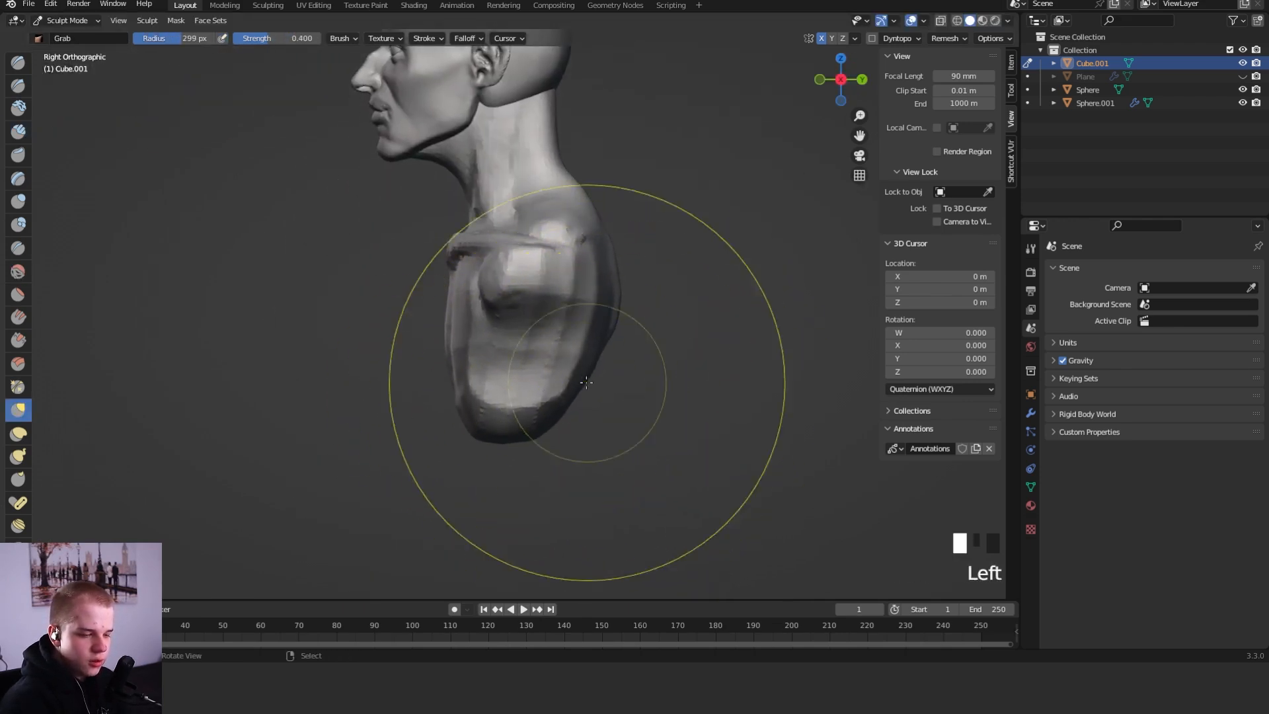
left_click_drag(585, 379, 562, 369)
Pull the bottom edge of the bust upward in side view with a resized Grab brush
key("f")
left_click(532, 353)
key("f")
left_click(496, 398)
key("f")
left_click(404, 412)
mouse_move(462, 410)
left_mouse_down()
mouse_move(438, 407)
mouse_move(466, 383)
left_mouse_up()
Refine the upper back profile in side view with a smaller Grab brush
key("f")
left_click(535, 309)
middle_click_drag(624, 222, 628, 351, "shift")
middle_click_drag(654, 311, 620, 289)
key("f")
mouse_move(489, 347)
middle_mouse_down("alt")
mouse_move(528, 345)
mouse_move(456, 367)
middle_mouse_up("alt")
mouse_move(510, 327)
middle_mouse_down("ctrl")
mouse_move(496, 292)
mouse_move(552, 294)
middle_mouse_up("ctrl")
key("f")
left_click(607, 255)
left_click_drag(578, 246, 560, 265)
middle_click_drag(592, 192, 602, 344, "shift")
mouse_move(602, 343)
middle_mouse_down("ctrl")
mouse_move(588, 281)
mouse_move(539, 287)
mouse_move(543, 271)
middle_mouse_up("ctrl")
Switch sculpting to the head mesh and carve away the skull base behind the ear with inverted Clay Strips strokes
key("ctrl+Tab")
left_click(541, 247)
key("ctrl+Tab")
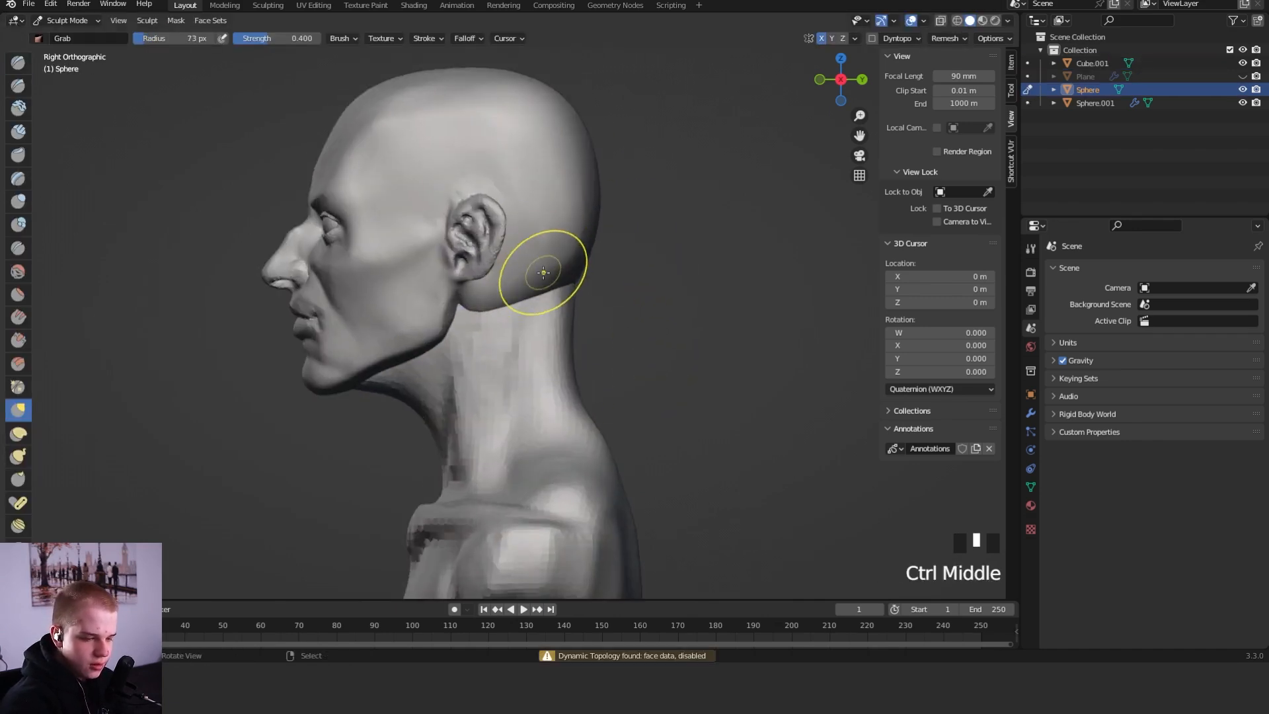
key("shift+space")
key("2")
key("f")
left_click(566, 289)
key("f")
left_click(562, 289)
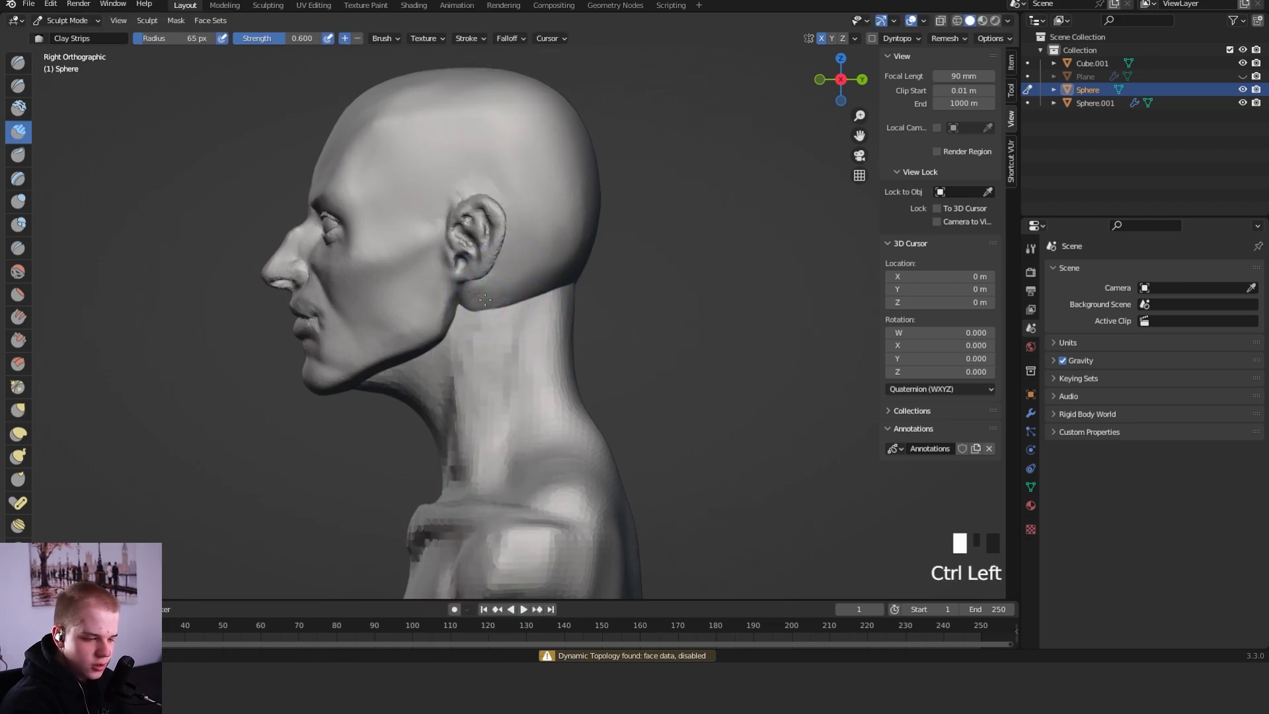
left_click_drag(549, 284, 516, 288, "ctrl")
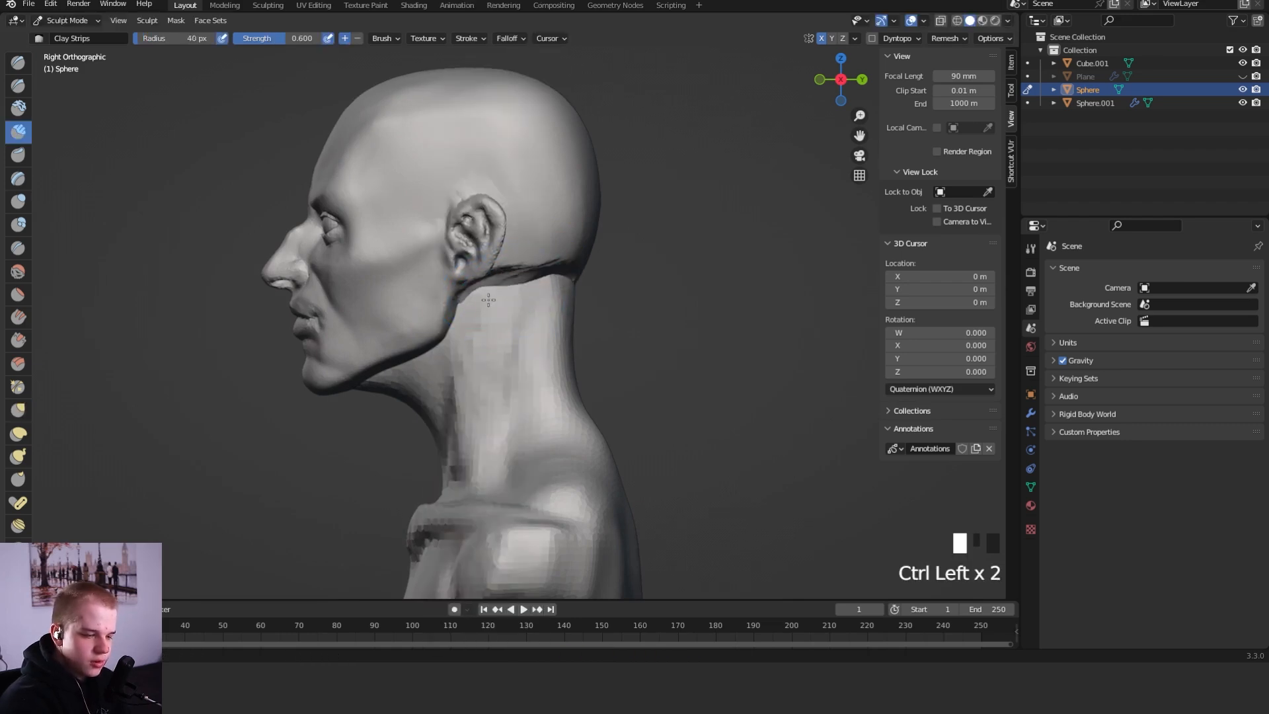
Reshape the back of the skull base above the nape with Grab at 144 px radius
key("g")
key("f")
left_click(568, 272)
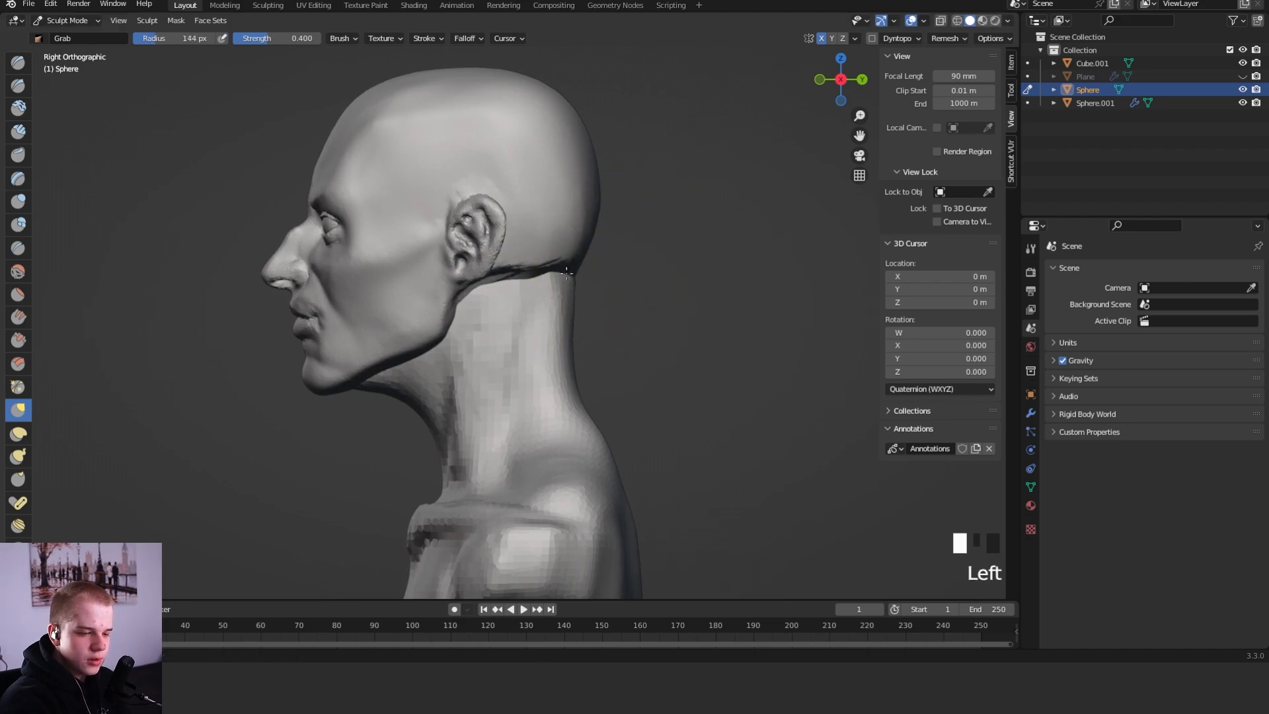
key("f")
left_click(687, 238)
Define the lower back edge of the skull with an inverted stroke of a resized Crease brush
key("shift+c")
key("f")
left_click(561, 239)
key("f")
left_click(561, 245)
middle_click_drag(562, 242, 552, 239)
key("f")
left_click_drag(668, 213, 681, 231, "ctrl")
Crease along the skull's junction with the nape and smooth the back of the head
key("f")
left_click(643, 251)
left_click_drag(573, 248, 711, 236)
mouse_move(639, 258)
left_mouse_down("shift")
mouse_move(554, 268)
mouse_move(683, 250)
left_mouse_up("shift")
key("f")
left_click(654, 255)
mouse_move(611, 242)
middle_mouse_down("alt")
mouse_move(660, 254)
mouse_move(634, 278)
middle_mouse_up("alt")
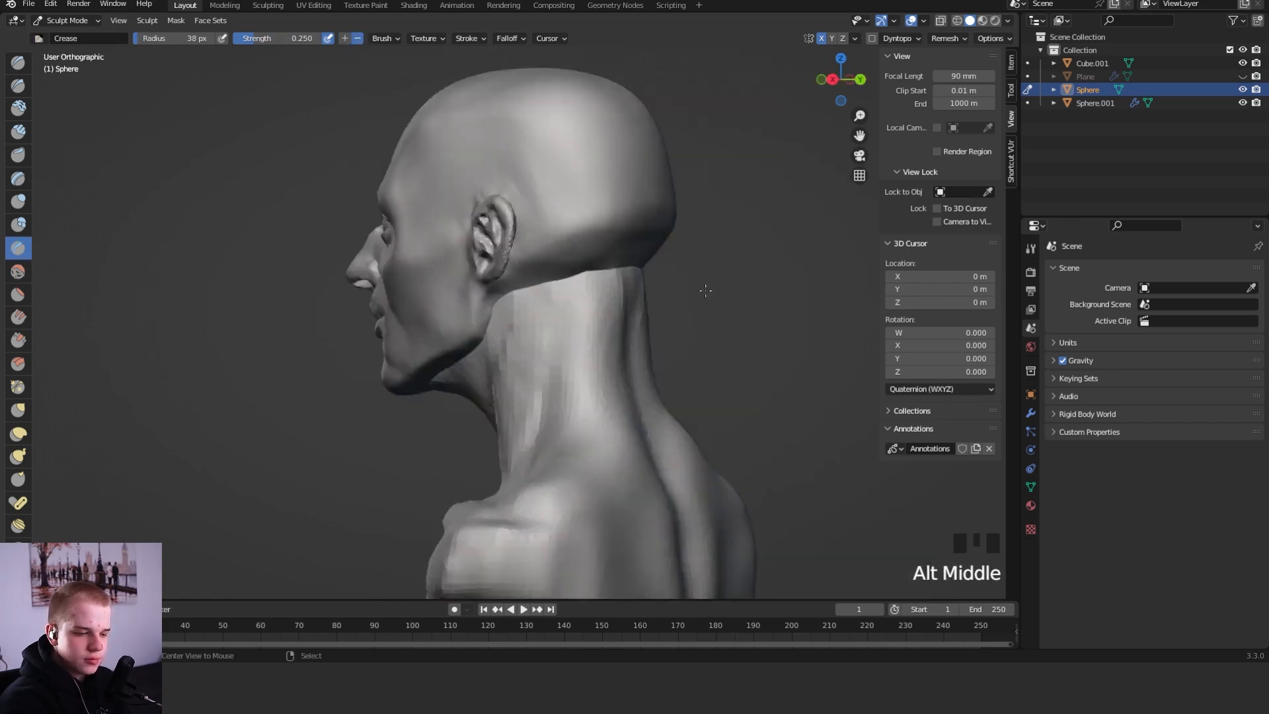
Switch sculpting to the body mesh and reshape the nape below the skull base with a resized Grab brush
key("ctrl+Tab")
key("alt+a")
left_click(540, 330)
key("ctrl+Tab")
key("g")
key("f")
left_click(674, 287)
mouse_move(572, 273)
left_mouse_down()
mouse_move(561, 265)
mouse_move(575, 258)
left_mouse_up()
key("f")
left_click(551, 298)
Crease the junction of the neck and trapezius above the collarbone with a 31 px brush
mouse_move(574, 258)
middle_mouse_down("ctrl")
mouse_move(595, 297)
mouse_move(723, 369)
mouse_move(561, 382)
mouse_move(606, 441)
middle_mouse_up("ctrl")
key("shift+c")
key("f")
left_click(535, 377)
key("f")
left_click(533, 436)
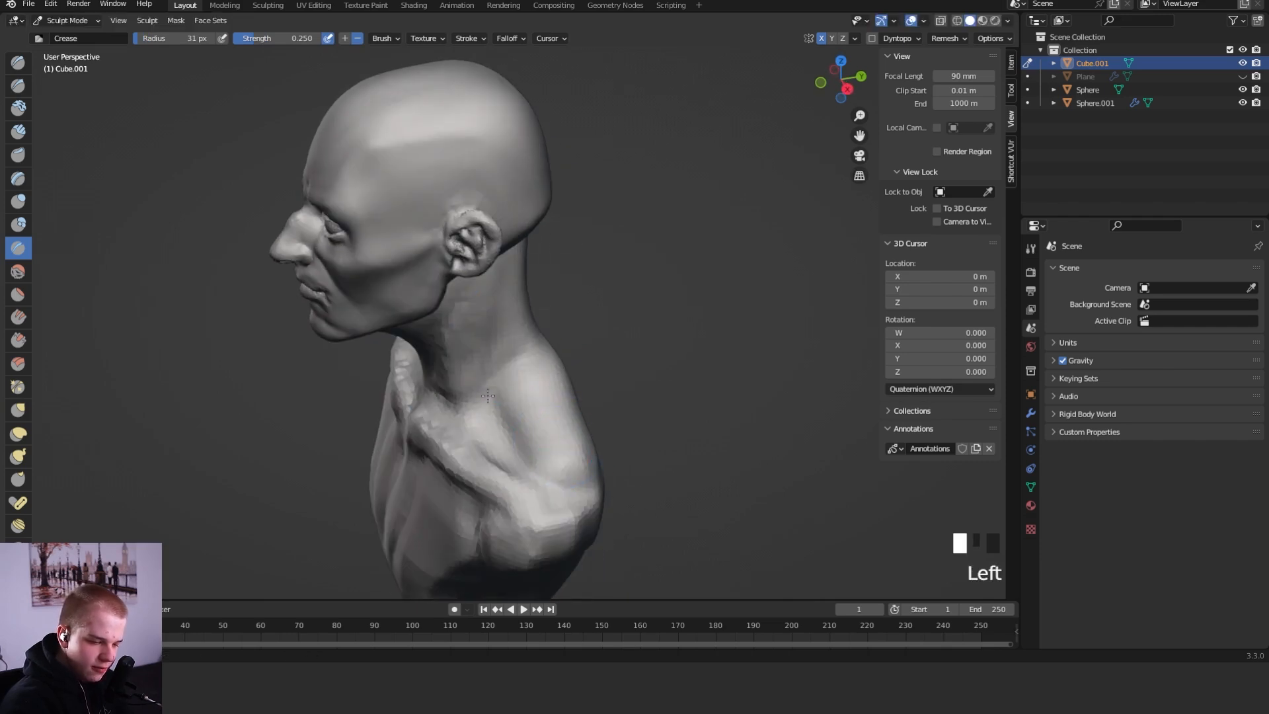
Reshape the collarbones and base of the neck from the front with a resized Grab brush
mouse_move(536, 413)
middle_mouse_down("alt")
mouse_move(538, 383)
mouse_move(538, 403)
mouse_move(584, 400)
mouse_move(542, 426)
middle_mouse_up("alt")
middle_click_drag(541, 429, 582, 327, "shift")
middle_click_drag(582, 376, 581, 334, "ctrl")
key("g")
key("f")
left_click(747, 339)
key("f")
left_click(778, 346)
key("f")
key("f")
key("f")
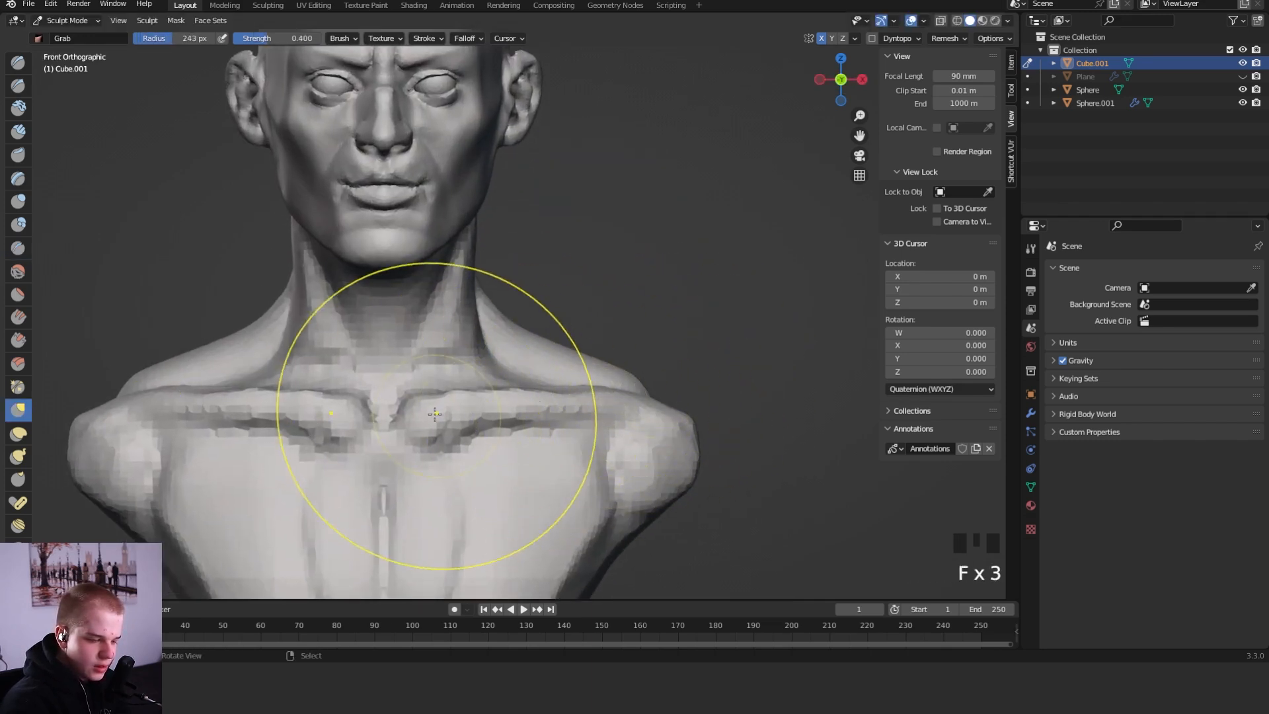
left_click(436, 439)
key("f")
key("f")
left_click(510, 441)
Crease the boundary between the side of the neck and the trapezius with a resized brush
middle_click_drag(515, 410, 457, 420)
middle_click_drag(528, 395, 465, 400)
key("shift+c")
key("f")
left_click(470, 333)
key("shift+space")
mouse_move(463, 331)
middle_mouse_down()
mouse_move(521, 307)
mouse_move(539, 325)
middle_mouse_up()
left_click(519, 293)
Build up the neck base above the collarbone with Clay Strips and crease the side of the neck at 44 px radius
middle_click_drag(503, 393, 501, 350, "ctrl")
key("shift+c")
key("shift+space")
key("2")
key("f")
key("f")
left_click(490, 361)
mouse_move(432, 385)
left_mouse_down()
mouse_move(372, 419)
mouse_move(453, 404)
left_mouse_up()
key("shift+c")
key("f")
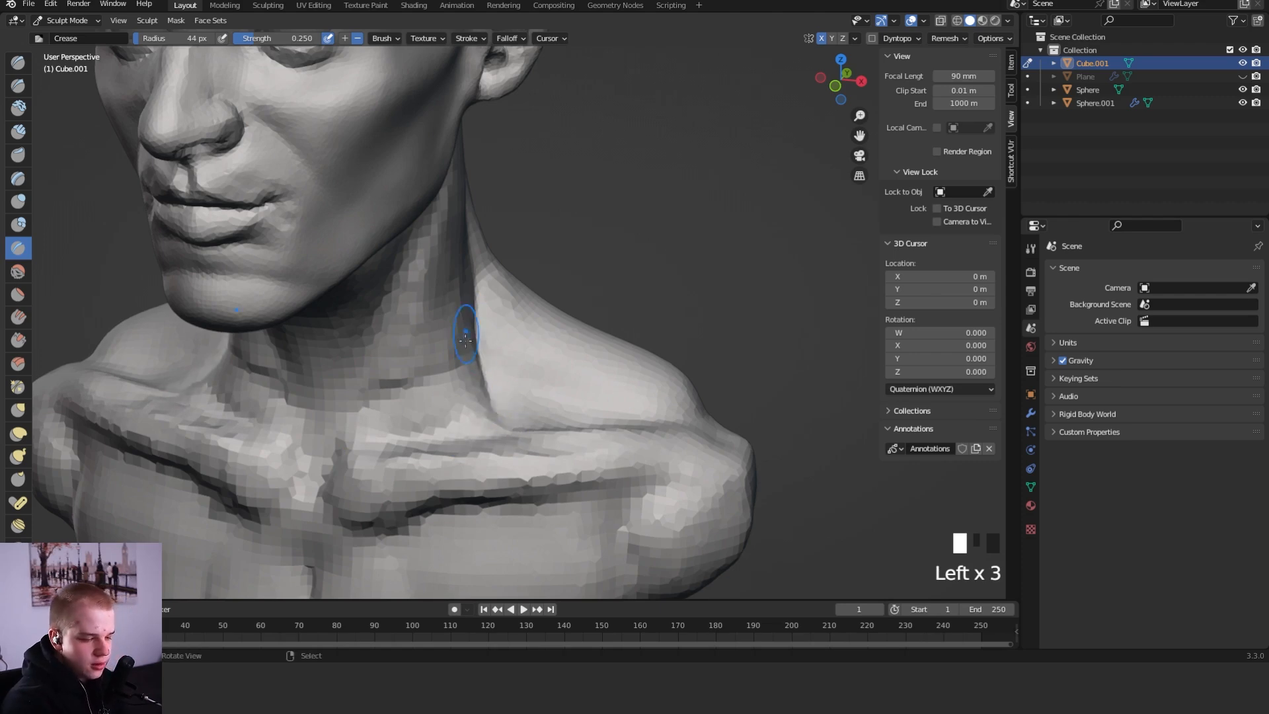
Shape the hollow behind the collarbone with Clay Strips at 60 px radius and refine it with Crease
key("shift+space")
key("shift+2")
mouse_move(574, 370)
middle_mouse_down()
mouse_move(583, 422)
mouse_move(536, 343)
middle_mouse_up()
key("shift+space")
key("2")
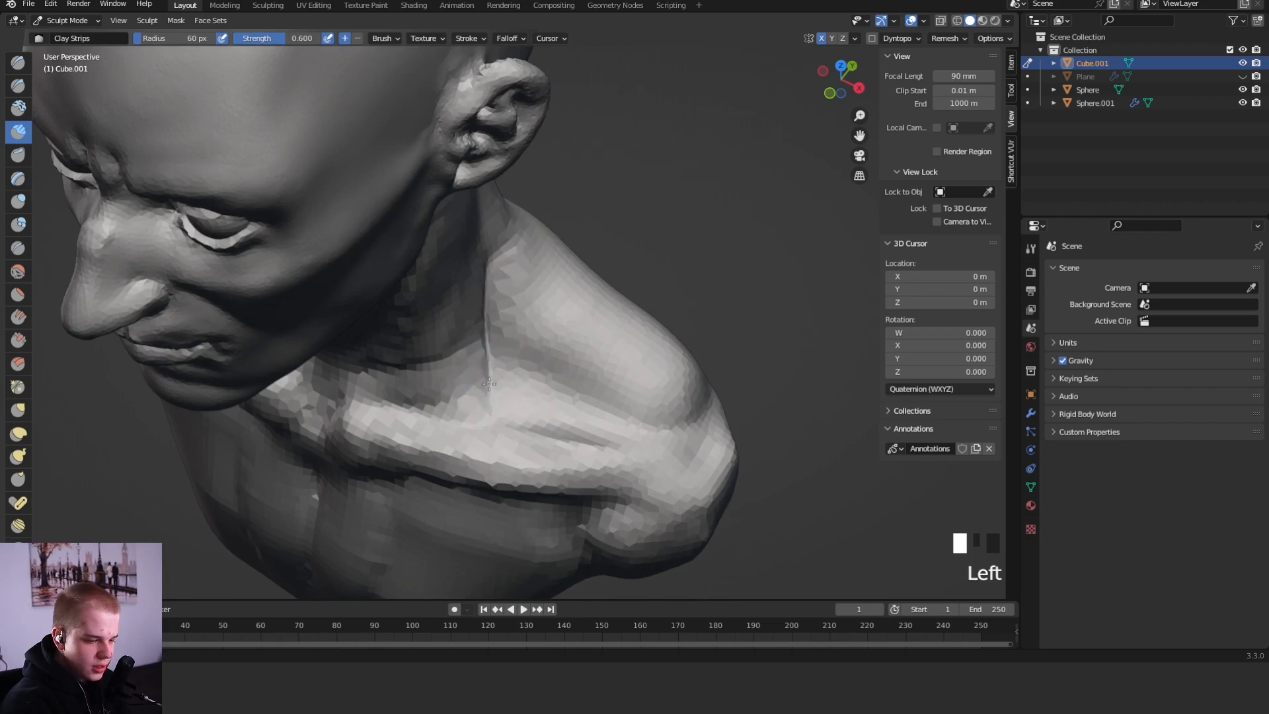
key("shift+c")
mouse_move(391, 394)
middle_mouse_down()
mouse_move(529, 395)
mouse_move(525, 426)
middle_mouse_up()
left_click(527, 428)
Refine the front neck muscle with Clay Strips at 61 px radius and crease its edge up towards the jaw
middle_click_drag(653, 407, 439, 368, "alt")
key("shift+space")
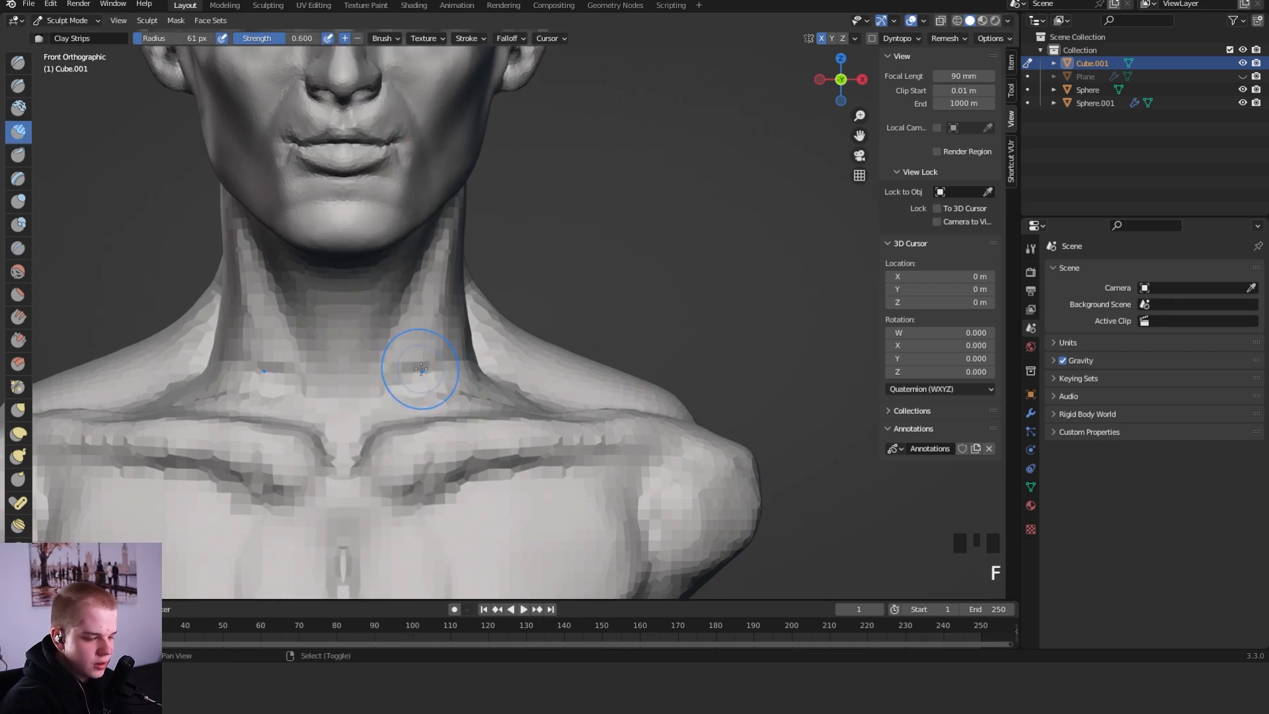
key("shift+c")
mouse_move(427, 276)
left_mouse_down()
mouse_move(405, 325)
mouse_move(434, 232)
left_mouse_up()
middle_click_drag(456, 422, 382, 410)
key("f")
left_click(399, 411)
Adjust the outline of the neck below the jaw with Grab at 122 px radius
middle_click_drag(502, 370, 595, 357, "alt")
middle_click_drag(633, 261, 633, 337, "ctrl")
mouse_move(595, 291)
middle_mouse_down("shift")
mouse_move(631, 363)
mouse_move(621, 327)
middle_mouse_up("shift")
key("g")
key("f")
left_click(577, 343)
left_click_drag(527, 295, 520, 288)
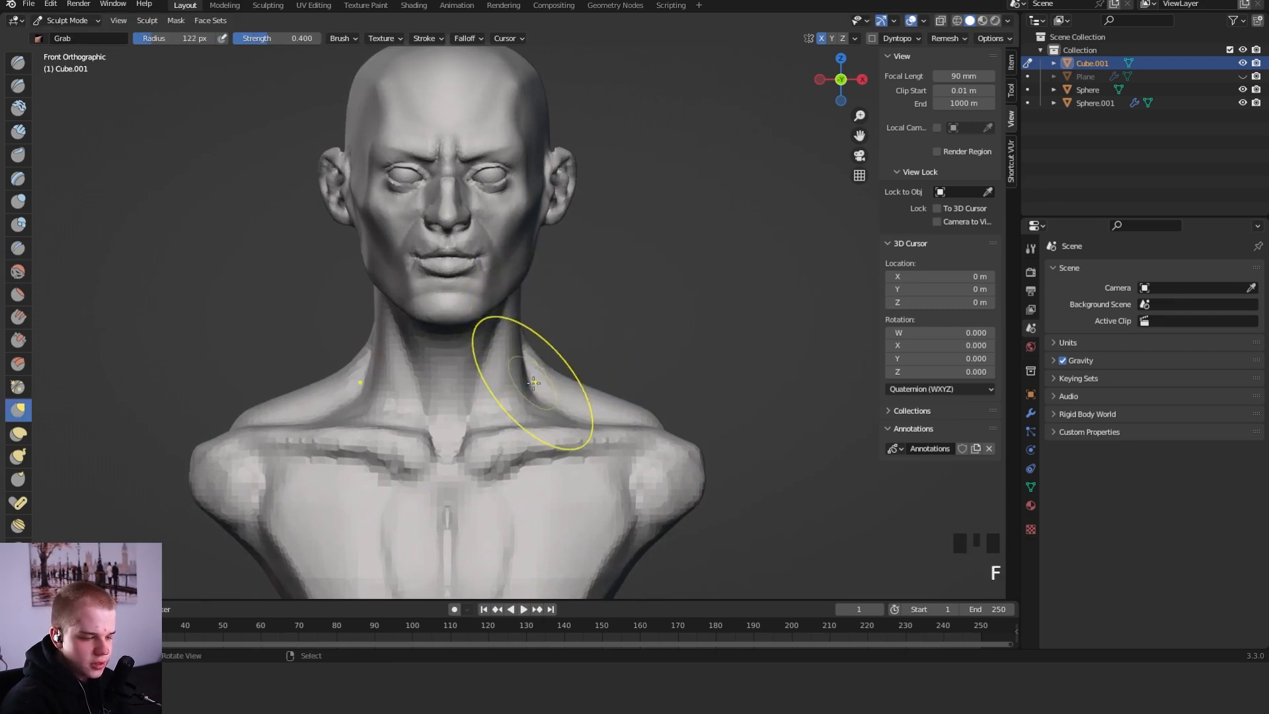
Reshape the sides of the neck where they meet the trapezius with Grab at 157 px radius
mouse_move(523, 345)
middle_mouse_down("ctrl")
mouse_move(526, 370)
mouse_move(595, 410)
mouse_move(608, 339)
mouse_move(587, 349)
middle_mouse_up("ctrl")
key("f")
key("f")
key("f")
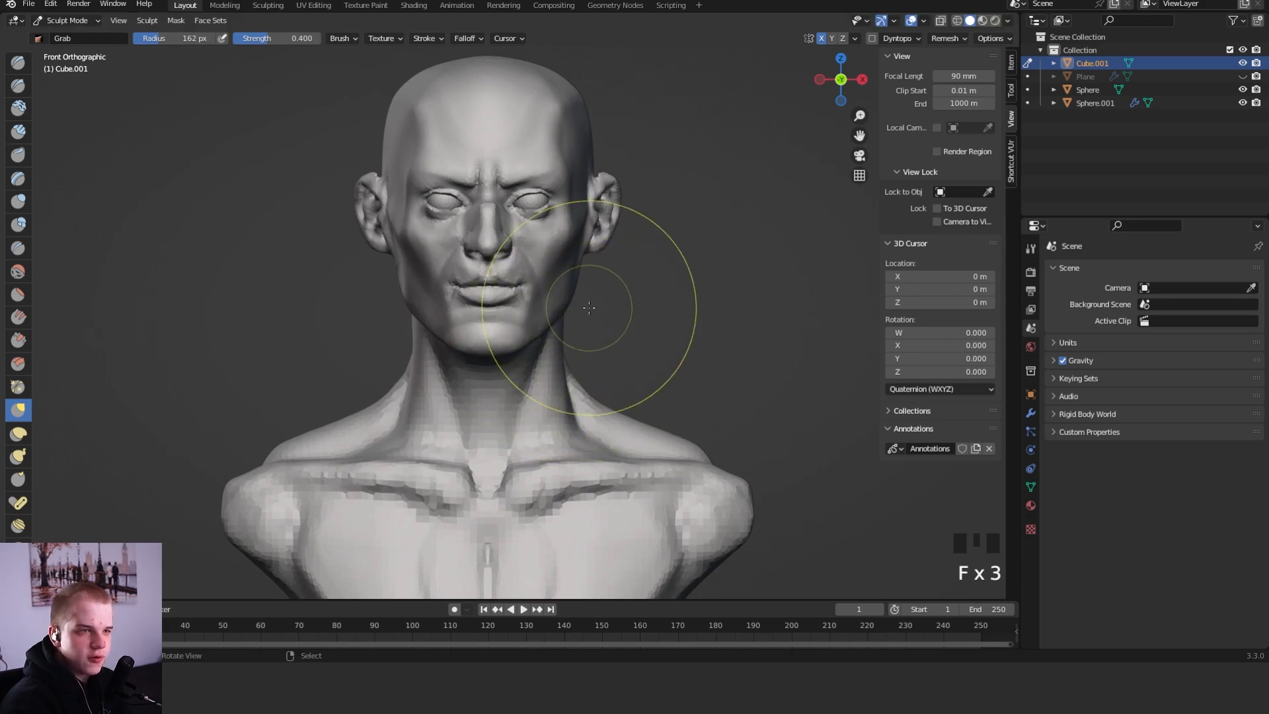
key("f")
key("f")
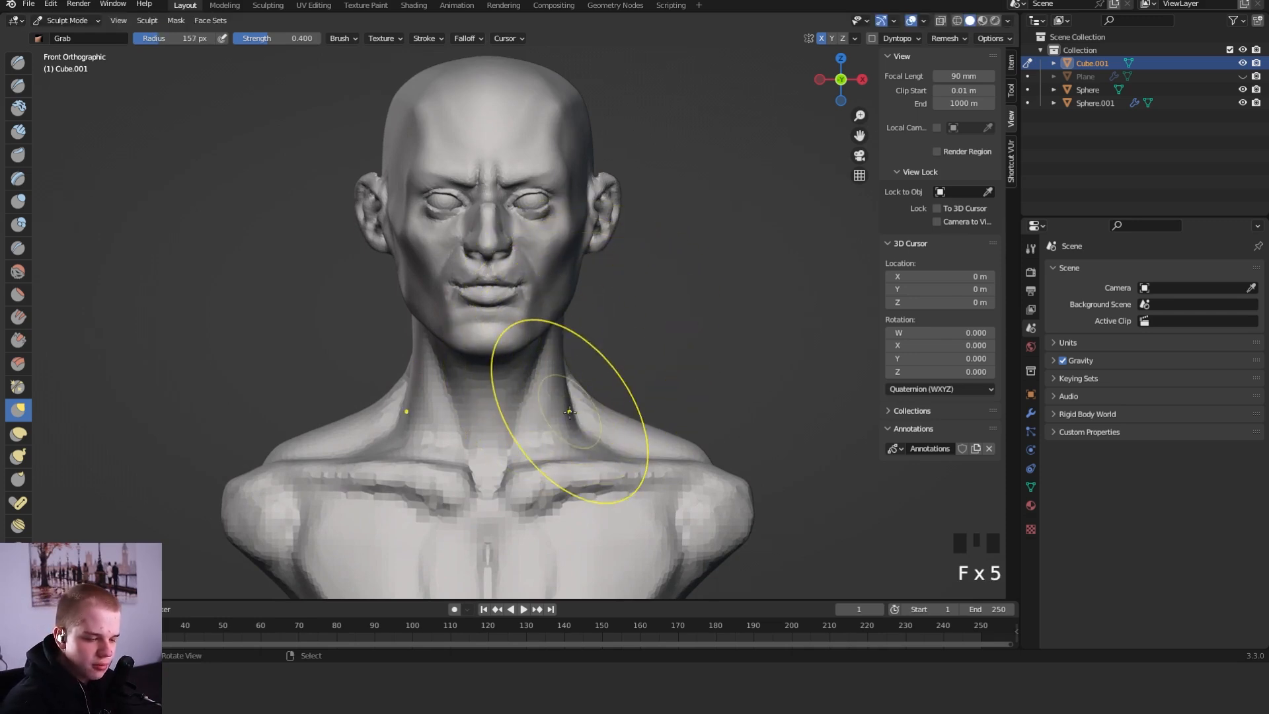
left_click(598, 331)
left_click(568, 326)
left_click(645, 368)
mouse_move(646, 368)
middle_mouse_down("ctrl")
mouse_move(637, 339)
mouse_move(633, 360)
middle_mouse_up("ctrl")
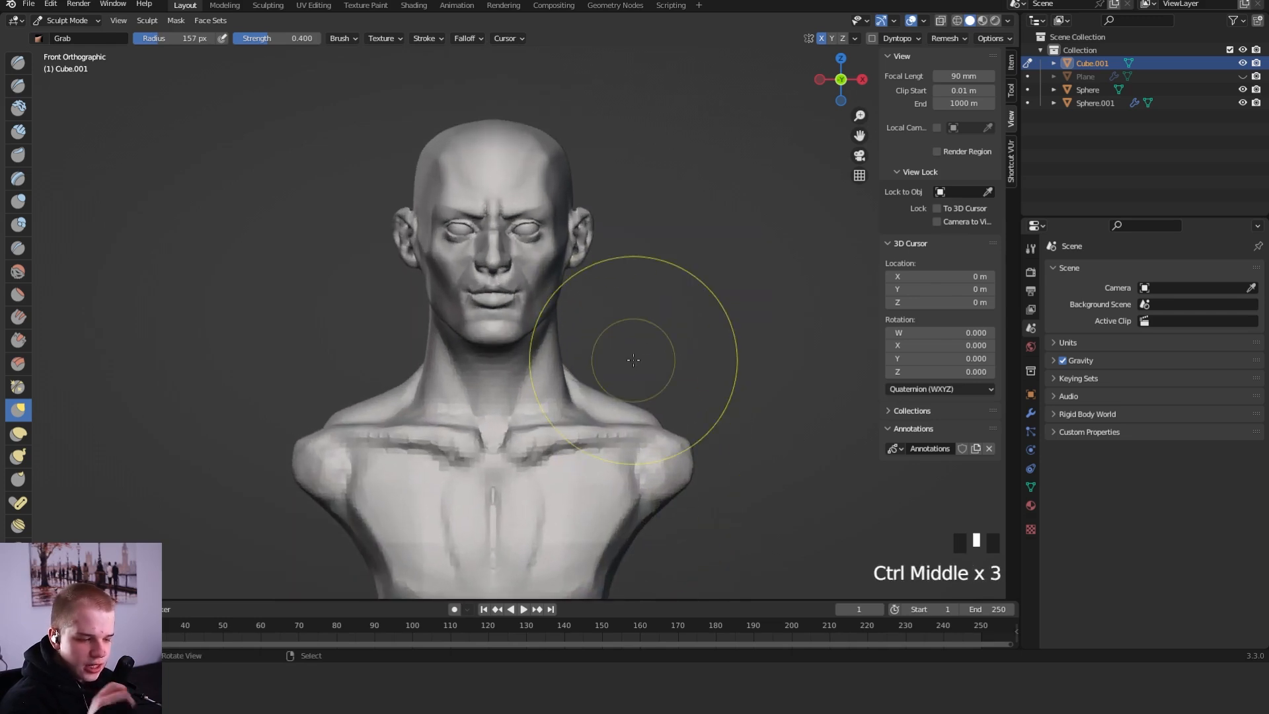
Narrow the neck below the jaw with resized Grab strokes and undo the excess strokes
key("f")
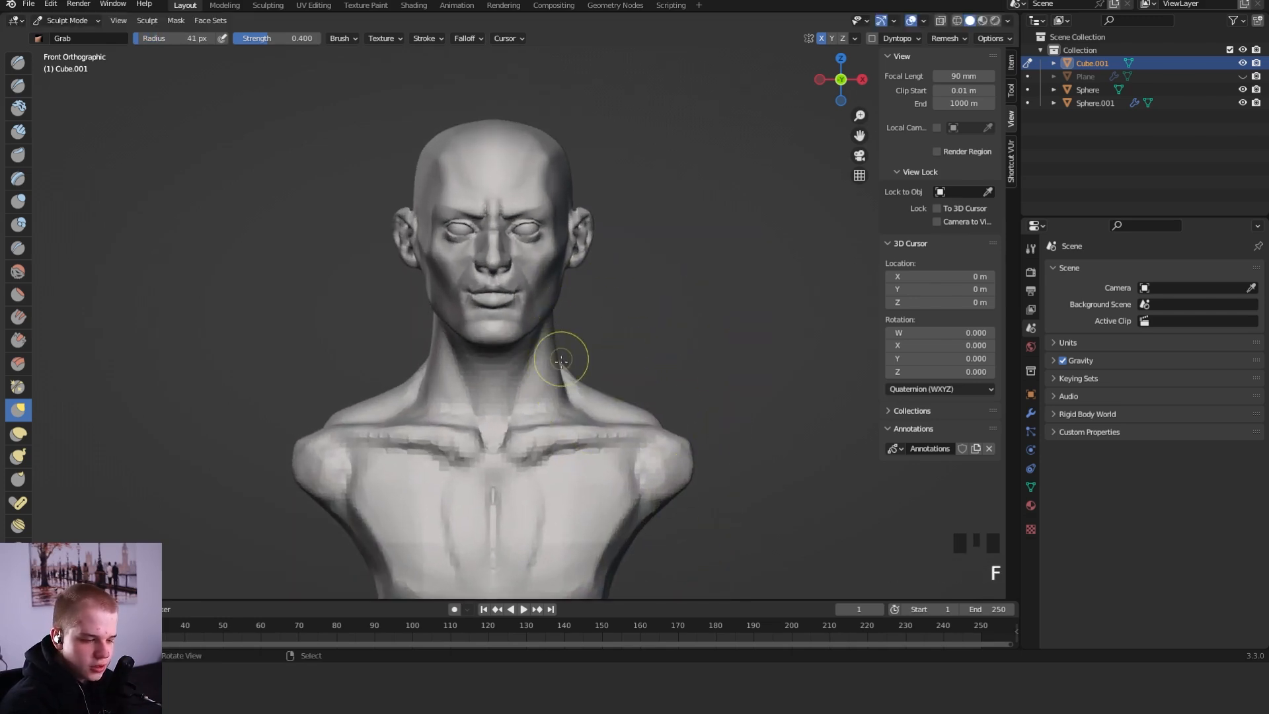
key("f")
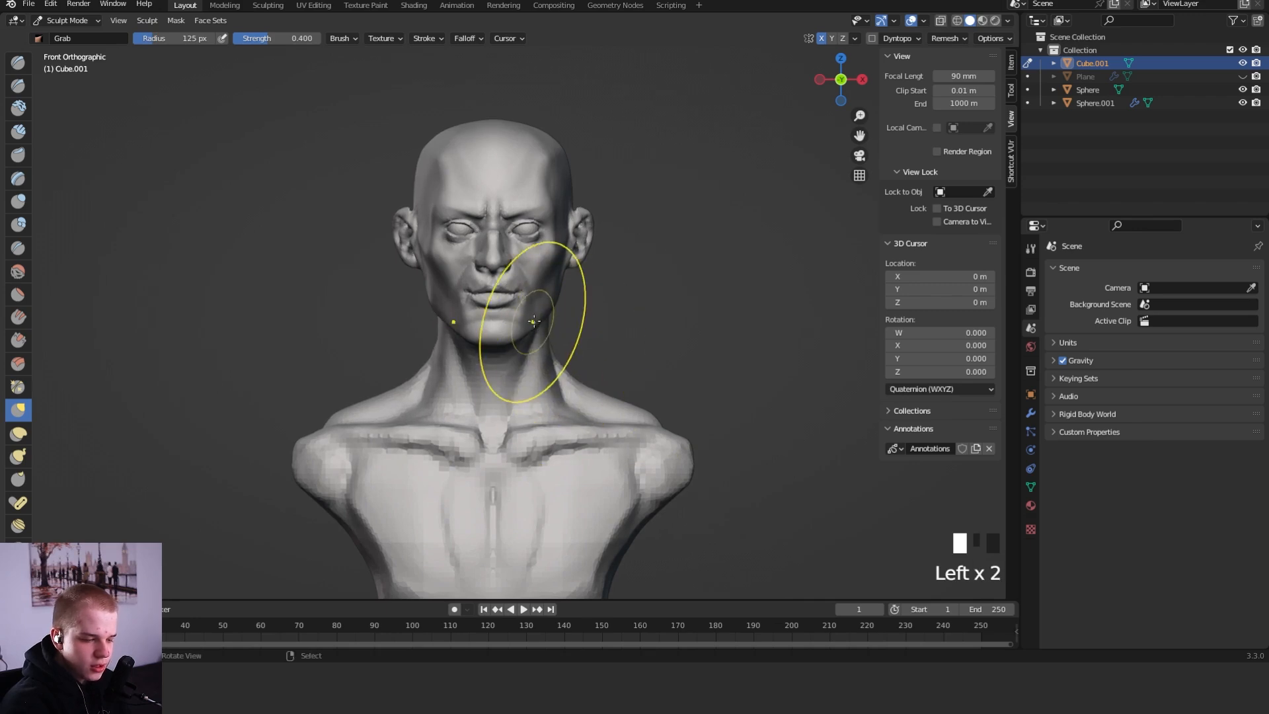
middle_click_drag(576, 387, 602, 360, "ctrl")
key("ctrl+z")
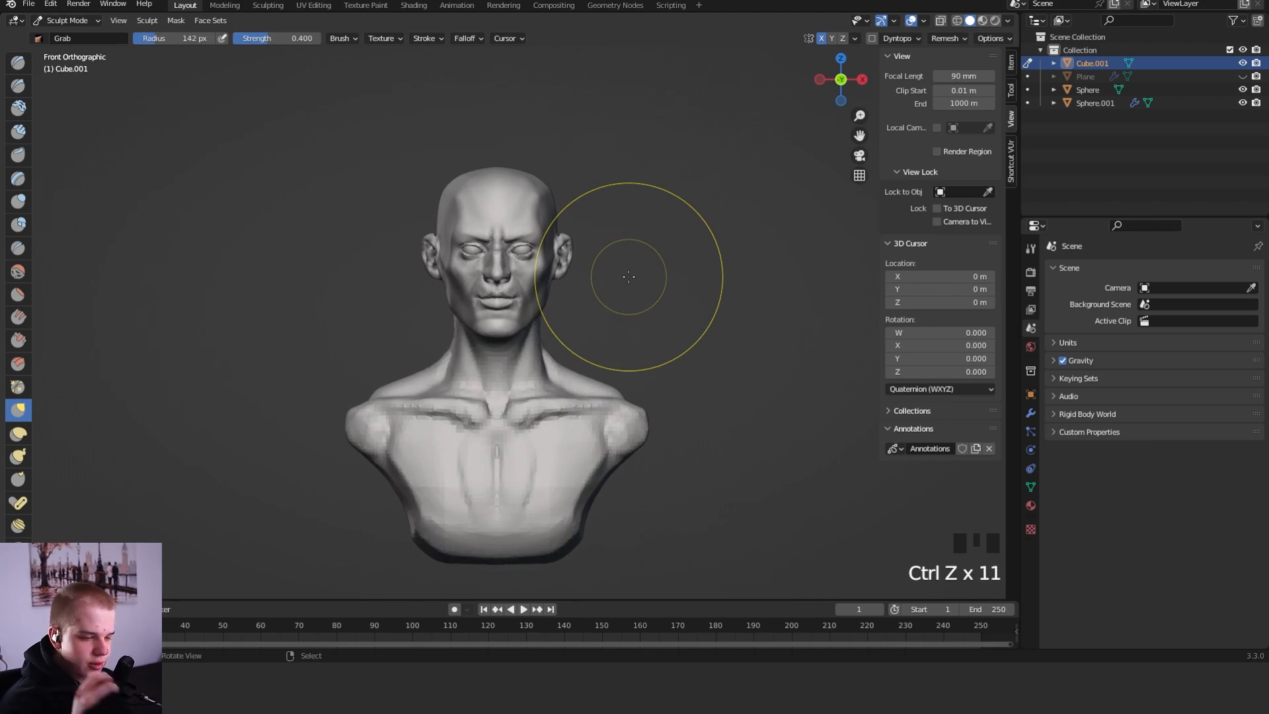
Rework the trapezius slope and neck contours from the front with a resized Grab brush
middle_click_drag(629, 276, 580, 297, "ctrl")
key("f")
key("f")
middle_click_drag(552, 368, 595, 298, "ctrl")
key("f")
key("f")
left_click(625, 422)
left_click_drag(581, 422, 588, 416)
left_click_drag(573, 324, 579, 321)
left_click_drag(575, 321, 584, 398)
key("f")
left_click(572, 380)
Try an inverted Crease stroke along the side neck muscle and undo it
middle_click_drag(641, 405, 621, 314, "shift")
mouse_move(621, 314)
middle_mouse_down("ctrl")
mouse_move(620, 430)
mouse_move(584, 331)
middle_mouse_up("ctrl")
key("shift+c")
middle_click_drag(574, 373, 482, 411)
key("f")
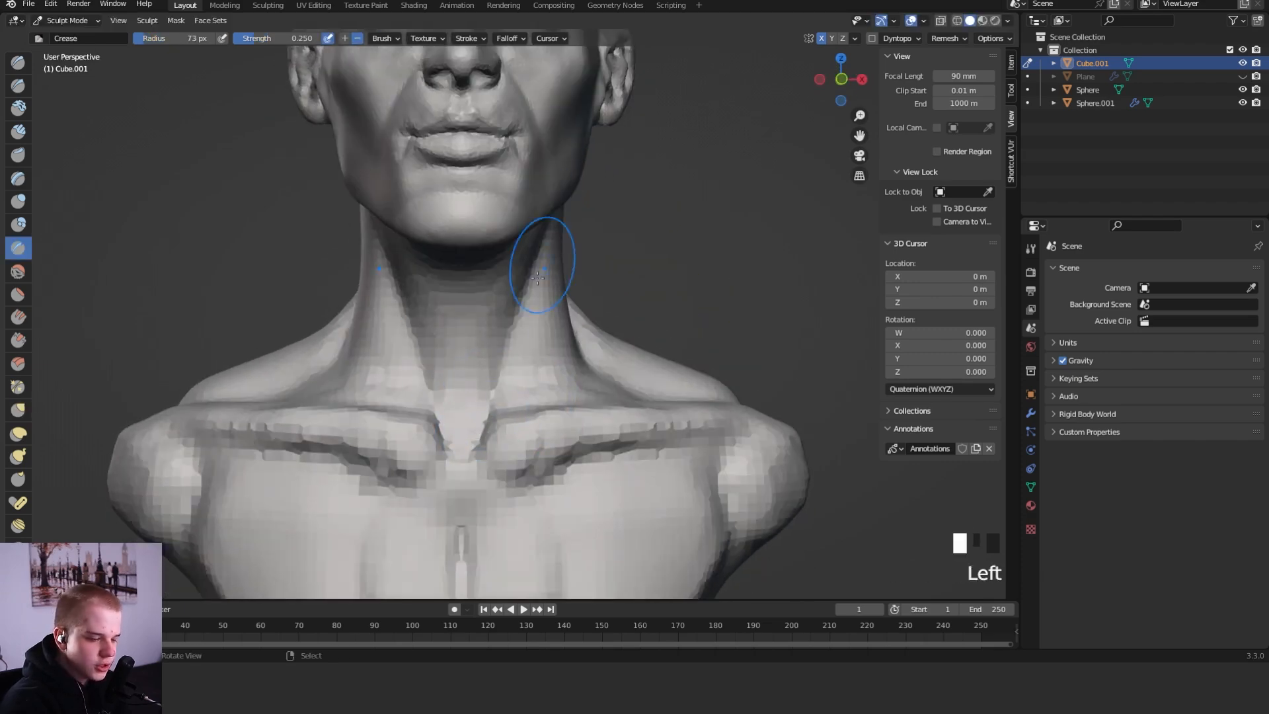
middle_click_drag(547, 255, 487, 336)
left_click_drag(481, 281, 484, 278, "ctrl")
key("ctrl+z")
Pull the shoulder ends downward and outward with Grab to form upper-arm stumps
middle_click_drag(499, 277, 636, 351, "alt")
key("g")
mouse_move(648, 459)
middle_mouse_down()
mouse_move(603, 382)
mouse_move(613, 409)
middle_mouse_up()
left_click_drag(641, 407, 653, 444)
left_click_drag(649, 433, 680, 501)
left_click_drag(658, 460, 668, 481)
Widen the torso sides below the armpits with Grab, using radii of 162 px and 123 px
mouse_move(628, 437)
middle_mouse_down("alt")
mouse_move(595, 430)
mouse_move(629, 547)
mouse_move(589, 368)
middle_mouse_up("alt")
key("f")
key("f")
left_click(555, 457)
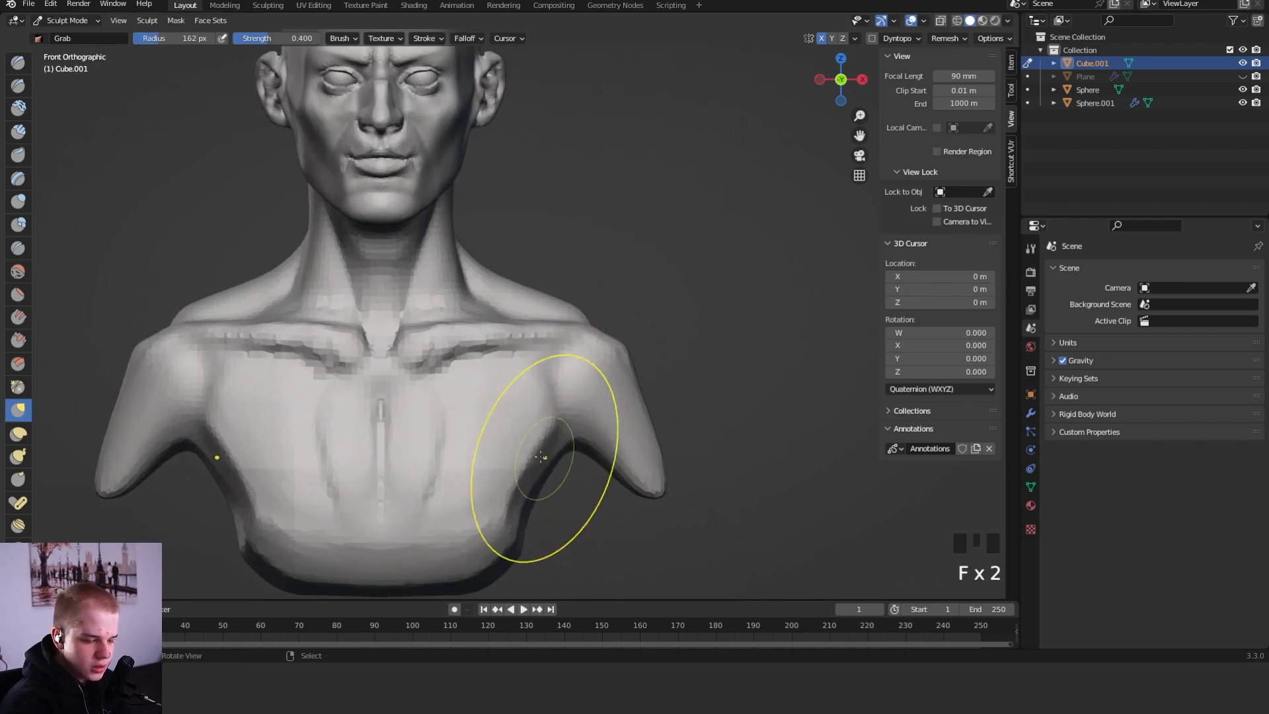
left_click_drag(556, 457, 575, 461)
left_click_drag(554, 484, 577, 487)
left_click_drag(523, 539, 538, 535)
middle_click_drag(546, 541, 560, 462, "shift")
key("f")
left_click(536, 461)
left_click_drag(535, 461, 547, 455)
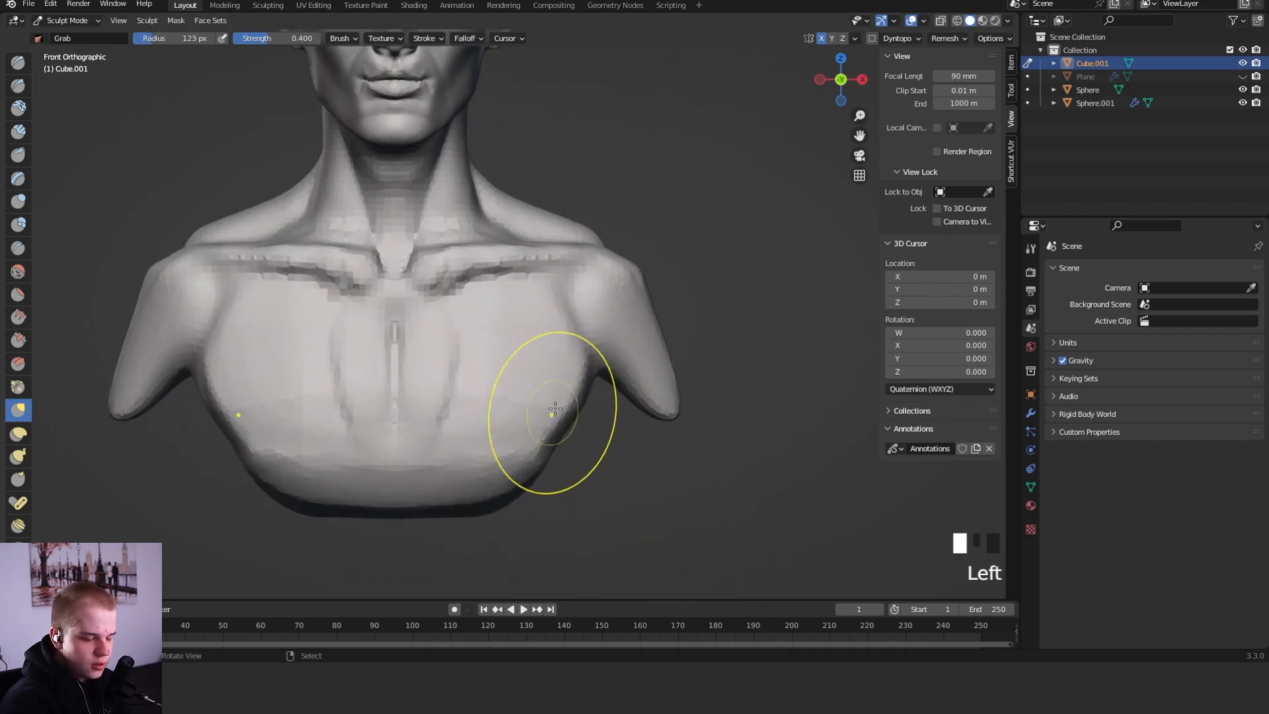
Crease the lower edge of the chest muscles from the armpit to the breastbone and up the centre line
key("shift+c")
key("f")
left_click(504, 454)
middle_click_drag(623, 403, 592, 390)
left_click_drag(582, 390, 528, 456)
mouse_move(557, 416)
left_mouse_down()
mouse_move(458, 479)
mouse_move(381, 456)
left_mouse_up()
left_click_drag(388, 406, 396, 358)
Raise the lower contour of the chest muscles with Grab at 121 px radius
middle_click_drag(482, 399, 512, 411)
key("g")
key("f")
left_click(549, 433)
left_click_drag(534, 468, 519, 459)
left_click_drag(437, 512, 428, 499)
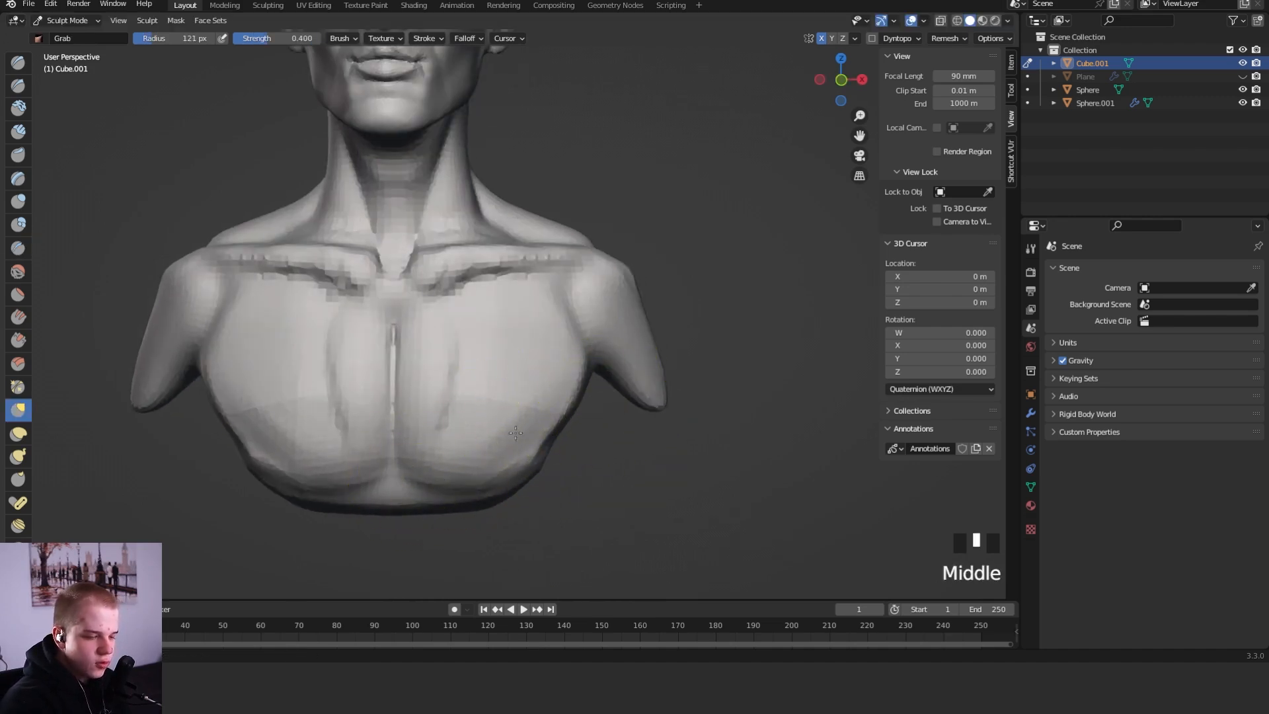
Crease the fold where the outer edge of the chest muscle meets the armpit
middle_click_drag(596, 419, 482, 411)
middle_click_drag(482, 411, 621, 405, "shift")
key("shift+c")
left_click_drag(614, 390, 581, 405)
Adjust the outer chest and the upper-arm stump with Grab at several brush sizes
middle_click_drag(486, 419, 570, 318)
key("g")
key("f")
left_click(545, 362)
left_click_drag(475, 372, 510, 326)
key("f")
left_click(684, 334)
key("f")
left_click(664, 314)
left_click_drag(668, 310, 670, 319)
left_click_drag(671, 314, 678, 326)
Crease the armpit on the underside where the arm stump joins the torso
middle_click_drag(700, 304, 682, 400)
key("f")
left_click(546, 428)
middle_click_drag(546, 428, 561, 360, "alt")
key("shift+c")
key("f")
left_click(621, 342)
left_click_drag(624, 381, 633, 395)
Shift the torso side around the armpit from below with Grab at 206 px radius
key("g")
key("f")
left_click(690, 374)
mouse_move(562, 397)
middle_mouse_down()
mouse_move(605, 355)
mouse_move(618, 409)
mouse_move(582, 381)
middle_mouse_up()
key("f")
left_click_drag(582, 381, 583, 391)
left_click_drag(582, 388, 584, 402)
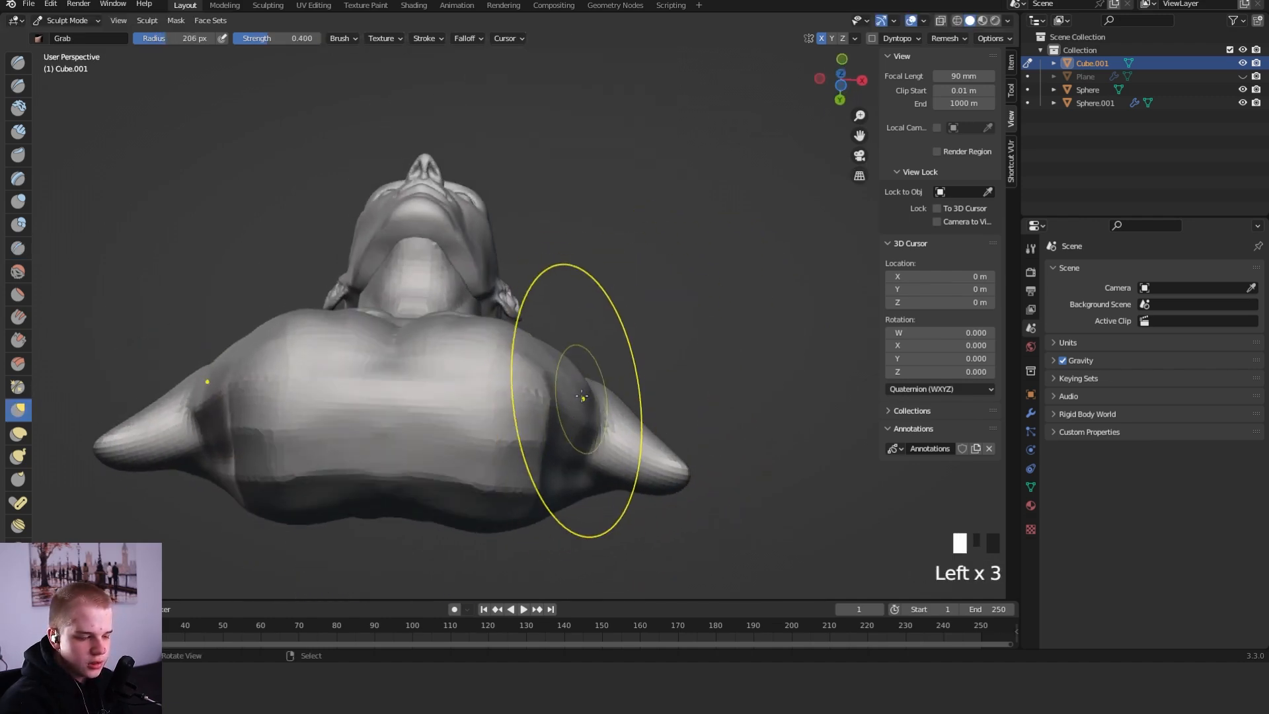
middle_click_drag(687, 374, 740, 378)
key("f")
left_click(699, 378)
Flatten the surface of the chest muscles with Scrape/Peaks at 135 px radius
middle_click_drag(598, 395, 551, 430)
key("shift+space")
left_click(558, 377)
middle_click_drag(559, 376, 565, 426)
key("f")
left_click(627, 399)
mouse_move(518, 396)
left_mouse_down()
mouse_move(515, 380)
mouse_move(492, 393)
left_mouse_up()
middle_click_drag(452, 381, 441, 360, "alt")
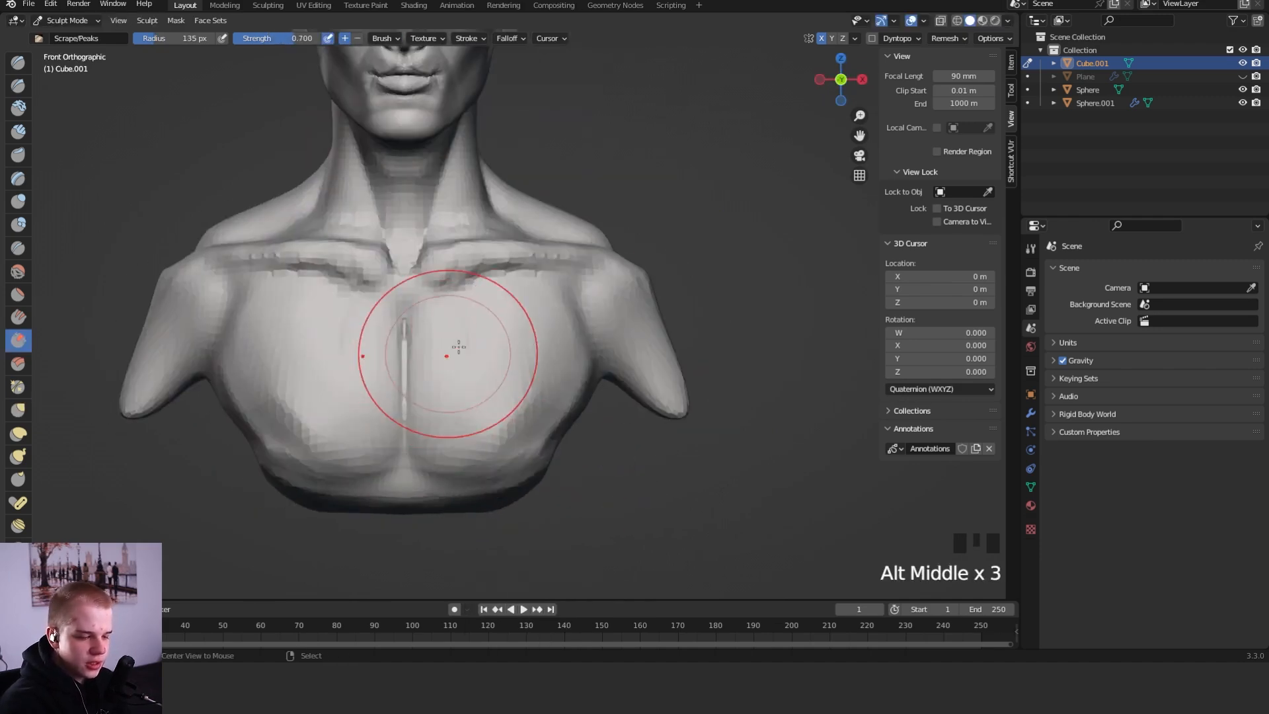
Push out the outer contour of the shoulders with Grab in front view
key("g")
key("f")
left_click(645, 304)
left_click_drag(645, 304, 664, 330)
Crease the boundary between the shoulder muscle and the chest down to the armpit
key("shift+c")
key("f")
left_click(654, 382, "ctrl")
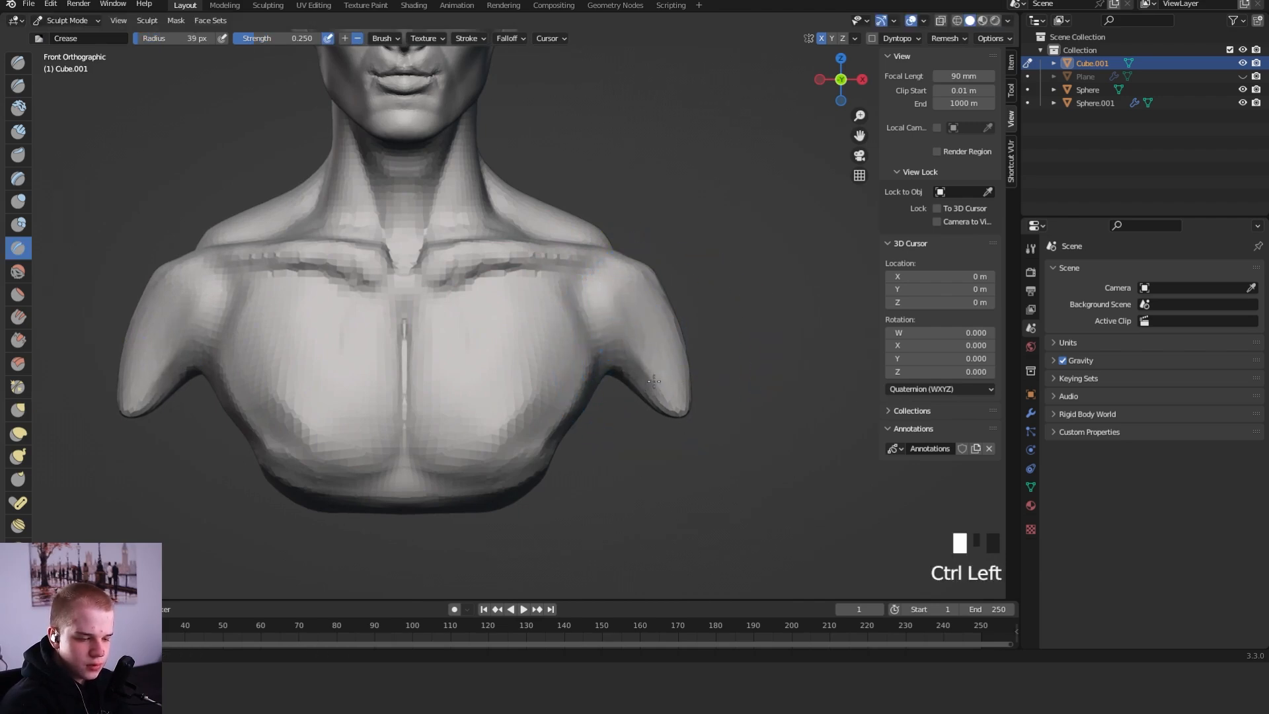
middle_click_drag(699, 346, 669, 311)
left_click_drag(612, 294, 653, 357)
Adjust the armpit fold with Grab at 96 px radius
key("g")
key("f")
left_click(690, 360)
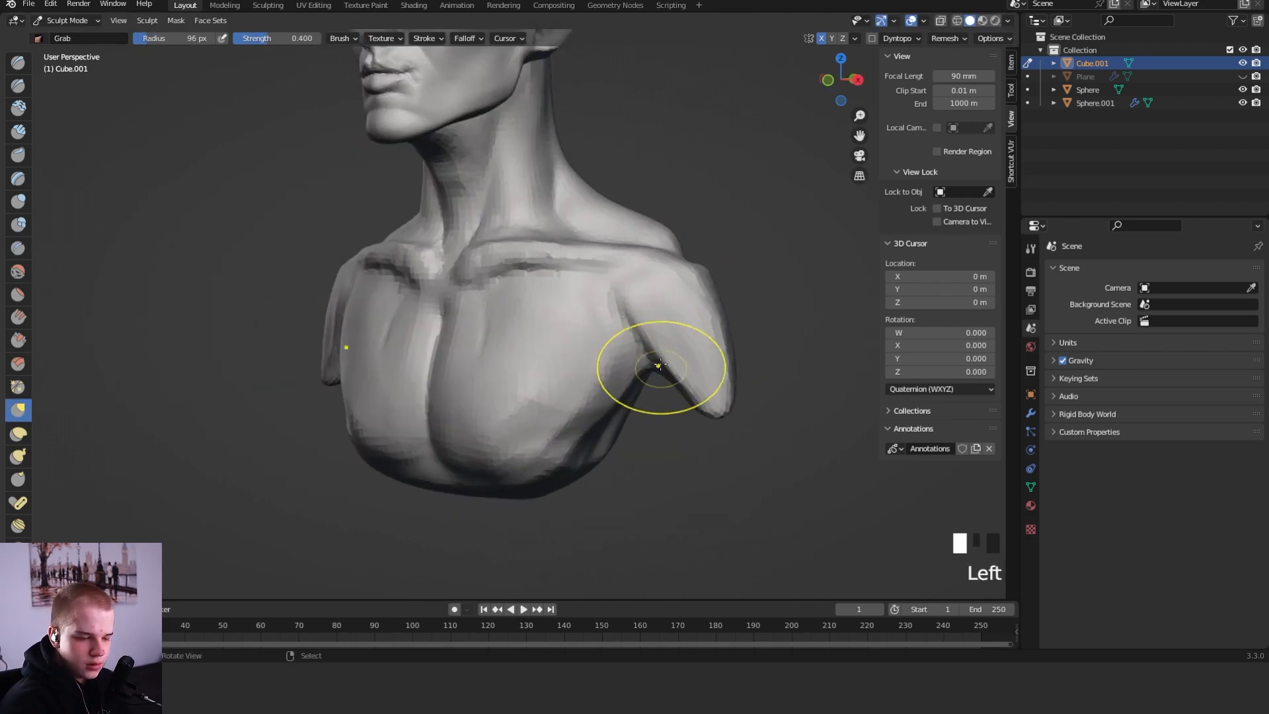
Build up the outer chest muscle running into the armpit with Clay Strips at 35 px radius
key("shift+c")
key("f")
left_click(694, 342)
key("shift+space")
key("2")
key("f")
left_click(621, 343)
left_click_drag(580, 295, 632, 369)
key("f")
left_click(618, 320)
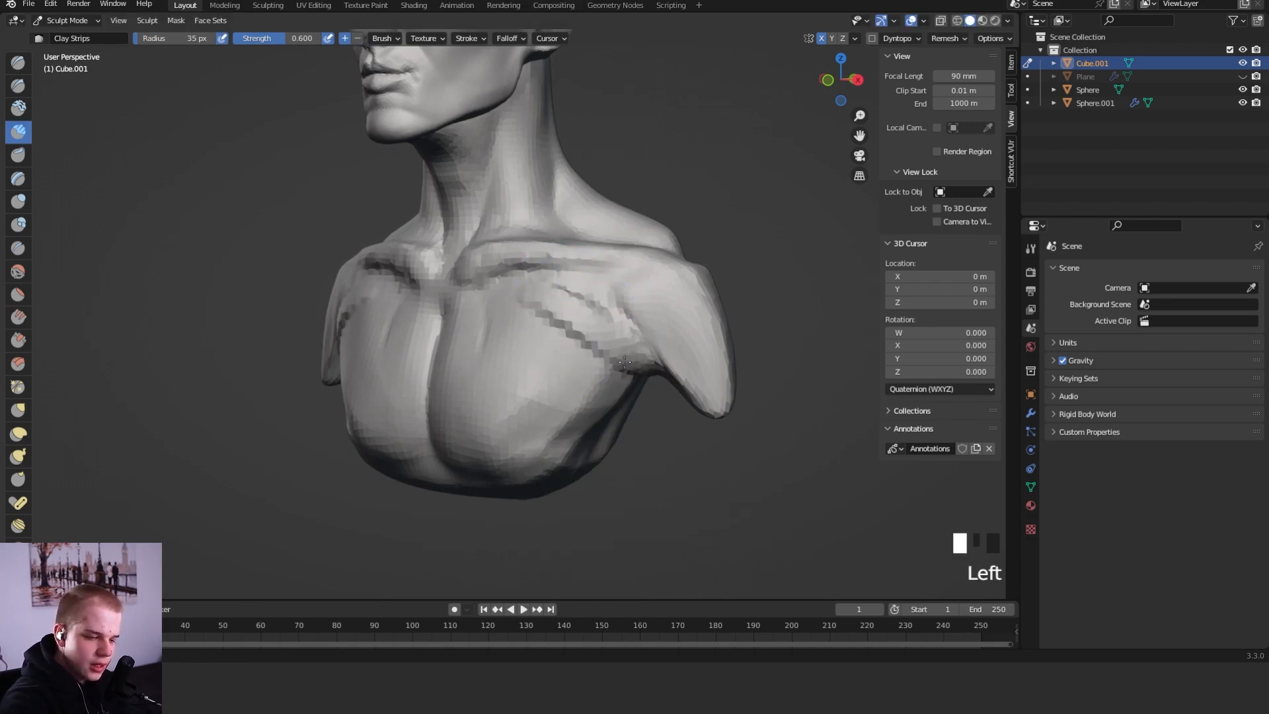
key("shift+c")
key("f")
middle_click_drag(599, 263, 621, 312)
key("f")
left_click(584, 284)
key("shift+space")
key("shift+2")
key("f")
left_click(558, 279)
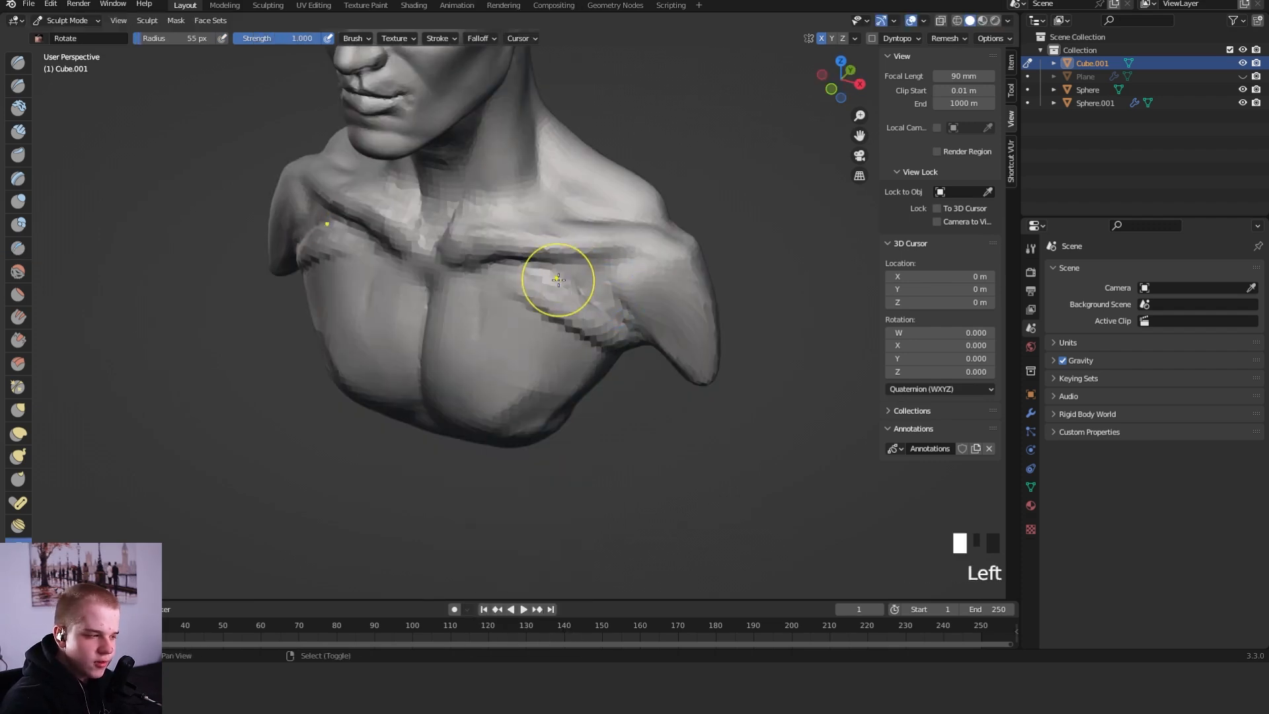
Fill the hollow beneath the collarbone with Clay Strips and smooth the upper chest
key("shift+space")
key("2")
key("f")
left_click(549, 280)
left_click_drag(554, 277, 542, 278)
mouse_move(523, 266)
left_mouse_down()
mouse_move(511, 280)
mouse_move(501, 260)
mouse_move(462, 300)
mouse_move(461, 357)
mouse_move(507, 264)
left_mouse_up()
mouse_move(522, 274)
left_mouse_down("shift")
mouse_move(485, 272)
mouse_move(468, 291)
left_mouse_up("shift")
left_click_drag(463, 284, 470, 334, "shift")
mouse_move(479, 310)
left_mouse_down("shift")
mouse_move(509, 267)
mouse_move(468, 227)
left_mouse_up("shift")
Thicken the upper chest from the breastbone toward the shoulder with Clay Strips at 68 px radius
key("shift+space")
key("g")
mouse_move(467, 228)
middle_mouse_down()
mouse_move(505, 241)
mouse_move(499, 269)
middle_mouse_up()
key("shift+space")
key("f")
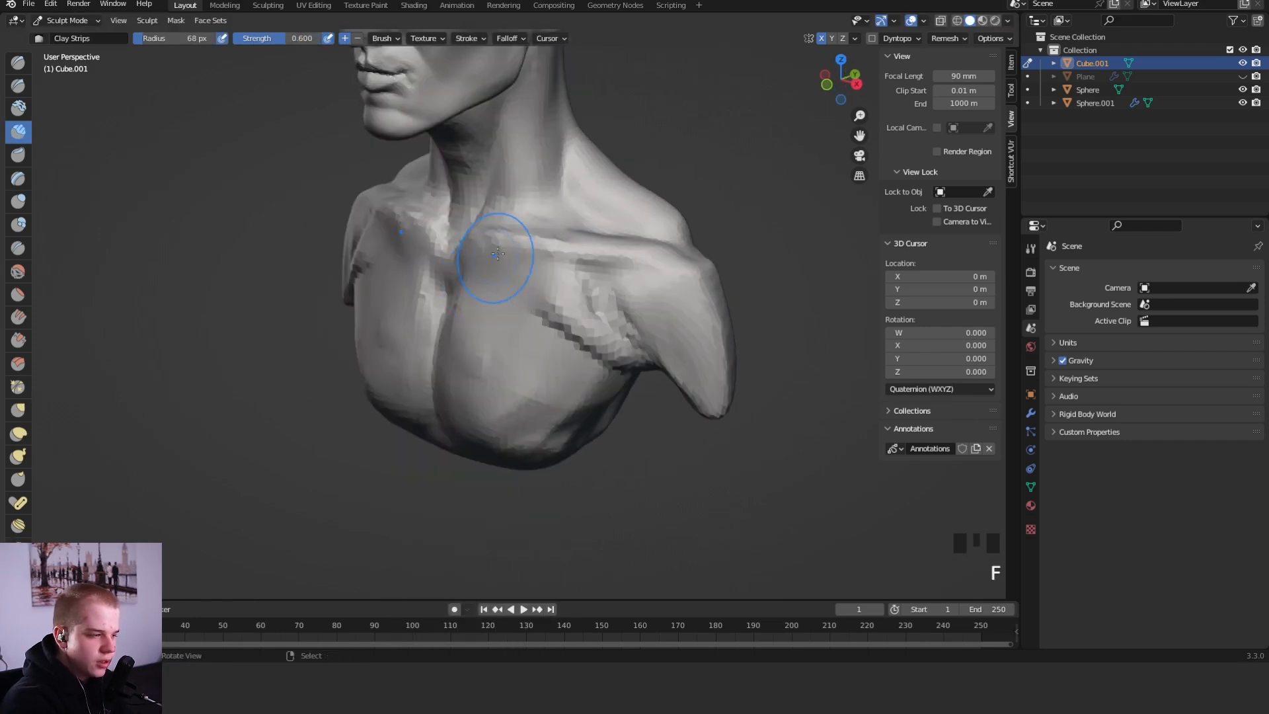
left_click_drag(487, 288, 554, 266)
mouse_move(562, 261)
left_mouse_down()
mouse_move(529, 268)
mouse_move(548, 307)
left_mouse_up()
Carve the recess between the shoulder and the upper chest with Clay Strips, reducing the radius to 12 px
key("f")
left_click(602, 298, "ctrl")
key("f")
left_click(590, 291)
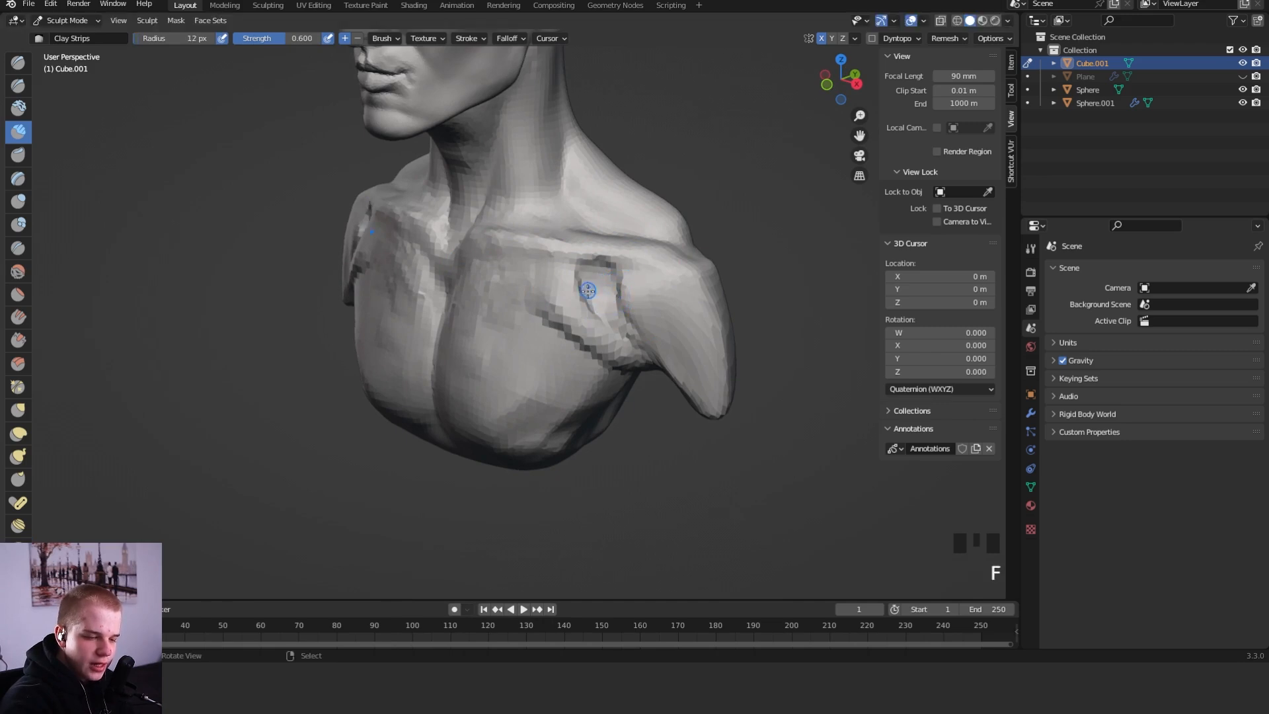
middle_click_drag(647, 375, 624, 302)
mouse_move(624, 368)
middle_mouse_down()
mouse_move(609, 339)
mouse_move(603, 430)
mouse_move(600, 326)
middle_mouse_up()
key("f")
left_click(557, 424)
key("shift+c")
key("f")
key("shift+space")
key("f")
key("f")
left_click(622, 286)
left_click(620, 287)
key("ctrl+z")
Add volume to the front of the shoulder, smooth the chest and shoulder surfaces, and remesh the bust
left_click_drag(656, 355, 645, 291)
middle_click_drag(654, 277, 634, 304)
mouse_move(640, 251)
left_mouse_down()
mouse_move(644, 284)
mouse_move(664, 291)
left_mouse_up()
key("f")
left_click(669, 272)
mouse_move(586, 257)
left_mouse_down("shift")
mouse_move(595, 294)
mouse_move(570, 301)
left_mouse_up("shift")
mouse_move(565, 304)
left_mouse_down("shift")
mouse_move(612, 364)
mouse_move(522, 423)
left_mouse_up("shift")
left_click_drag(651, 285, 673, 334, "shift")
key("ctrl+r")
Reshape the side of the shoulder and upper arm with Grab at 122 px radius
key("g")
middle_click_drag(763, 265, 557, 350, "shift")
key("f")
left_click(674, 333)
key("f")
left_click(525, 360)
key("f")
left_click(595, 400)
mouse_move(590, 399)
left_mouse_down()
mouse_move(553, 416)
mouse_move(589, 377)
left_mouse_up()
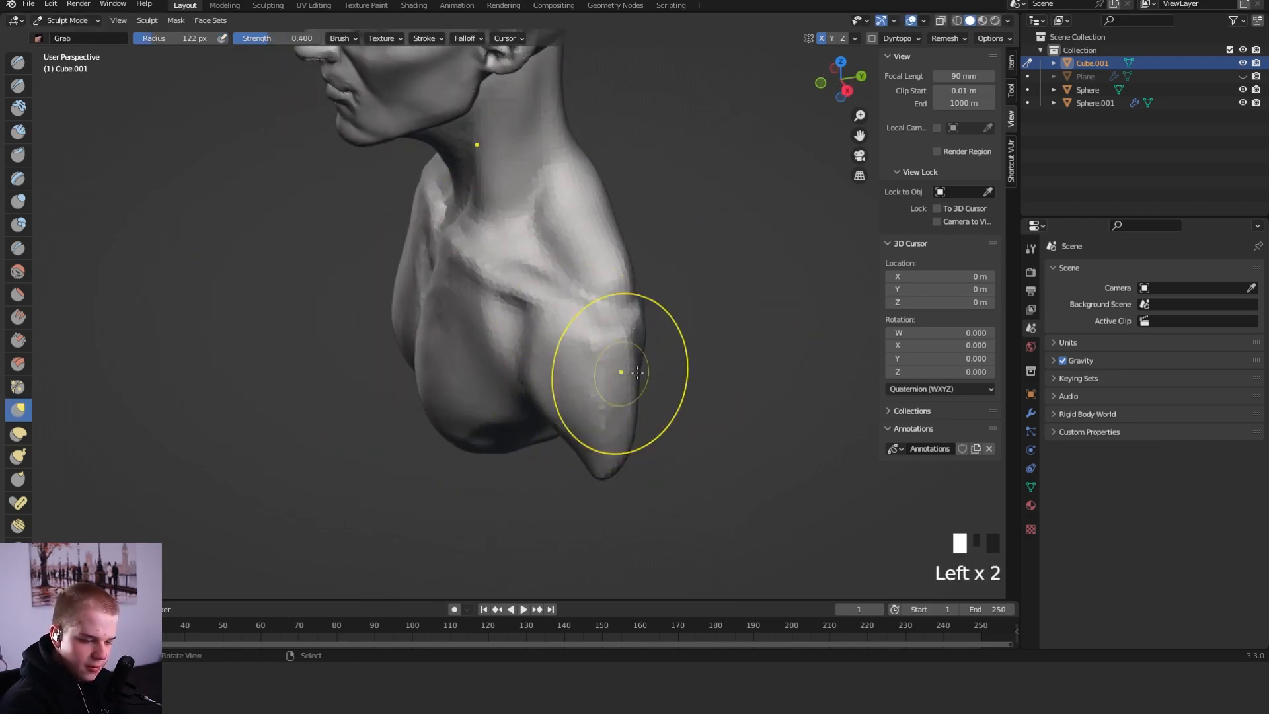
Refine the back contour of the upper-arm stump down to its tip with Grab
middle_click_drag(770, 377, 730, 356)
key("f")
left_click(758, 358)
key("f")
middle_click_drag(666, 408, 628, 390)
left_click_drag(608, 383, 587, 404)
middle_click_drag(608, 409, 588, 426)
left_click_drag(576, 455, 586, 439)
Build up the rear shoulder muscle from the arm stump toward the shoulder blade with Clay Strips at 24 px radius
middle_click_drag(694, 396, 621, 401)
key("shift+c")
key("f")
key("f")
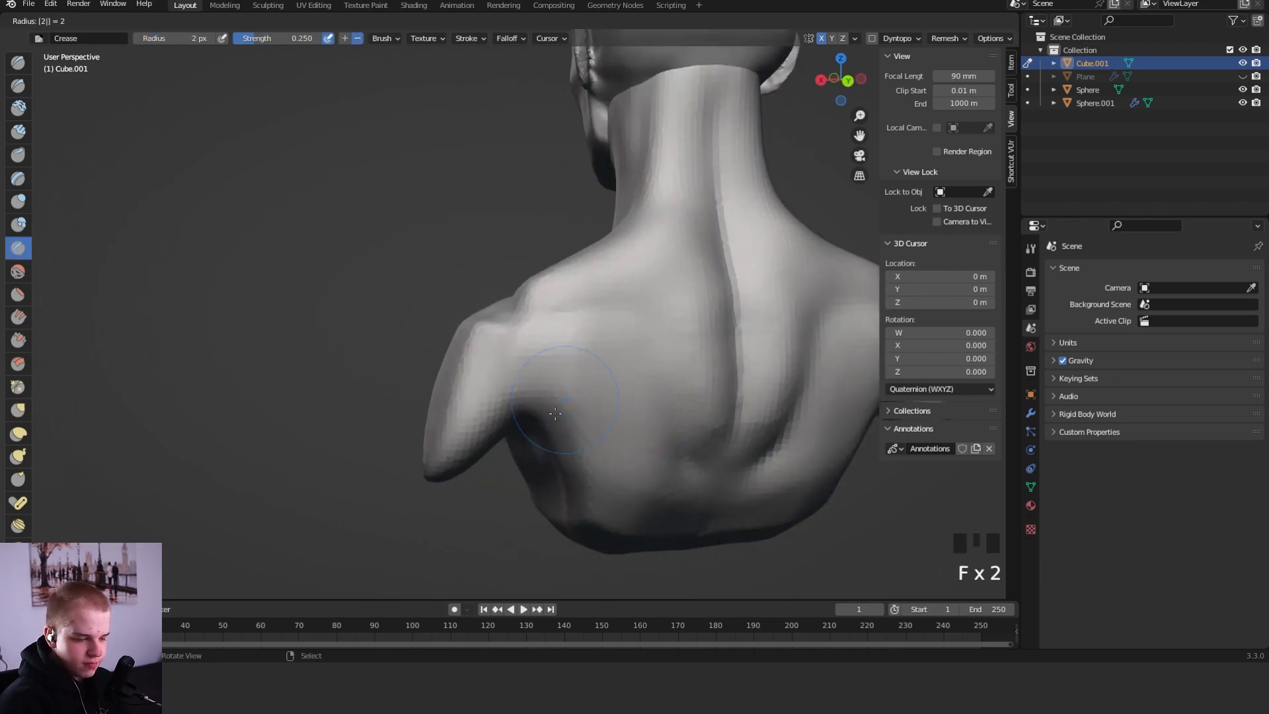
left_click(553, 413)
key("shift+space")
key("2")
key("f")
left_click(585, 414)
left_click_drag(465, 444, 572, 343)
left_click_drag(468, 439, 540, 356)
middle_click_drag(537, 338, 555, 359)
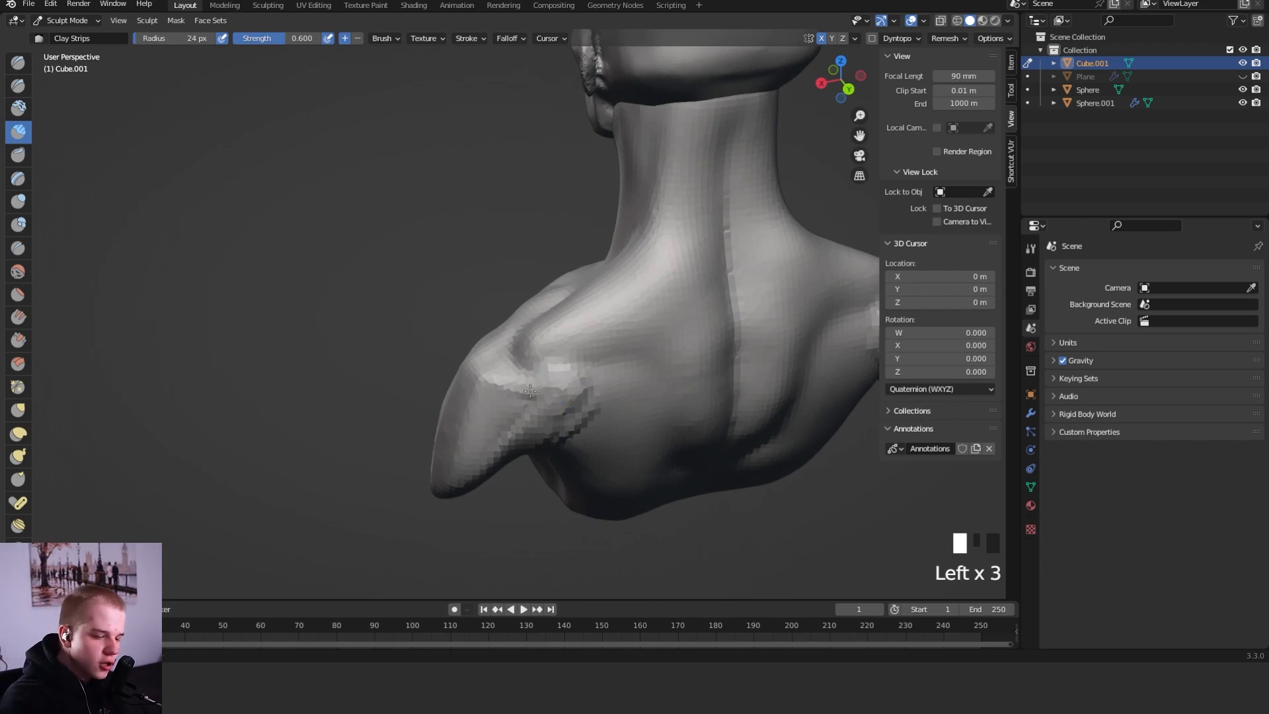
Build up the upper shoulder blade and the muscle toward the rear shoulder with Clay Strips at 24 px radius
middle_click_drag(630, 498, 640, 529, "ctrl")
mouse_move(651, 423)
middle_mouse_down("ctrl")
mouse_move(666, 487)
mouse_move(639, 479)
middle_mouse_up("ctrl")
middle_click_drag(640, 479, 636, 350, "ctrl")
mouse_move(615, 324)
middle_mouse_down()
mouse_move(648, 298)
mouse_move(644, 452)
mouse_move(633, 424)
middle_mouse_up()
middle_click_drag(633, 425, 624, 409)
middle_click_drag(529, 390, 527, 370)
mouse_move(509, 341)
left_mouse_down()
mouse_move(547, 417)
mouse_move(539, 401)
mouse_move(596, 368)
left_mouse_up()
mouse_move(528, 321)
left_mouse_down()
mouse_move(544, 304)
mouse_move(602, 317)
left_mouse_up()
left_click_drag(583, 415, 602, 324)
mouse_move(566, 313)
left_mouse_down()
mouse_move(553, 309)
mouse_move(520, 356)
mouse_move(575, 343)
left_mouse_up()
Extend the Clay Strips volume down the lower shoulder blade and across toward the spine
left_click_drag(547, 416, 523, 371)
left_click_drag(559, 421, 566, 388)
middle_click_drag(609, 423, 614, 382)
middle_click_drag(614, 381, 621, 347, "ctrl")
left_click_drag(601, 471, 618, 430)
left_click_drag(533, 375, 603, 390)
middle_click_drag(628, 419, 618, 396)
Define the lower shoulder-blade edge and the spine groove of the lower back with Crease at 41 px radius
key("shift+c")
key("f")
left_click(646, 397)
mouse_move(600, 453)
left_mouse_down()
mouse_move(627, 347)
mouse_move(601, 325)
mouse_move(604, 455)
left_mouse_up()
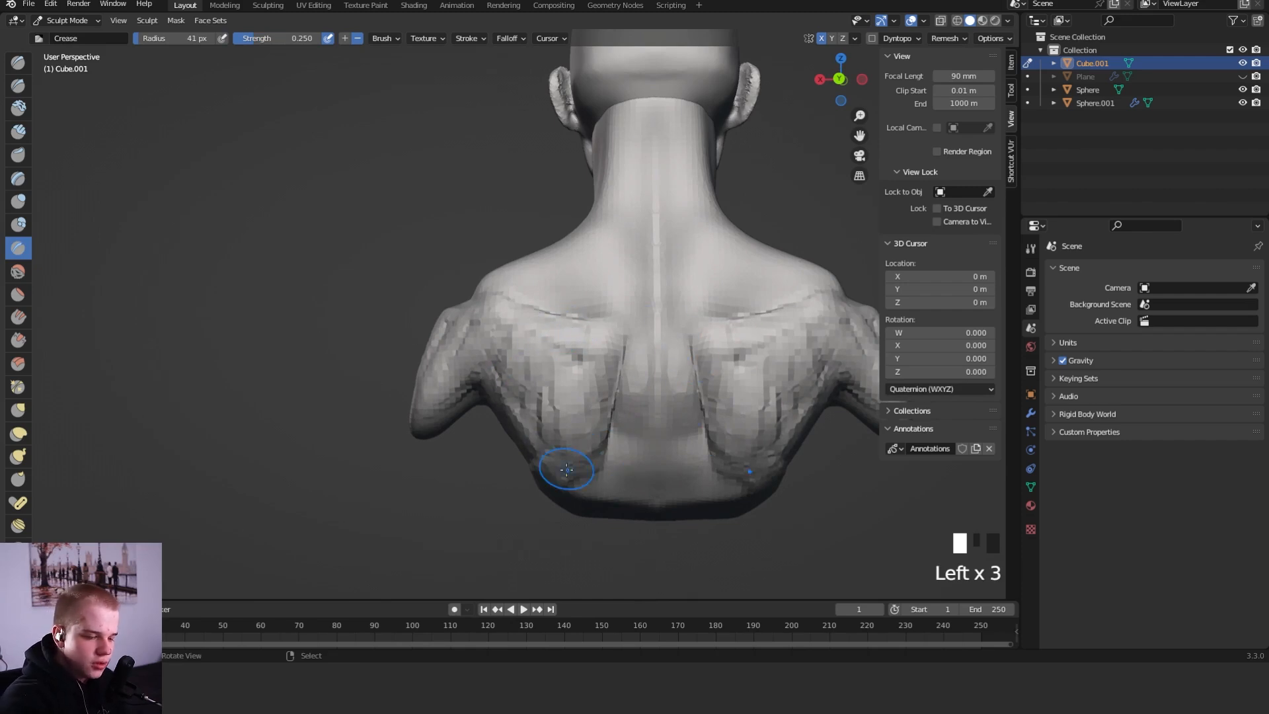
middle_click_drag(624, 344, 663, 453, "ctrl")
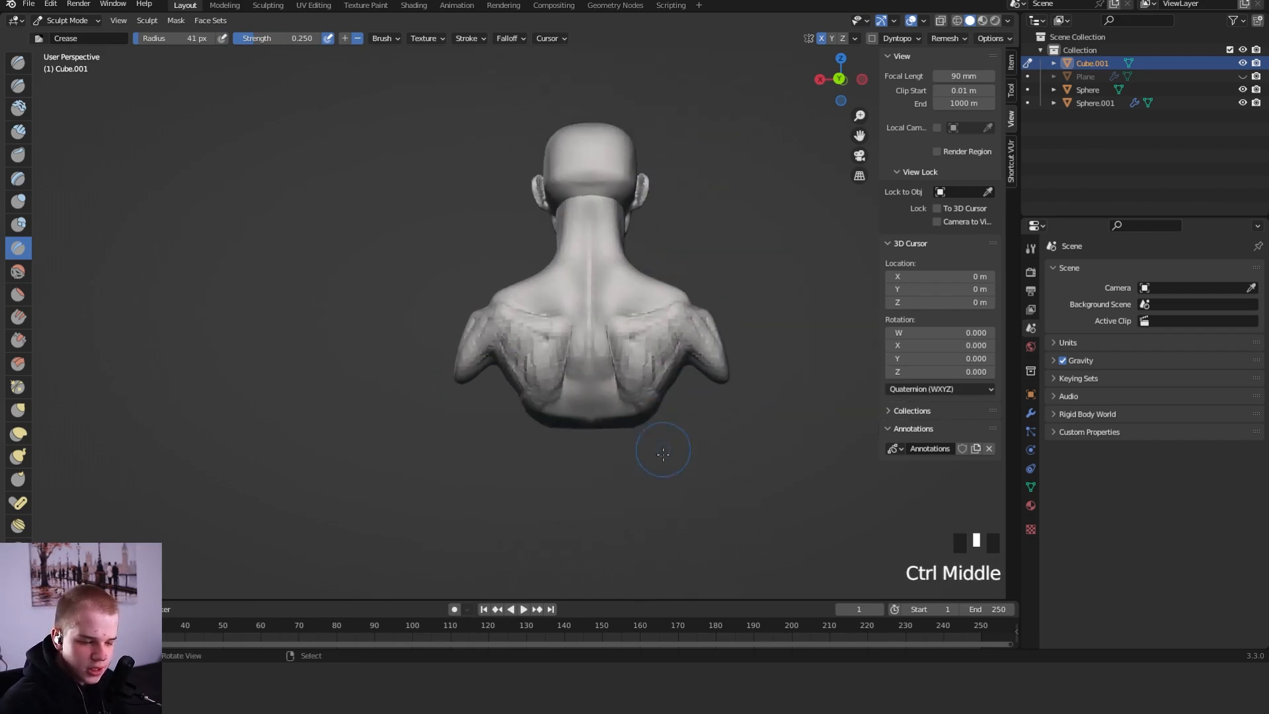
left_click_drag(594, 391, 592, 453)
middle_click_drag(585, 389, 595, 418)
Smooth the built-up shoulder-blade surface and switch to Scrape/Peaks at 67 px radius
key("f")
left_click(594, 377)
left_click_drag(556, 347, 542, 386, "shift")
key("shift+space")
left_click(550, 383)
mouse_move(532, 374)
middle_mouse_down("ctrl")
mouse_move(536, 393)
mouse_move(552, 326)
middle_mouse_up("ctrl")
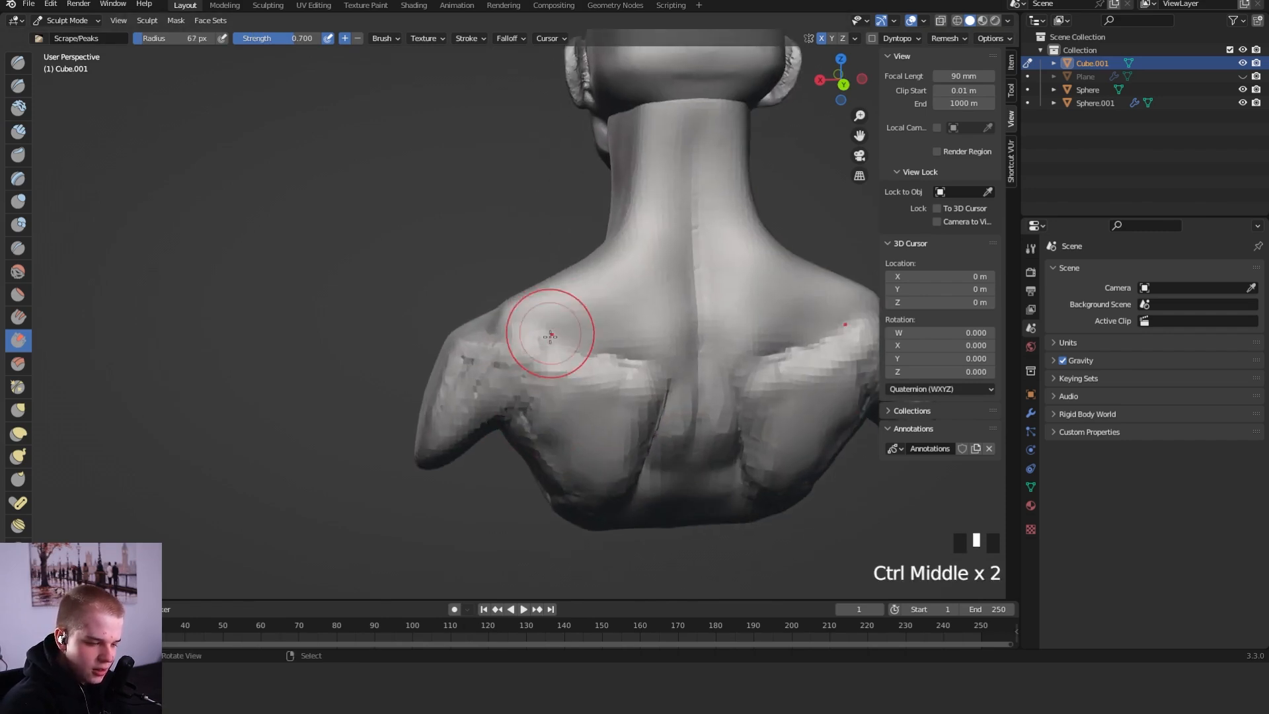
Adjust the rear armpit and arm-stump contour with Grab
key("shift+space")
left_click(569, 376)
key("f")
left_click(580, 383)
key("g")
left_click_drag(504, 419, 481, 439)
mouse_move(481, 439)
middle_mouse_down()
mouse_move(512, 438)
mouse_move(558, 307)
middle_mouse_up()
Carve a vertical crease along the shoulder and upper arm from the front with Crease
key("ctrl+Tab")
key("KP_1")
key("ctrl+Tab")
key("shift+c")
key("f")
left_click(467, 382)
key("f")
left_click_drag(404, 341, 408, 429)
left_click(438, 354)
mouse_move(480, 339)
middle_mouse_down()
mouse_move(586, 269)
mouse_move(515, 317)
middle_mouse_up()
middle_click_drag(516, 318, 509, 400, "ctrl")
mouse_move(509, 399)
middle_mouse_down()
mouse_move(575, 410)
mouse_move(514, 422)
middle_mouse_up()
Switch sculpting from the bust to the head object and set the Grab radius to 56 px for the ear
key("g")
key("f")
left_click(590, 421)
key("ctrl+Tab")
middle_click_drag(640, 218, 594, 205, "alt")
mouse_move(595, 205)
middle_mouse_down("shift")
mouse_move(576, 366)
mouse_move(550, 320)
middle_mouse_up("shift")
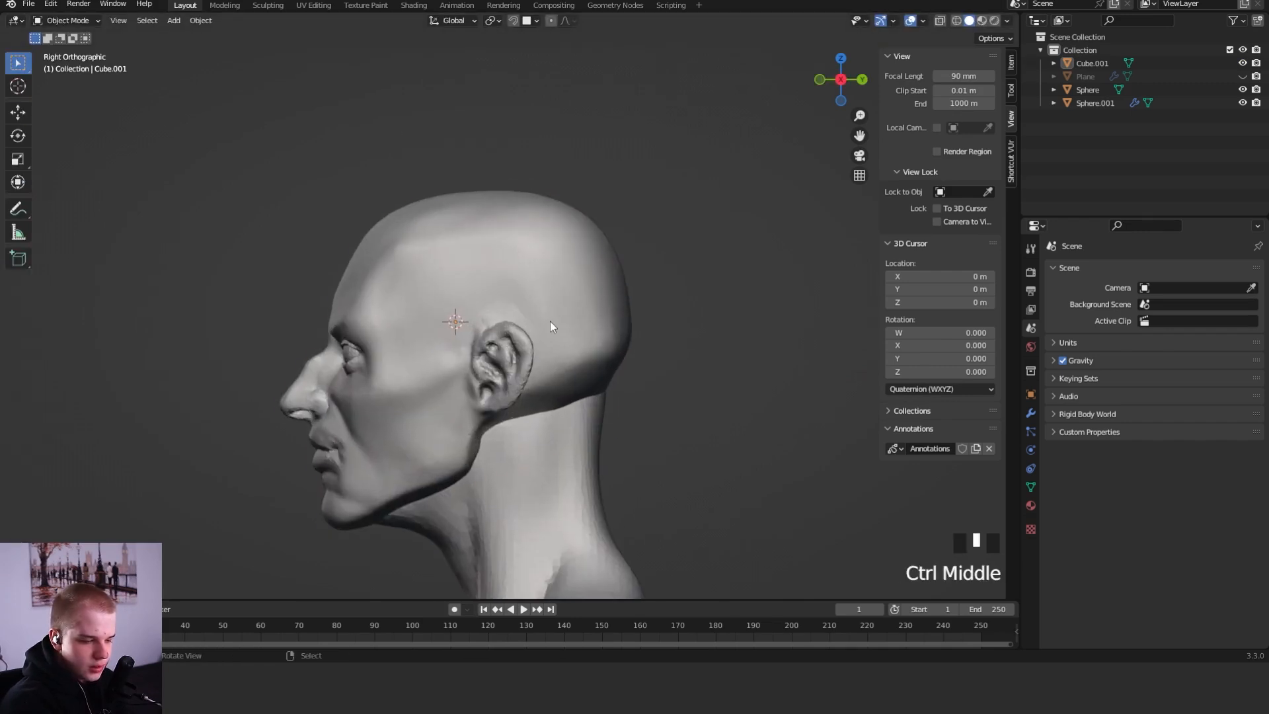
left_click(550, 318)
key("ctrl+Tab")
left_click(557, 439)
middle_click_drag(557, 439, 574, 348, "ctrl")
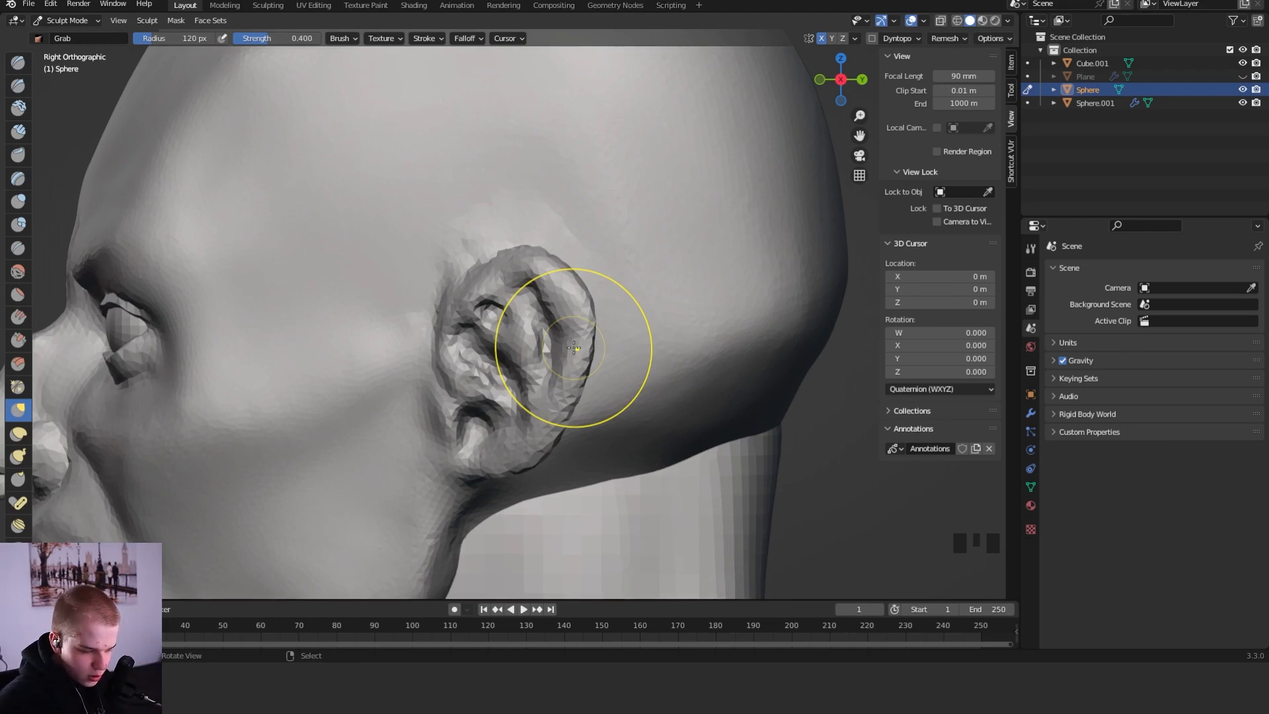
middle_click_drag(574, 348, 581, 304, "shift")
key("f")
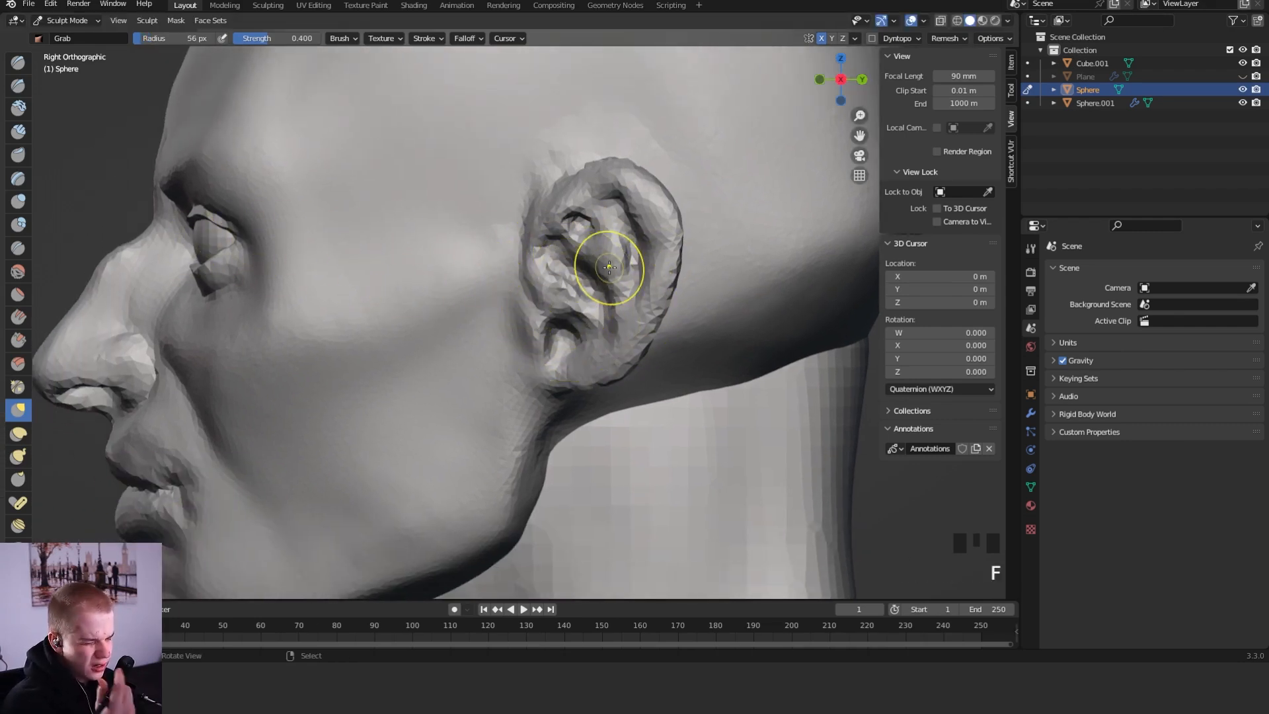
Raise the cheekbone ridge from the cheek to the ear with inverted Crease at 47 px radius
key("shift+c")
left_click_drag(271, 324, 512, 288, "ctrl")
left_click_drag(552, 270, 567, 289, "ctrl")
middle_click_drag(755, 317, 737, 360, "ctrl")
key("f")
key("f")
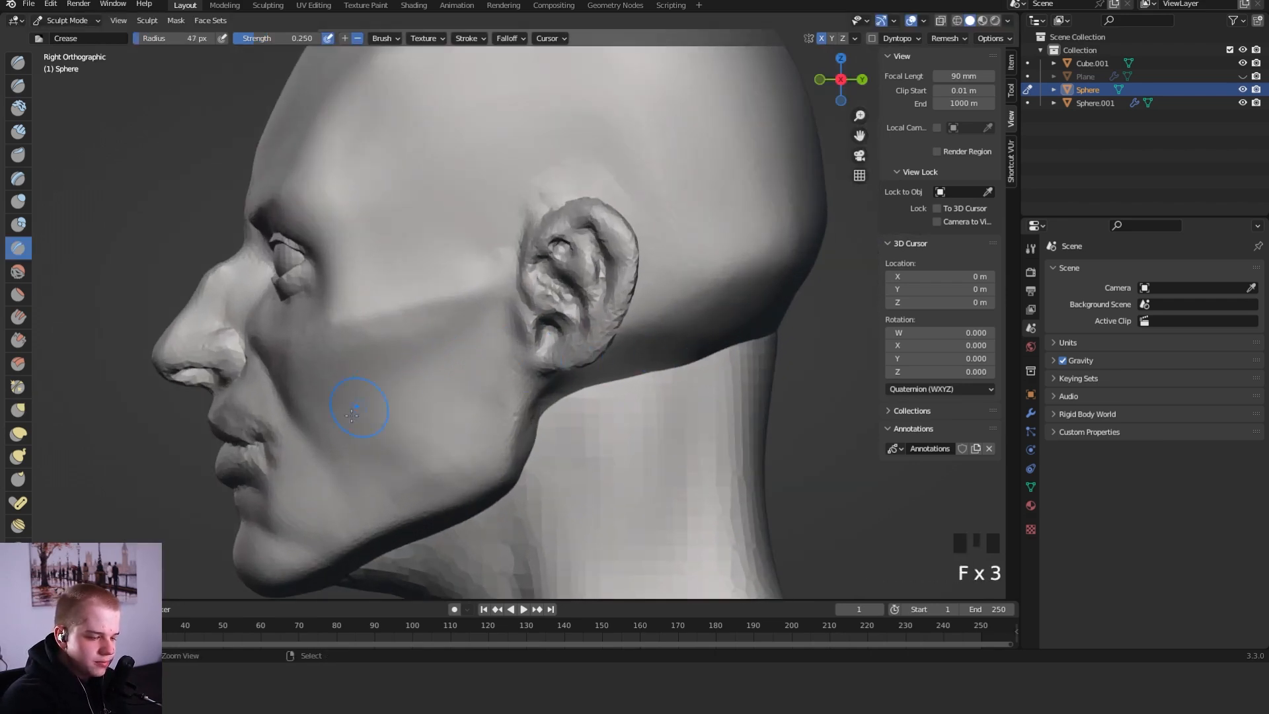
Sharpen the rear cheekbone ridge and the base of the earlobe with inverted Crease at 41 to 44 px radius
key("f")
left_click(443, 390)
left_click_drag(456, 329, 471, 324, "ctrl")
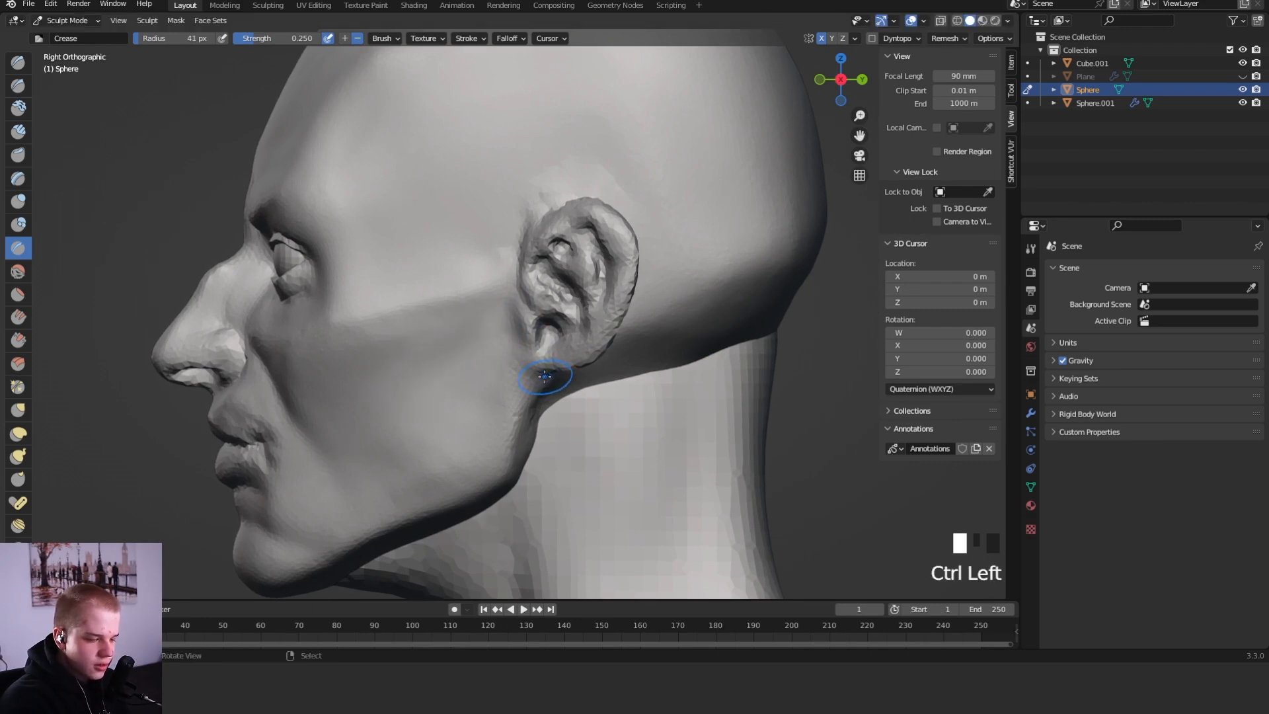
left_click_drag(546, 375, 552, 379, "ctrl")
key("shift+c")
key("f")
left_click(433, 407)
left_click_drag(435, 376, 481, 339, "ctrl")
left_click(382, 402)
Annotate the ear's outer rim, inner folds, canal and lobe, and remove the annotation layer
middle_click_drag(538, 420, 553, 343, "ctrl")
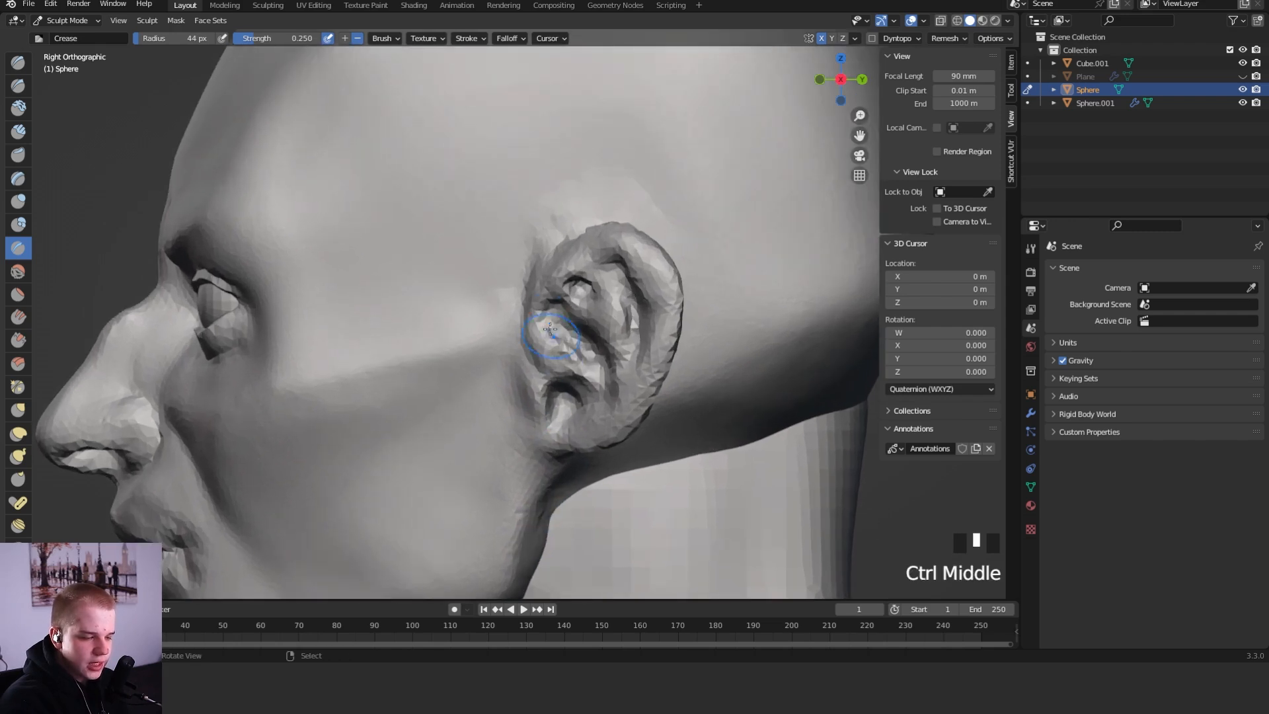
key("d")
left_click_drag(533, 345, 533, 344)
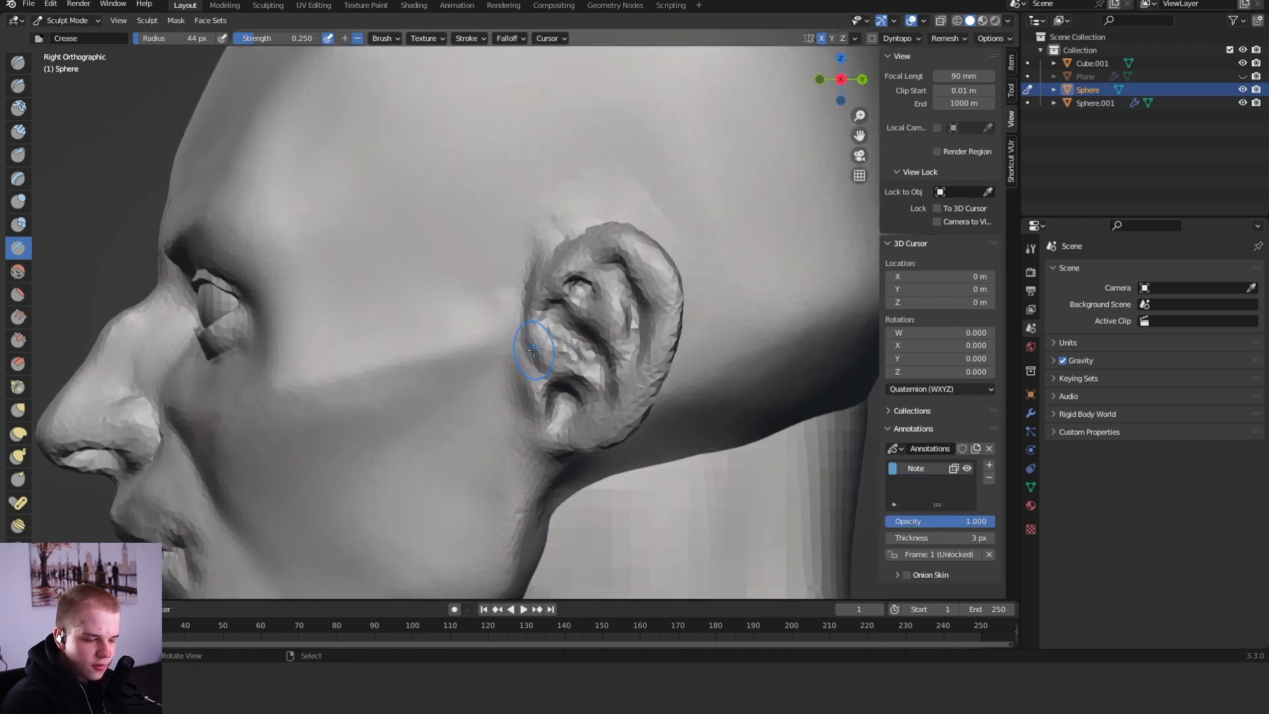
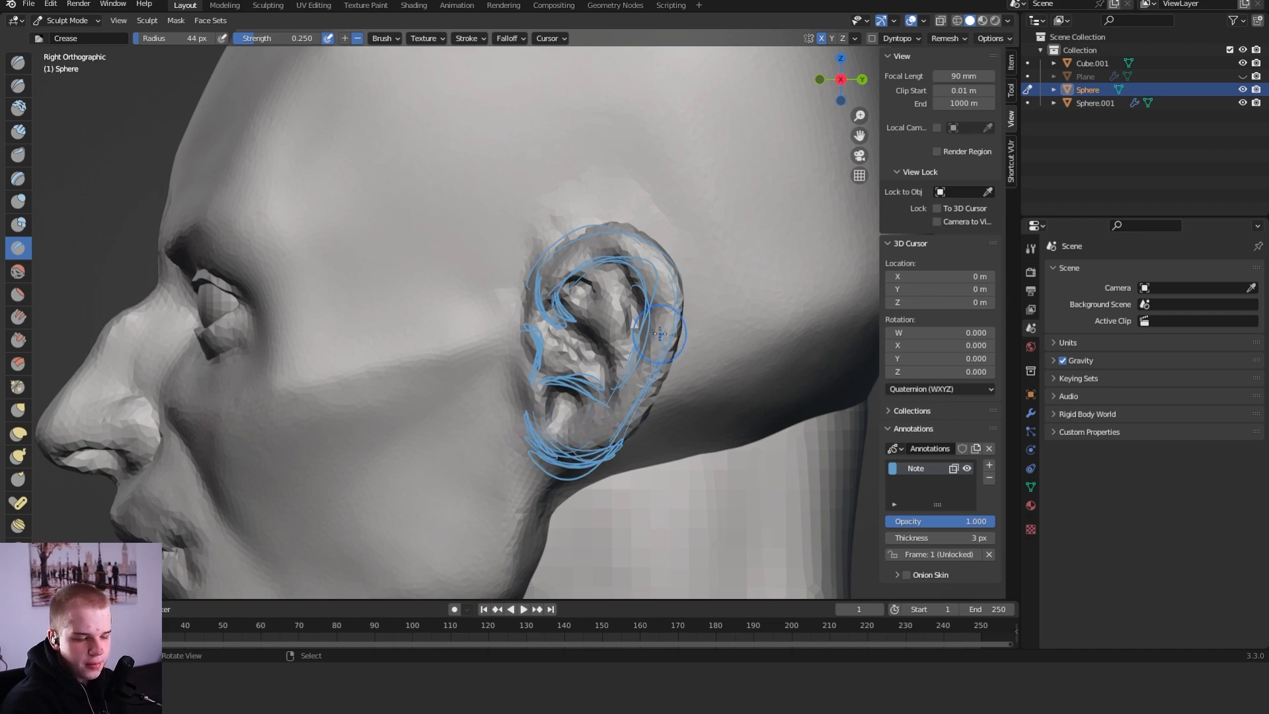
middle_click_drag(642, 378, 616, 334)
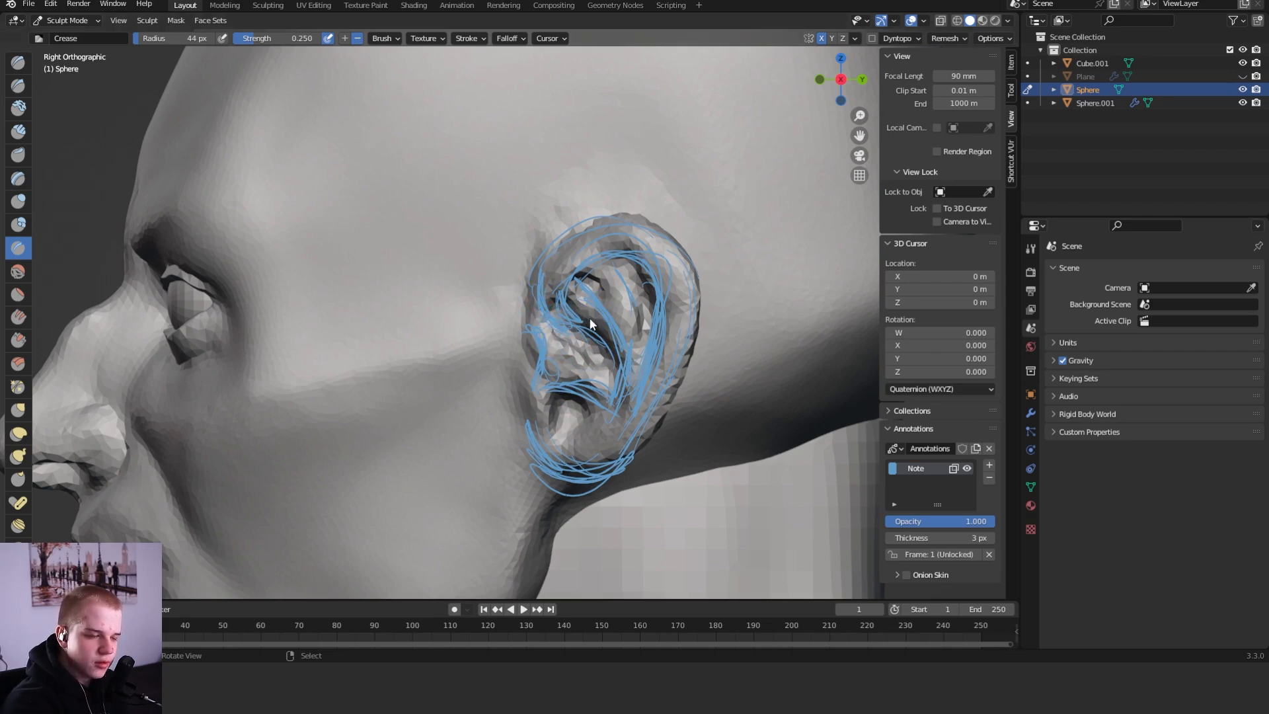
middle_click_drag(644, 225, 683, 228, "ctrl")
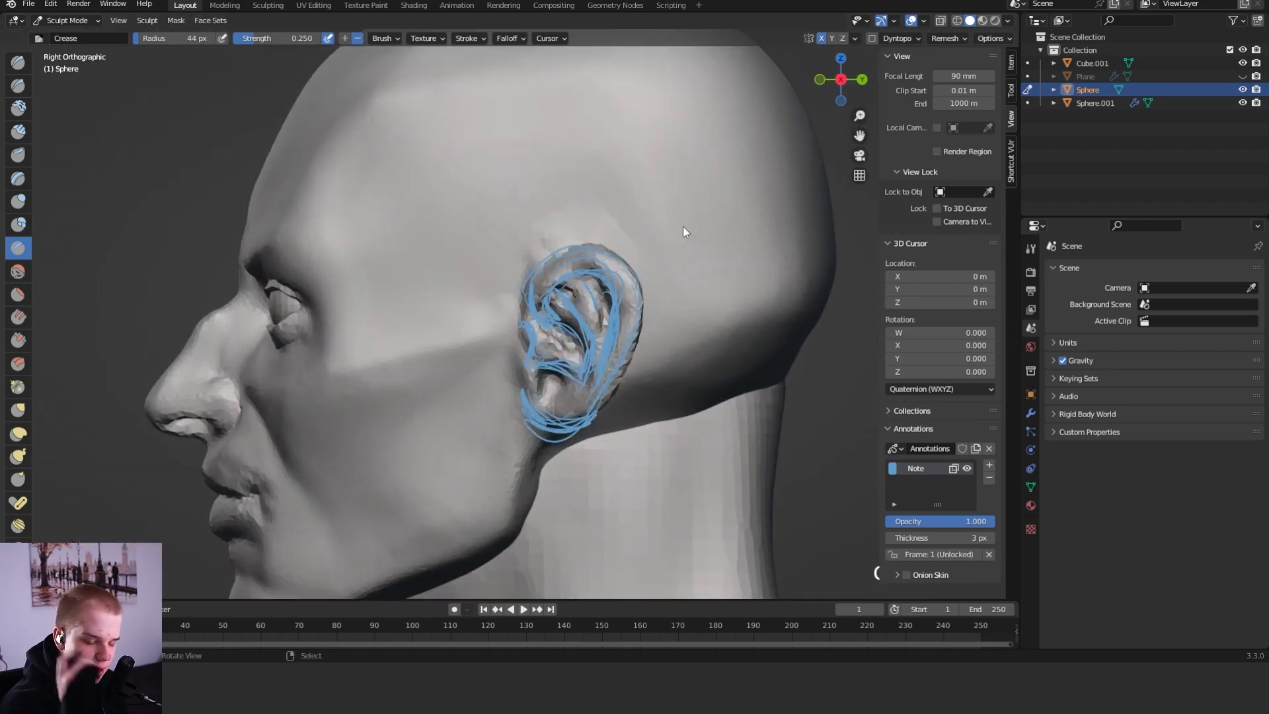
left_click(988, 477)
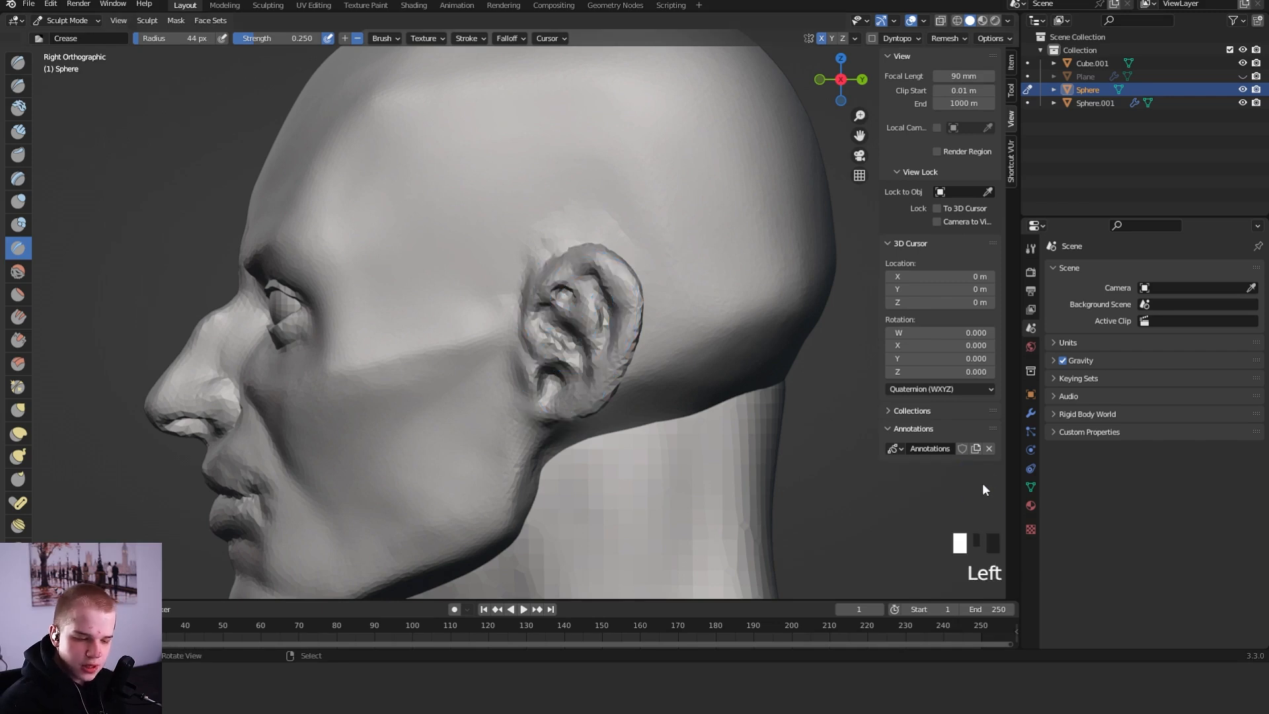
Sharpen the ear's outer rim and carve its inner fold with Crease
left_click_drag(667, 380, 662, 278, "ctrl")
key("f")
left_click(627, 347)
key("shift+c")
key("f")
key("shift+c")
key("f")
left_click(564, 276)
mouse_move(572, 316)
left_mouse_down()
mouse_move(598, 357)
mouse_move(583, 340)
mouse_move(602, 282)
mouse_move(575, 346)
mouse_move(571, 335)
left_mouse_up()
Refine the ear's inner folds and the area around the canal with small brushes, including Crease
key("shift+space")
key("f")
left_click(569, 301)
key("shift+space")
key("2")
key("f")
left_click(588, 304)
key("shift+c")
key("f")
left_click(588, 297)
key("f")
left_click(561, 382)
key("shift+space")
key("2")
key("f")
left_click(543, 393)
Thicken the back of the ear with Inflate/Deflate and smooth its surface
mouse_move(548, 390)
middle_mouse_down()
mouse_move(660, 344)
mouse_move(549, 430)
mouse_move(455, 344)
middle_mouse_up()
left_click(18, 203)
mouse_move(291, 254)
middle_mouse_down()
mouse_move(377, 277)
mouse_move(391, 294)
middle_mouse_up()
key("f")
left_click(413, 277)
key("f")
left_click(367, 272)
mouse_move(369, 271)
left_mouse_down()
mouse_move(404, 435)
mouse_move(382, 440)
mouse_move(395, 436)
left_mouse_up()
middle_click_drag(391, 423, 389, 393)
left_click_drag(371, 383, 382, 377, "shift")
mouse_move(386, 371)
left_mouse_down()
mouse_move(391, 387)
mouse_move(374, 382)
mouse_move(391, 402)
left_mouse_up()
middle_click_drag(397, 417, 381, 408)
Adjust the join between the ear and head with Grab and smooth the back of the ear
key("g")
key("f")
left_click(423, 371)
left_click_drag(382, 373, 395, 364)
middle_click_drag(394, 359, 416, 377)
mouse_move(407, 375)
left_mouse_down("shift")
mouse_move(376, 292)
mouse_move(388, 388)
left_mouse_up("shift")
key("ctrl+z")
left_click_drag(384, 377, 380, 324, "shift")
Smooth the upper fold behind the ear and undo the last Grab stroke made at 80 px radius
key("f")
left_click(432, 322)
left_click_drag(379, 281, 377, 321, "shift")
left_click_drag(379, 316, 377, 303)
key("ctrl+z")
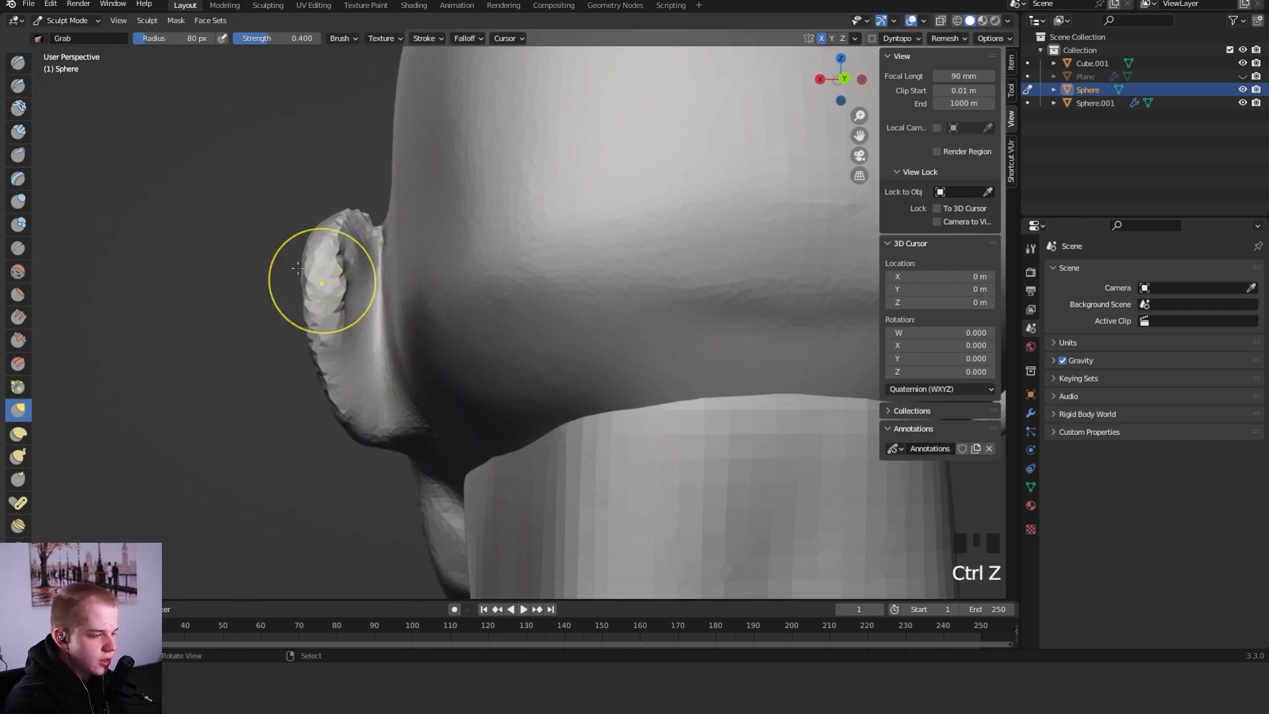
Fill out the fold behind the ear with Inflate/Deflate at 69 px radius
left_click(18, 201)
key("f")
left_click(366, 308)
mouse_move(371, 291)
left_mouse_down()
mouse_move(370, 351)
mouse_move(365, 285)
mouse_move(363, 318)
left_mouse_up()
Enable Dyntopo on the head and smooth the fold behind the ear
left_click(917, 38)
left_click(886, 39)
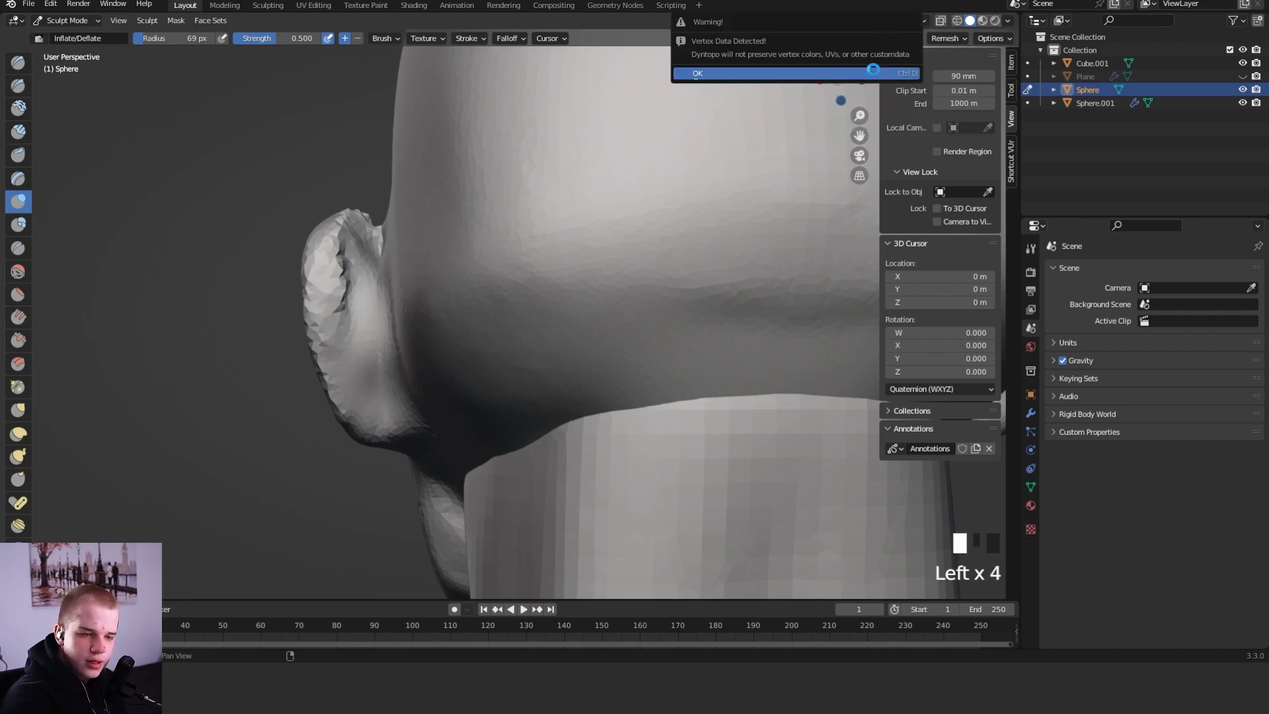
left_click(899, 41)
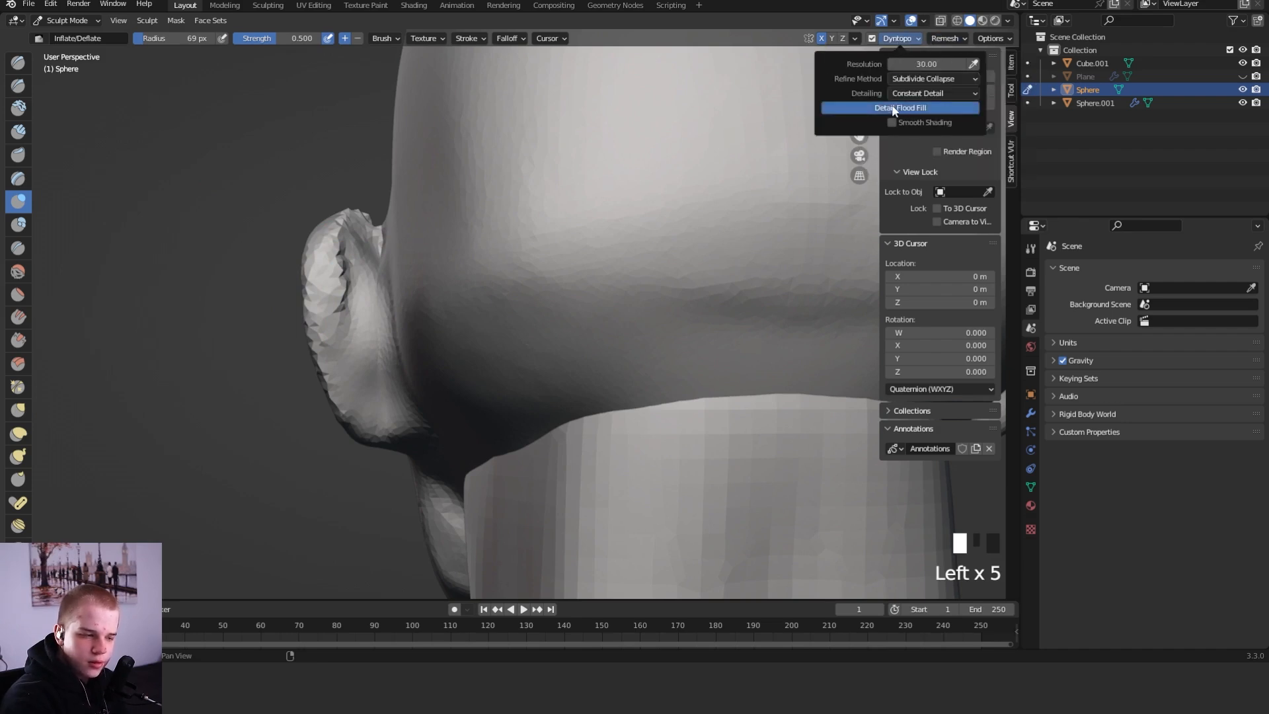
left_click(370, 324, "shift")
left_click(380, 294, "shift")
key("f")
left_click(371, 308)
mouse_move(374, 318)
left_mouse_down("shift")
mouse_move(371, 275)
mouse_move(380, 396)
left_mouse_up("shift")
Fill in the fold behind the ear with Fill/Deepen at 58 px radius
left_click(17, 317)
left_click(78, 285)
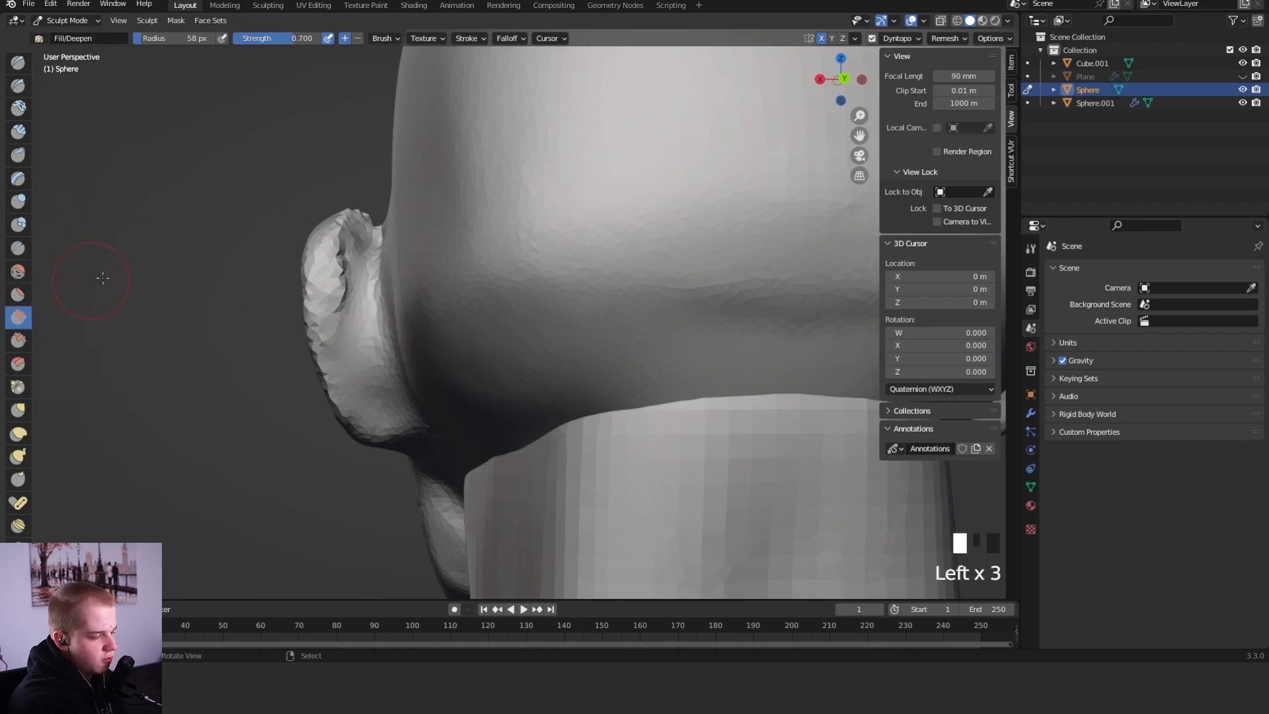
mouse_move(372, 291)
left_mouse_down()
mouse_move(370, 350)
mouse_move(360, 274)
mouse_move(372, 393)
left_mouse_up()
middle_click_drag(372, 393, 577, 306)
middle_click_drag(481, 334, 595, 310, "alt")
middle_click_drag(595, 310, 801, 289, "alt")
Smooth the ear surface with a resized brush
middle_click_drag(693, 317, 677, 293, "shift")
key("f")
left_click(594, 304)
mouse_move(546, 317)
left_mouse_down("shift")
mouse_move(552, 325)
mouse_move(561, 297)
mouse_move(586, 299)
left_mouse_up("shift")
mouse_move(668, 249)
middle_mouse_down("alt")
mouse_move(687, 268)
mouse_move(567, 257)
middle_mouse_up("alt")
Add volume to the ear with Inflate/Deflate at 94 px radius
left_click(22, 202)
key("f")
left_click(440, 349)
mouse_move(441, 349)
left_mouse_down()
mouse_move(436, 240)
mouse_move(439, 350)
left_mouse_up()
mouse_move(476, 370)
middle_mouse_down()
mouse_move(614, 379)
mouse_move(585, 391)
middle_mouse_up()
middle_click_drag(585, 391, 561, 404, "alt")
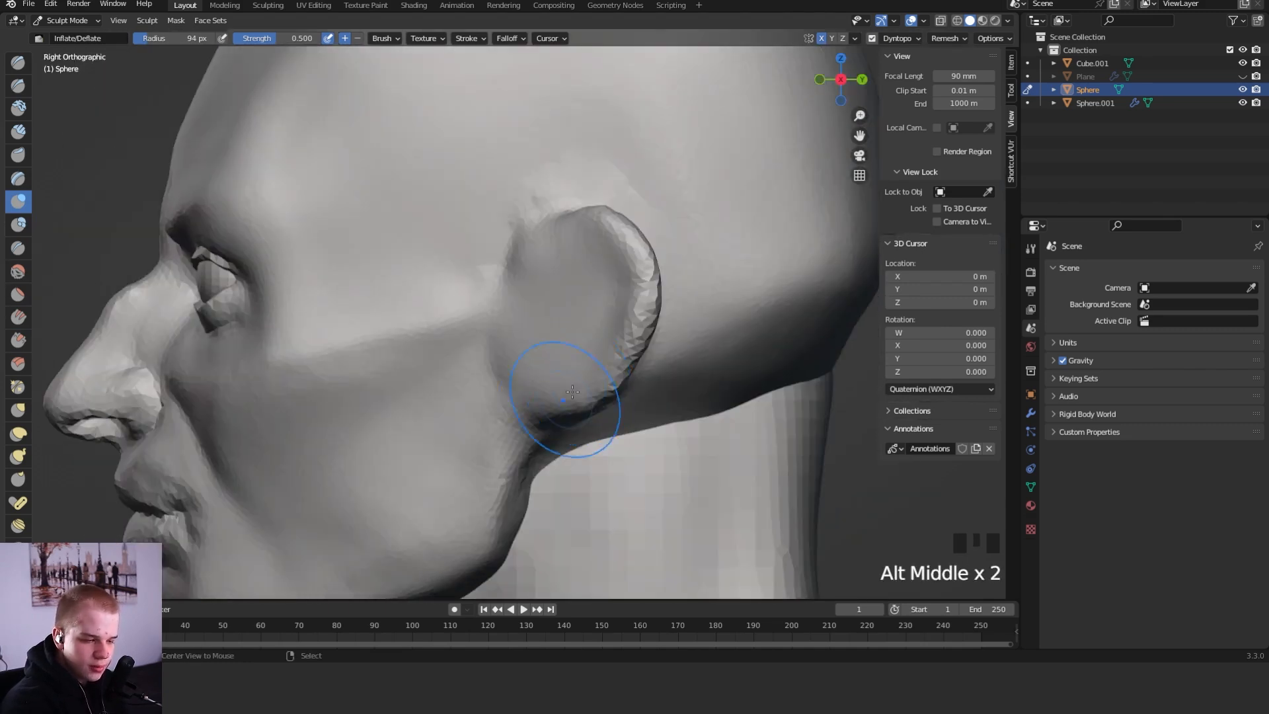
Carve a curved groove down the front of the ear with Crease to start the inner hollow
key("shift+c")
key("f")
left_click(631, 326)
left_click_drag(532, 234, 521, 349)
key("f")
left_click(518, 329)
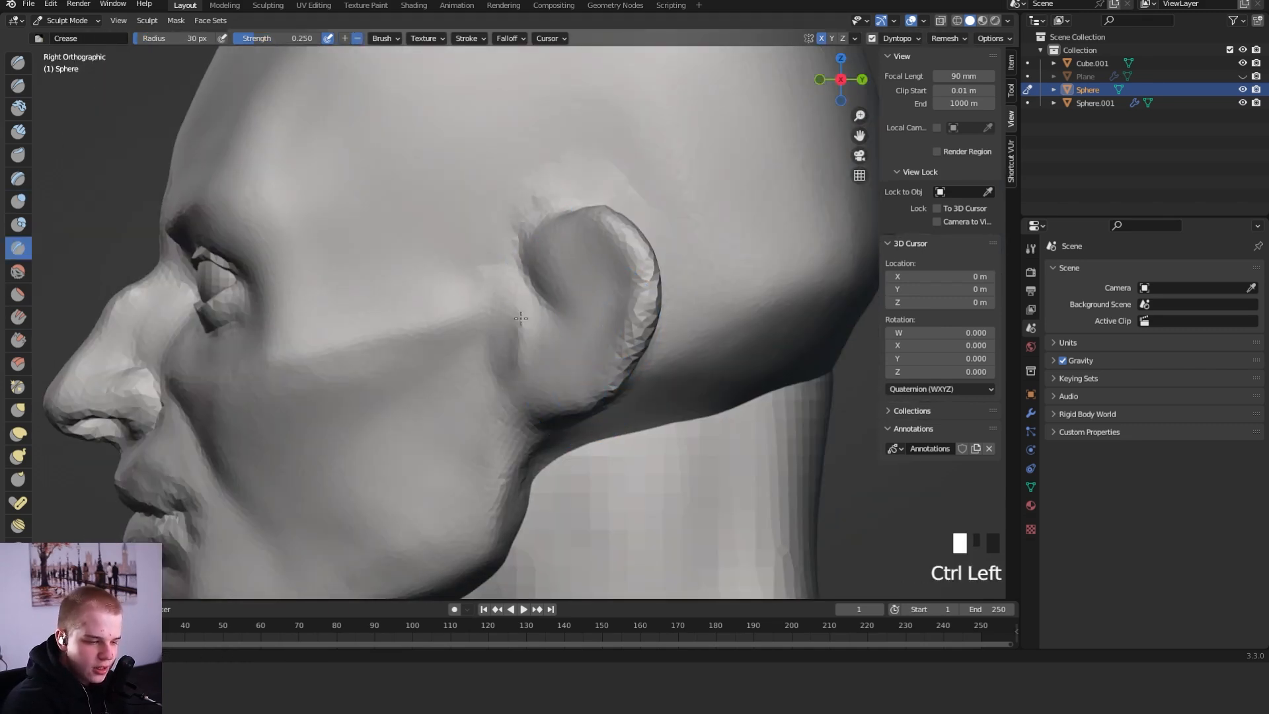
Shape the front of the ear opening around the tragus with short carving and raising strokes
key("c")
middle_click_drag(555, 332, 553, 332, "ctrl")
mouse_move(552, 332)
left_mouse_down("ctrl")
mouse_move(610, 341)
mouse_move(565, 370)
mouse_move(584, 337)
mouse_move(540, 341)
mouse_move(542, 357)
left_mouse_up("ctrl")
key("f")
left_click(590, 353)
mouse_move(522, 331)
left_mouse_down()
mouse_move(567, 357)
mouse_move(529, 311)
mouse_move(533, 256)
mouse_move(538, 284)
left_mouse_up()
Crease the upper front of the inner ear along the start of the helix
key("shift+c")
key("f")
left_click_drag(532, 264, 543, 292)
mouse_move(580, 246)
left_mouse_down()
mouse_move(593, 305)
mouse_move(576, 248)
left_mouse_up()
Hollow out the ear bowl and the channel inside the helix with Clay Strips at 42 px radius
key("shift+space")
key("2")
key("f")
left_click(596, 276)
mouse_move(569, 311)
left_mouse_down()
mouse_move(547, 261)
mouse_move(576, 198)
left_mouse_up()
key("f")
left_click(633, 248)
mouse_move(620, 288)
left_mouse_down("ctrl")
mouse_move(618, 304)
mouse_move(633, 242)
mouse_move(610, 231)
mouse_move(634, 255)
mouse_move(613, 264)
left_mouse_up("ctrl")
left_click_drag(614, 271, 619, 282, "ctrl")
mouse_move(618, 389)
left_mouse_down("ctrl")
mouse_move(653, 330)
mouse_move(600, 274)
mouse_move(586, 327)
mouse_move(651, 262)
mouse_move(679, 337)
mouse_move(669, 358)
mouse_move(634, 231)
left_mouse_up("ctrl")
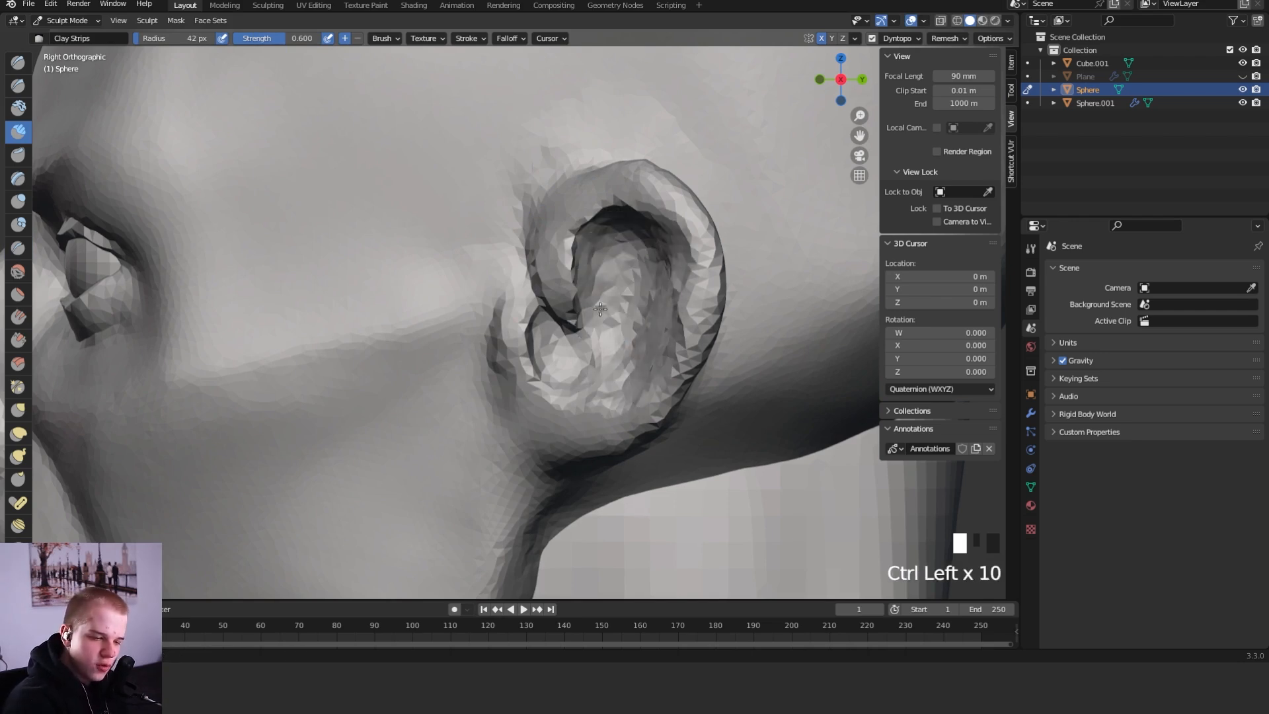
Smooth the front inner fold of the ear below the helix
key("f")
left_click(609, 306)
mouse_move(582, 265)
left_mouse_down("shift")
mouse_move(586, 348)
mouse_move(576, 320)
left_mouse_up("shift")
Define the inner edge and upper rim of the helix with Crease, starting at 46 px radius
key("shift+c")
key("f")
left_click(594, 294)
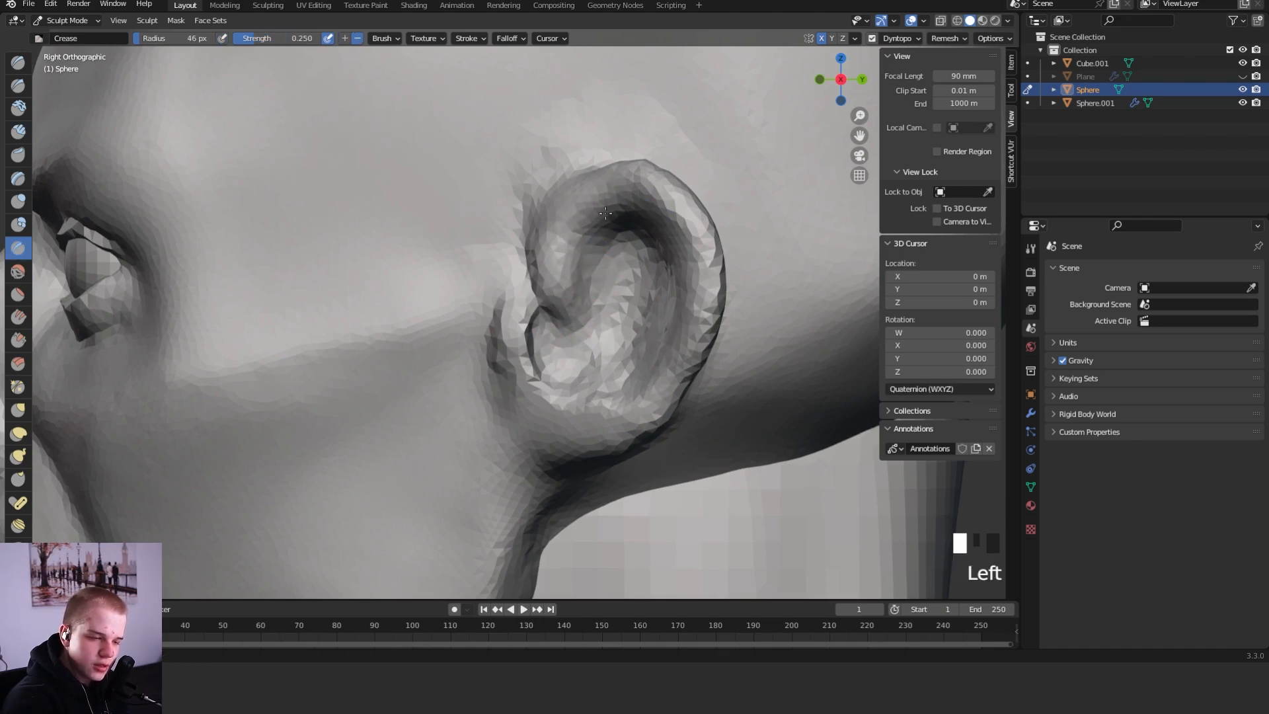
left_click_drag(626, 208, 558, 311)
key("f")
left_click(603, 169)
left_click_drag(602, 170, 601, 155)
mouse_move(601, 155)
left_mouse_down()
mouse_move(582, 173)
mouse_move(656, 231)
left_mouse_up()
Sharpen the front edge of the ear where the helix meets the head with Crease
key("g")
key("f")
left_click(600, 170)
key("shift+c")
key("f")
left_click(633, 210)
middle_click_drag(651, 231, 528, 284)
left_click_drag(528, 284, 530, 304, "ctrl")
mouse_move(548, 317)
middle_mouse_down("alt")
mouse_move(667, 340)
mouse_move(646, 298)
middle_mouse_up("alt")
mouse_move(647, 410)
middle_mouse_down("ctrl")
mouse_move(588, 382)
mouse_move(637, 326)
middle_mouse_up("ctrl")
Pull the lower inner part of the ear up and inward with Grab
key("g")
key("f")
left_click_drag(662, 398, 654, 381)
left_click_drag(659, 375, 645, 364)
mouse_move(642, 360)
middle_mouse_down("shift")
mouse_move(613, 323)
mouse_move(609, 334)
mouse_move(646, 354)
middle_mouse_up("shift")
Work the lower ear bowl with a stroke running down towards the earlobe
key("shift+c")
key("shift+c")
key("f")
key("shift+space")
key("f")
left_click(610, 392)
mouse_move(605, 397)
left_mouse_down()
mouse_move(622, 460)
mouse_move(611, 465)
left_mouse_up()
Reshape the earlobe and lower rear rim of the ear with Grab at several brush sizes
key("g")
key("f")
key("f")
key("f")
left_click(625, 447)
left_click_drag(590, 457, 574, 460)
left_click_drag(569, 458, 563, 452)
middle_click_drag(621, 456, 626, 465)
key("f")
left_click(757, 464)
left_click_drag(664, 451, 667, 442)
Build up the antihelix ridge inside the ear with Clay Strips at 49 px radius
key("shift+c")
key("f")
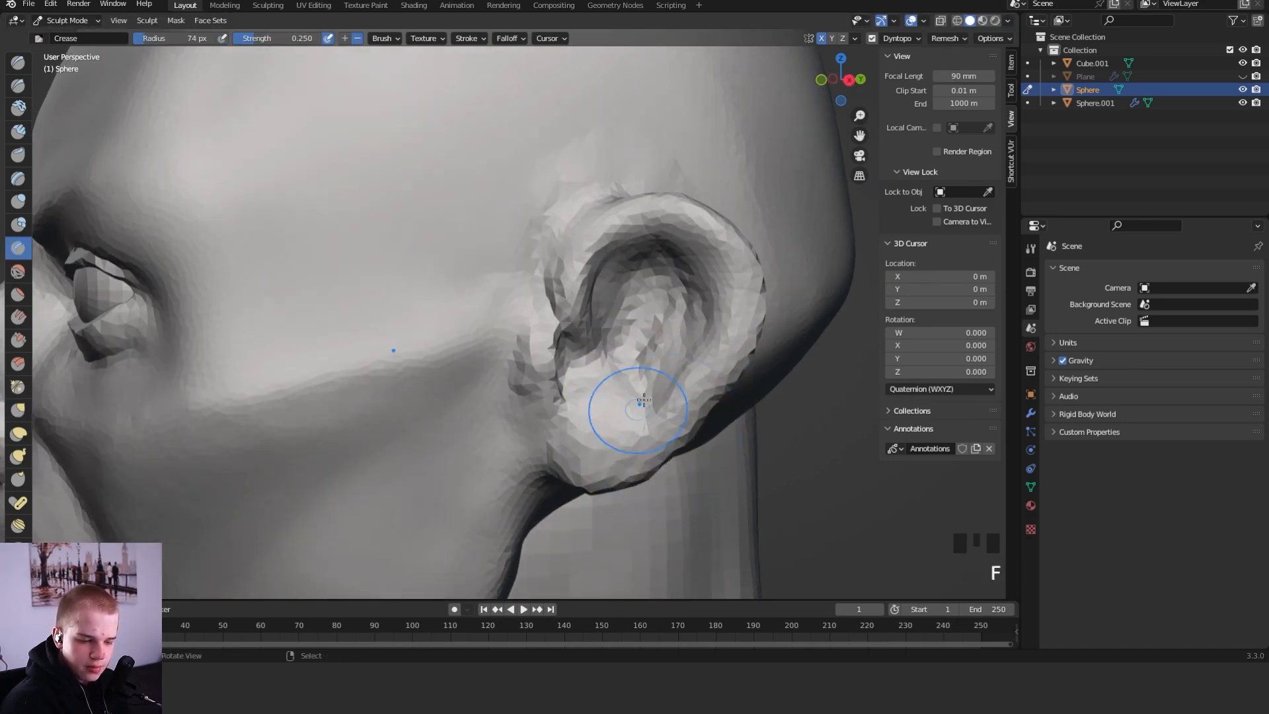
left_click(681, 416)
key("shift+space")
key("g")
key("f")
left_click(674, 363)
key("shift+space")
key("2")
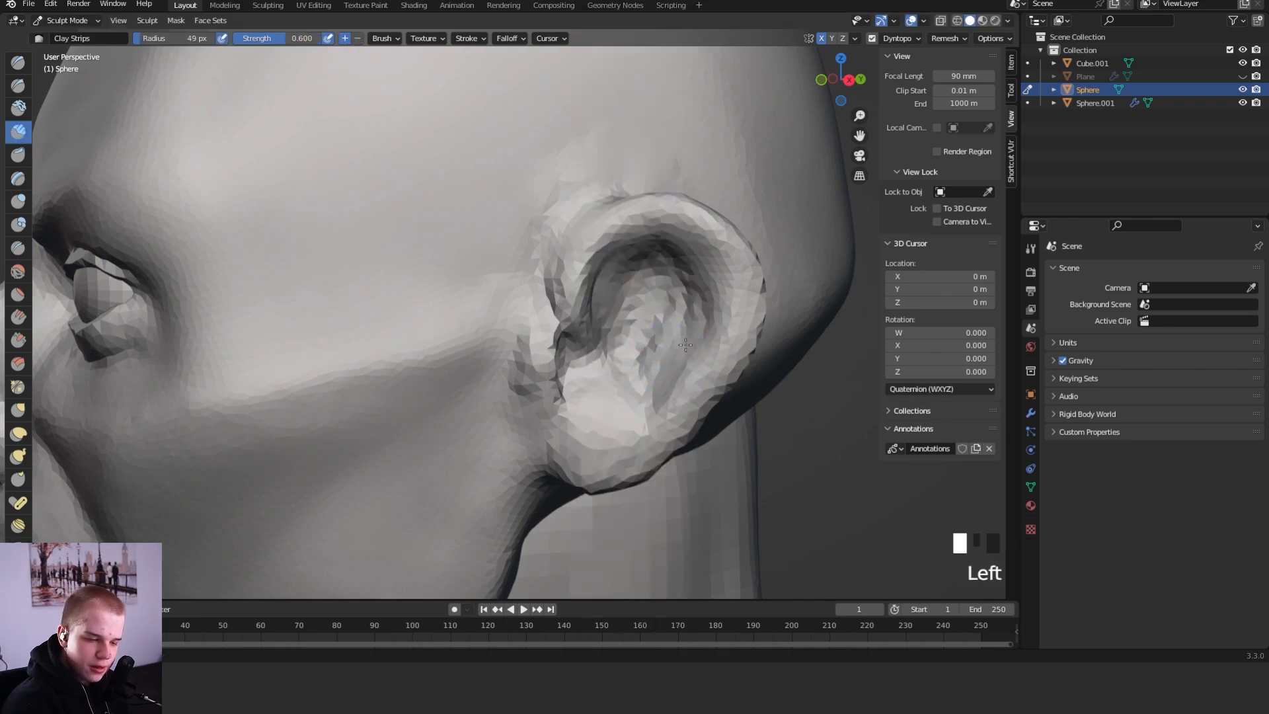
Crease the groove between the helix and antihelix at 36 px radius and raise the antihelix edge
key("shift+c")
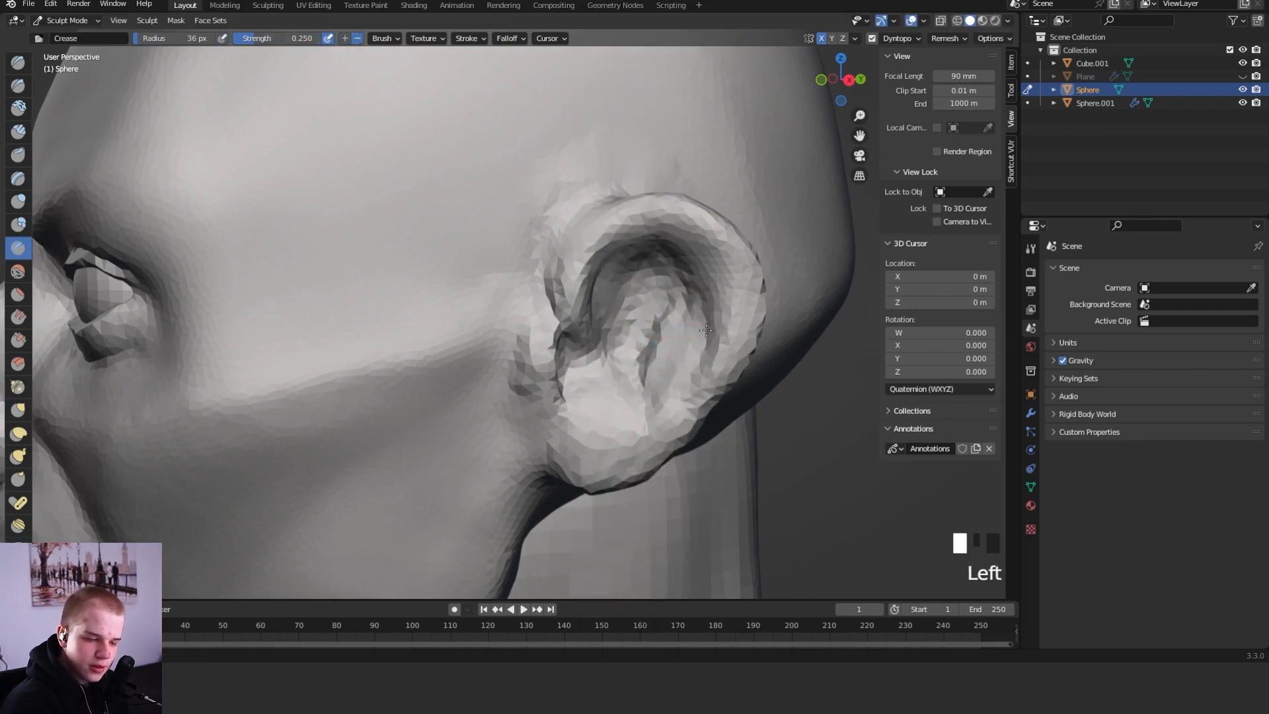
left_click_drag(721, 278, 678, 246)
mouse_move(652, 374)
left_mouse_down("ctrl")
mouse_move(658, 331)
mouse_move(628, 283)
mouse_move(643, 324)
left_mouse_up("ctrl")
key("shift+space")
key("f")
left_click(652, 305)
key("space")
key("space")
Set the Crease strength to 0.412 and define the lower rear groove and inner ridges of the ear at 51 px radius
key("shift+c")
key("f")
left_click(691, 364)
key("shift+c")
key("f")
left_click(714, 367)
key("shift+f")
left_click(707, 368)
key("f")
left_click(691, 370)
mouse_move(705, 360)
left_mouse_down()
mouse_move(688, 391)
mouse_move(724, 321)
mouse_move(718, 288)
mouse_move(681, 361)
mouse_move(628, 405)
mouse_move(696, 420)
left_mouse_up()
middle_click_drag(696, 420, 575, 338)
left_click_drag(575, 339, 589, 303, "ctrl")
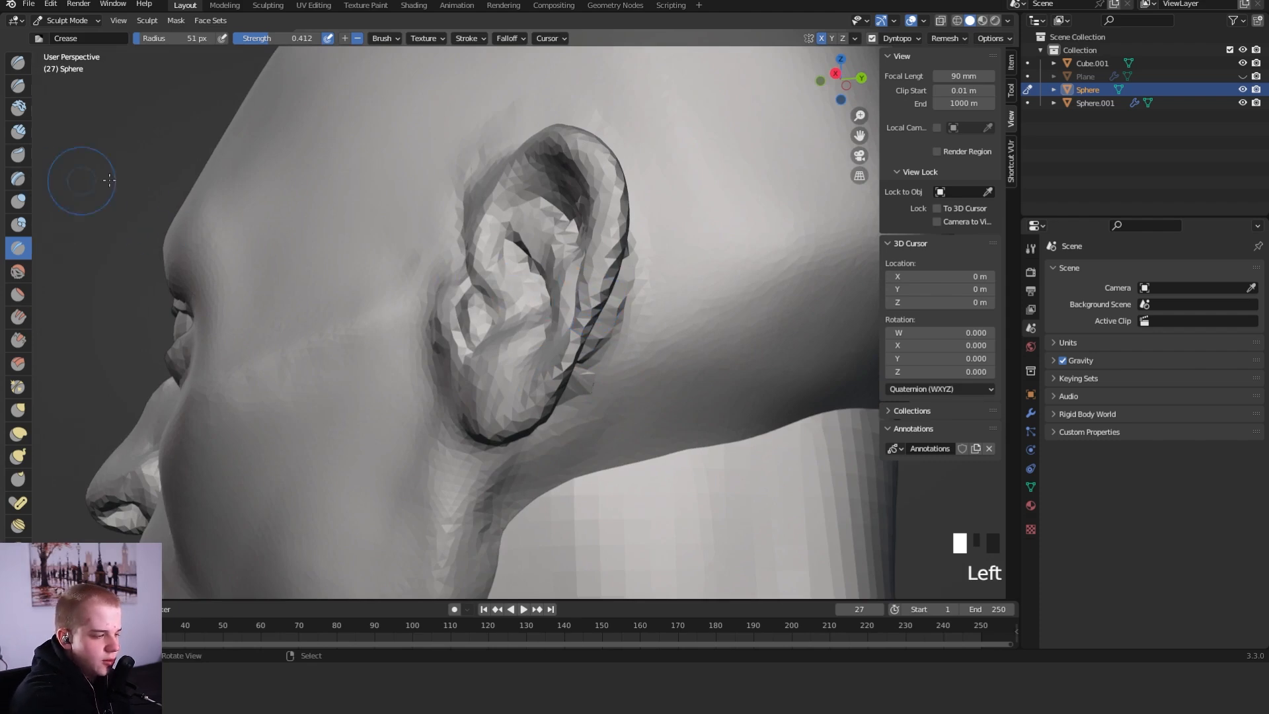
Thicken the rear rim and back of the ear with Inflate/Deflate
left_click(13, 202)
mouse_move(579, 335)
left_mouse_down()
mouse_move(576, 351)
mouse_move(581, 323)
left_mouse_up()
middle_click_drag(574, 333, 475, 345)
left_click_drag(375, 354, 375, 294)
mouse_move(415, 217)
left_mouse_down()
mouse_move(394, 265)
mouse_move(400, 311)
left_mouse_up()
Smooth the back of the ear and add another raising stroke down its rear surface
left_click_drag(400, 284, 404, 241, "shift")
mouse_move(406, 330)
left_mouse_down("shift")
mouse_move(401, 393)
mouse_move(413, 353)
left_mouse_up("shift")
mouse_move(488, 346)
middle_mouse_down()
mouse_move(618, 349)
mouse_move(475, 364)
middle_mouse_up()
mouse_move(342, 365)
left_mouse_down("shift")
mouse_move(337, 311)
mouse_move(324, 290)
mouse_move(310, 307)
left_mouse_up("shift")
left_click_drag(310, 211, 345, 330)
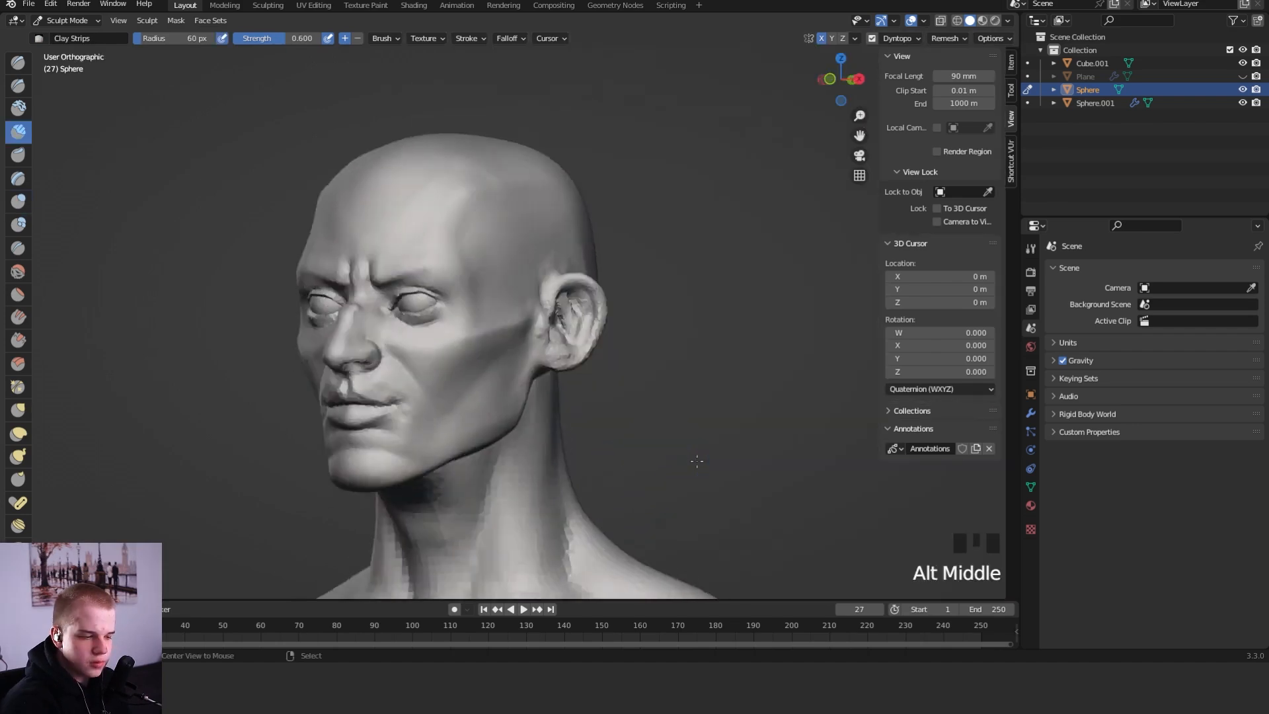
Adjust the rear rim and lower contour of the ear with Grab at an enlarged radius
mouse_move(699, 459)
middle_mouse_down("alt")
mouse_move(649, 445)
mouse_move(621, 356)
mouse_move(648, 330)
middle_mouse_up("alt")
key("g")
key("f")
left_click(672, 340)
key("f")
left_click(673, 347)
key("f")
left_click(742, 373)
mouse_move(635, 400)
left_mouse_down()
mouse_move(622, 393)
mouse_move(633, 375)
left_mouse_up()
left_click_drag(648, 333, 636, 323)
left_click_drag(645, 371, 639, 365)
Pull the lower ear slightly forward with a larger Grab brush
key("f")
left_click(735, 398)
left_click_drag(609, 406, 600, 405)
middle_click_drag(631, 336, 640, 407, "ctrl")
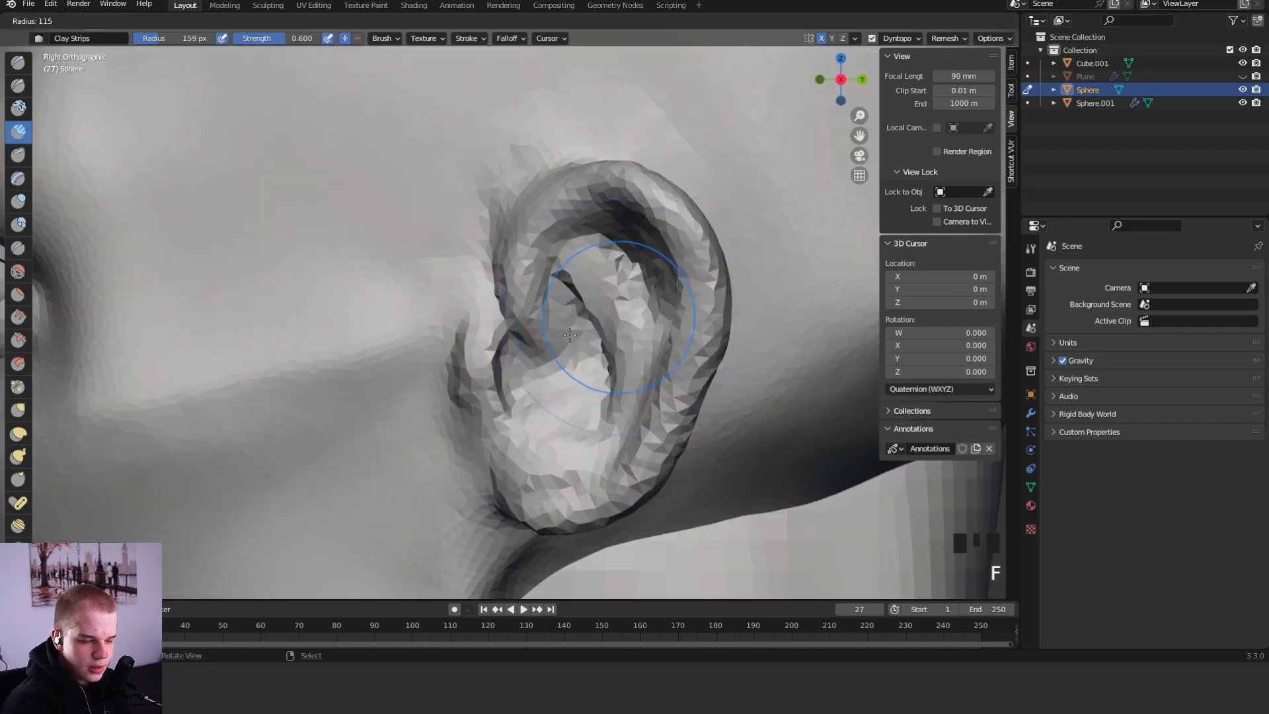
Carve the upper inner ear around the antihelix with Clay Strips at 45 px radius
key("f")
key("f")
left_click(576, 293)
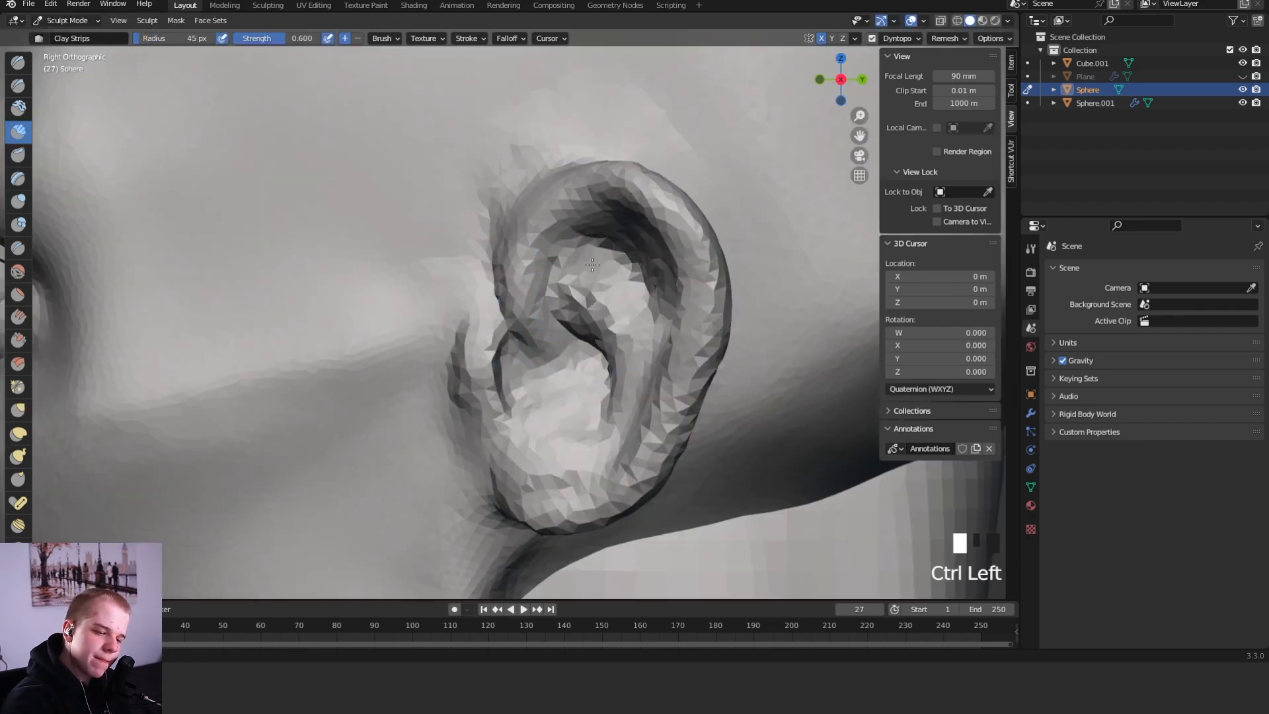
Crease the groove inside the helix and the front fold above the tragus, using about 43 px radius
key("shift+c")
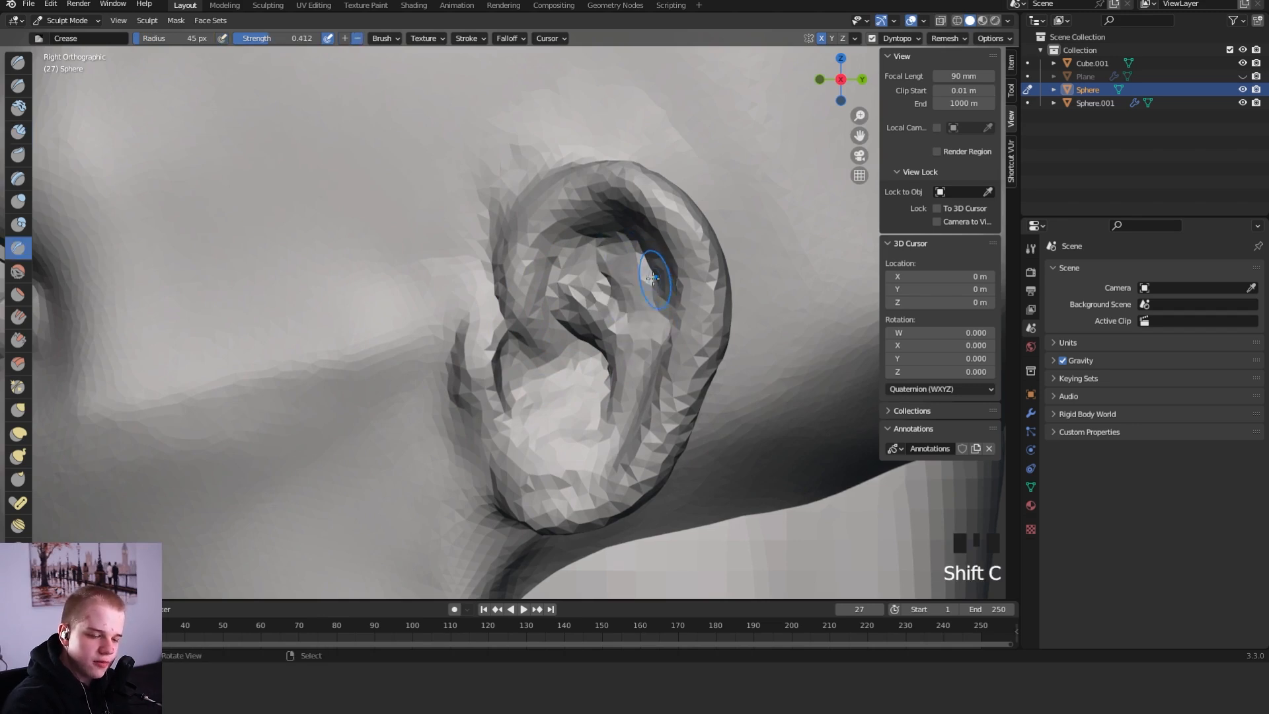
mouse_move(662, 348)
left_mouse_down()
mouse_move(608, 230)
mouse_move(630, 420)
left_mouse_up()
left_click_drag(633, 214, 660, 379)
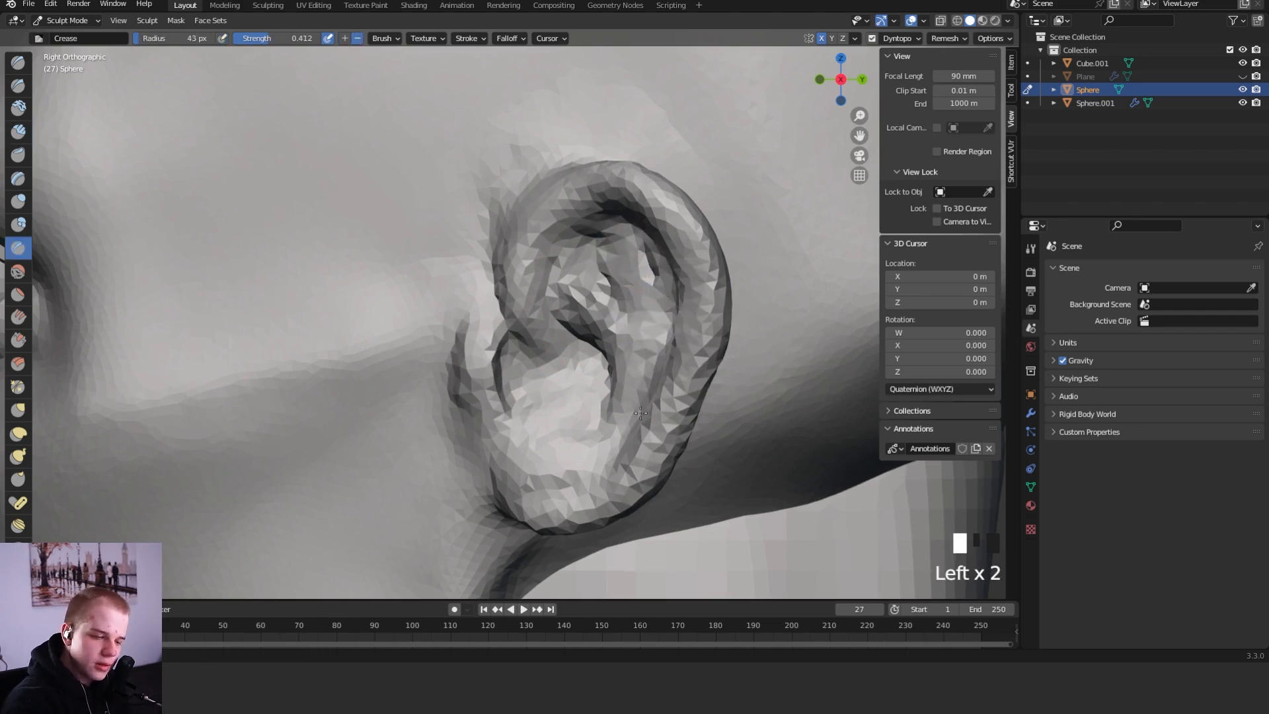
mouse_move(499, 281)
left_mouse_down()
mouse_move(513, 305)
mouse_move(502, 250)
left_mouse_up()
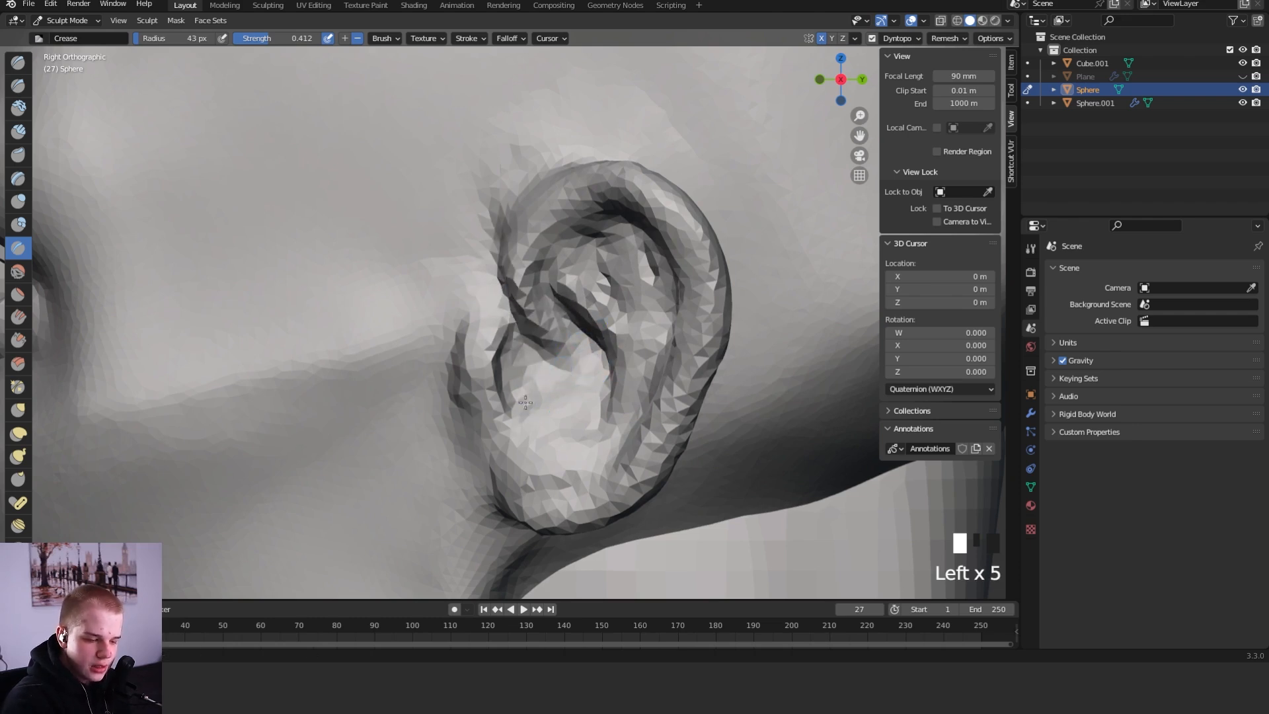
Reshape the lower front of the ear around the tragus and bowl with Grab from the side and an angled view
key("shift+space")
mouse_move(533, 404)
left_mouse_down()
mouse_move(537, 426)
mouse_move(590, 439)
mouse_move(513, 377)
mouse_move(504, 396)
left_mouse_up()
key("g")
mouse_move(504, 396)
middle_mouse_down("ctrl")
mouse_move(581, 418)
mouse_move(558, 349)
middle_mouse_up("ctrl")
left_click_drag(557, 348, 547, 364)
key("f")
left_click(600, 379)
mouse_move(548, 364)
middle_mouse_down("ctrl")
mouse_move(657, 311)
mouse_move(651, 339)
mouse_move(626, 332)
mouse_move(606, 366)
middle_mouse_up("ctrl")
Crease the edge of the ear's bowl and the fold above it at about 48 px radius
key("shift+c")
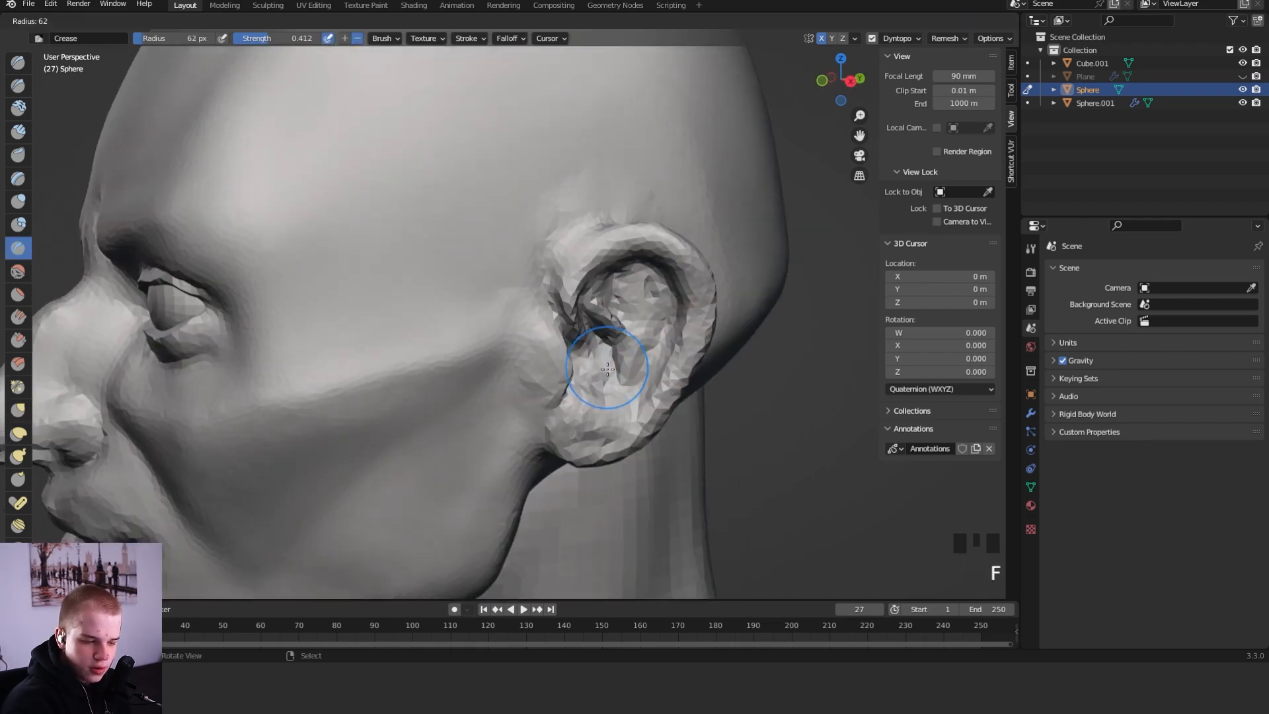
mouse_move(588, 325)
left_mouse_down()
mouse_move(616, 371)
mouse_move(674, 340)
mouse_move(625, 417)
left_mouse_up()
left_click_drag(630, 298, 611, 324)
Build up the antihelix inside the ear with Clay Strips at 55 px radius
key("shift+space")
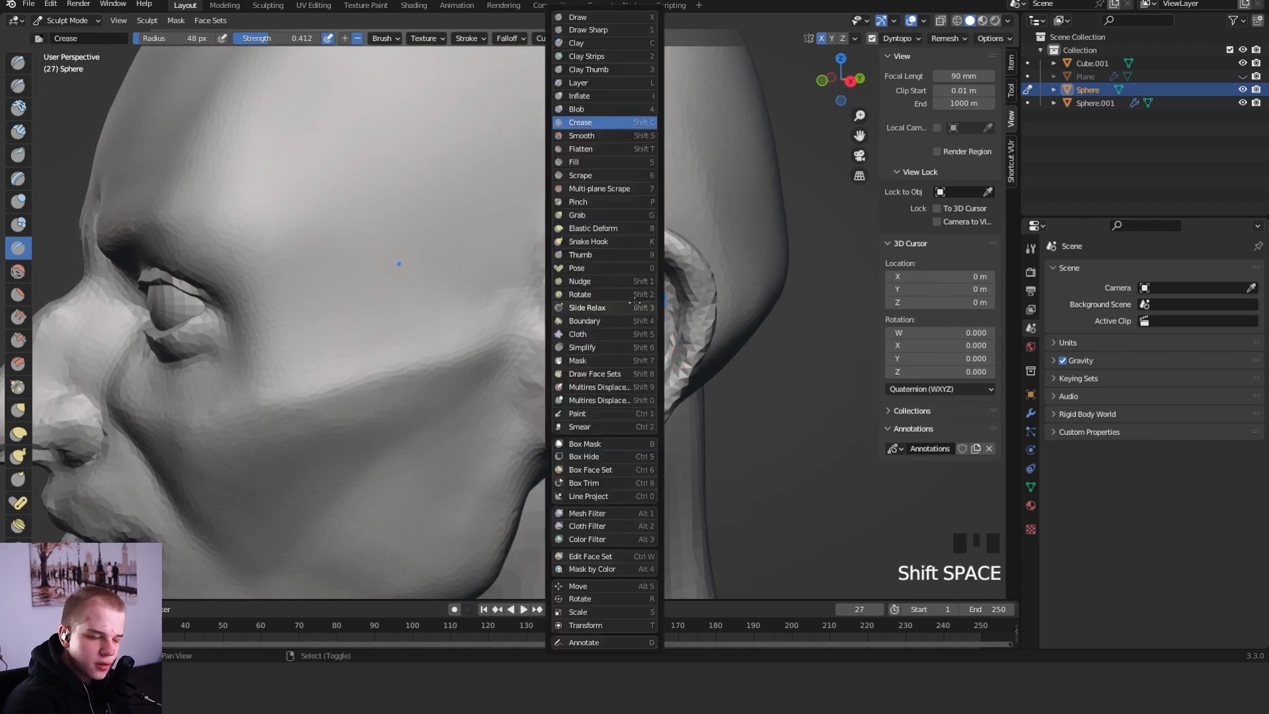
key("c")
key("f")
middle_click_drag(628, 306, 661, 290, "ctrl")
key("f")
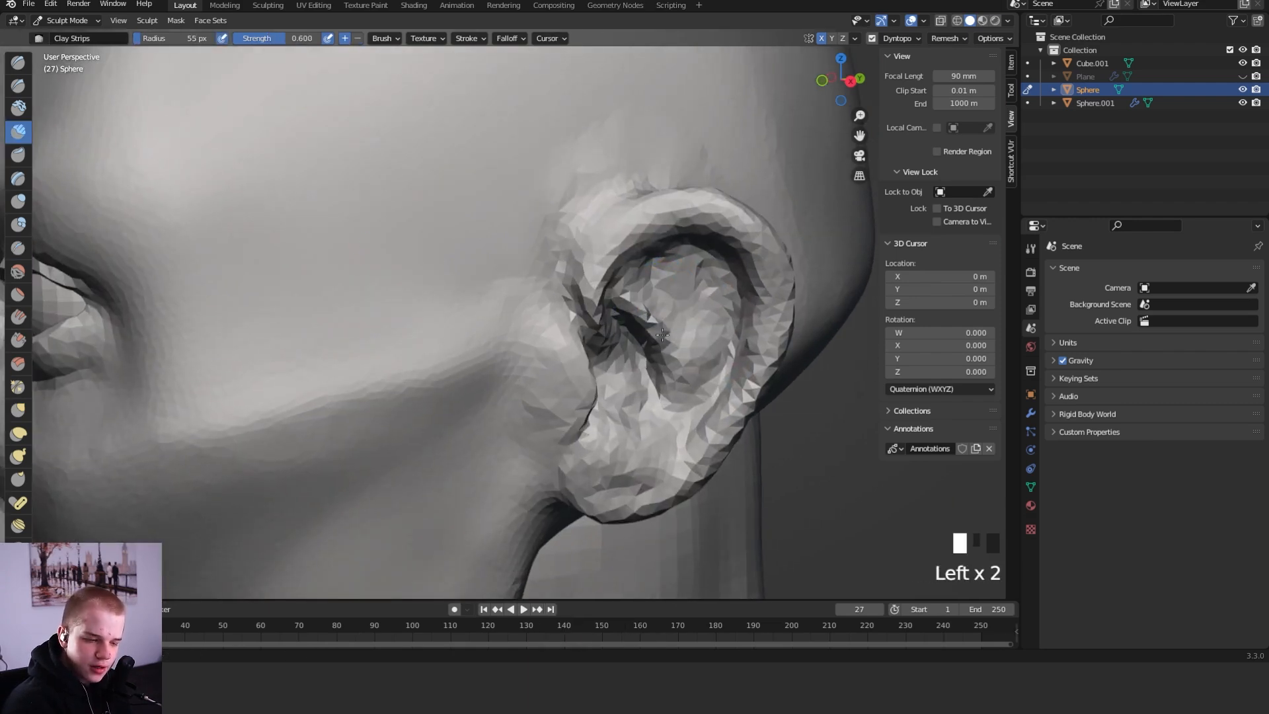
middle_click_drag(737, 319, 698, 250, "shift")
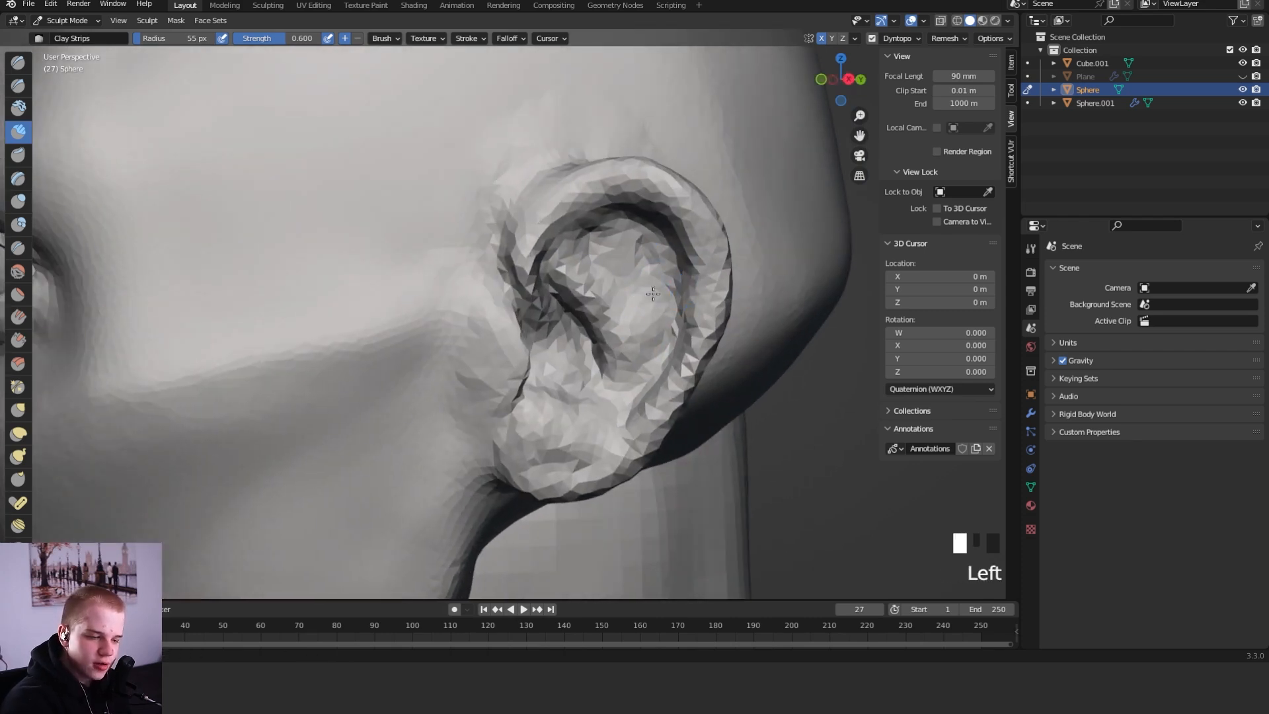
Crease the upper antihelix and the lower bowl edge at 45 px radius, and smooth the area beside the tragus
key("shift+c")
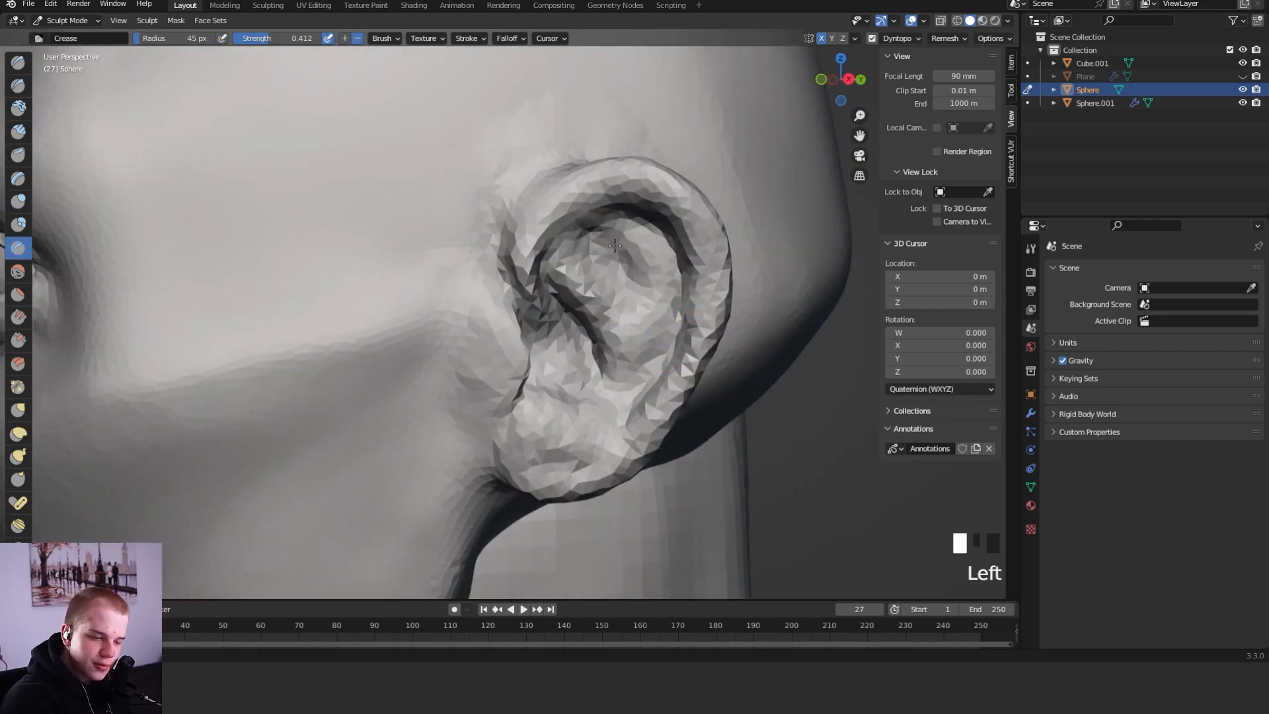
left_click_drag(586, 237, 577, 263)
mouse_move(615, 278)
middle_mouse_down("ctrl")
mouse_move(708, 411)
mouse_move(623, 292)
middle_mouse_up("ctrl")
left_click_drag(598, 391, 638, 360)
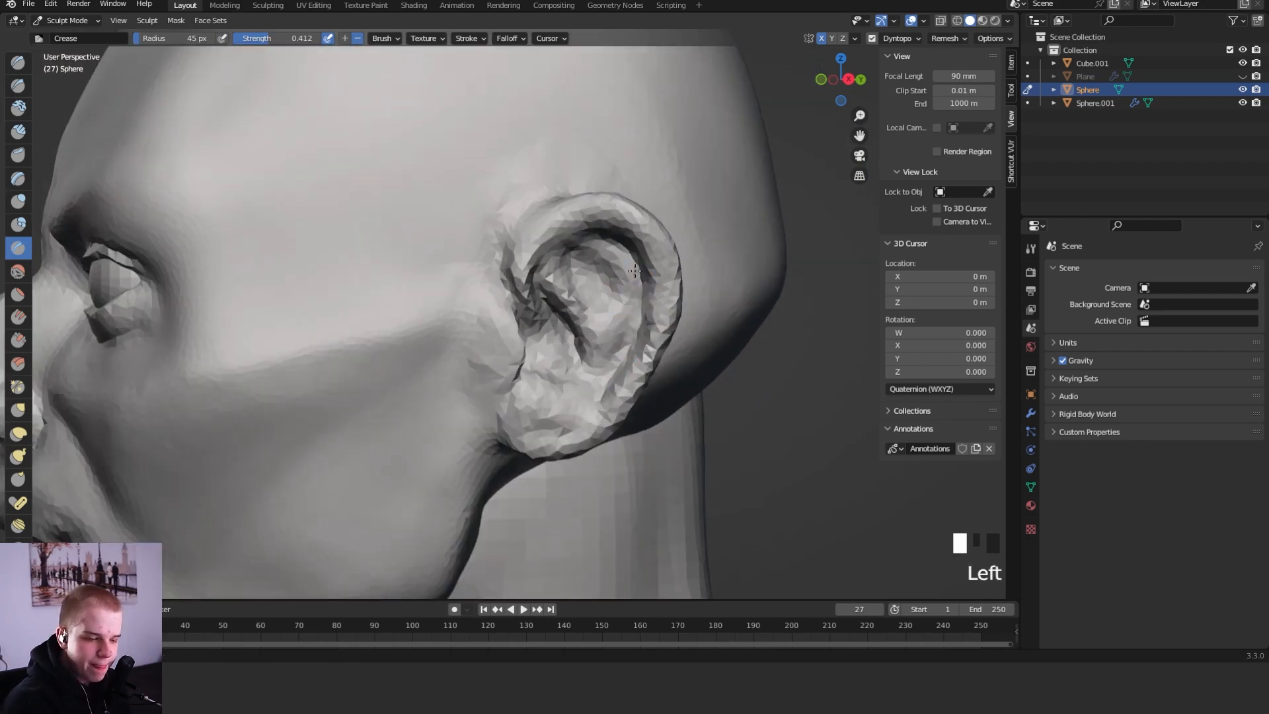
left_click_drag(492, 390, 509, 397, "shift")
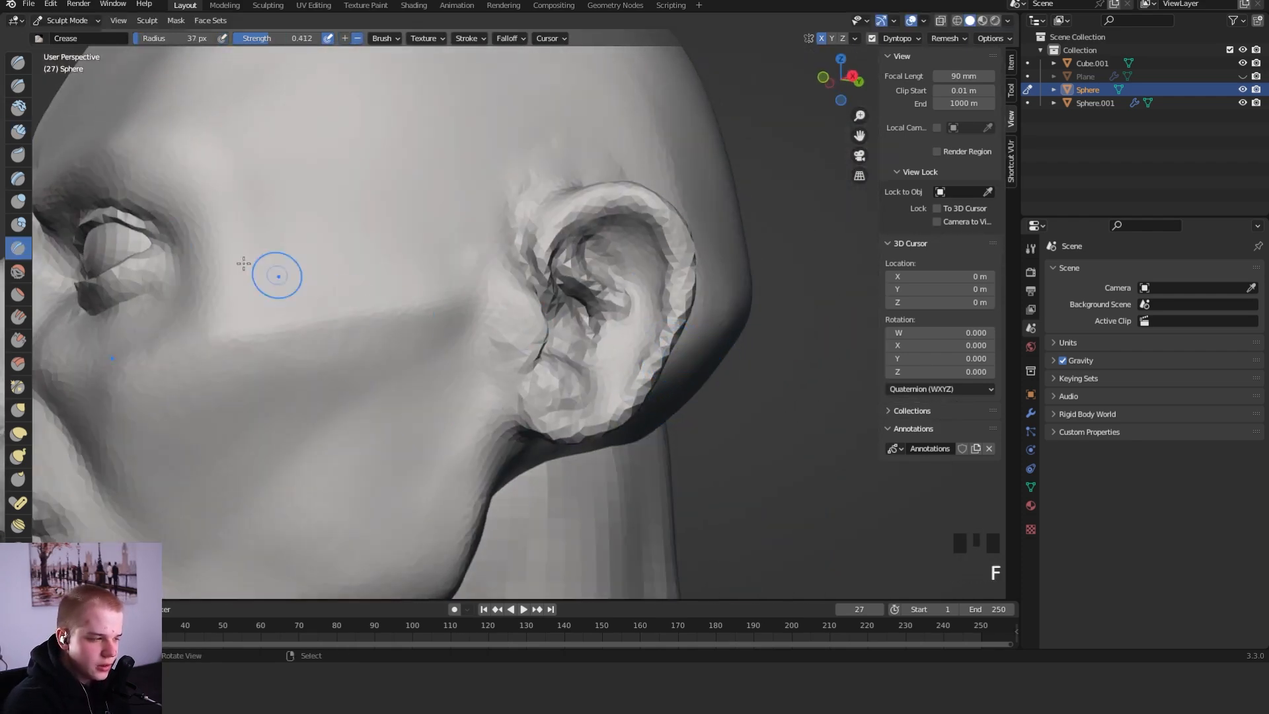
Adjust the ear's outer rim and middle contour with Grab, starting from about 74 px radius
left_click(20, 202)
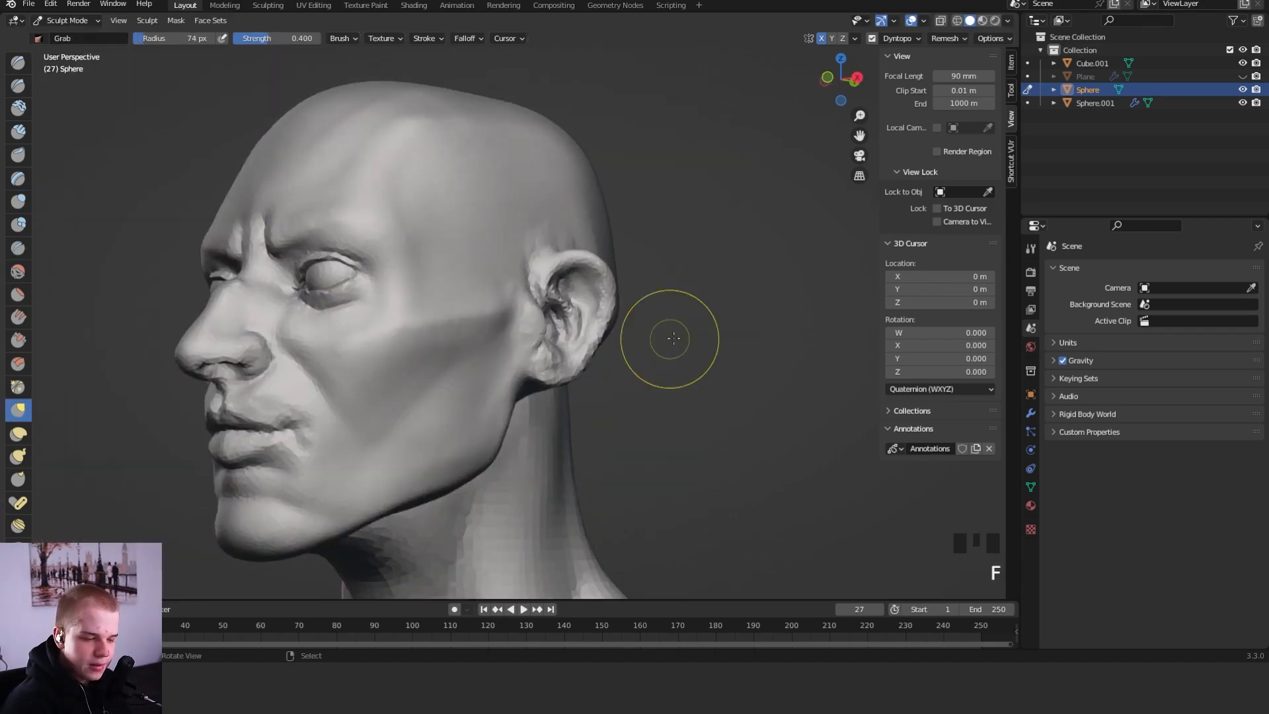
middle_click_drag(640, 360, 694, 303, "ctrl")
key("f")
key("f")
key("f")
left_click(644, 316)
key("f")
left_click(646, 315)
mouse_move(631, 325)
left_mouse_down()
mouse_move(608, 331)
mouse_move(605, 358)
left_mouse_up()
left_click_drag(638, 315, 648, 311)
middle_click_drag(681, 308, 634, 302)
middle_click_drag(650, 301, 613, 298)
Thicken the helix and the rear lower rim of the ear with Inflate
key("i")
left_click_drag(613, 300, 633, 286)
middle_click_drag(661, 289, 518, 292)
middle_click_drag(473, 366, 481, 301)
mouse_move(457, 354)
left_mouse_down()
mouse_move(457, 404)
mouse_move(441, 396)
left_mouse_up()
Refine the back of the helix and the lower rear rim from behind with a resized brush
key("f")
left_click(444, 349)
middle_click_drag(441, 370, 475, 456)
mouse_move(462, 396)
left_mouse_down()
mouse_move(452, 344)
mouse_move(455, 370)
left_mouse_up()
middle_click_drag(456, 376, 486, 301)
left_click_drag(487, 307, 497, 357)
middle_click_drag(462, 357, 541, 352)
left_click_drag(540, 351, 528, 370)
mouse_move(529, 363)
middle_mouse_down()
mouse_move(560, 349)
mouse_move(685, 402)
mouse_move(493, 350)
middle_mouse_up()
Sharpen the ear's rear rim down to the lobe with inverted Crease strokes at 44 px radius
key("shift+c")
mouse_move(490, 218)
left_mouse_down("ctrl")
mouse_move(479, 277)
mouse_move(477, 204)
left_mouse_up("ctrl")
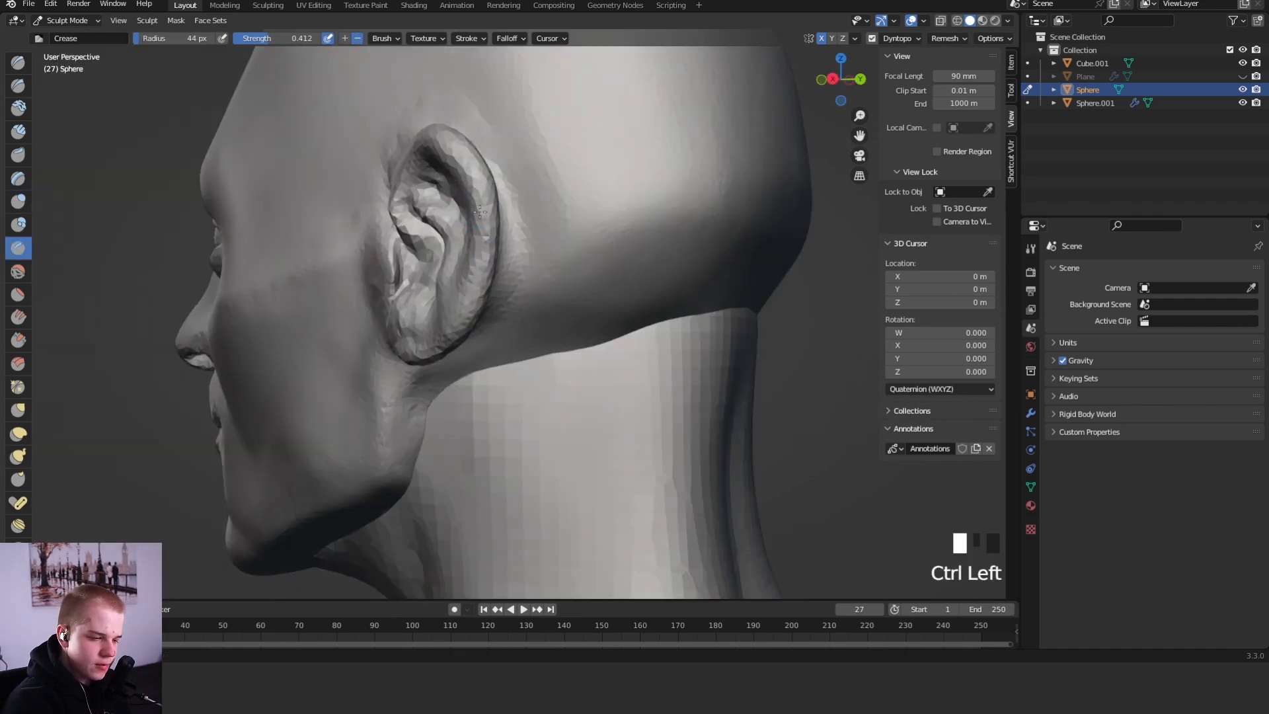
left_click_drag(456, 275, 451, 289, "ctrl")
key("ctrl+z")
mouse_move(481, 201)
left_mouse_down("ctrl")
mouse_move(485, 222)
mouse_move(436, 349)
left_mouse_up("ctrl")
middle_click_drag(518, 307, 455, 280)
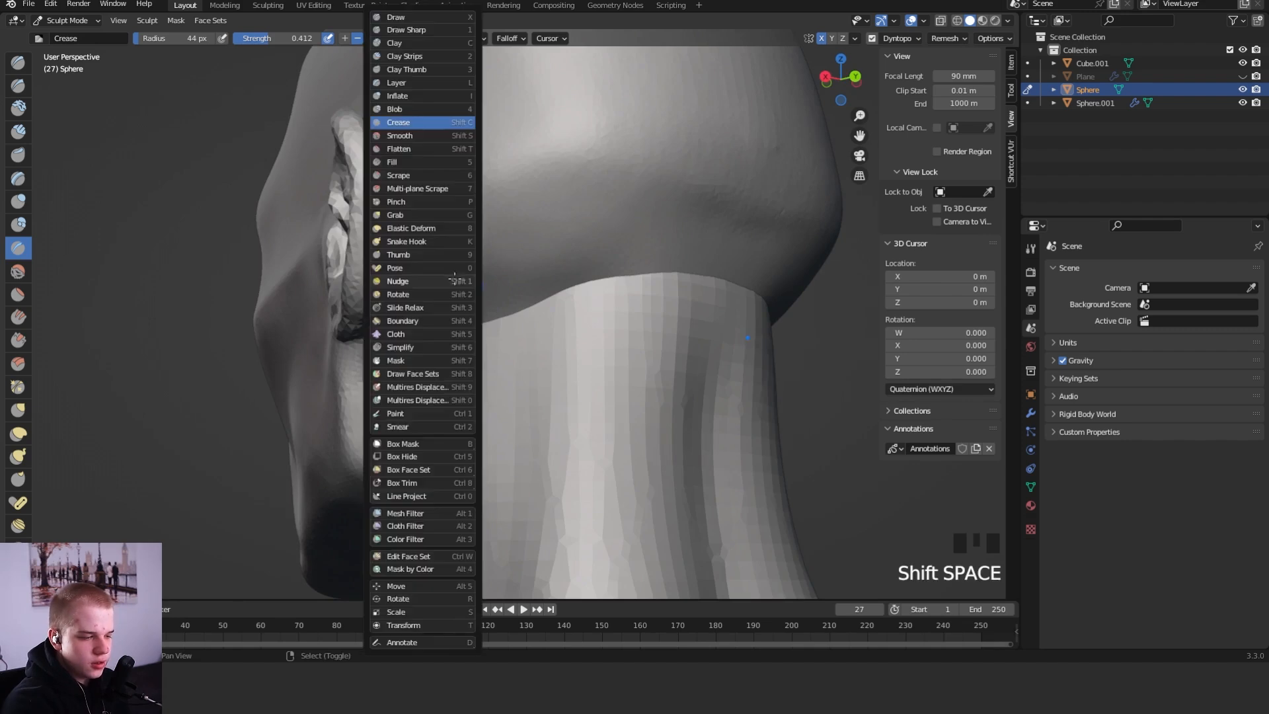
Sculpt the back of the ear along its junction with the head using long vertical strokes
key("shift+space")
key("d")
key("f")
left_click(501, 259)
left_click_drag(363, 263, 373, 150)
middle_click_drag(374, 151, 401, 249)
left_click_drag(395, 395, 368, 283)
middle_click_drag(369, 283, 423, 305)
left_click_drag(428, 433, 371, 300)
Pull the ear's outer rim outward in front view with Grab
key("KP_1")
key("g")
middle_click_drag(694, 330, 605, 345, "shift")
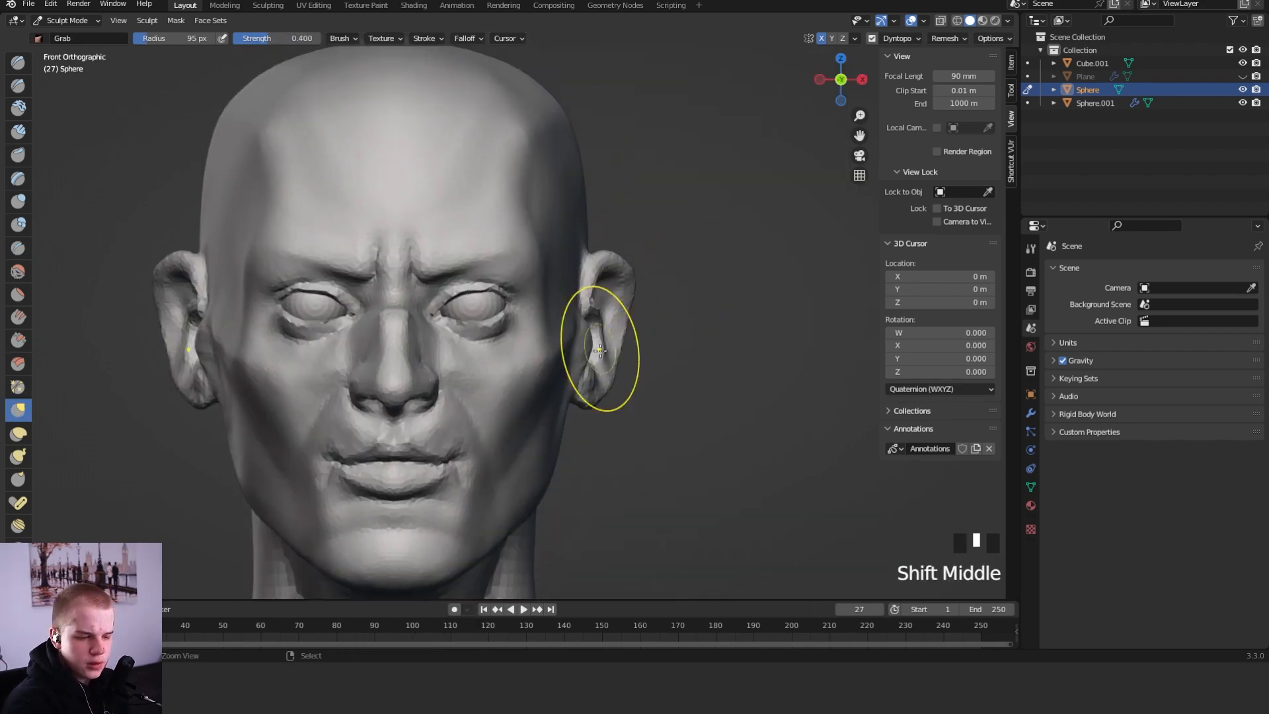
scroll(614, 337, "up", 2)
key("f")
key("f")
left_click_drag(645, 326, 654, 337)
left_click_drag(647, 323, 673, 302)
Push the lower ear inward and nudge the upper rim outward with Grab, finishing at about 93 px radius
key("f")
left_click(778, 317)
middle_click_drag(670, 388, 649, 360, "shift")
left_click_drag(645, 370, 636, 367)
key("f")
left_click(700, 312)
left_click_drag(632, 302, 641, 297)
middle_click_drag(679, 280, 592, 257)
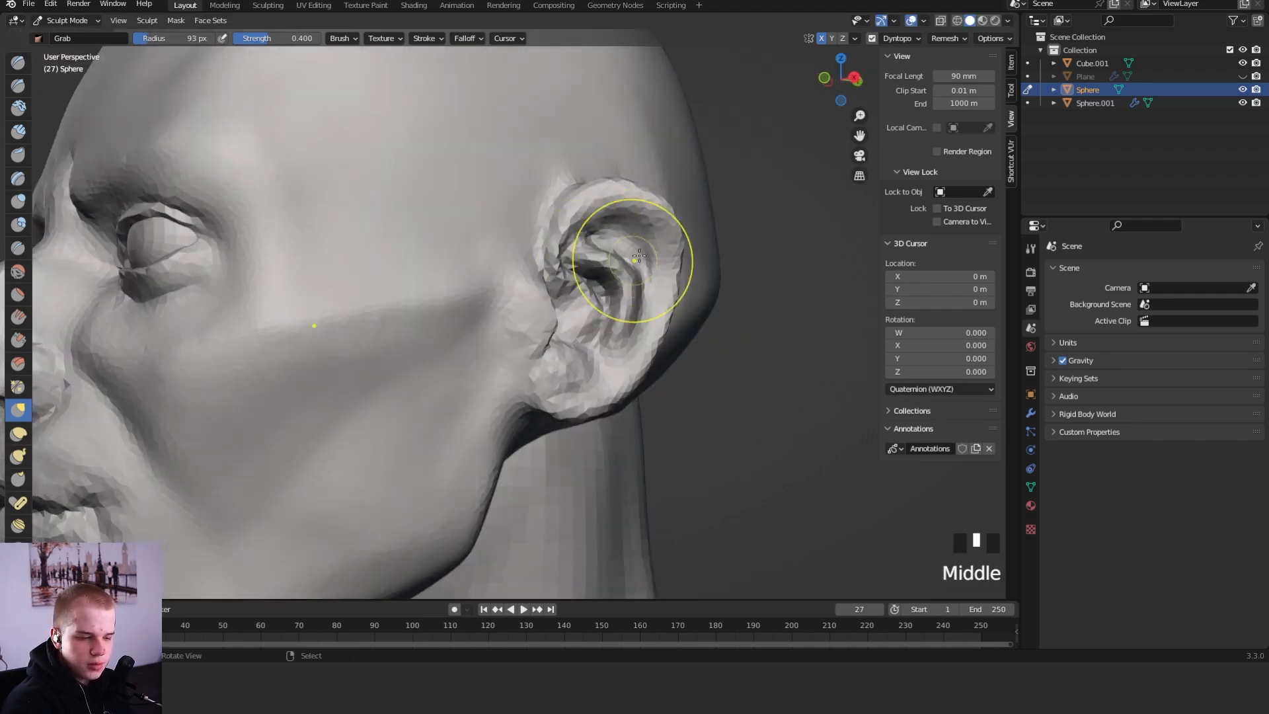
Define the ear's lower bowl edge with an inverted Crease dab and smooth the surface just below it
key("f")
left_click(662, 285)
key("shift+c")
key("f")
middle_click_drag(671, 283, 606, 351)
left_click(606, 351, "ctrl")
left_click_drag(596, 372, 603, 378, "shift")
middle_click_drag(605, 378, 602, 367)
Swell the ear's inner fold with Inflate at 29 px radius, and nudge the upper rim with Grab
key("shift+space")
key("5")
left_click(18, 201)
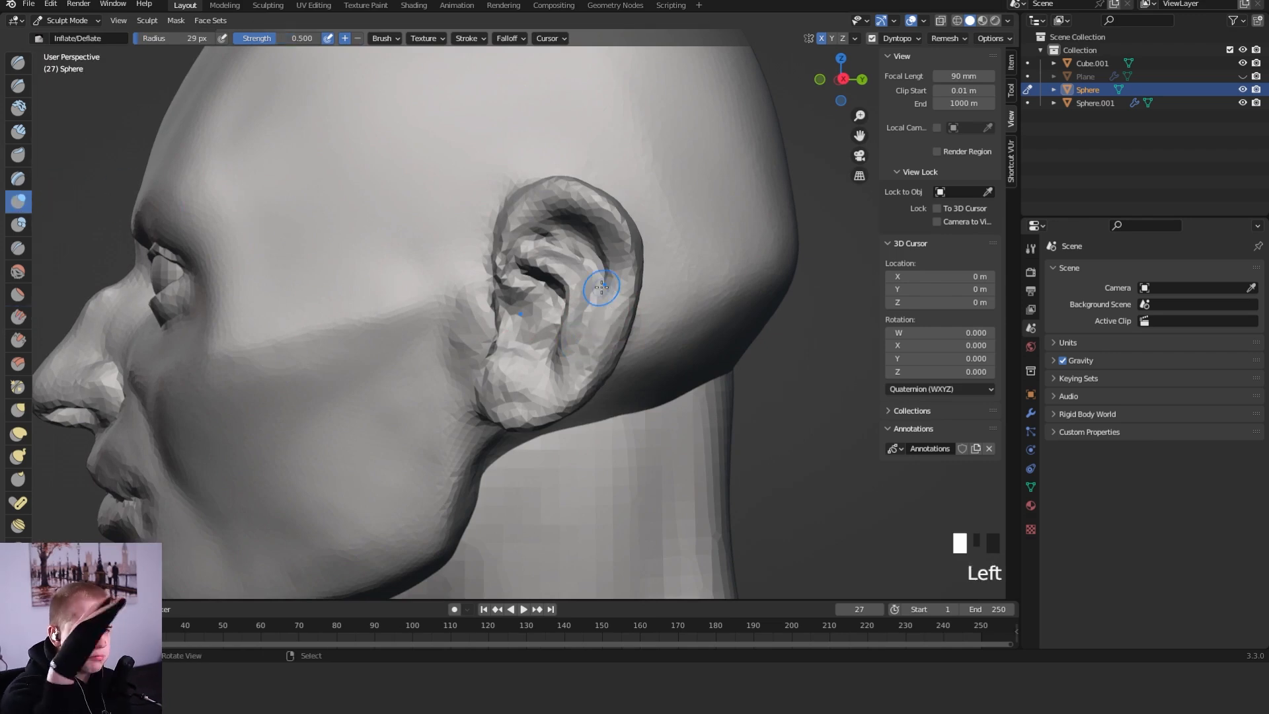
middle_click_drag(791, 395, 628, 320, "alt")
key("g")
left_click(587, 212)
middle_click_drag(616, 210, 582, 242, "ctrl")
Add volume to the upper antihelix with Clay Strips at an adjusted radius
key("c")
key("f")
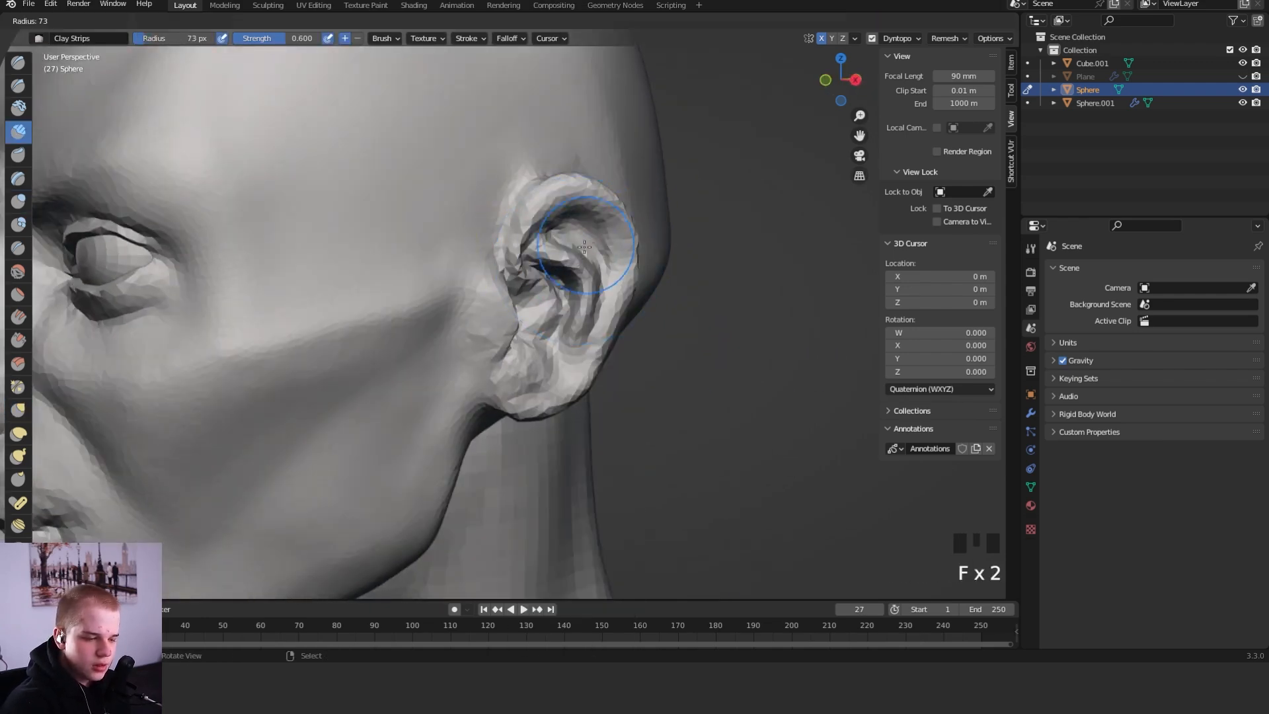
key("f")
left_click_drag(592, 257, 604, 238)
left_click(587, 248)
middle_click_drag(615, 241, 526, 231)
key("f")
middle_click_drag(560, 233, 506, 244, "ctrl")
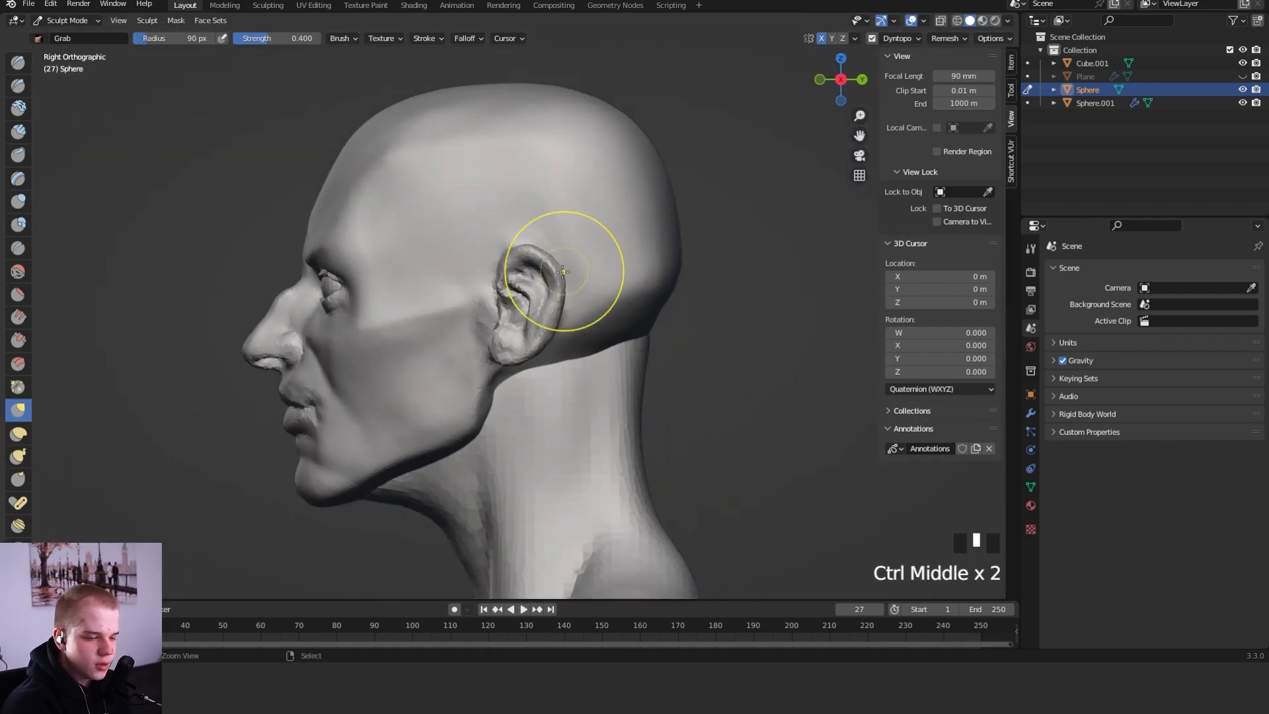
key("shift+space")
left_click(490, 210)
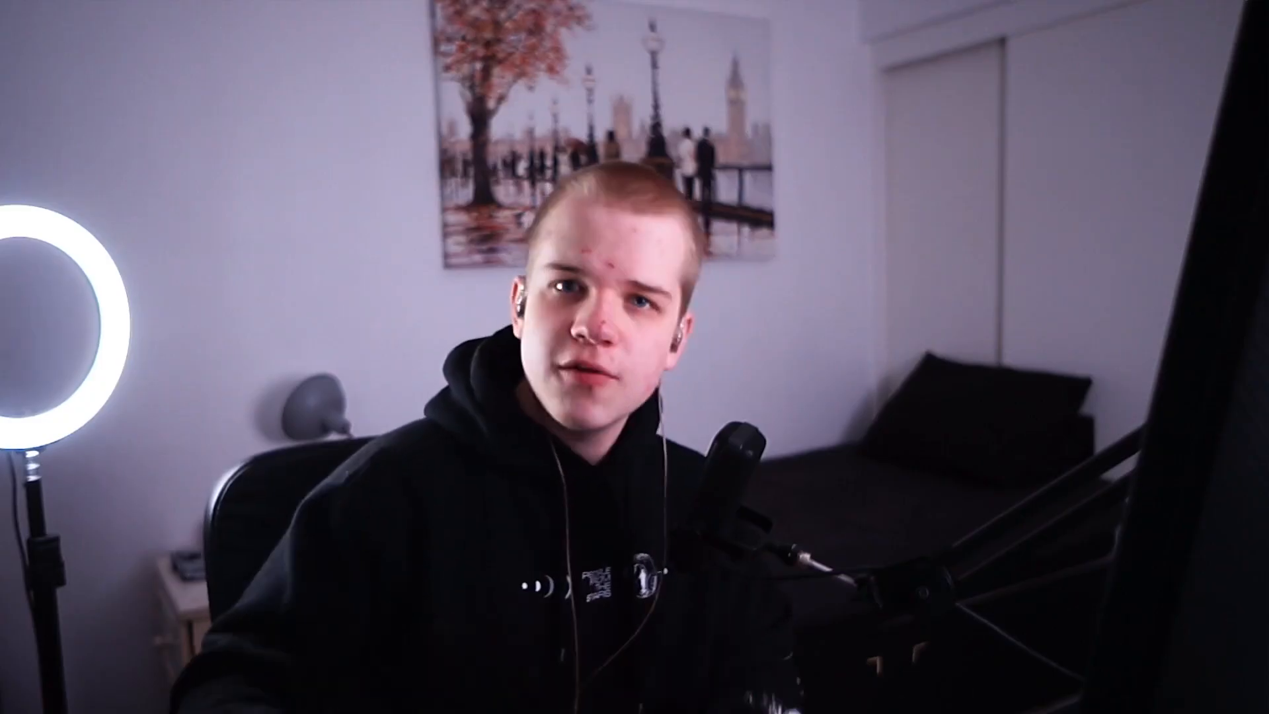